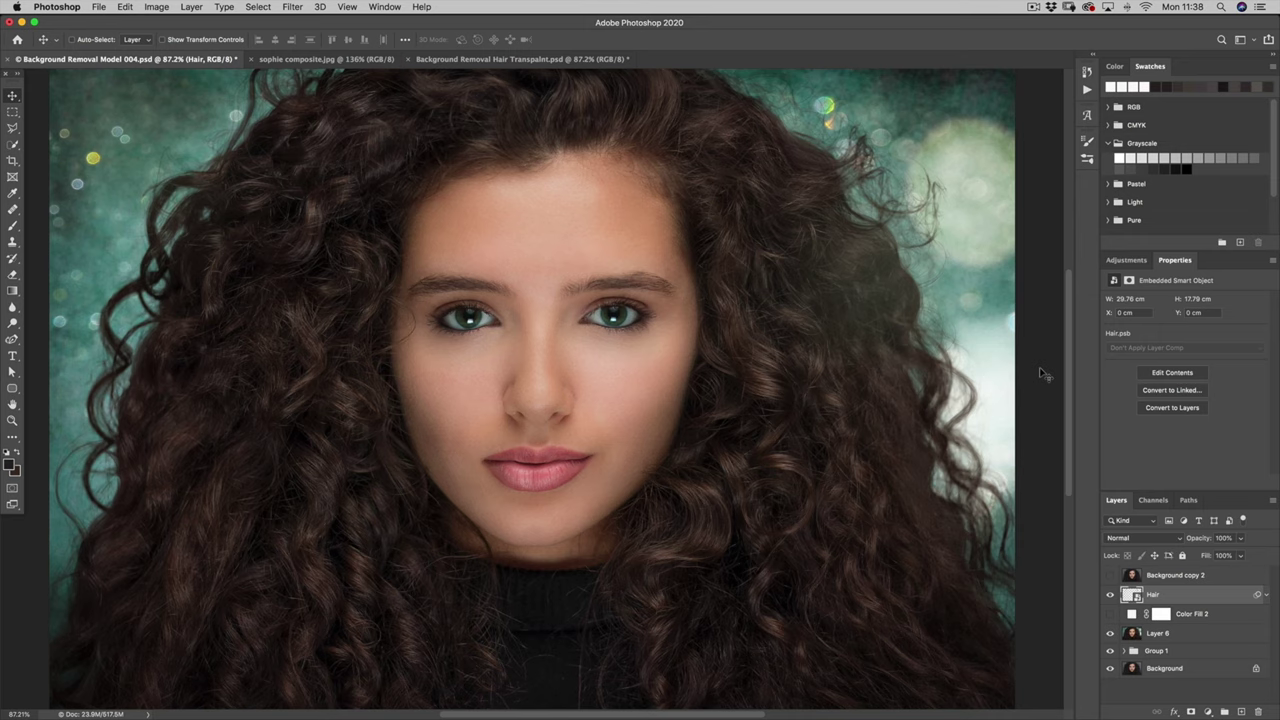
Step: Compare the composite with the original photo in Background copy 2, and view the sophie composite.jpg example before returning
left_click(1110, 577)
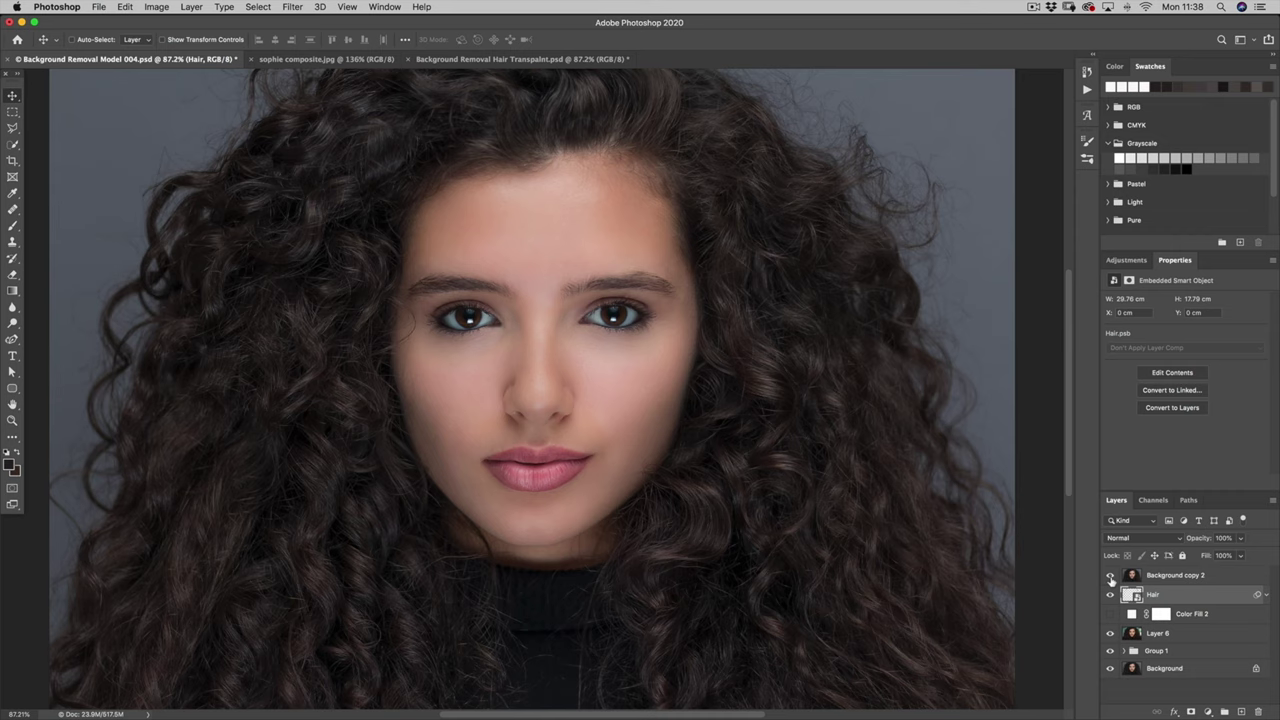
left_click(1110, 576)
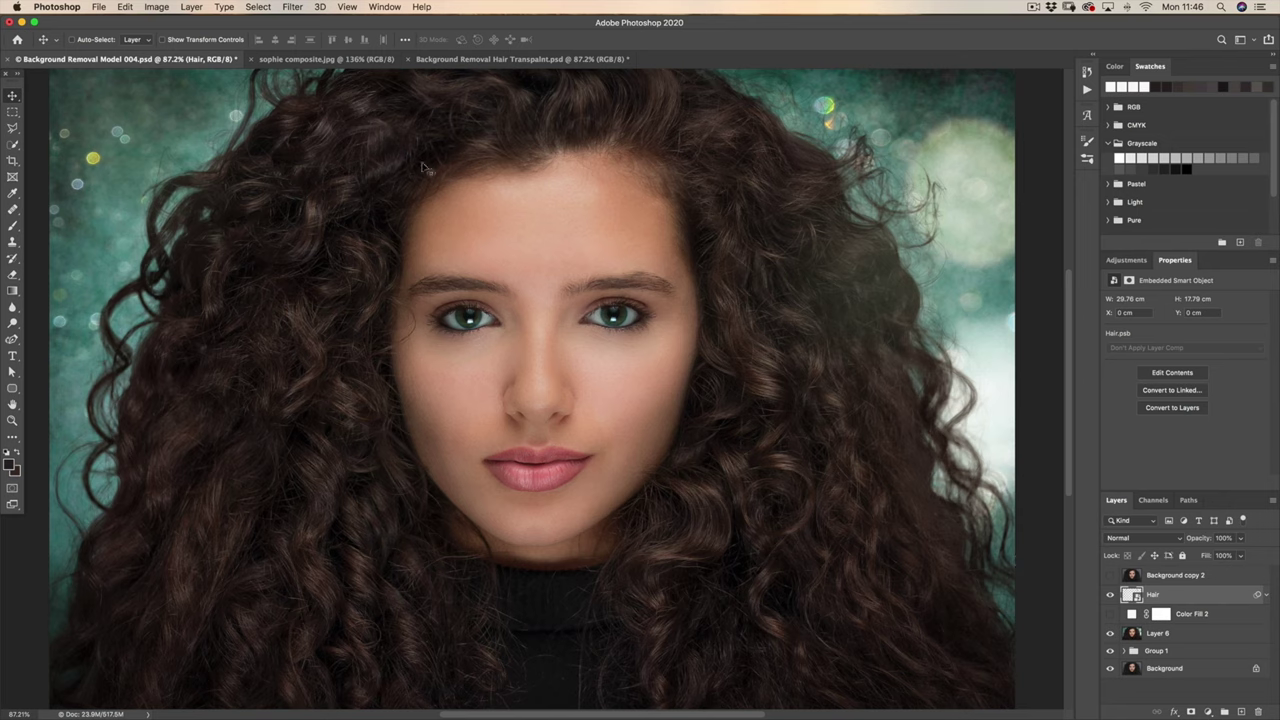
left_click(335, 60)
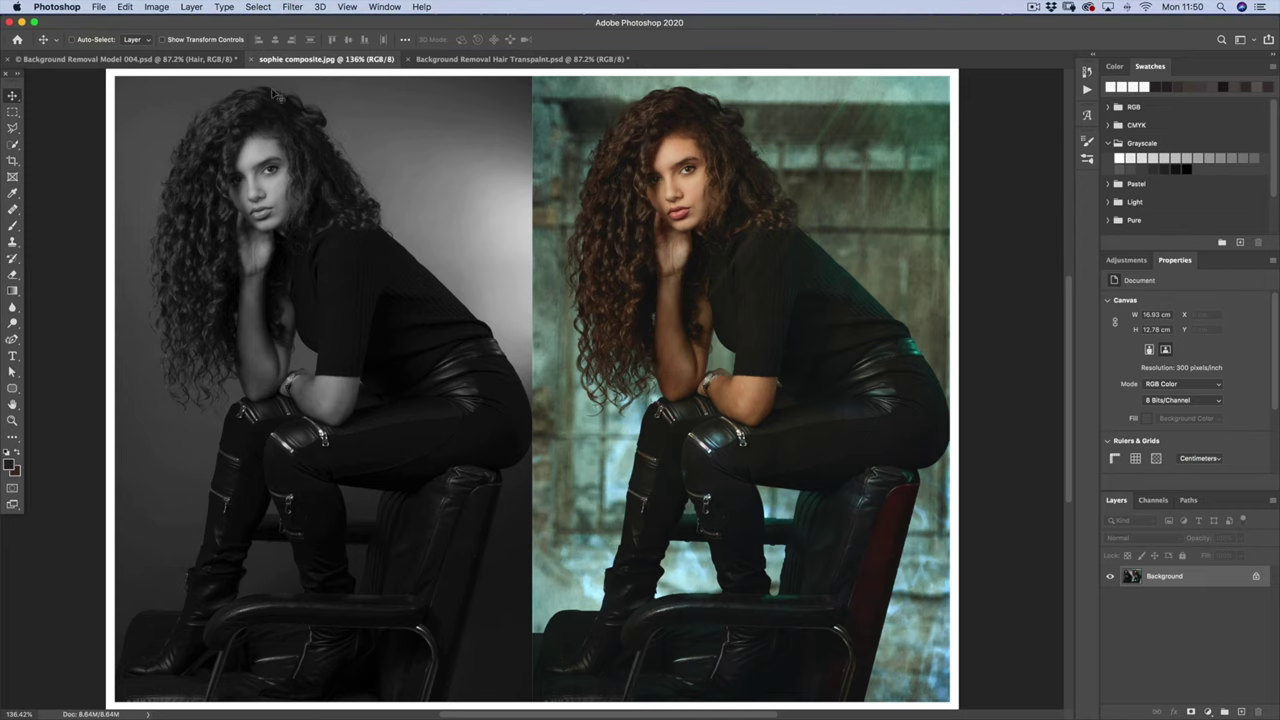
left_click(199, 60)
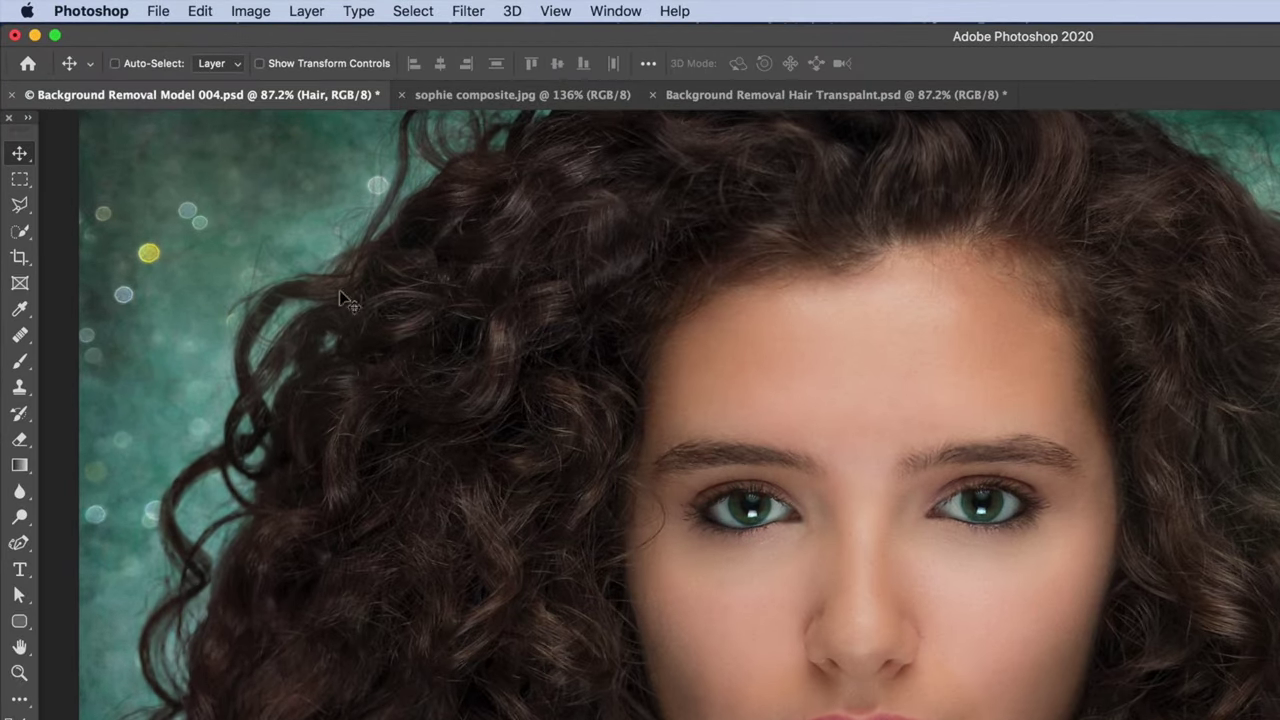
Step: Hide Layer 6 and the Hair layer and examine the cutout's hair edges on both sides against the light backdrop
left_click(22, 234)
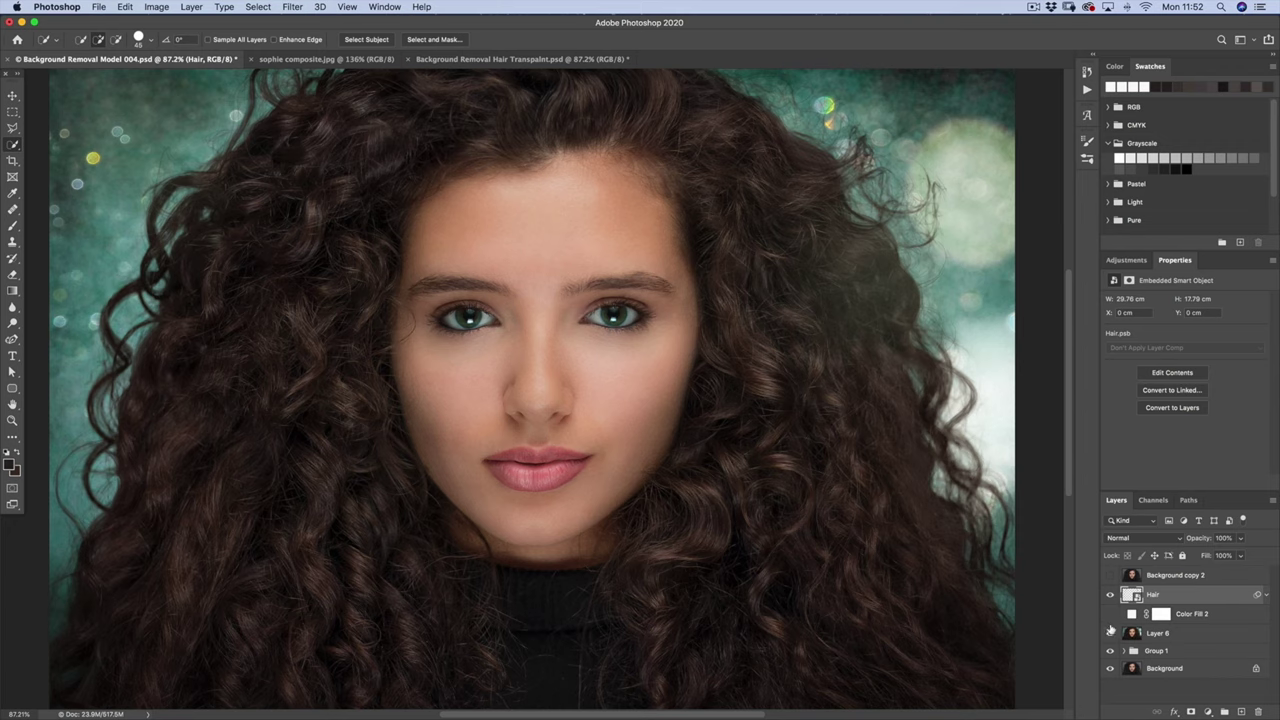
left_click_drag(1113, 632, 1109, 594)
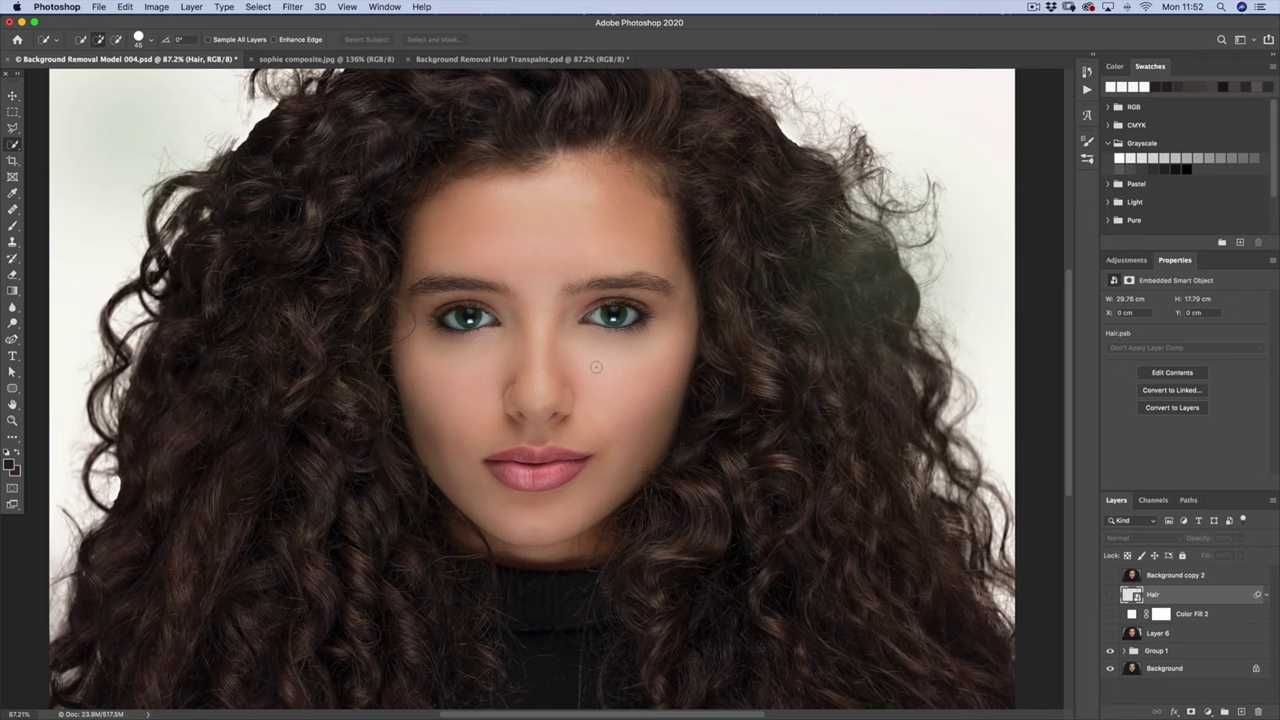
left_click(12, 421)
left_click_drag(184, 124, 290, 170)
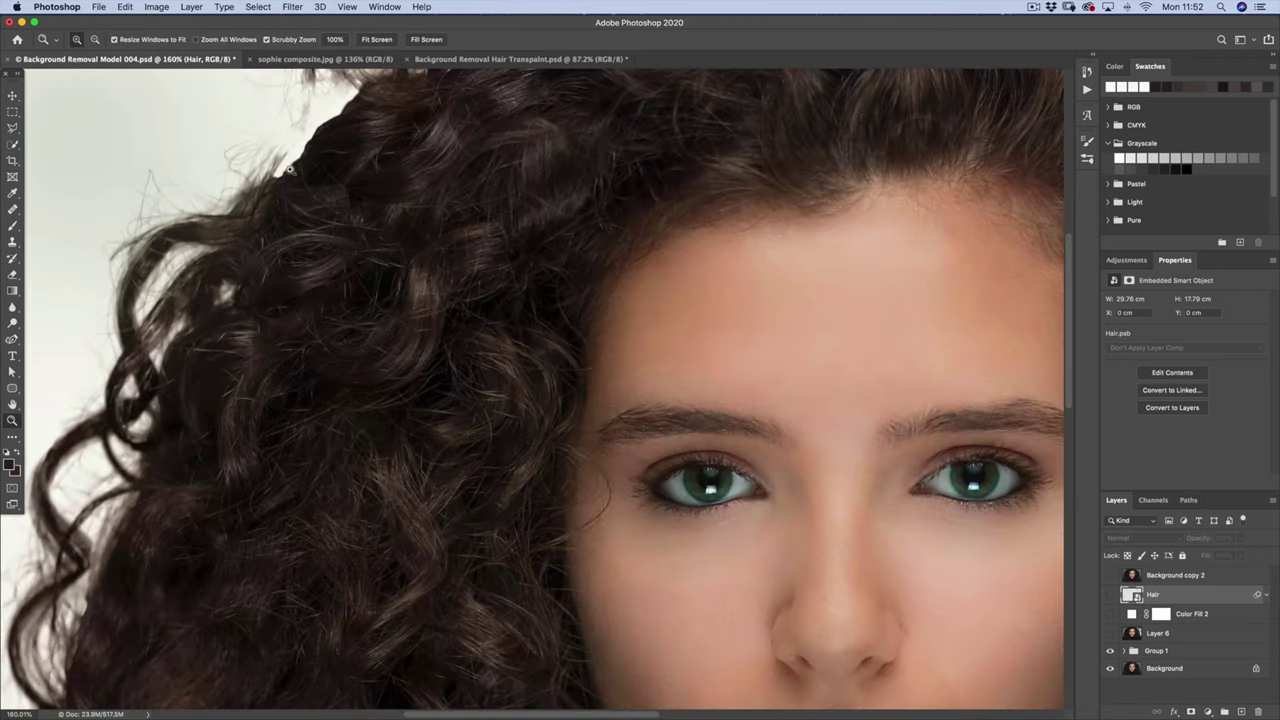
scroll(290, 170, "up", 4)
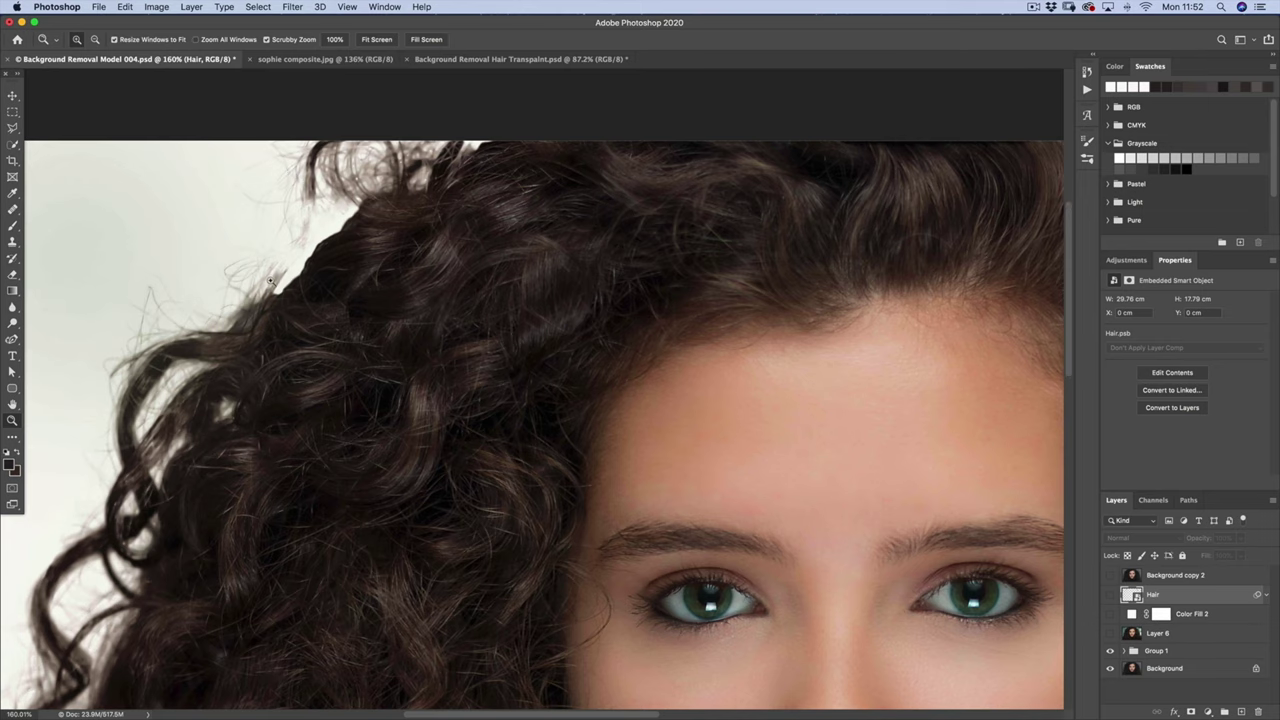
scroll(652, 295, "right", 10)
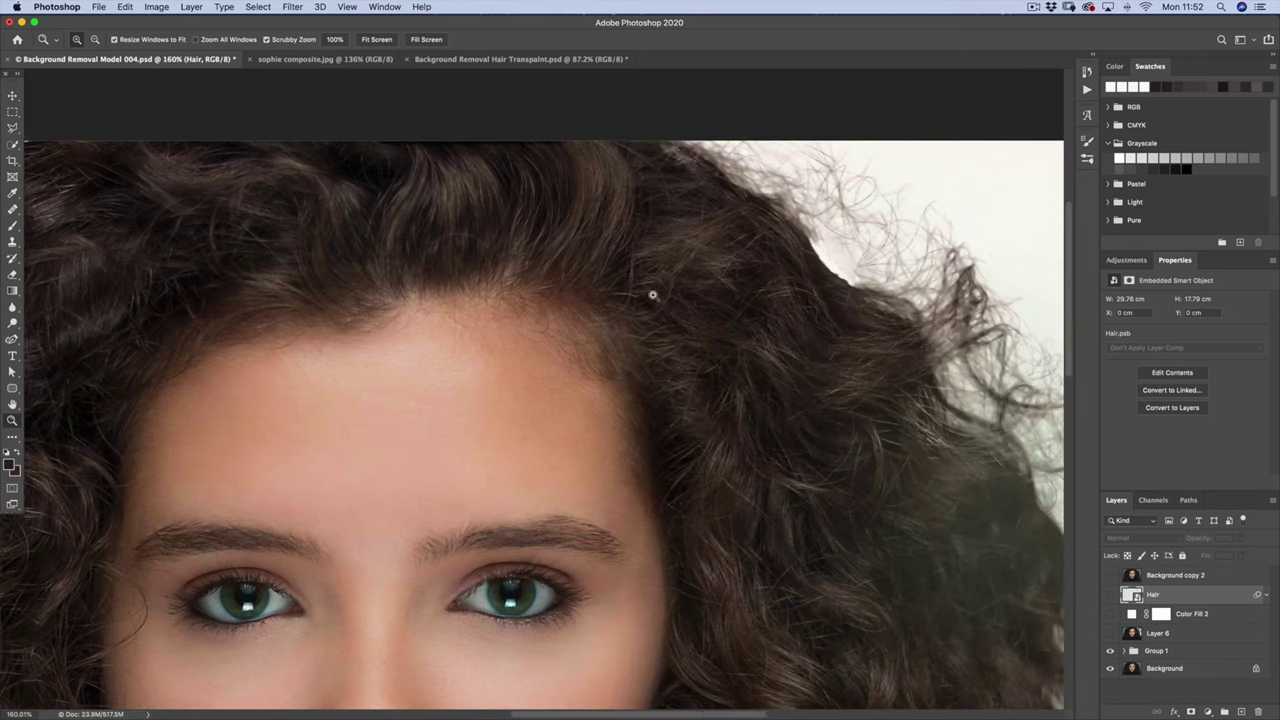
scroll(652, 295, "left", 2)
scroll(848, 382, "down", 1)
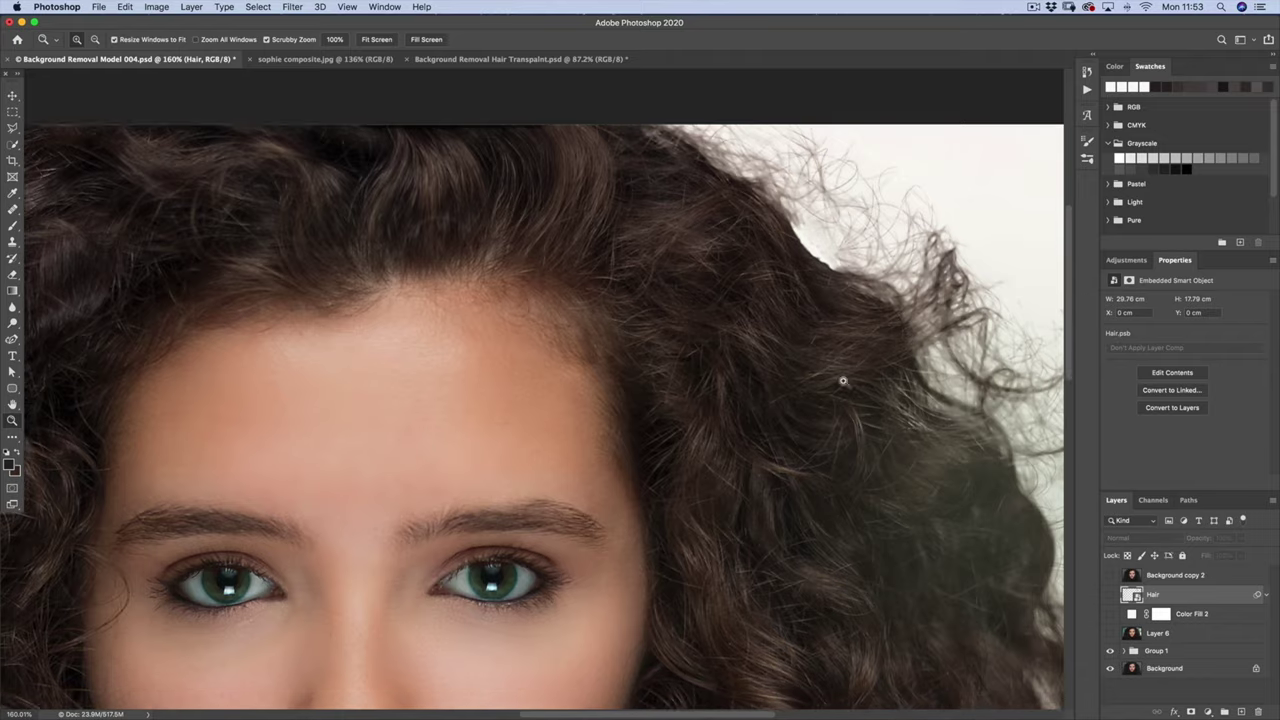
scroll(843, 381, "down", 12)
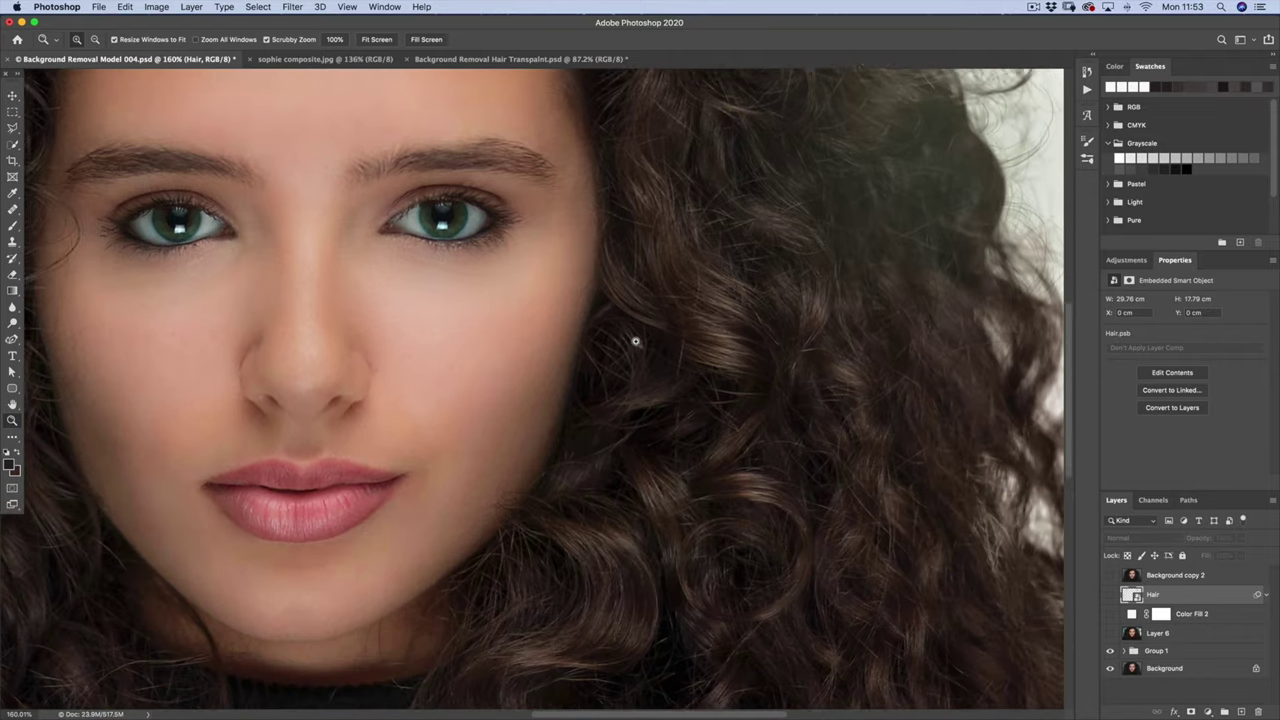
scroll(634, 341, "down", 3)
scroll(471, 346, "up", 7)
scroll(471, 346, "left", 10)
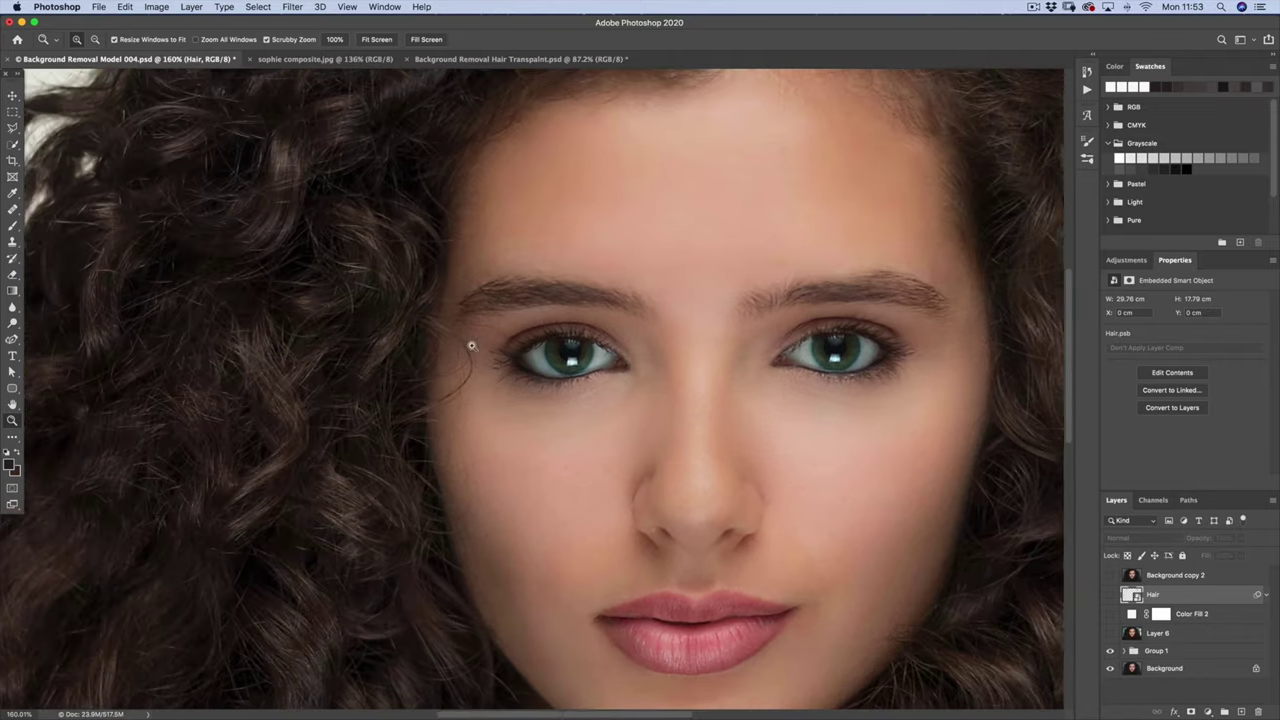
scroll(471, 346, "left", 7)
scroll(466, 343, "up", 6)
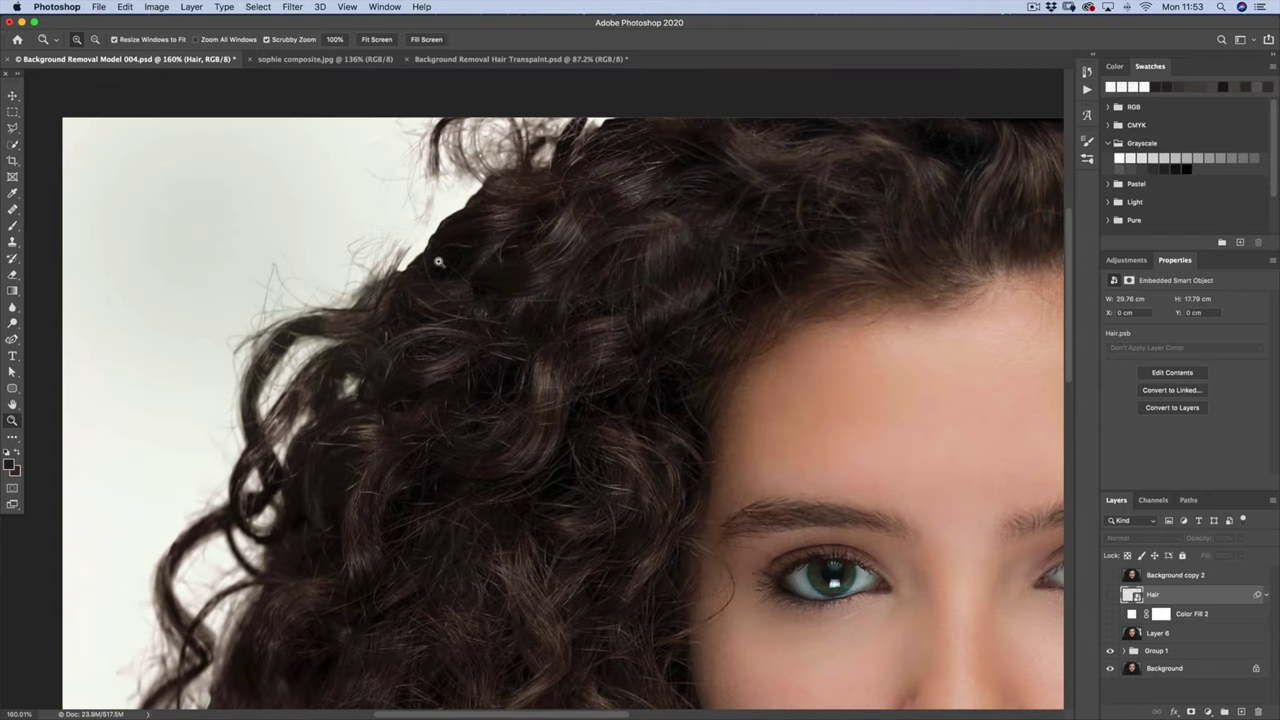
scroll(442, 256, "right", 4)
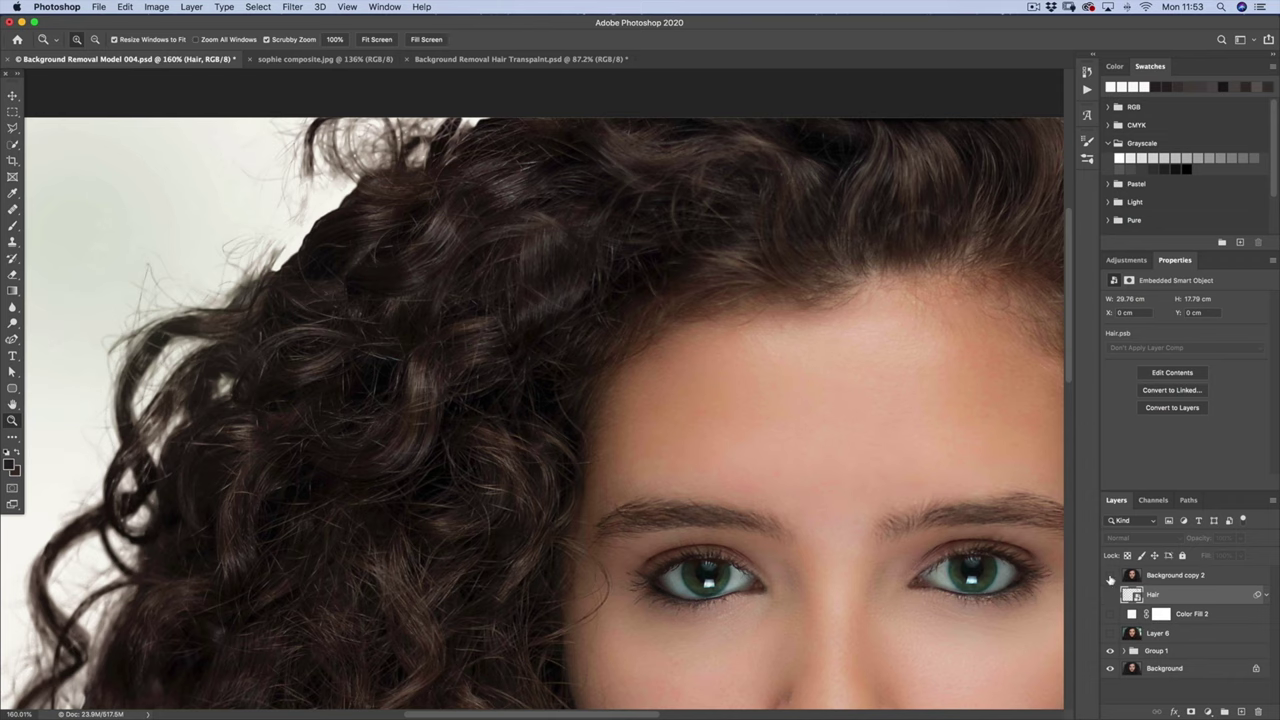
Step: Compare the cutout hair with the original in Background copy 2 and inspect the hair edge on the portrait's right side
left_click(1109, 577)
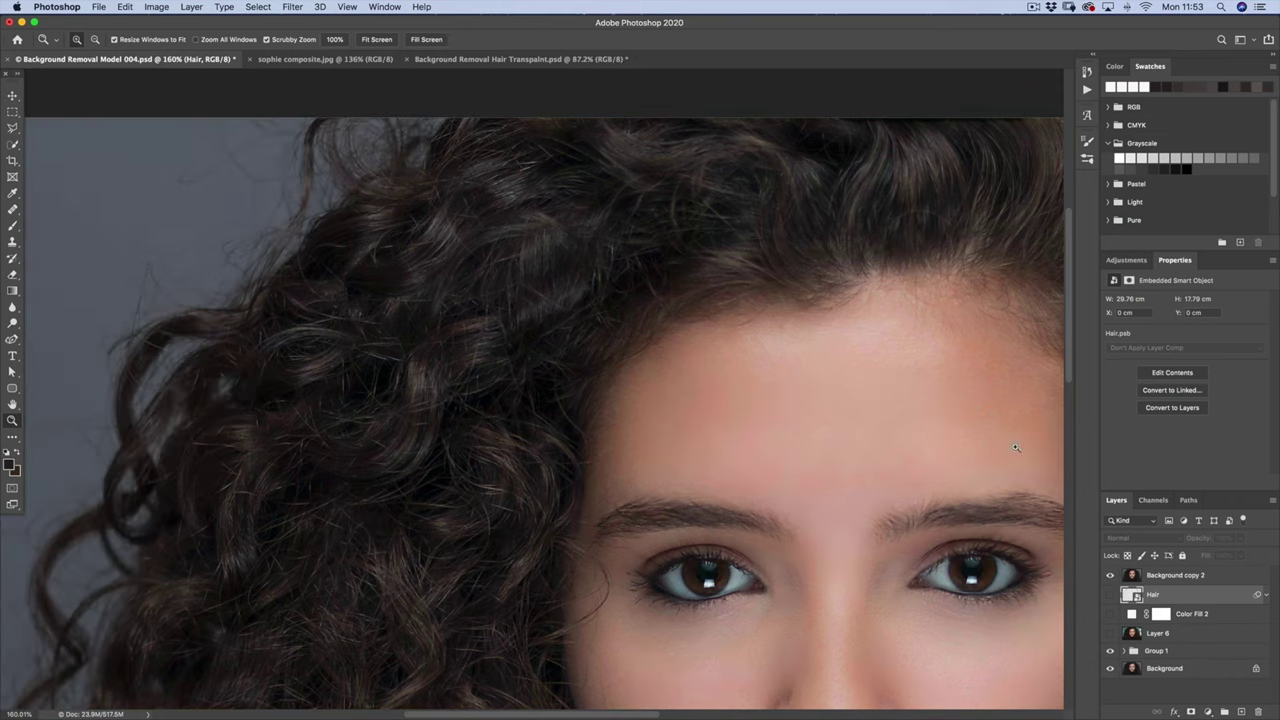
left_click(1109, 577)
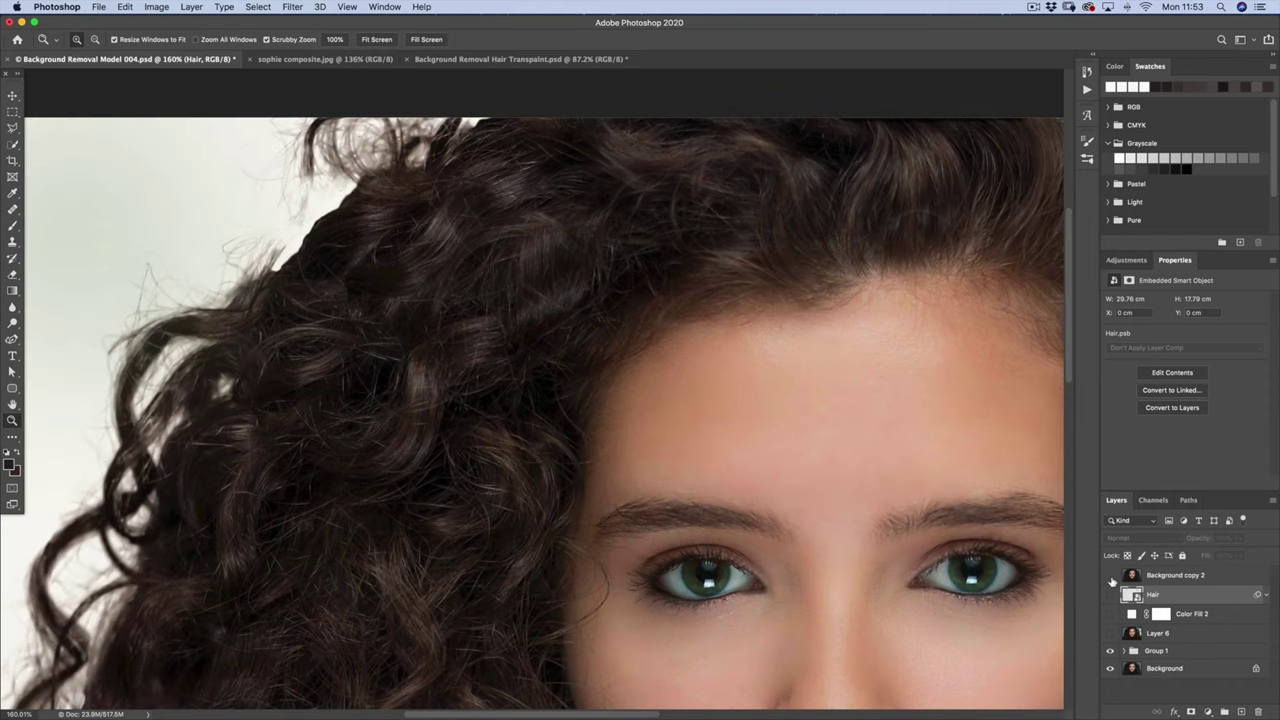
scroll(688, 285, "right", 8)
scroll(690, 287, "right", 5)
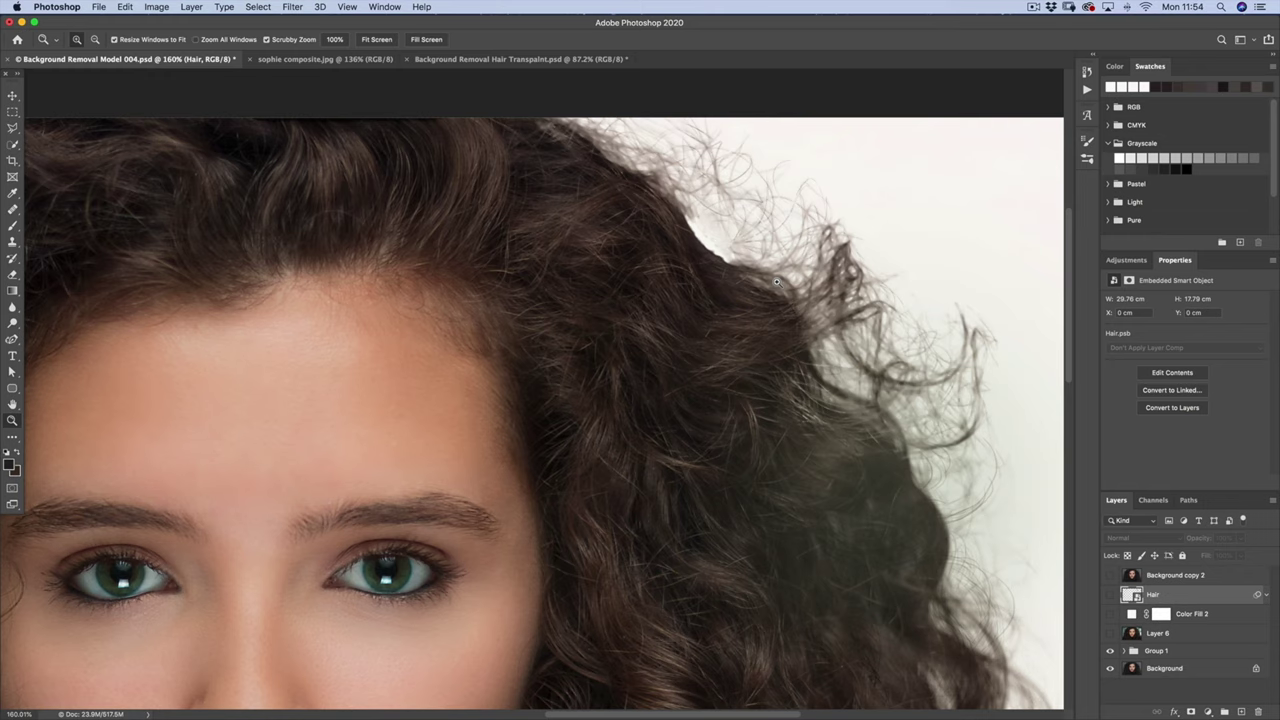
key("super+0")
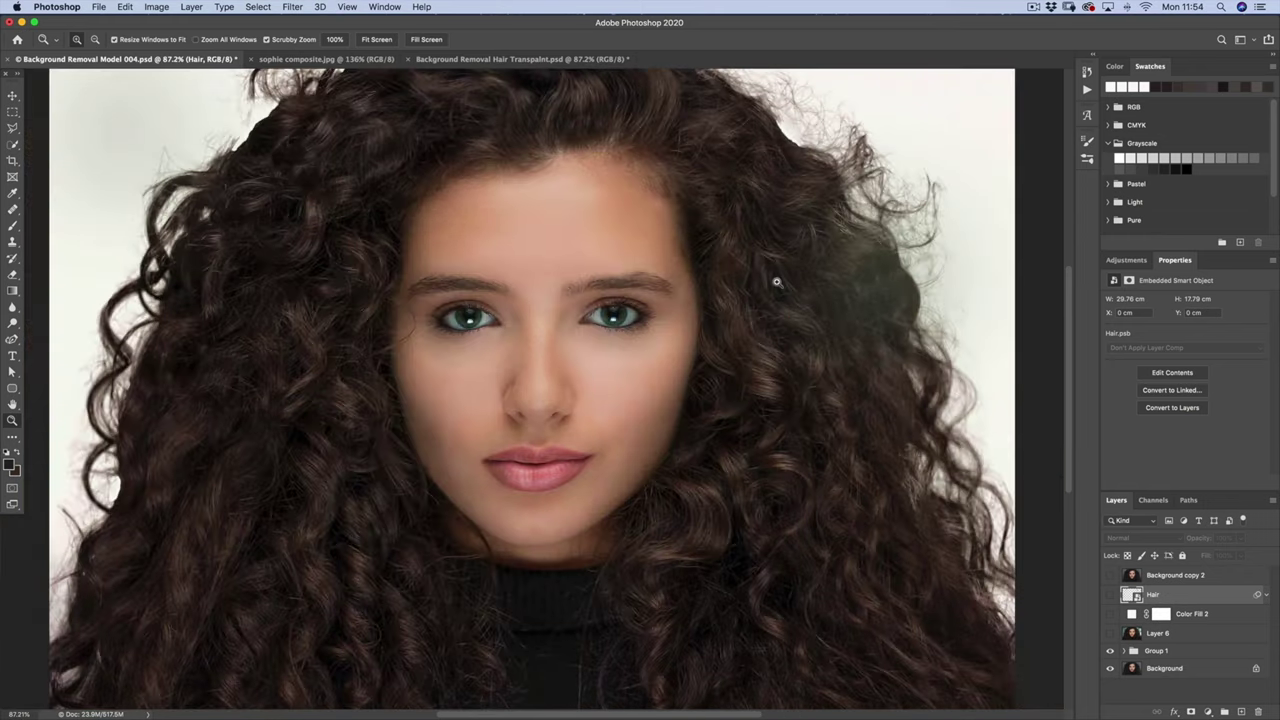
Step: Show Layer 6 and Hair again, and briefly view the painted strokes at the upper-left hair edge against Color Fill 2
left_click(1110, 634)
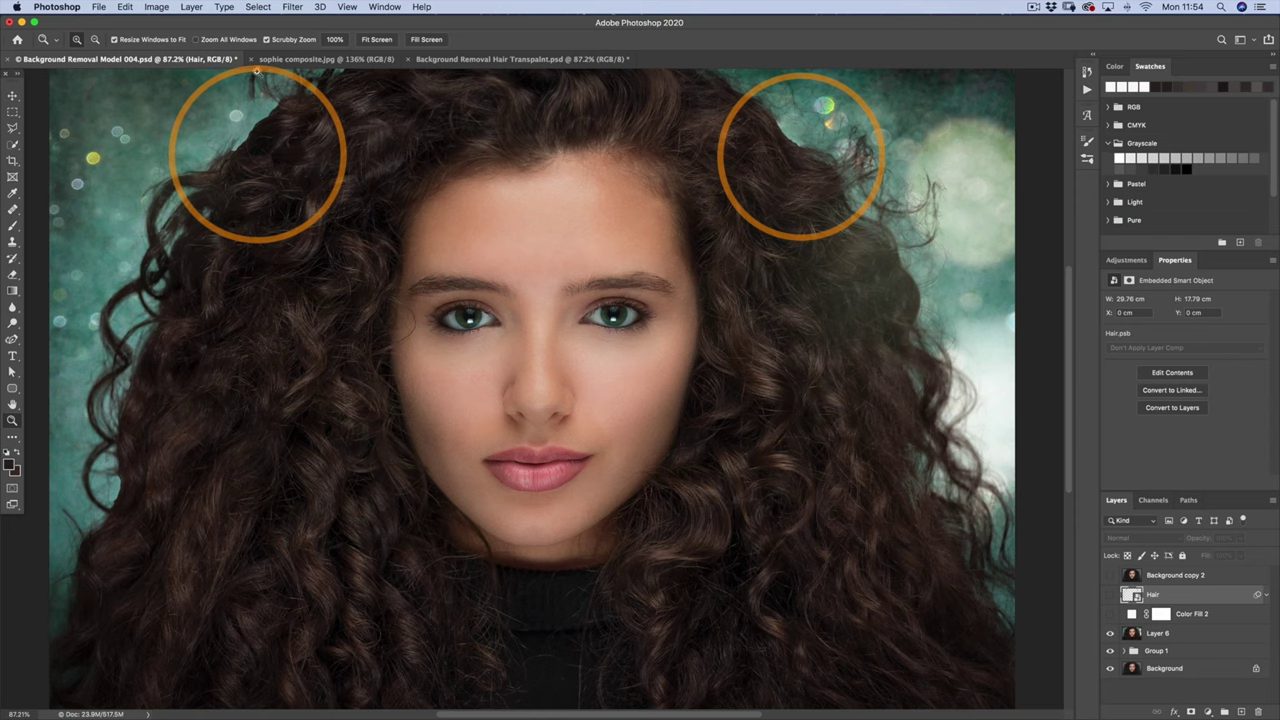
left_click(1110, 597)
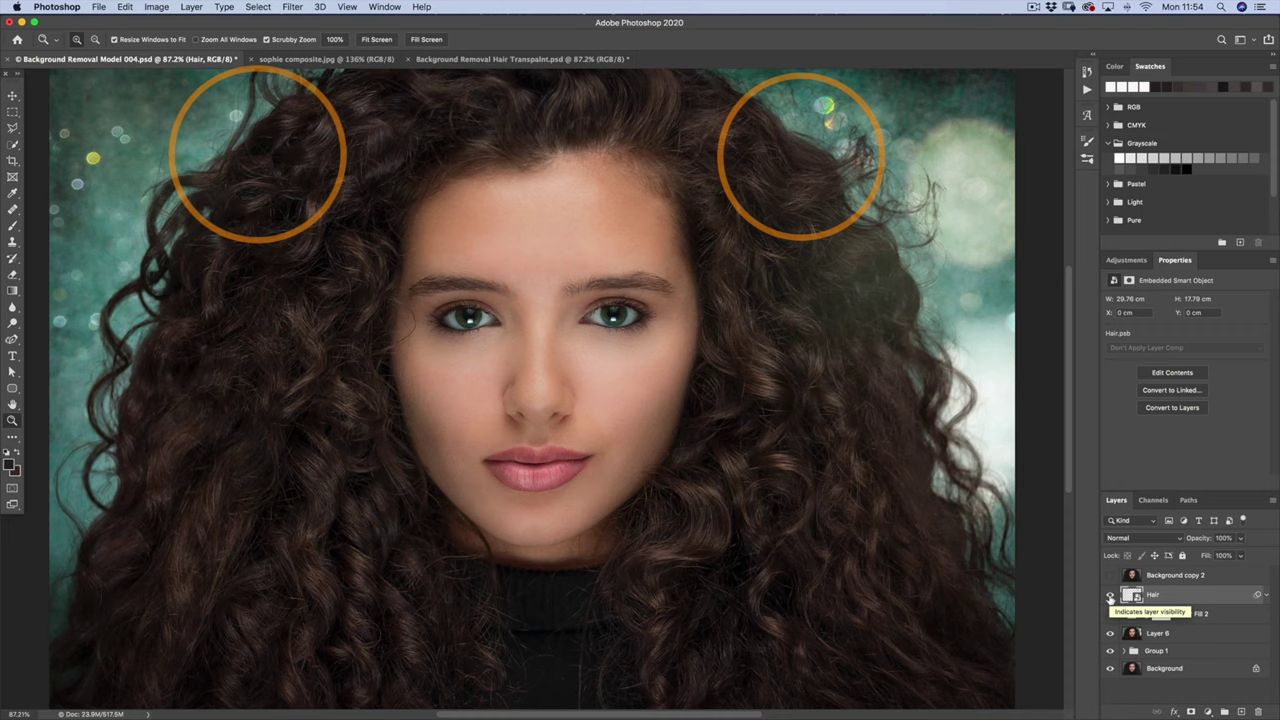
left_click_drag(210, 100, 374, 231)
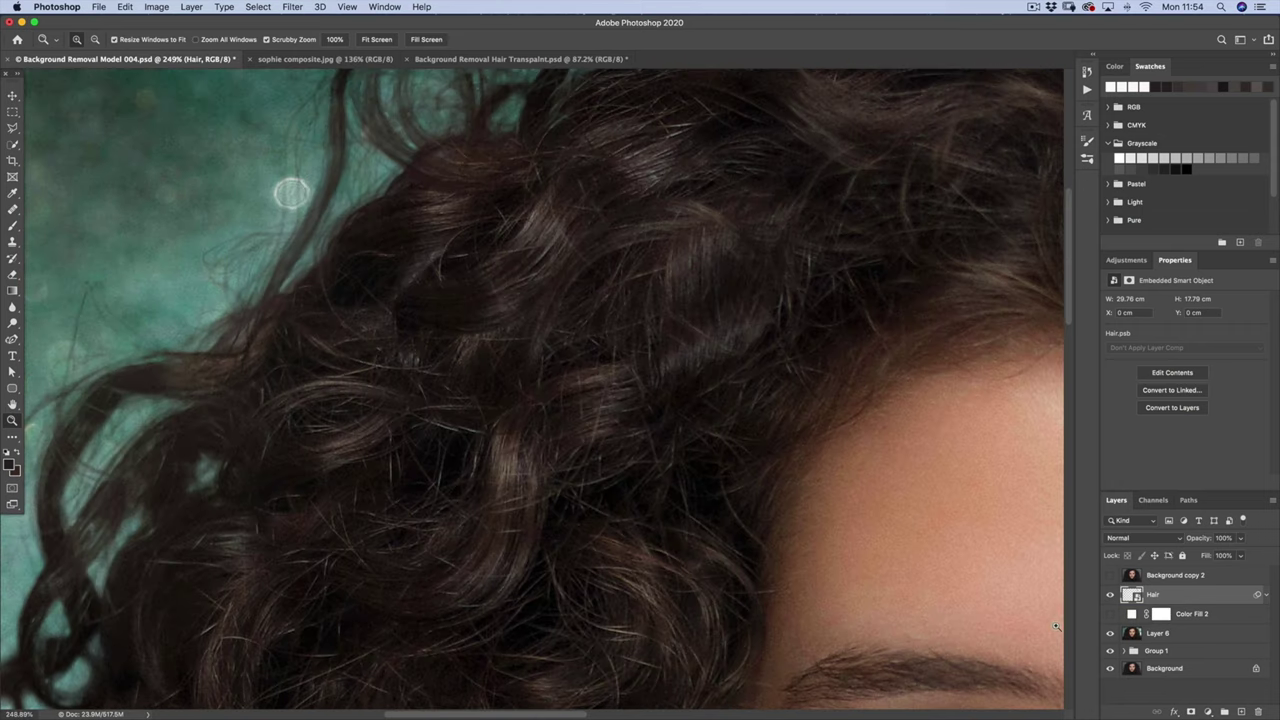
left_click(1110, 614)
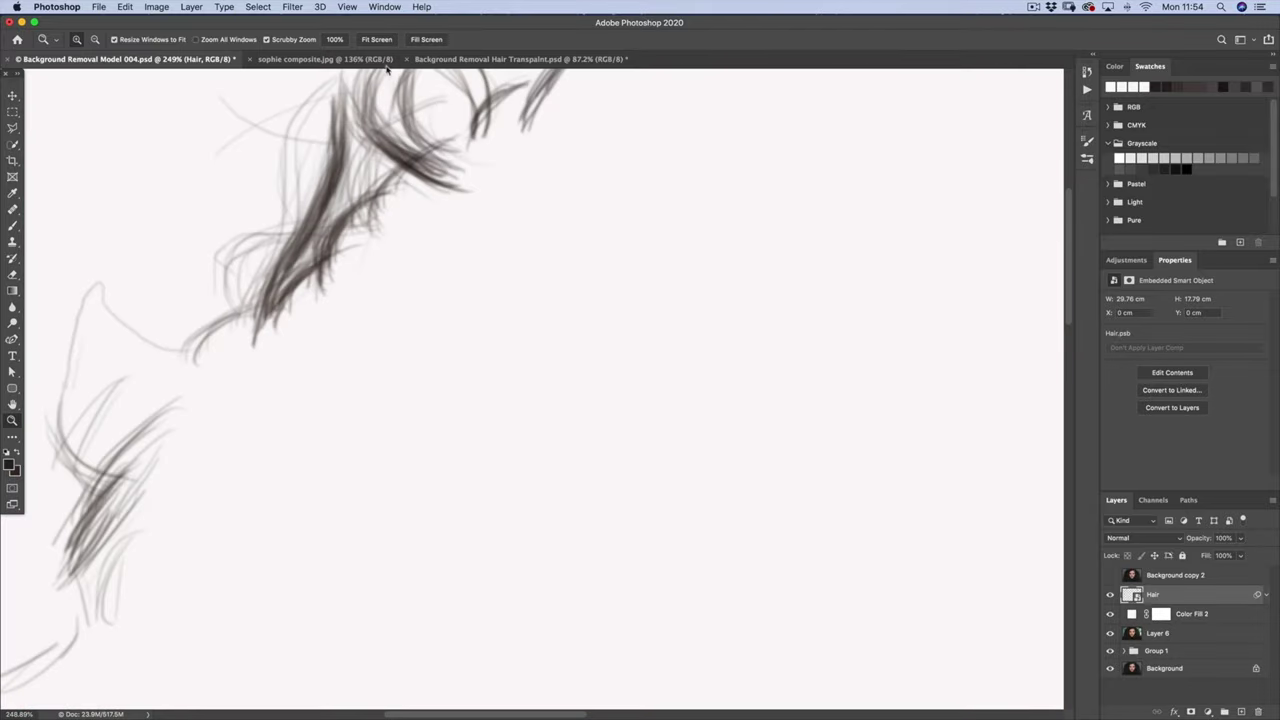
left_click(1110, 614)
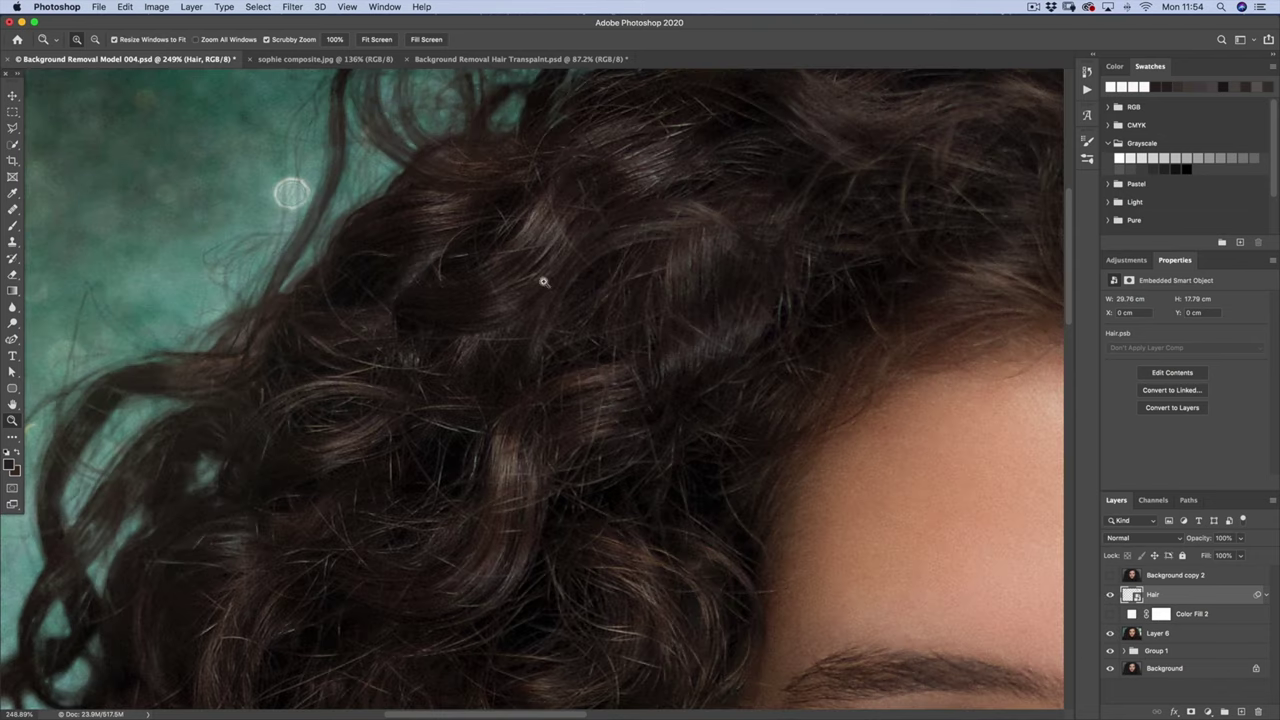
Step: Compare the upper-right hair edge with and without the painted Hair layer
scroll(585, 291, "right", 3)
scroll(585, 291, "right", 10)
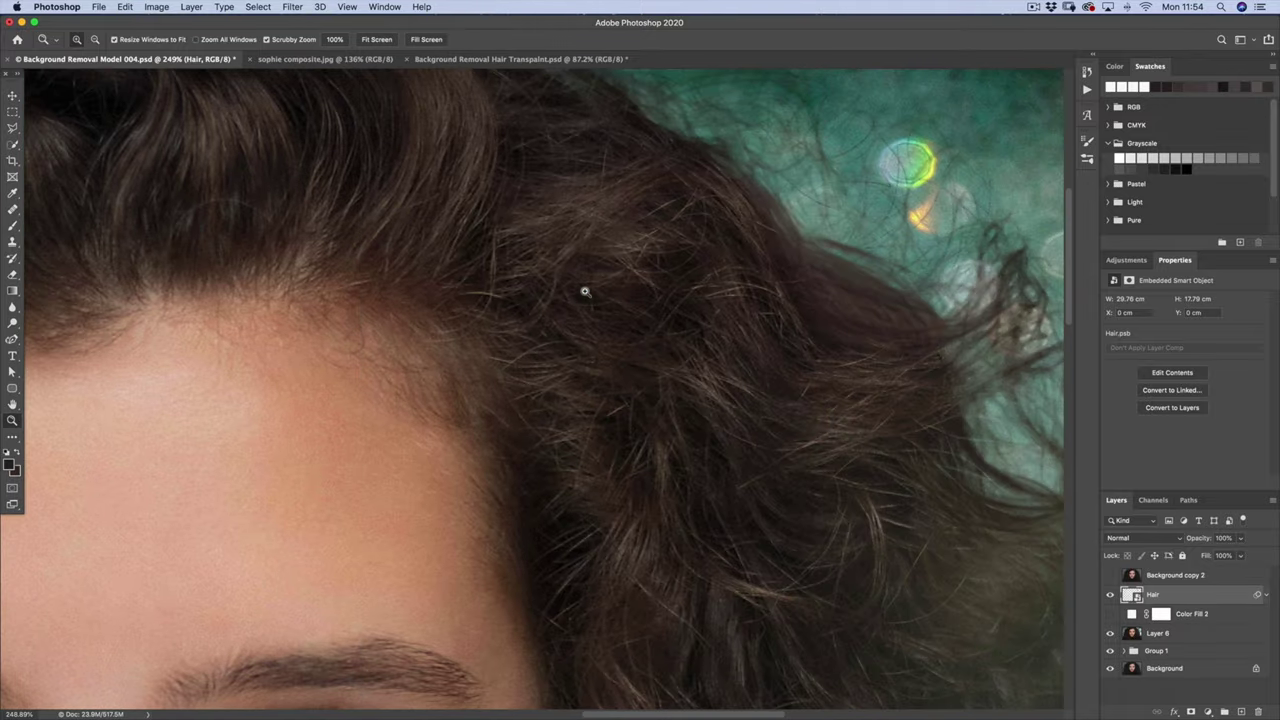
scroll(585, 291, "right", 1)
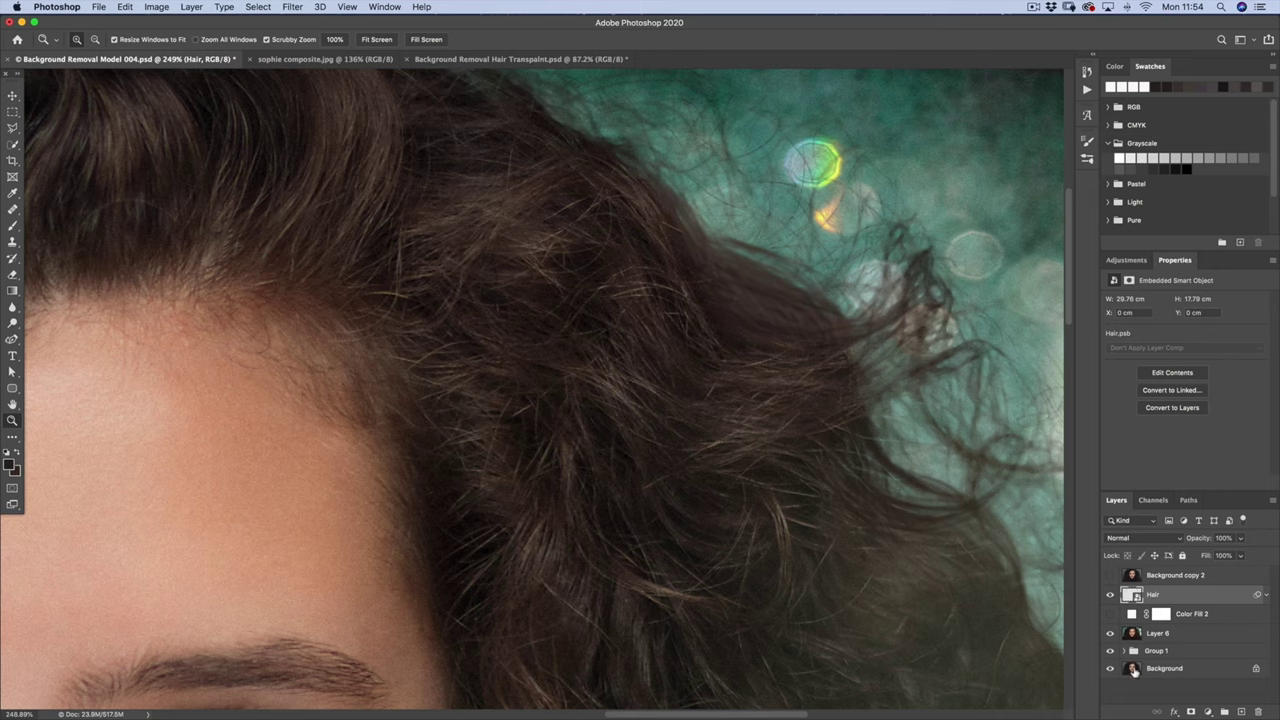
left_click(1110, 595)
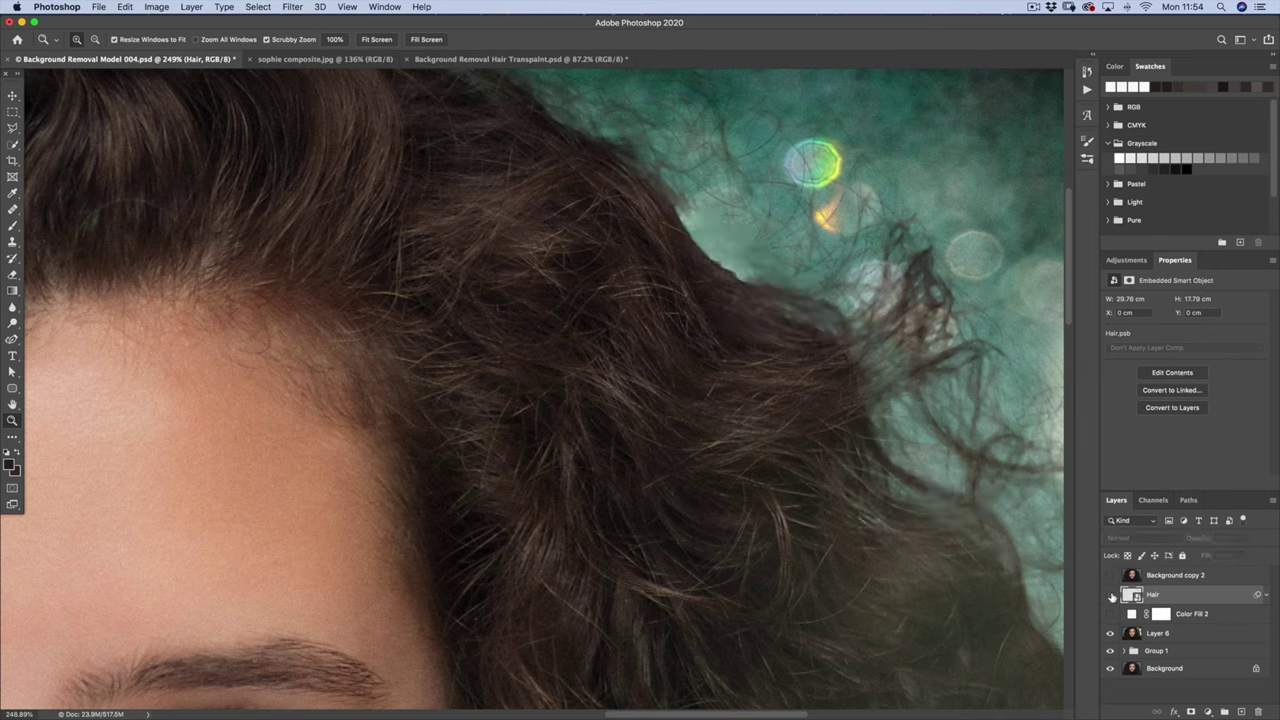
left_click(1110, 595)
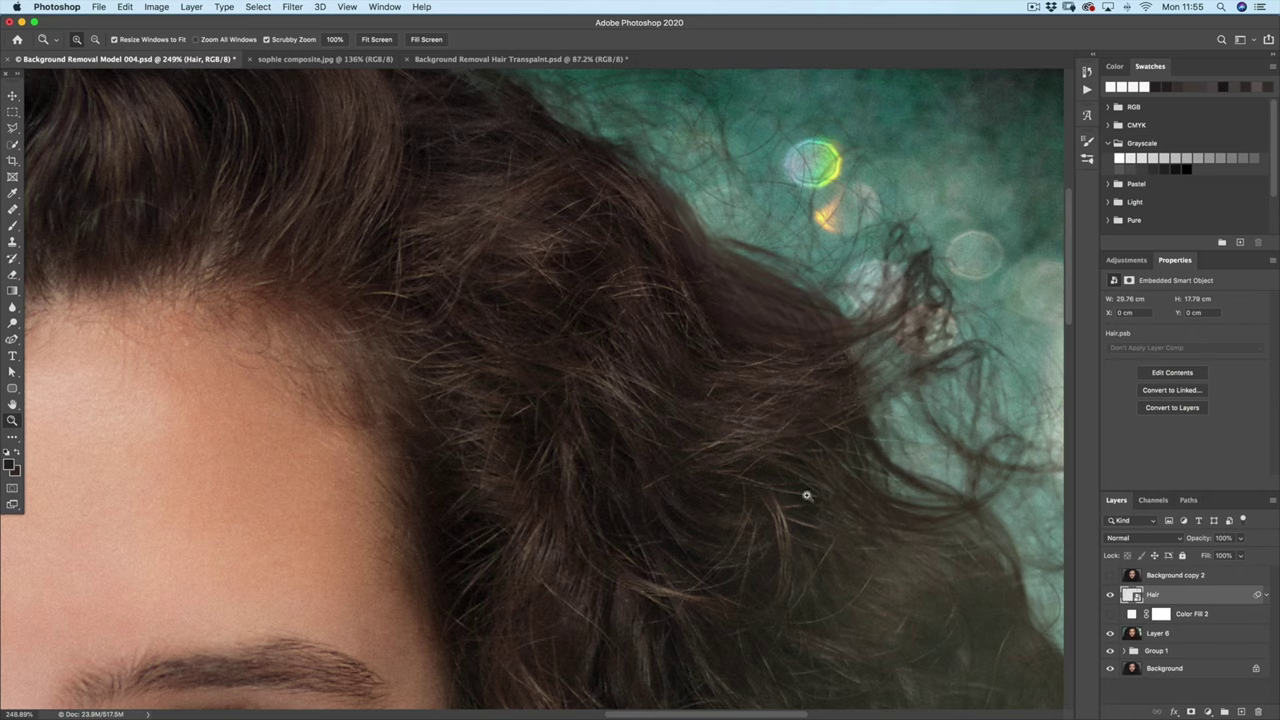
Step: View the original Background layer on its own in the full image, and restore the other layers' visibility
key("super+0")
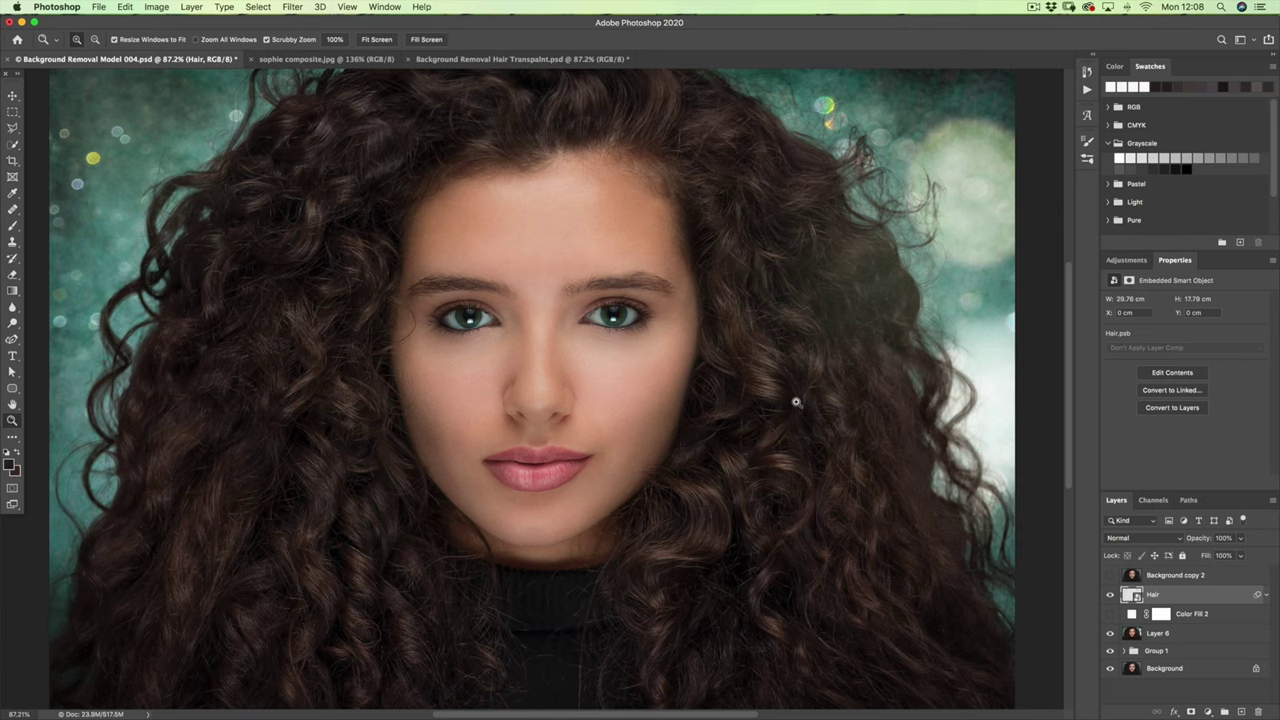
left_click(1109, 669, "alt")
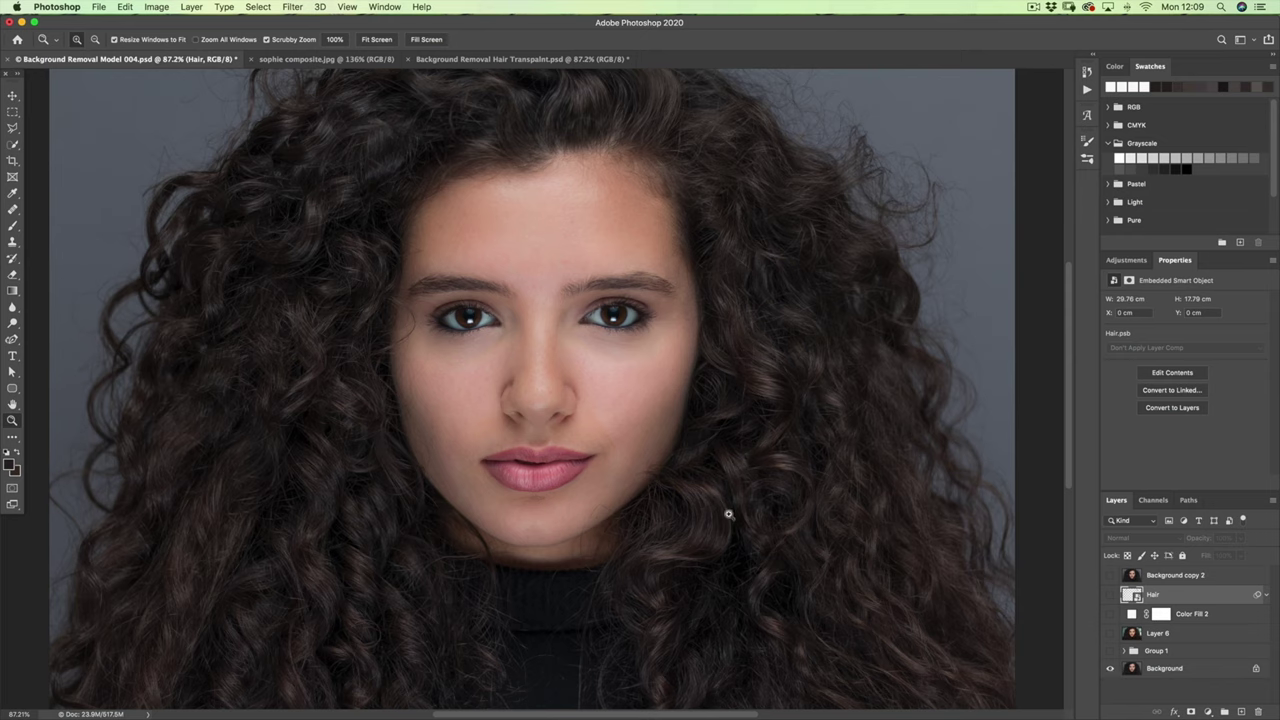
left_click(1110, 668, "alt")
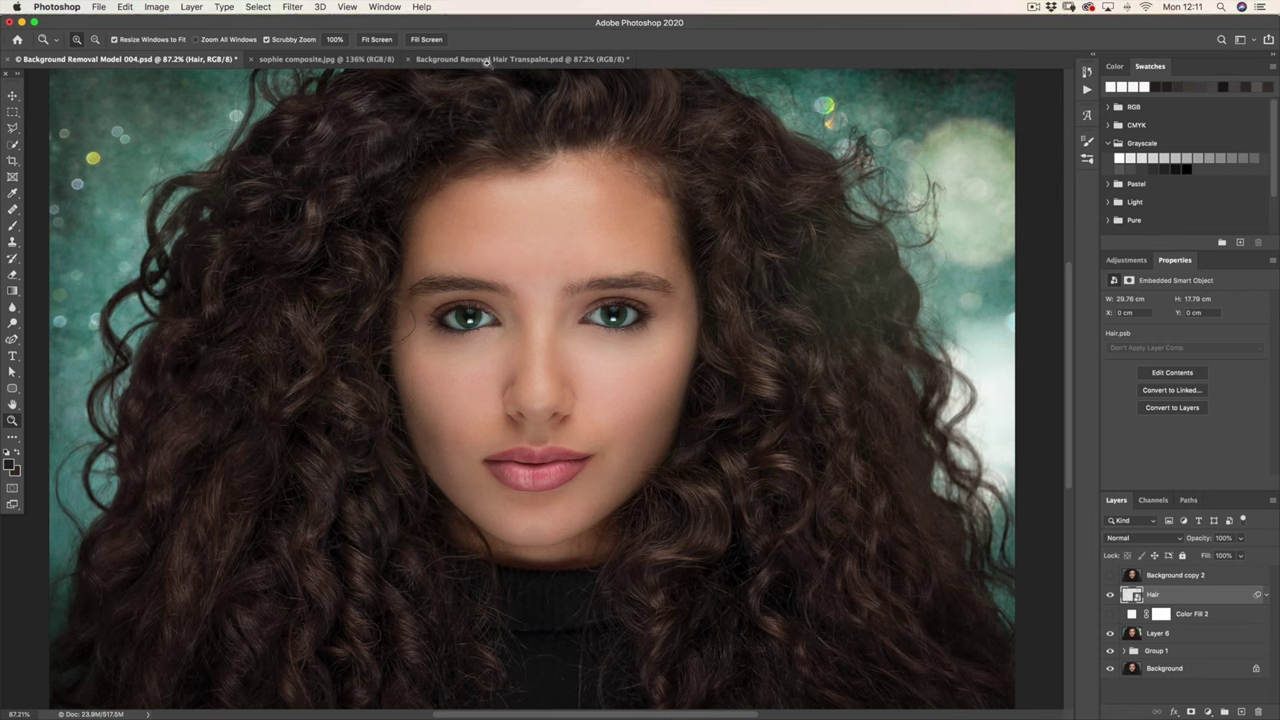
Step: Switch to Background Removal Hair Transpaint.psd and duplicate its Background layer
left_click(487, 59)
left_click(13, 95)
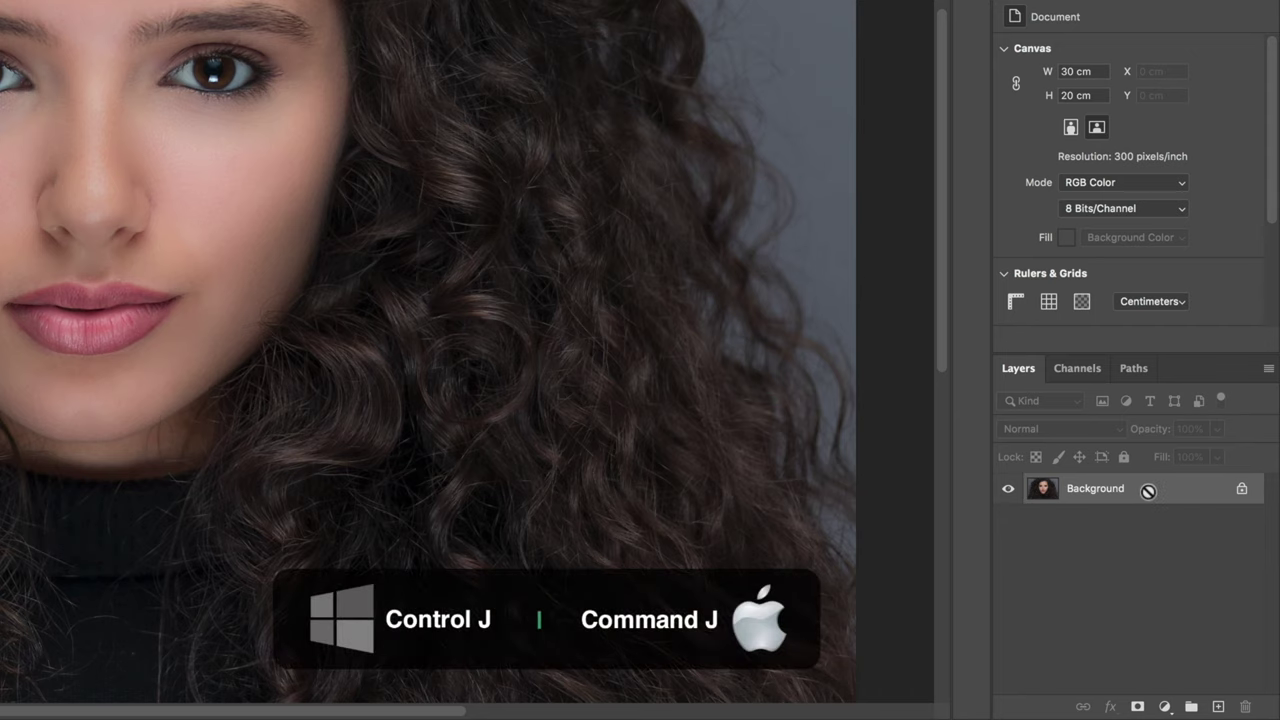
key("ctrl+j")
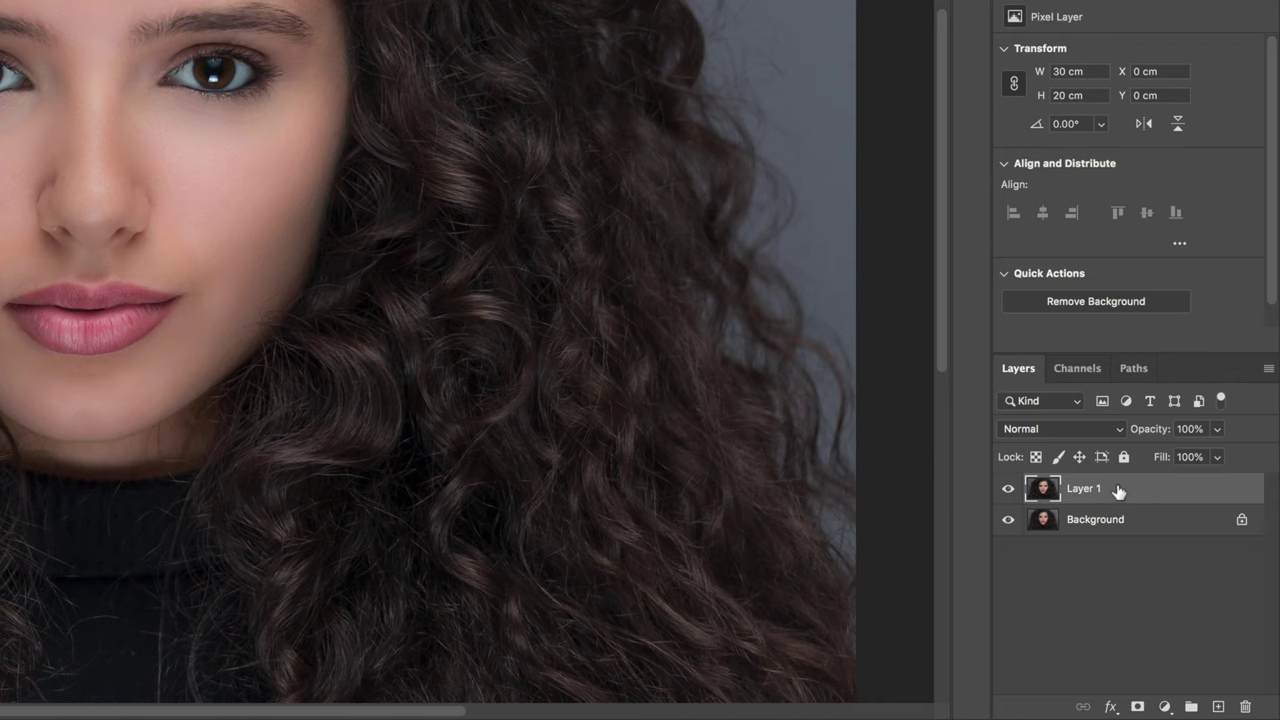
Step: Add an off-white (fcf7f8) Solid Color fill layer and place it between Layer 1 and the Background layer
left_click(1167, 707)
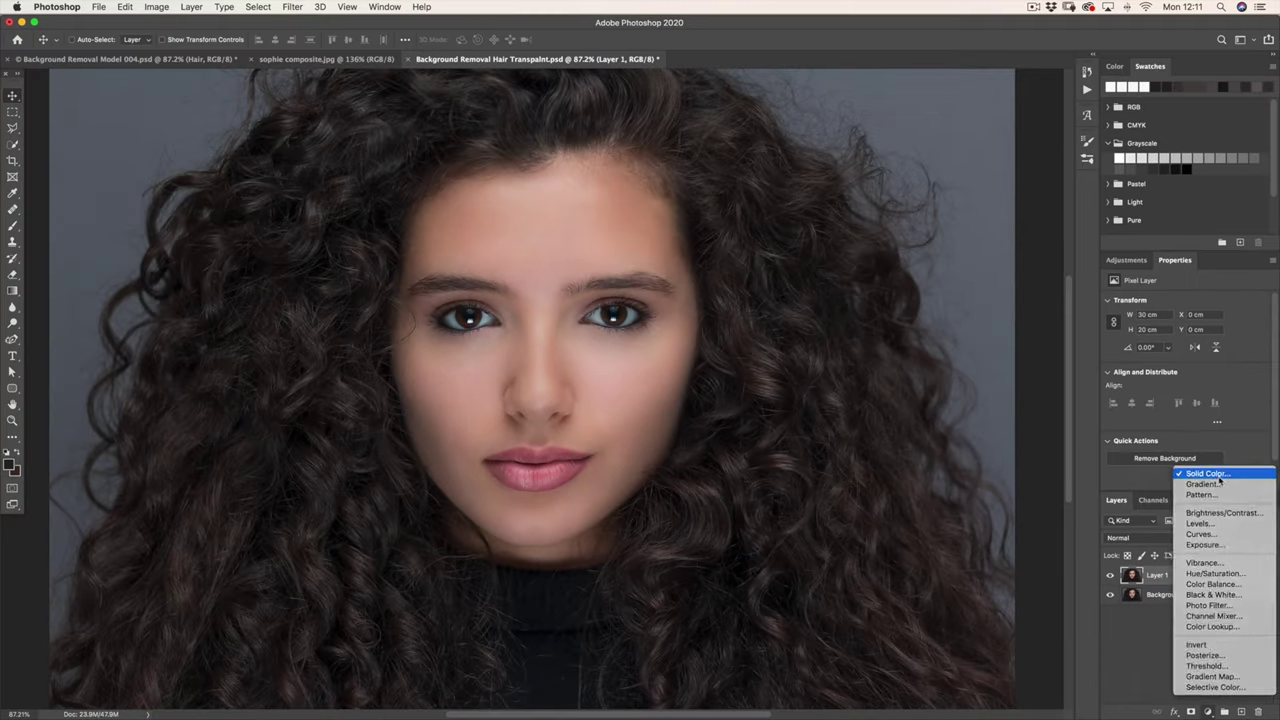
left_click(1170, 326)
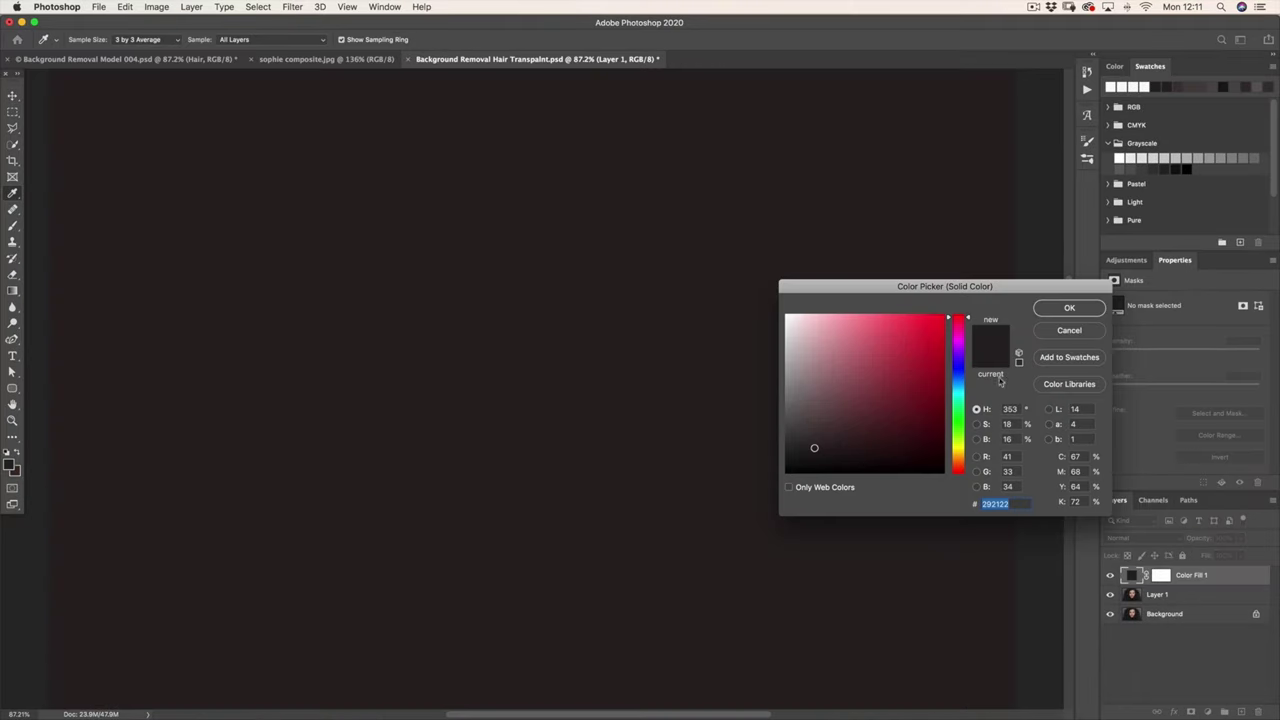
left_click(788, 316)
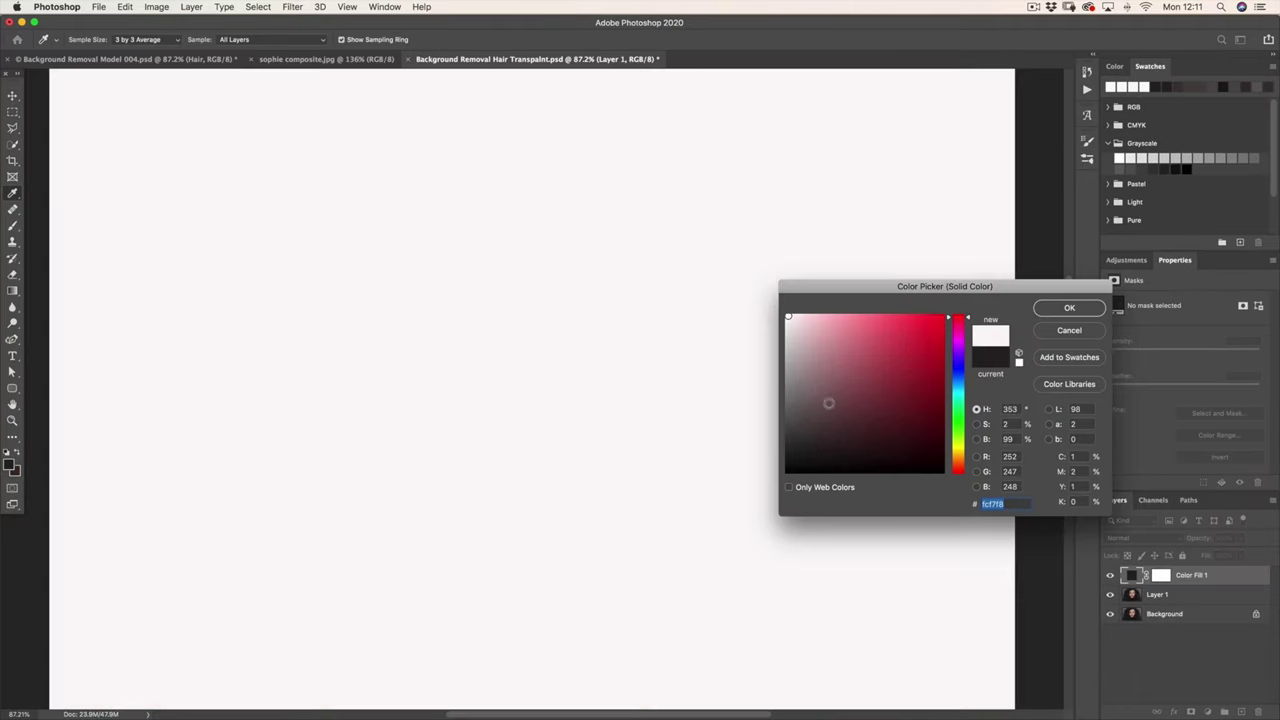
left_click(1050, 310)
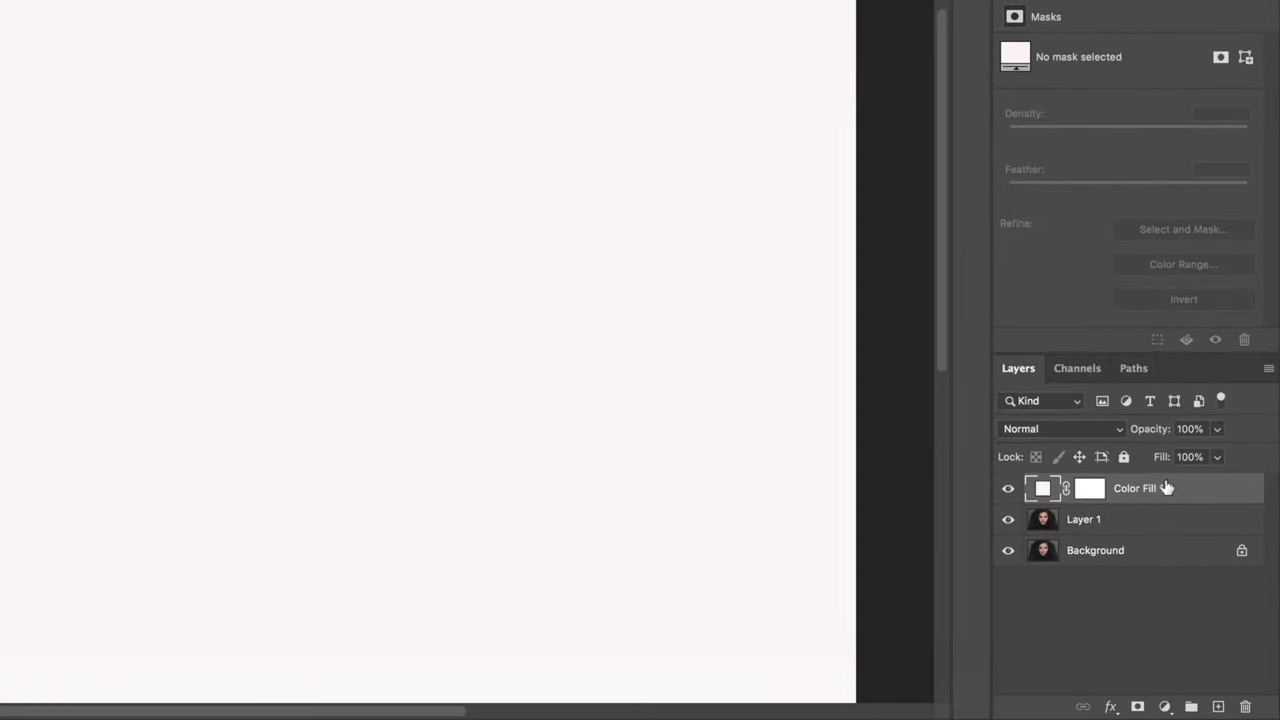
left_click_drag(1166, 489, 1156, 537)
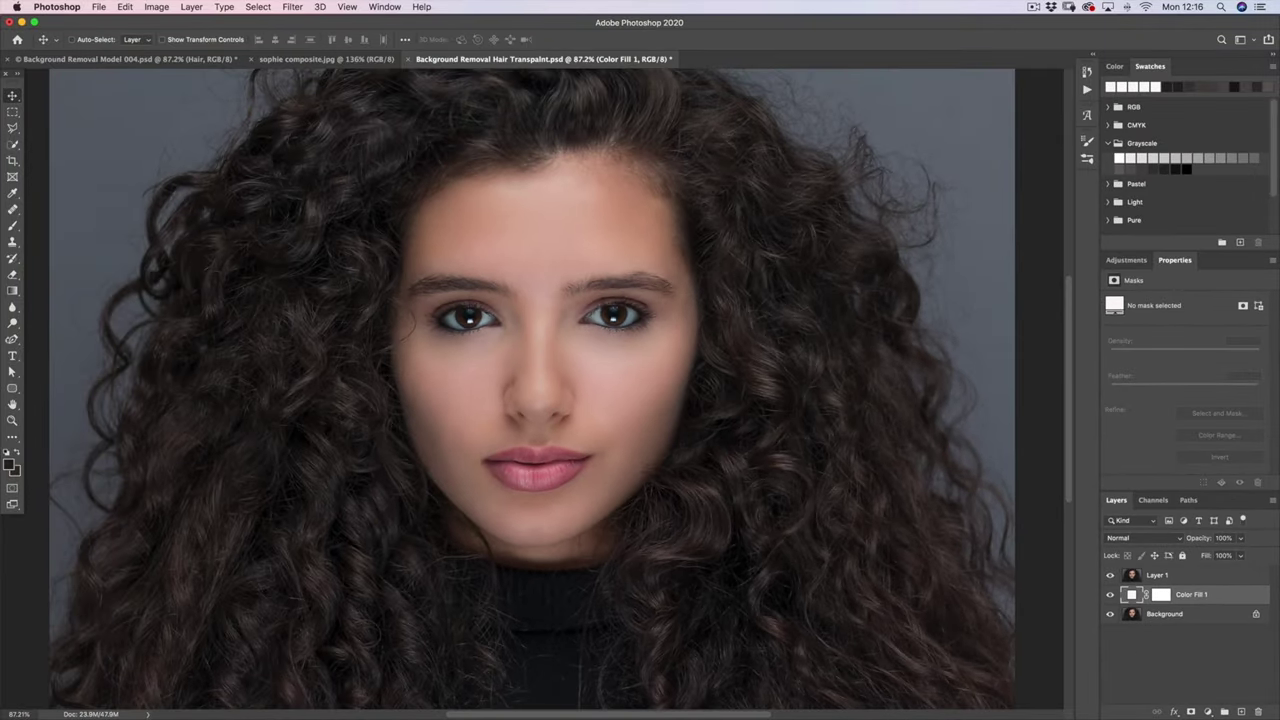
Step: Place green-old-paper-vintage.jpg from Finder beneath Layer 1, scale it to 118.47% to cover the canvas, and check it with Layer 1 briefly hidden
key("super+Tab")
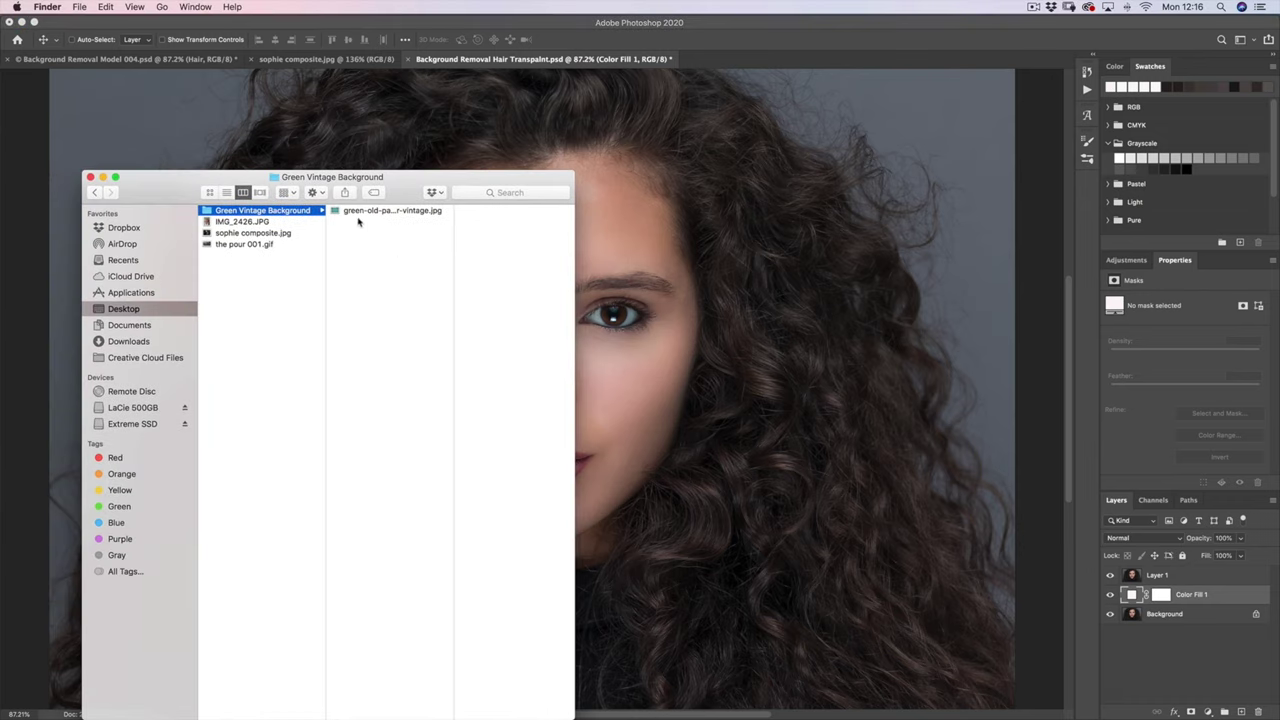
left_click_drag(357, 213, 686, 314)
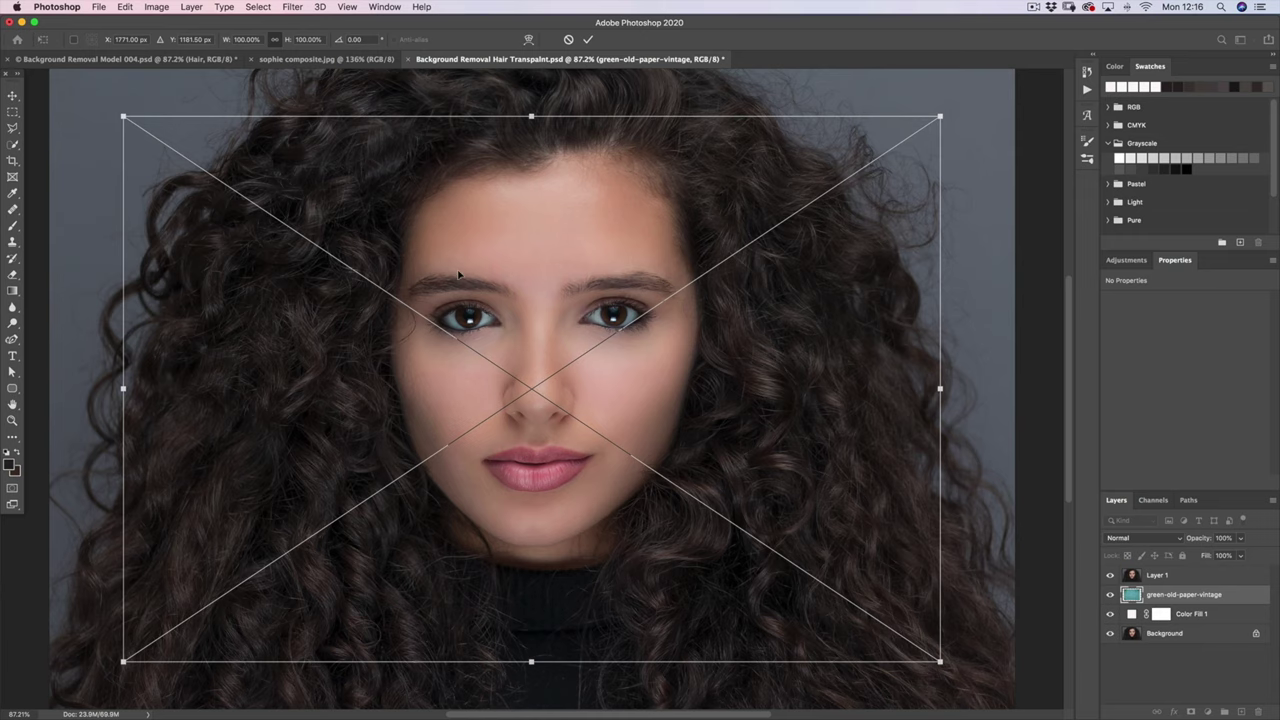
key("super+minus")
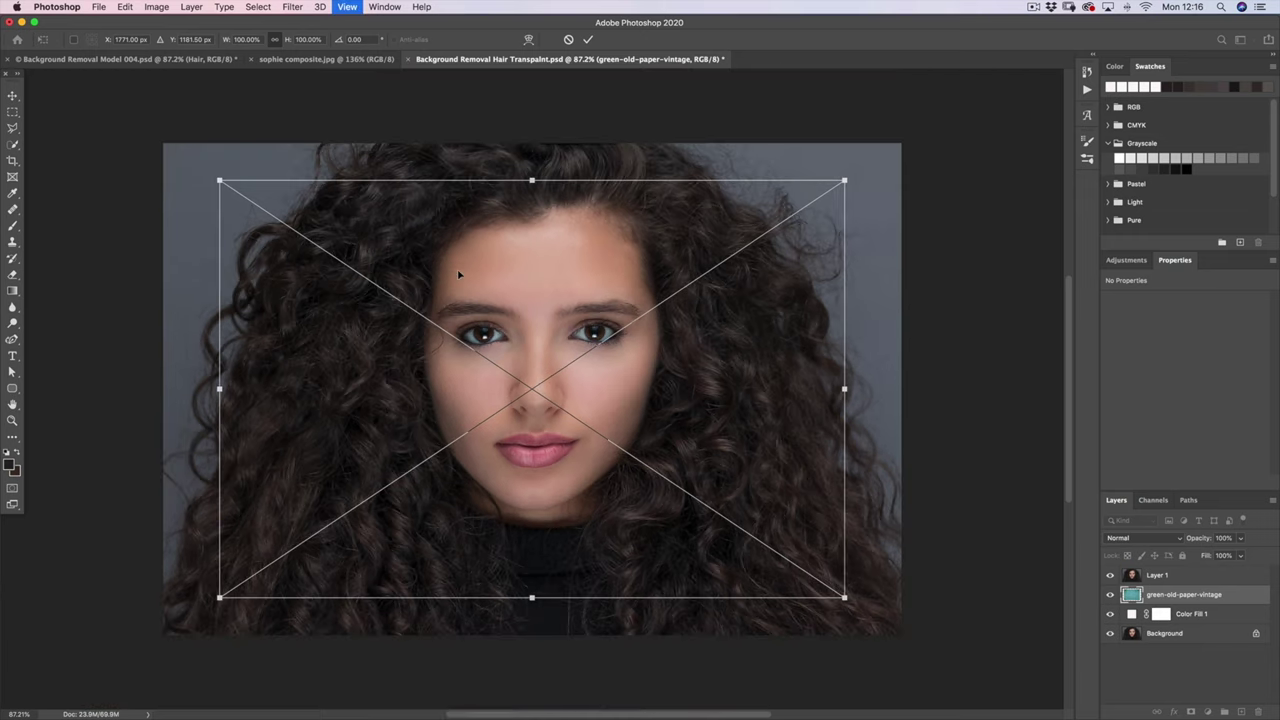
left_click_drag(437, 260, 380, 227)
left_click_drag(788, 560, 903, 637)
key("Return")
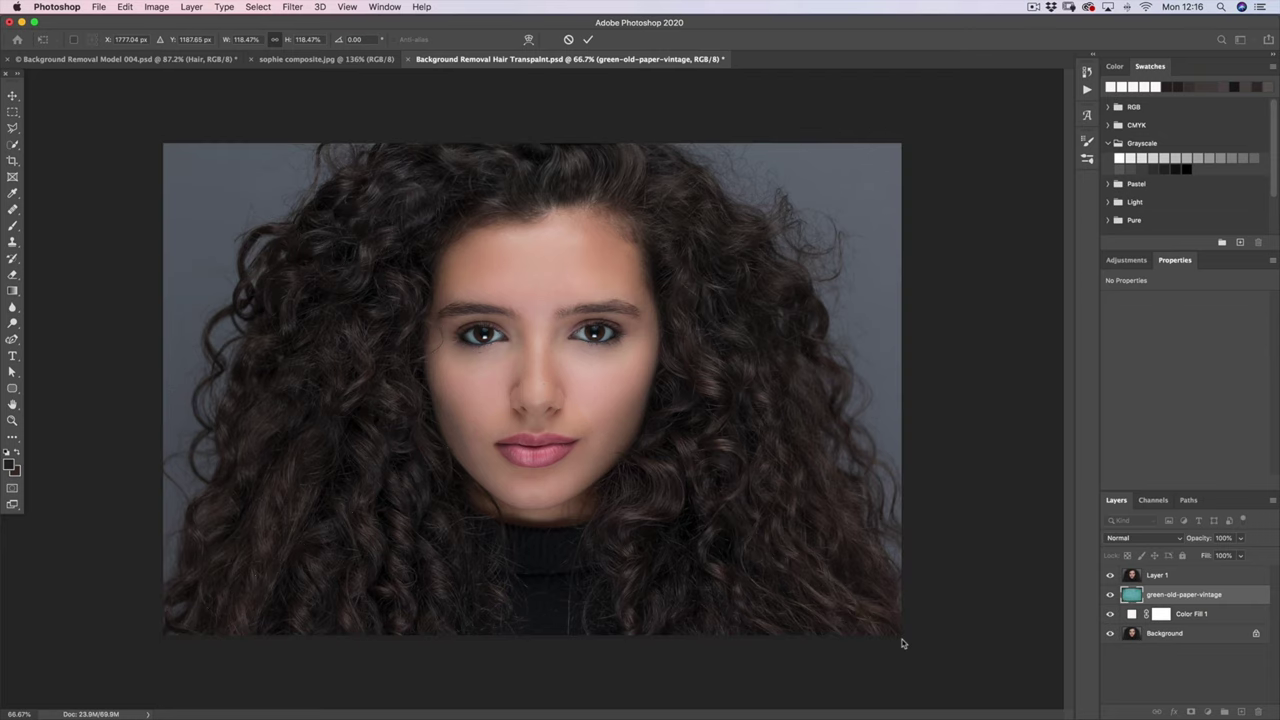
left_click(1110, 576)
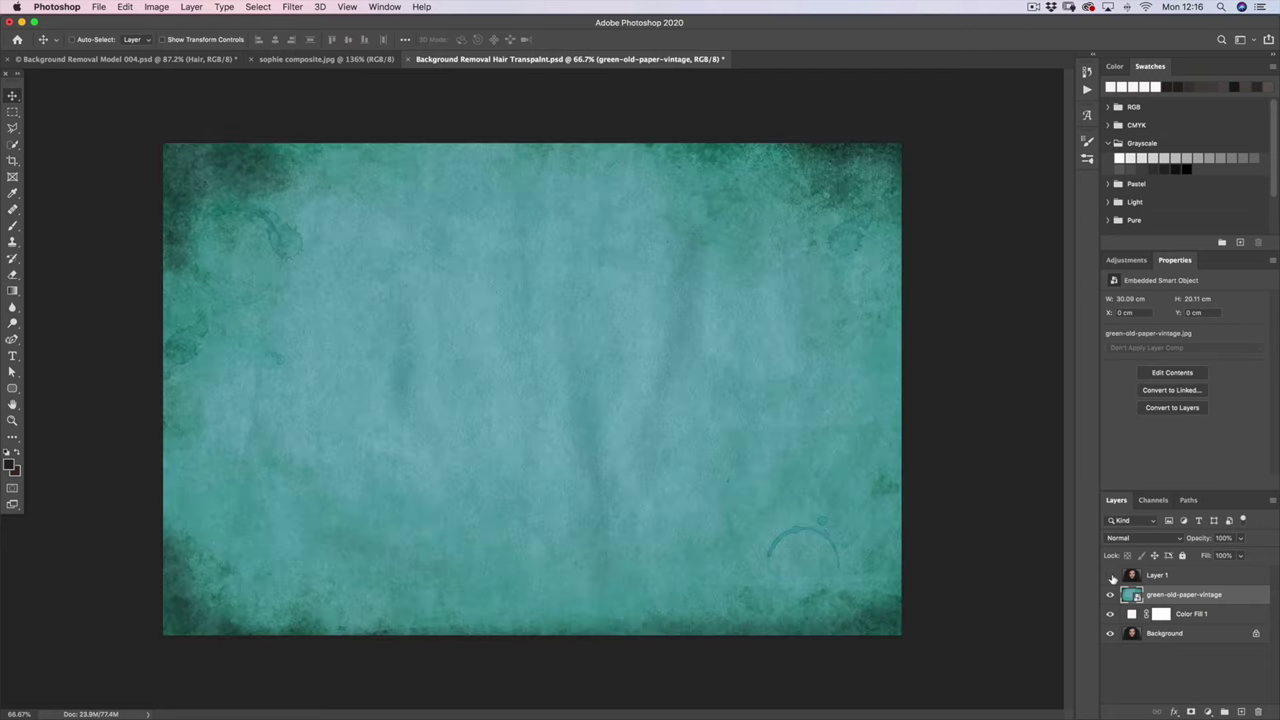
left_click(1110, 576)
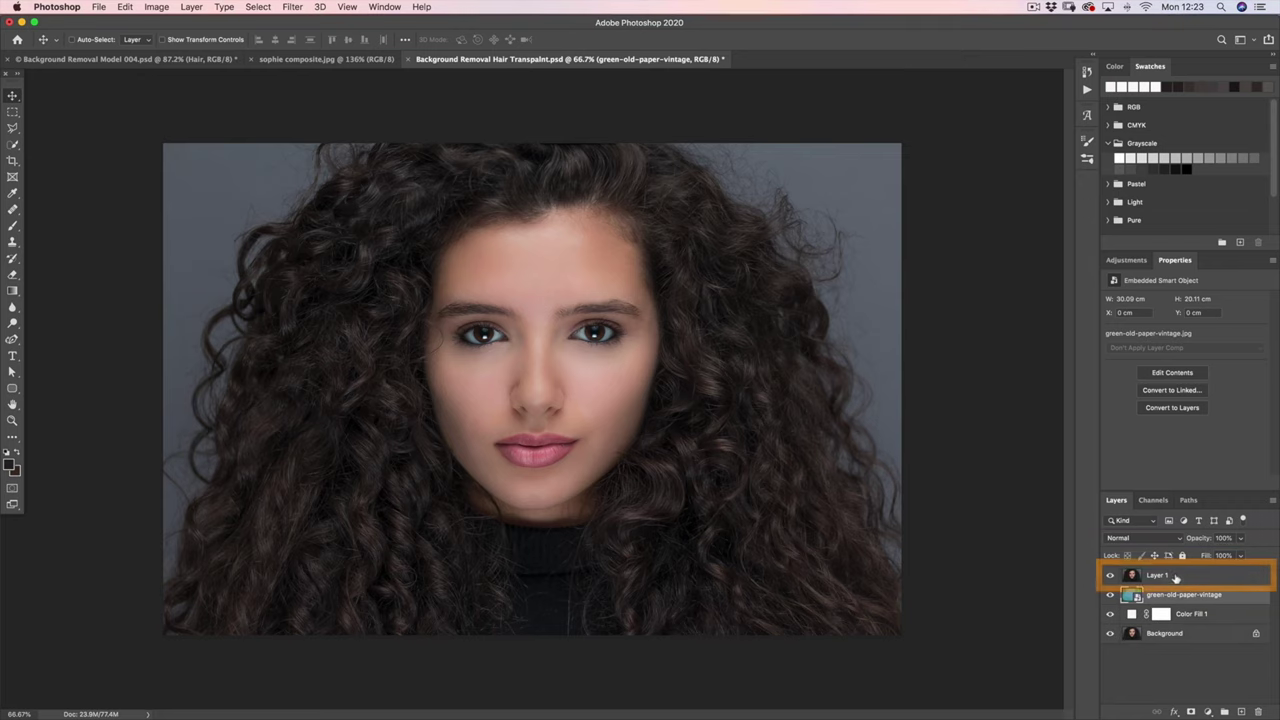
Step: On Layer 1, paint a selection over the model using the Quick Selection tool at size 250, and extend it to the whole image
left_click(1101, 577)
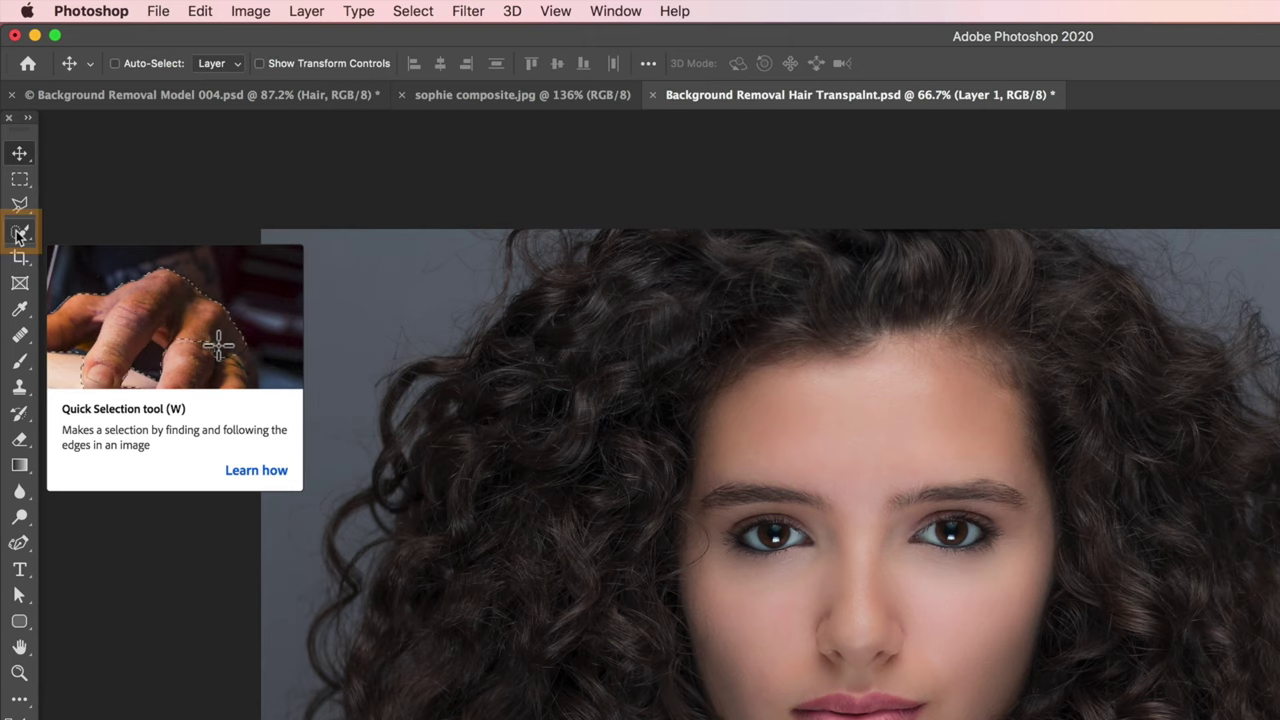
left_click(18, 236)
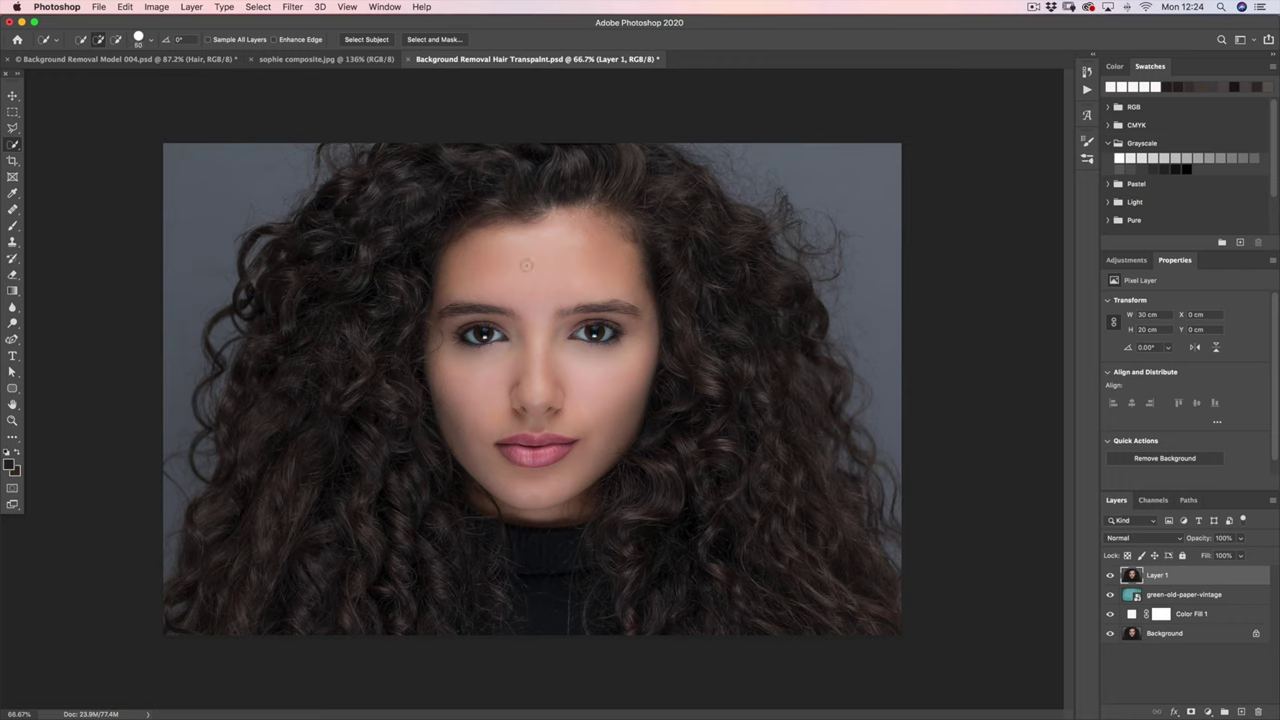
key("bracketright")
key("bracketright")
key("bracketright")
key("bracketright")
key("bracketright")
key("bracketright")
mouse_move(525, 263)
left_mouse_down()
mouse_move(545, 240)
mouse_move(455, 450)
mouse_move(498, 505)
mouse_move(680, 532)
left_mouse_up()
key("super+a")
Step: Subtract the grey background on both sides of the hair from the selection, and clear the selection
key("alt")
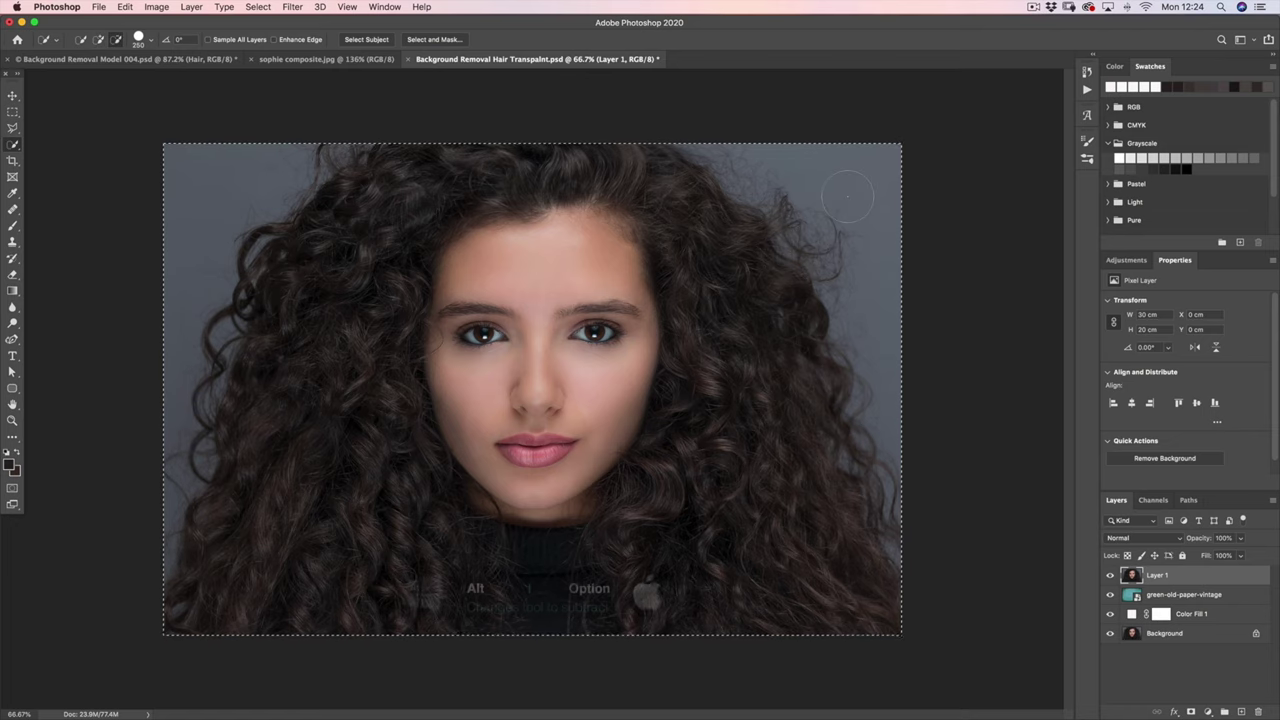
key("alt")
key("alt")
key("alt")
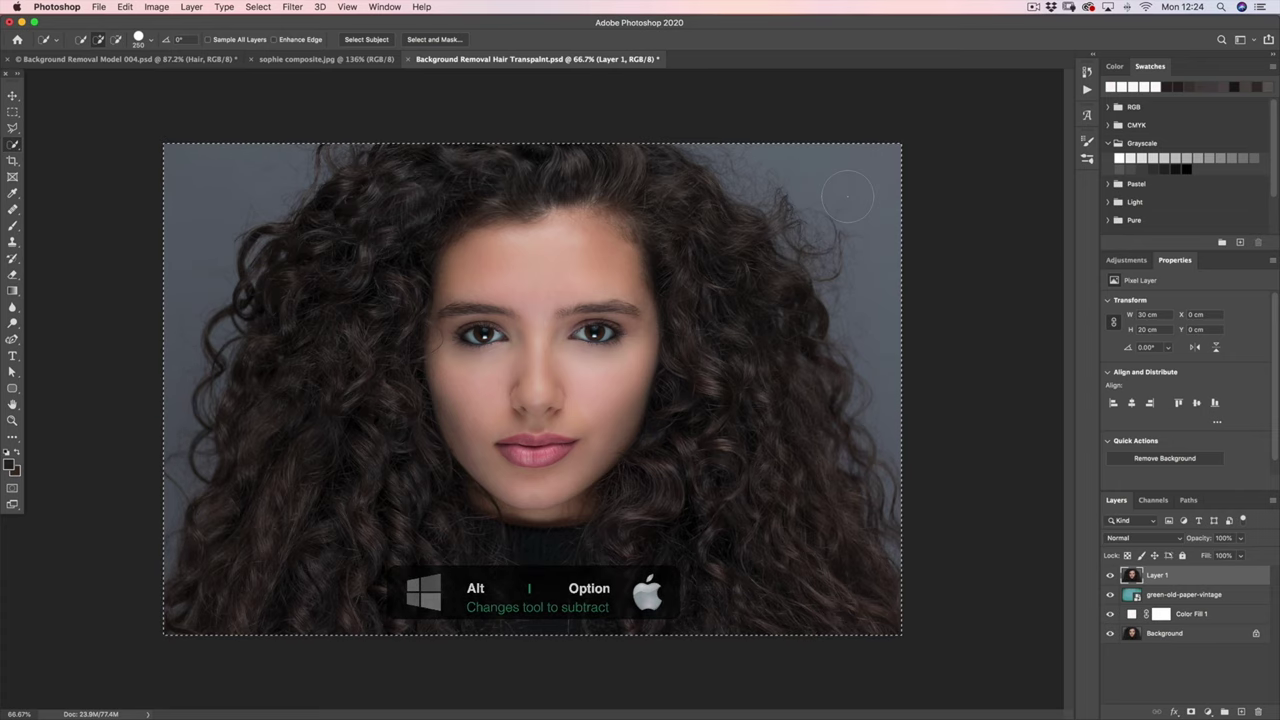
key("alt")
mouse_move(847, 197)
left_mouse_down()
mouse_move(822, 165)
mouse_move(852, 150)
mouse_move(822, 195)
mouse_move(872, 245)
mouse_move(905, 315)
mouse_move(905, 430)
mouse_move(885, 465)
left_mouse_up()
key("alt")
mouse_move(300, 150)
left_mouse_down()
mouse_move(175, 235)
mouse_move(143, 386)
mouse_move(160, 450)
left_mouse_up()
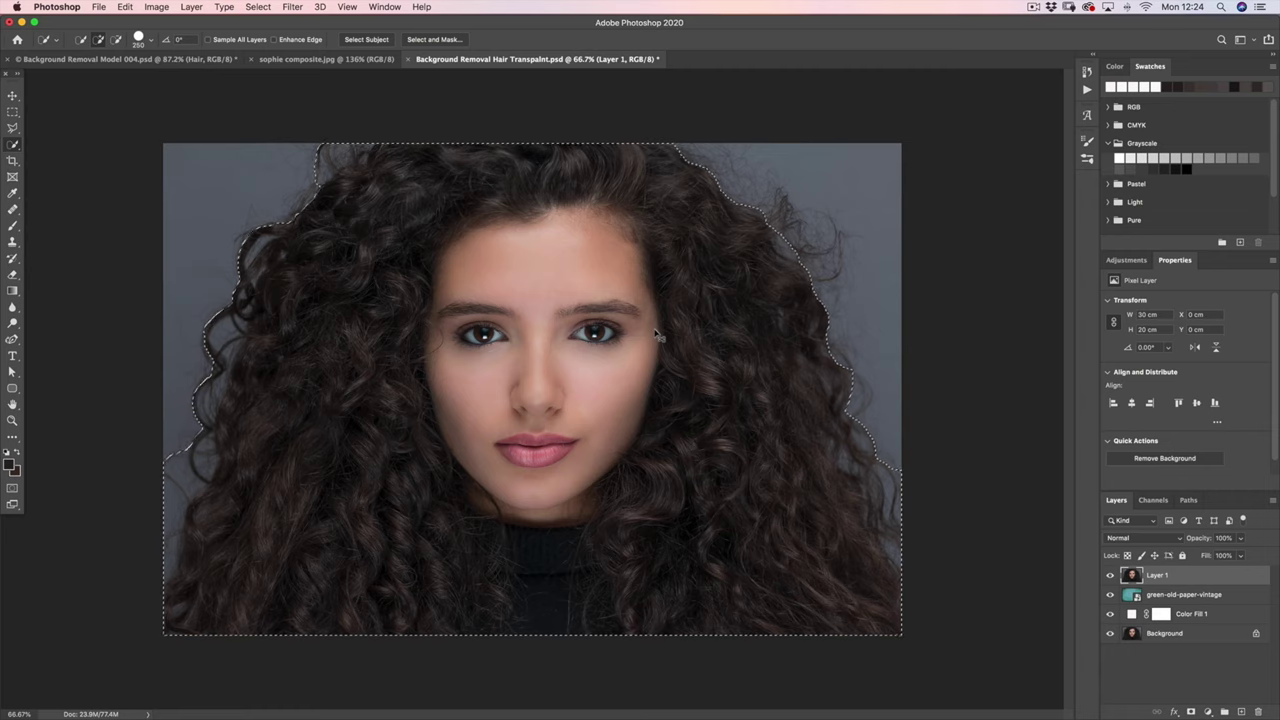
key("super+d")
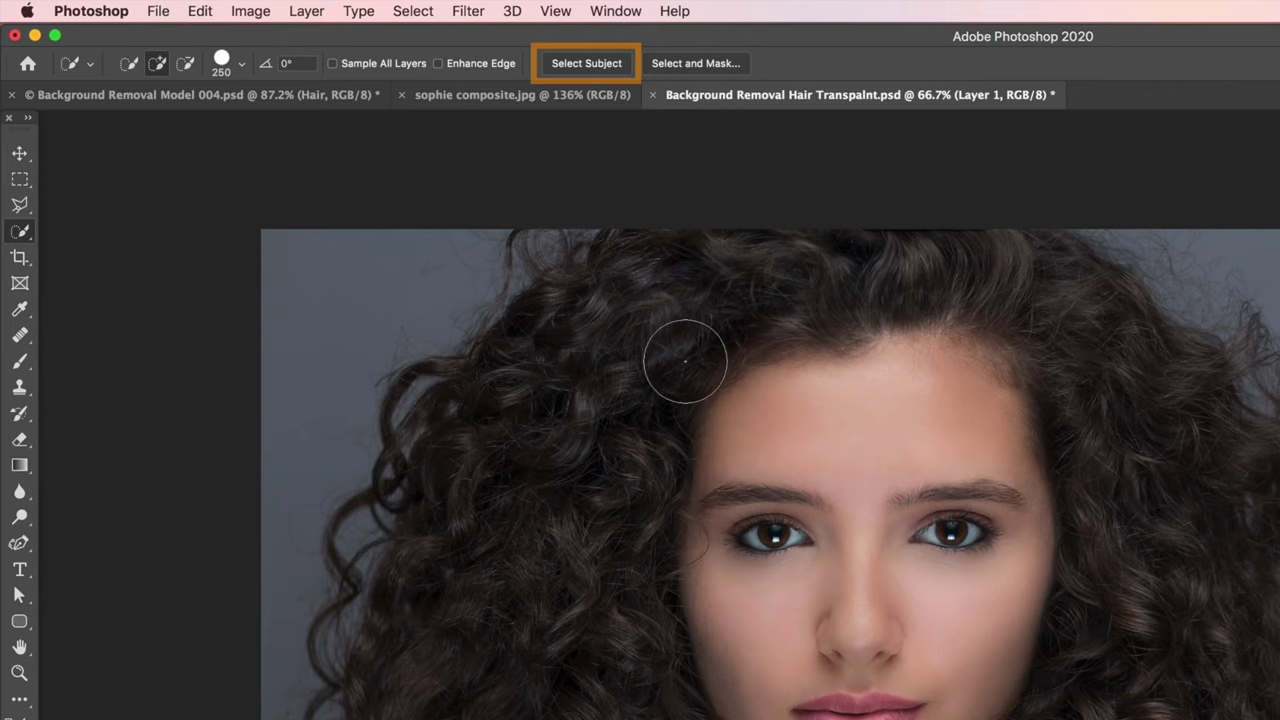
Step: Select the model automatically with Select Subject, and reduce the Quick Selection brush size to 80
left_click(605, 63)
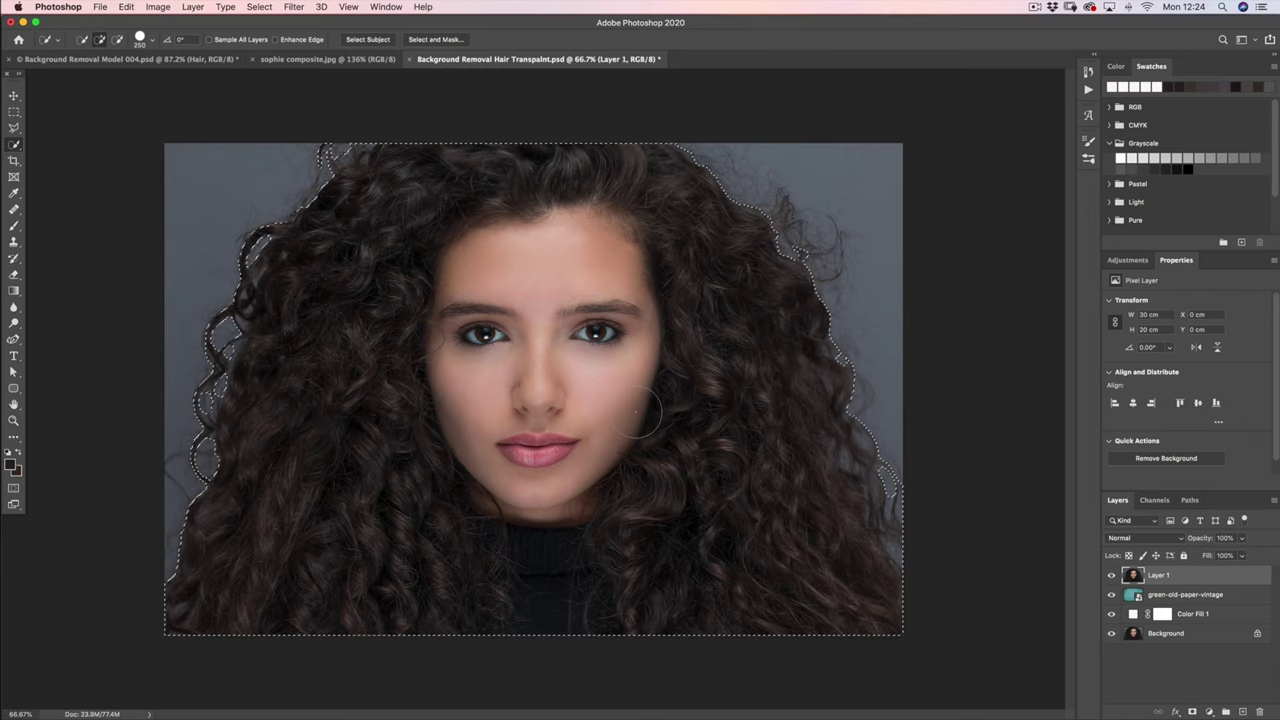
key("bracketleft")
key("bracketleft")
key("bracketleft")
key("bracketleft")
key("bracketleft")
key("bracketleft")
key("bracketleft")
key("bracketleft")
scroll(843, 461, "down", 1)
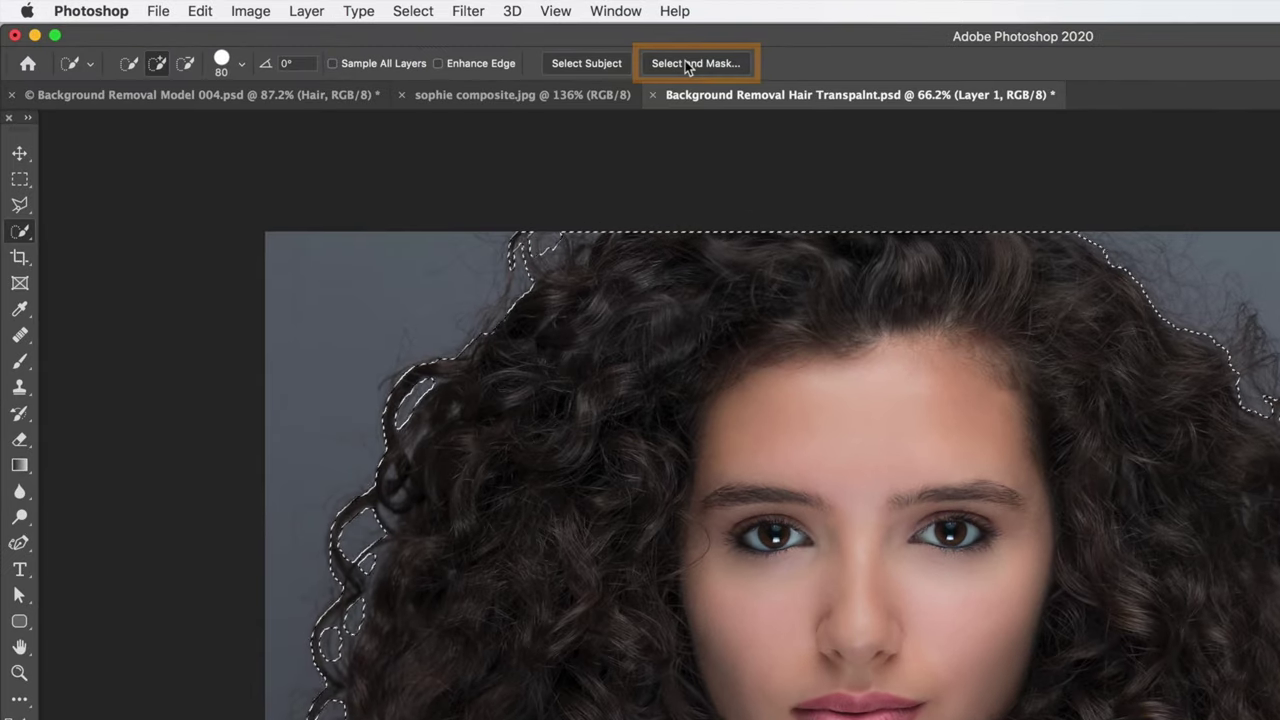
Step: Open the selection in Select and Mask, compare the On Layers preview, and set the view to On White at 100% opacity
left_click(685, 63)
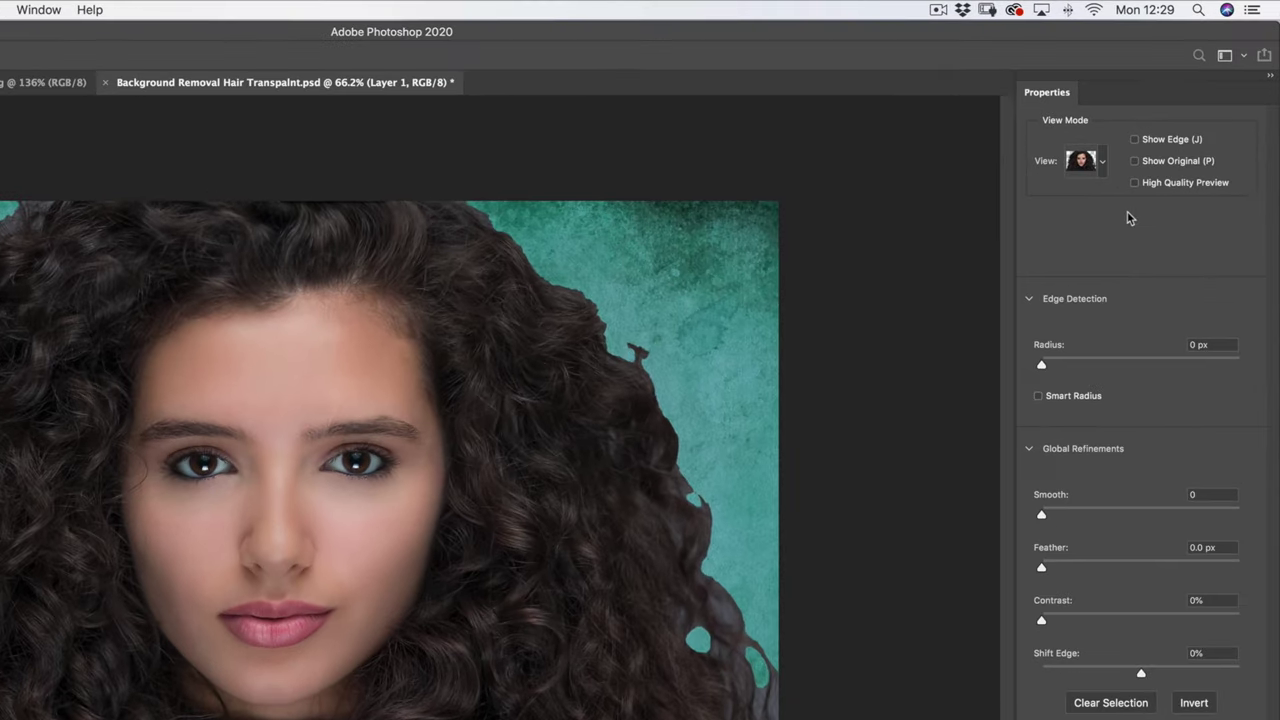
left_click(1104, 166)
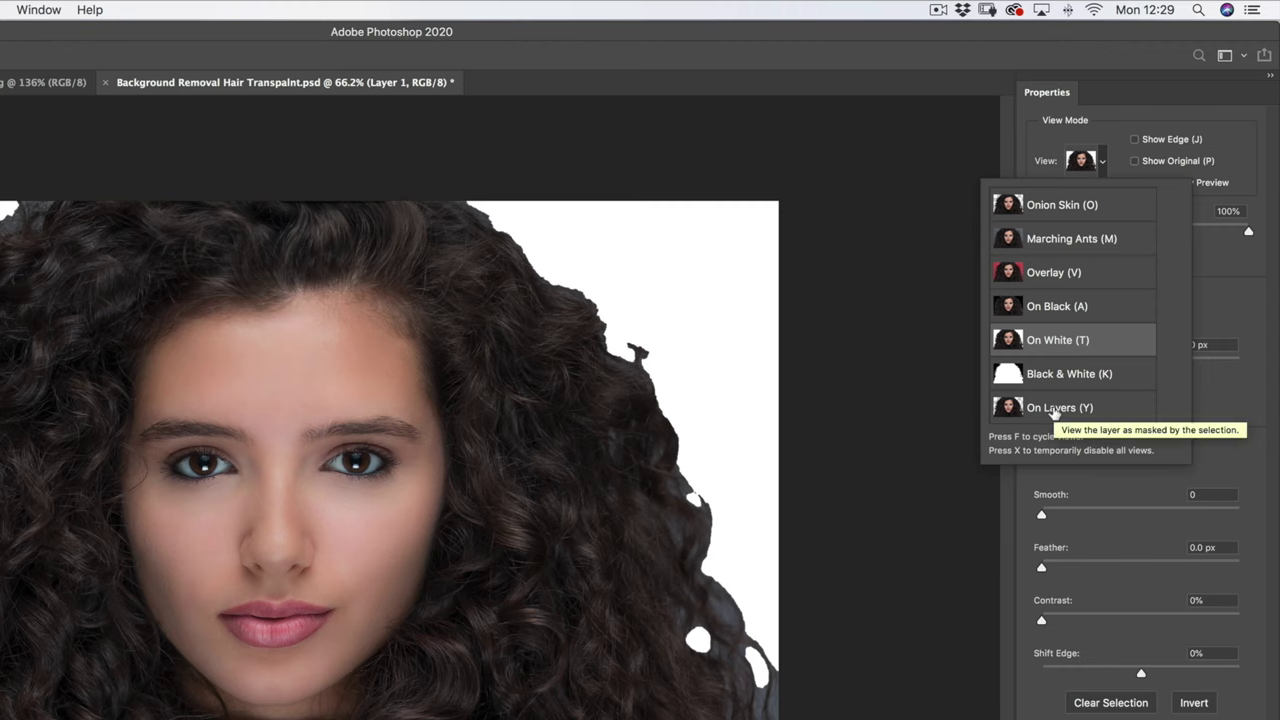
left_click(1055, 409)
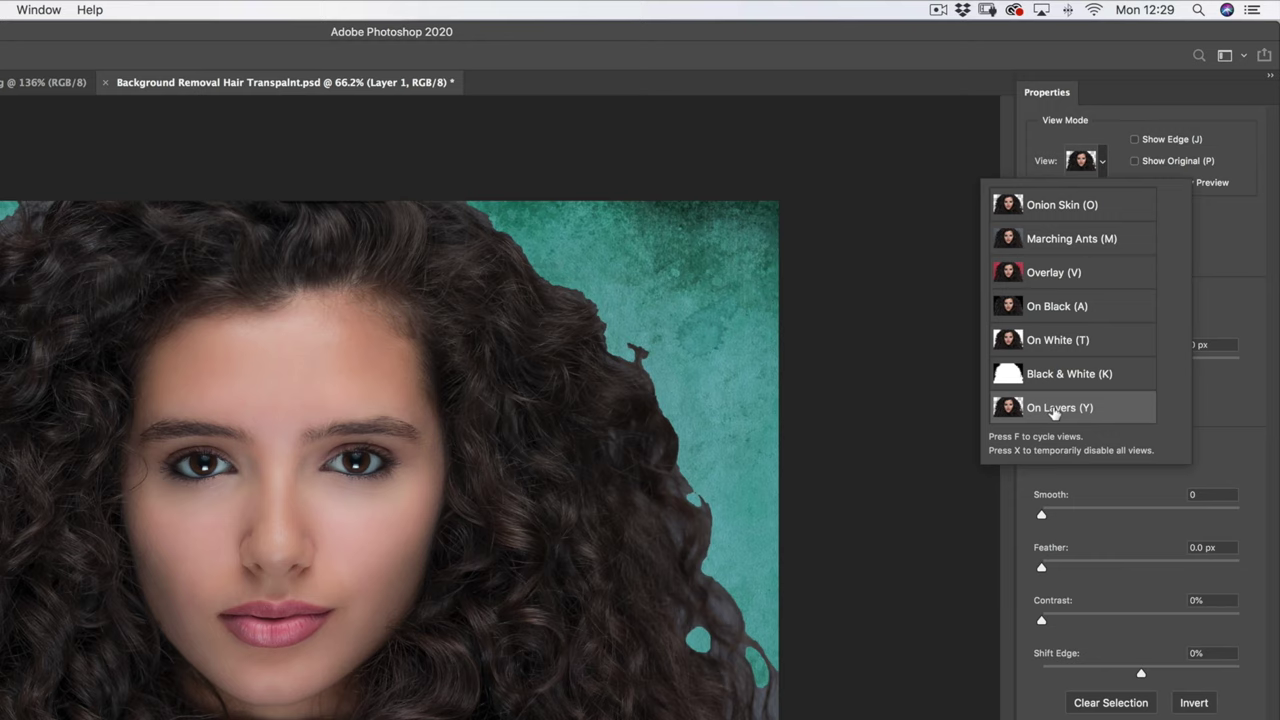
left_click(1076, 342)
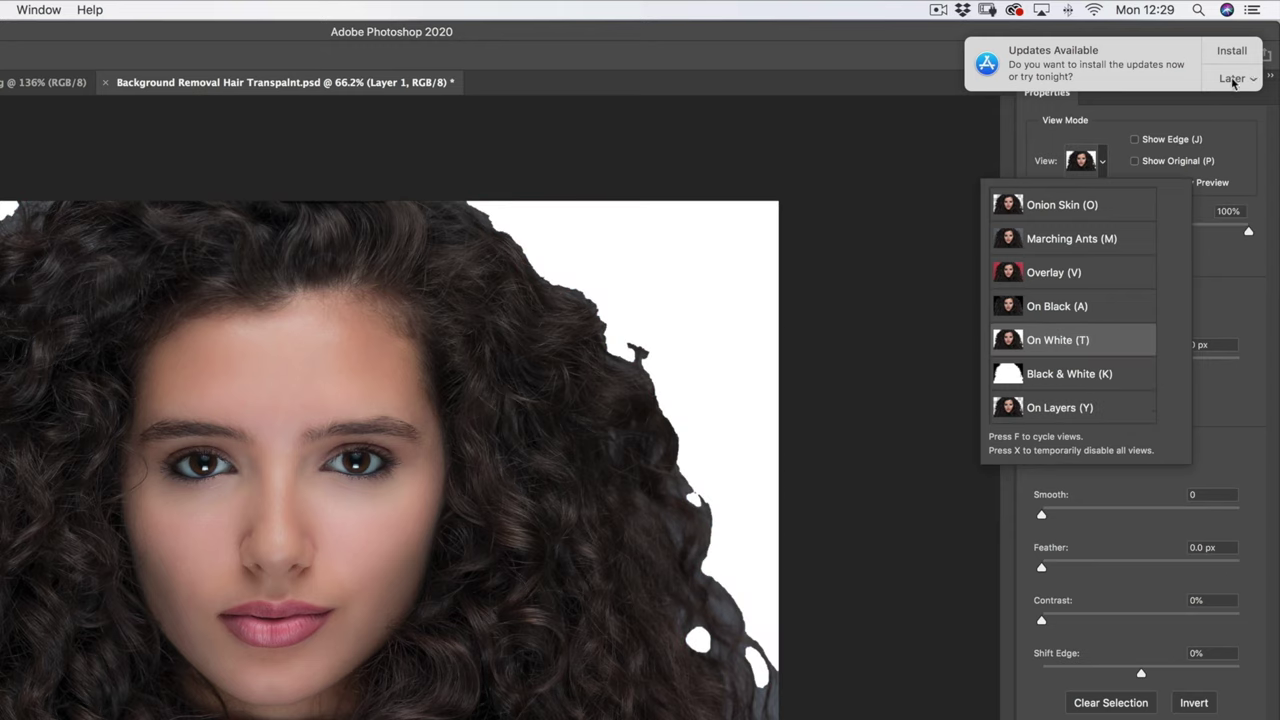
left_click(1234, 80)
left_click(1205, 160)
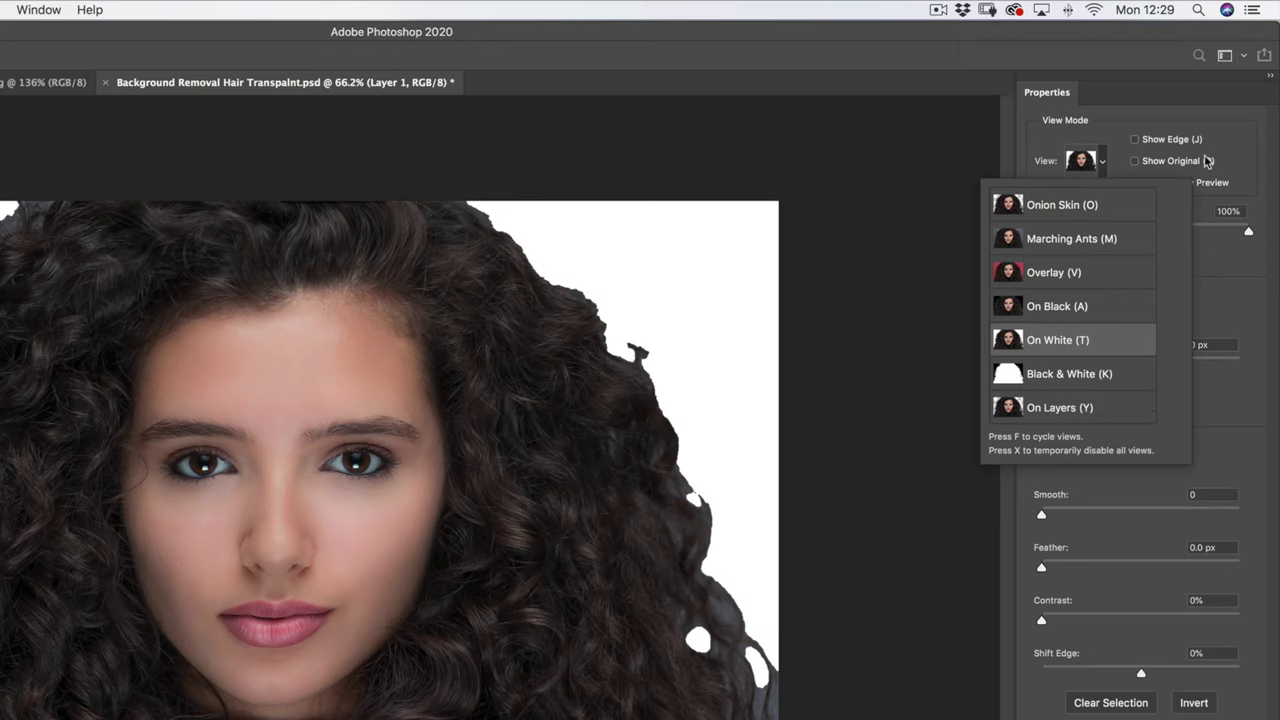
left_click(1205, 245)
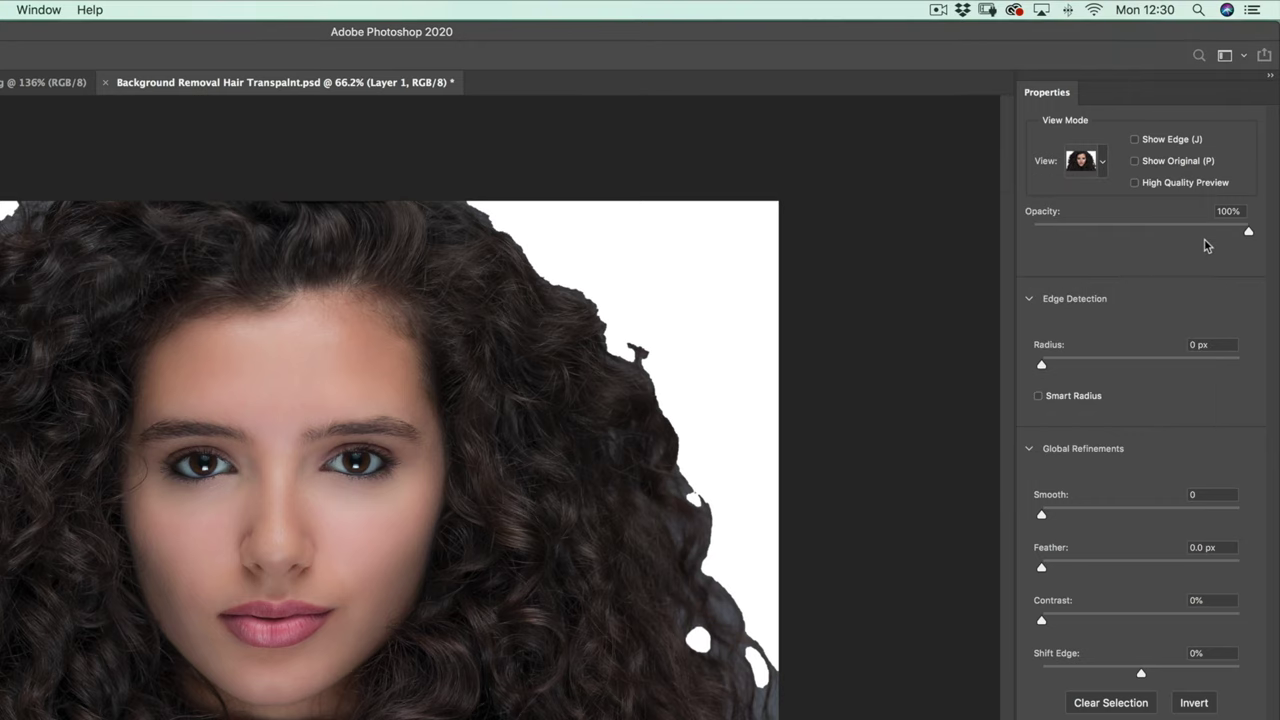
mouse_move(1247, 231)
left_mouse_down()
mouse_move(1056, 234)
mouse_move(1257, 236)
left_mouse_up()
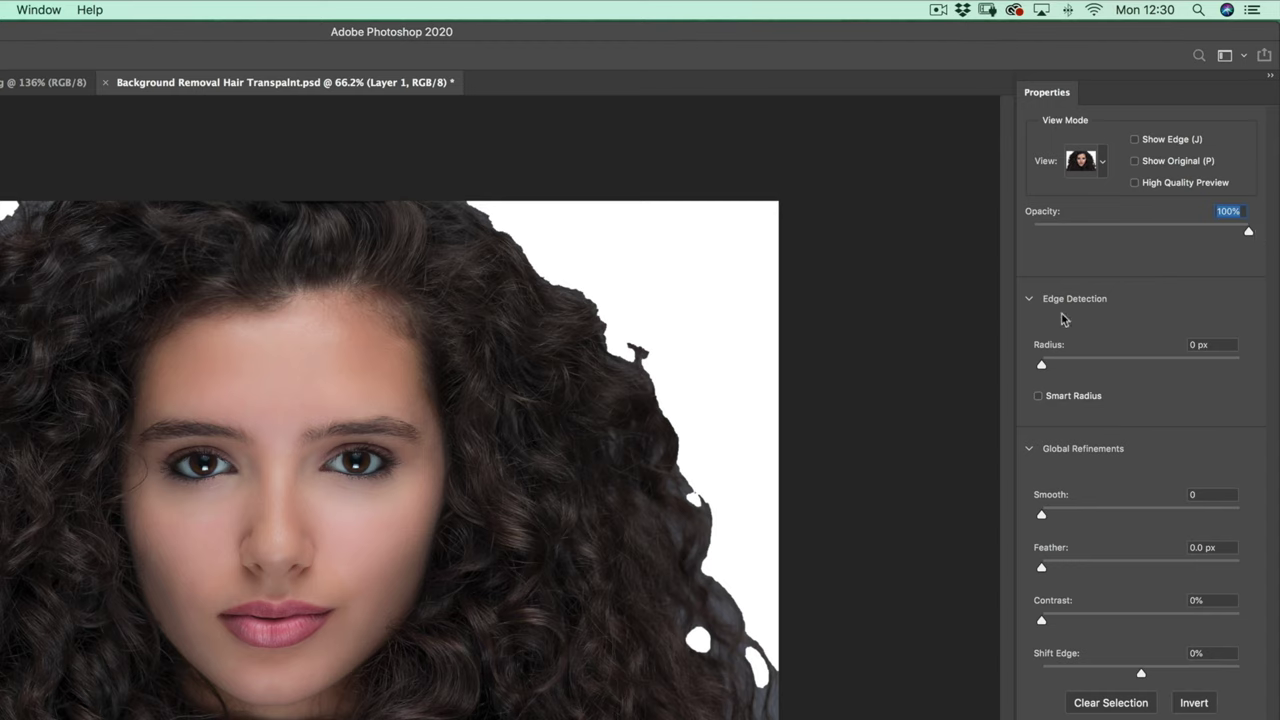
Step: Set the Edge Detection radius to 4 px with Smart Radius enabled, and briefly preview the refinement edge
left_click_drag(1040, 366, 1078, 367)
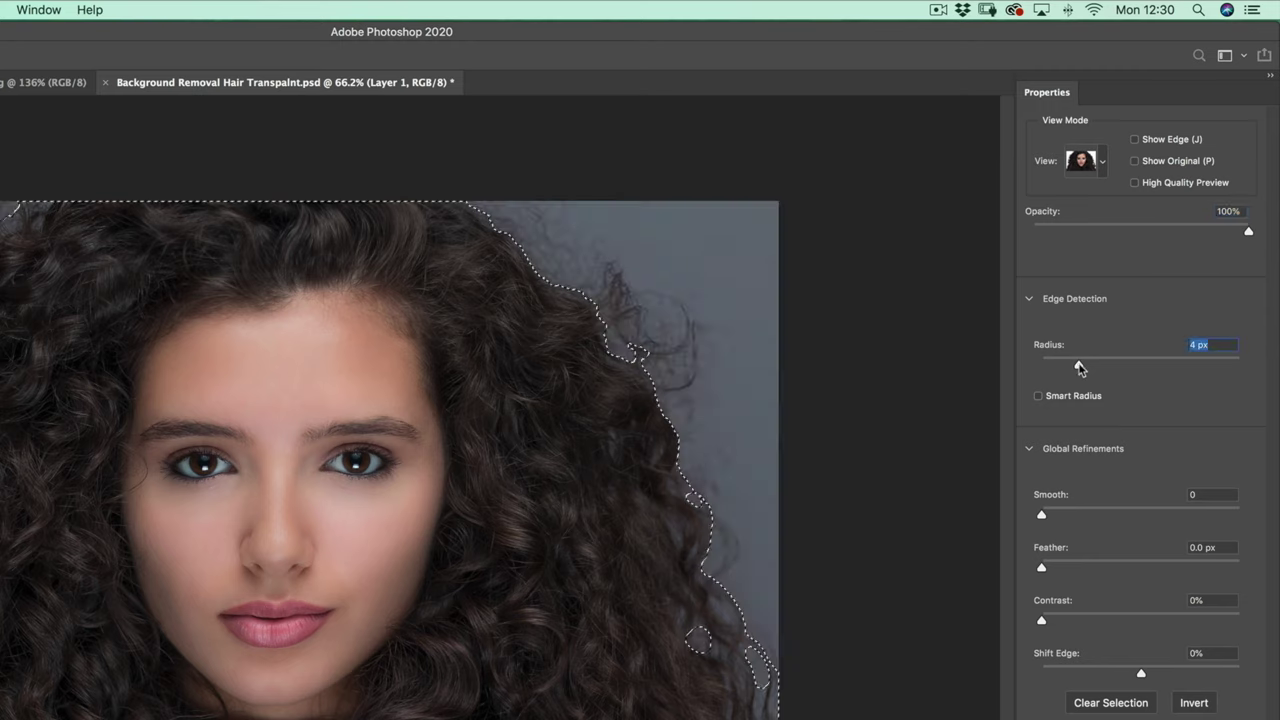
left_click(1040, 397)
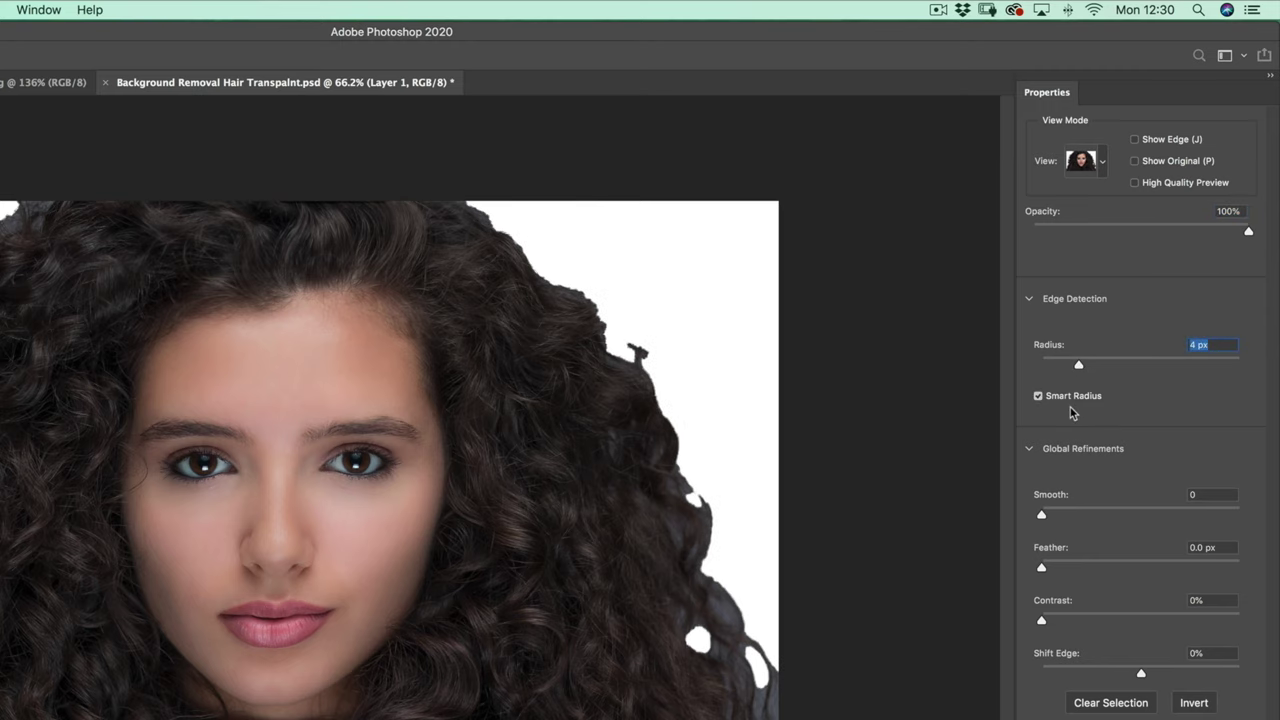
left_click(1135, 140)
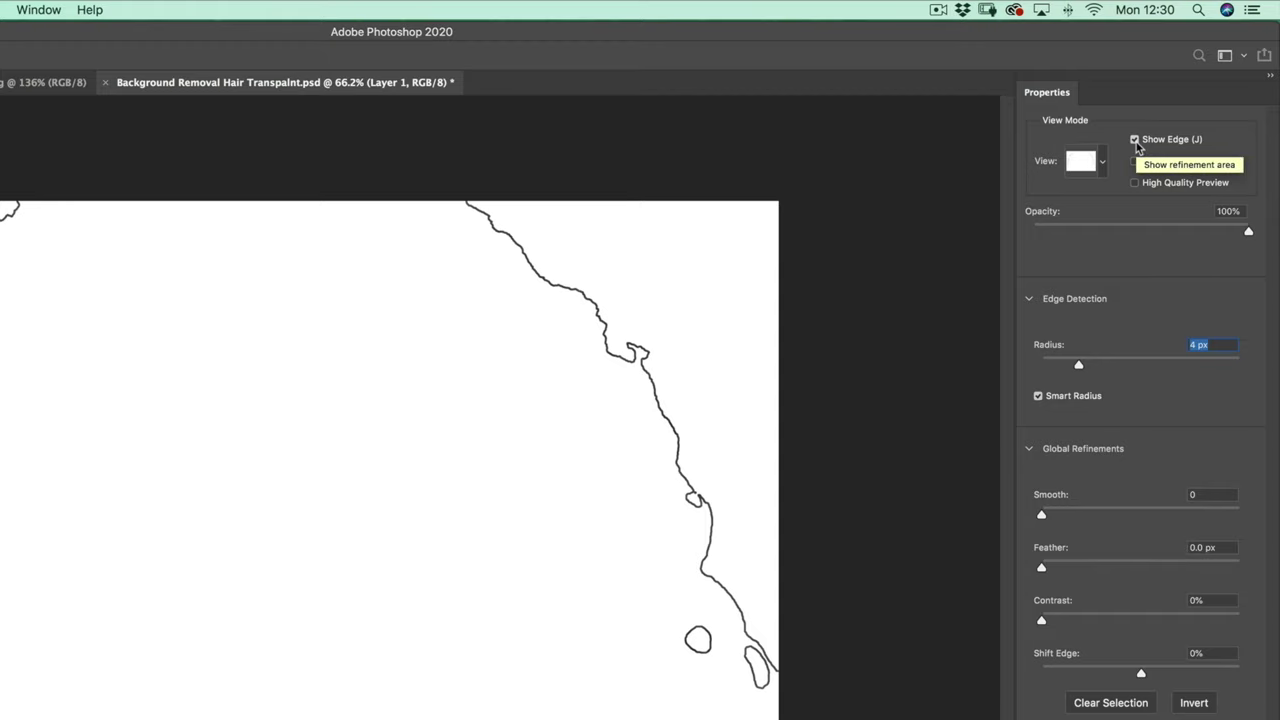
left_click(1135, 140)
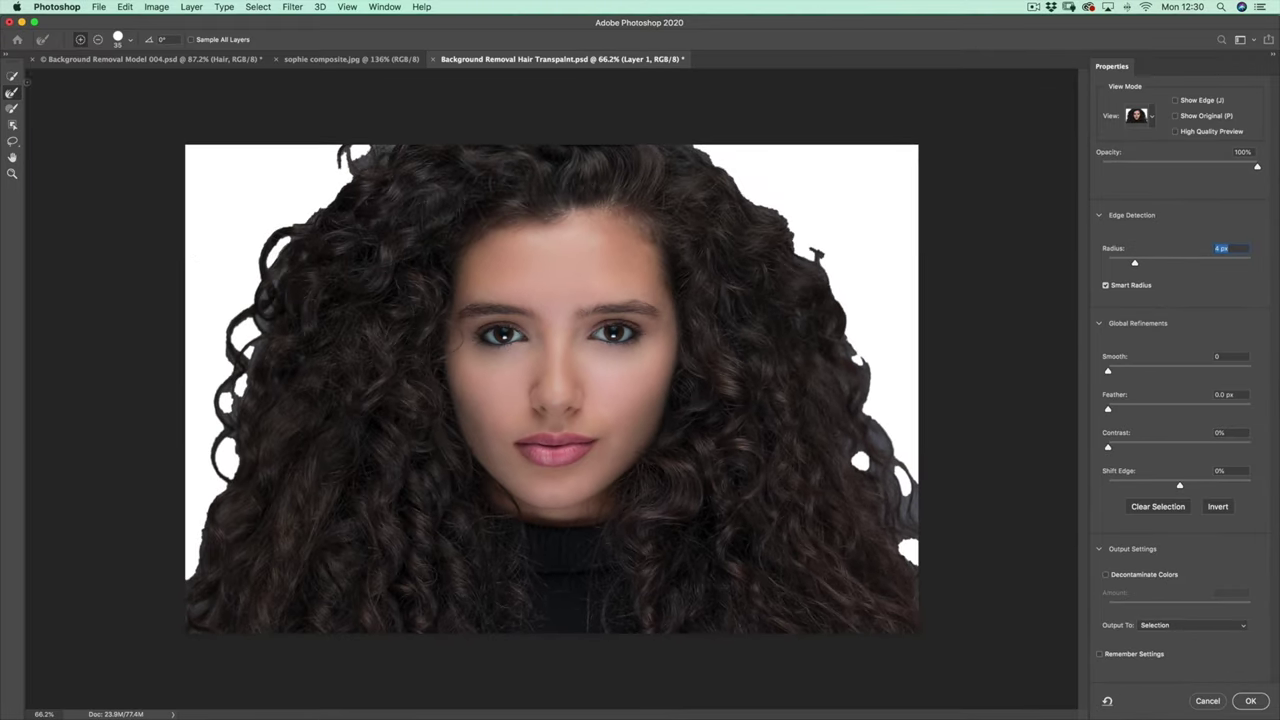
left_click(13, 77)
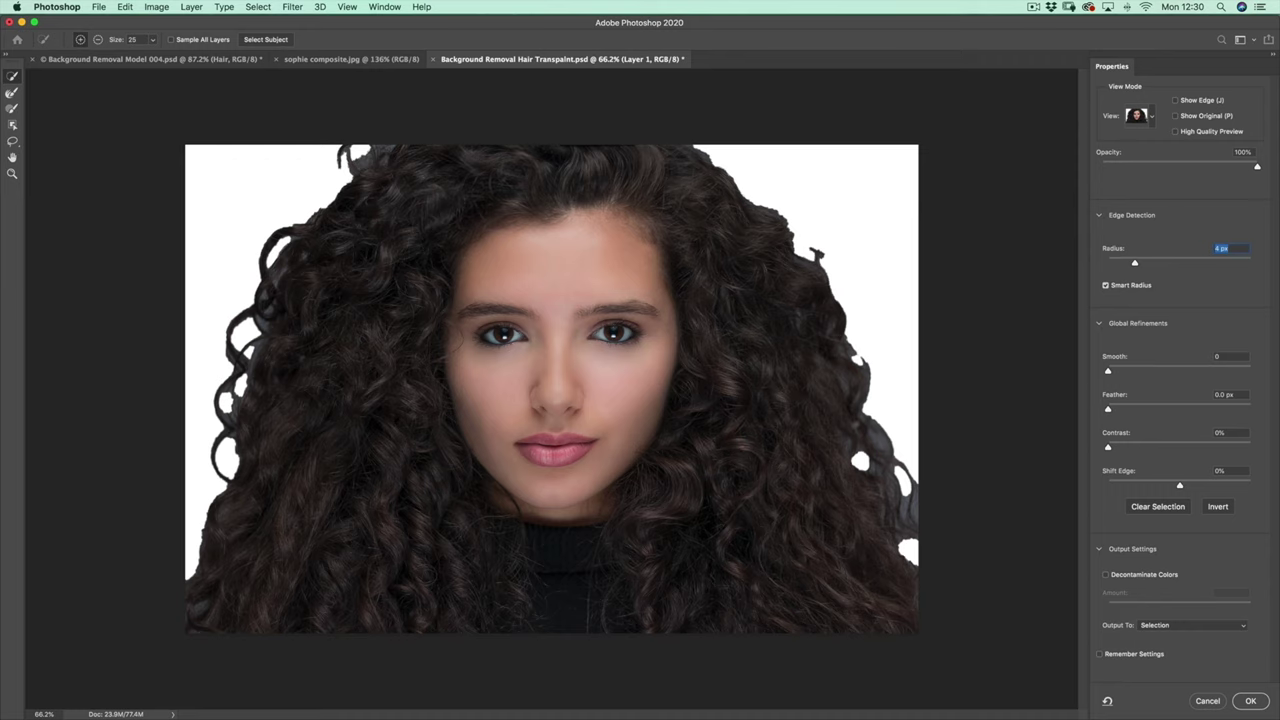
key("alt")
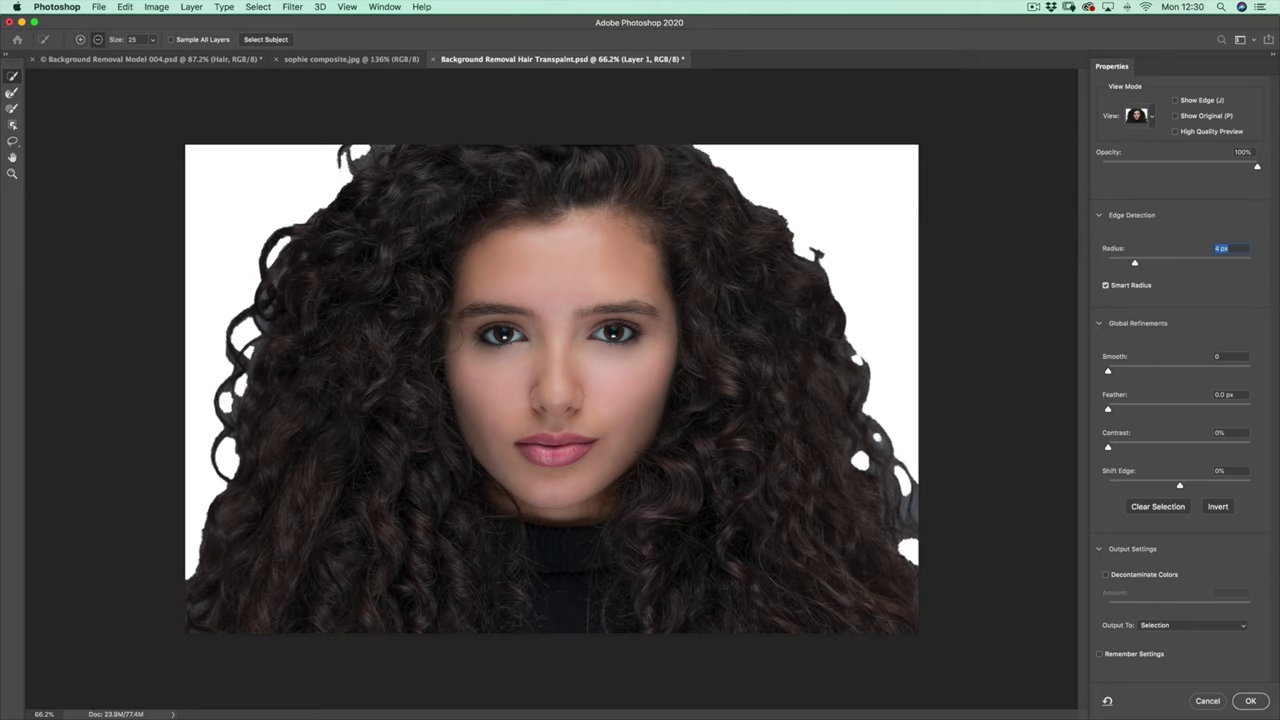
key("alt")
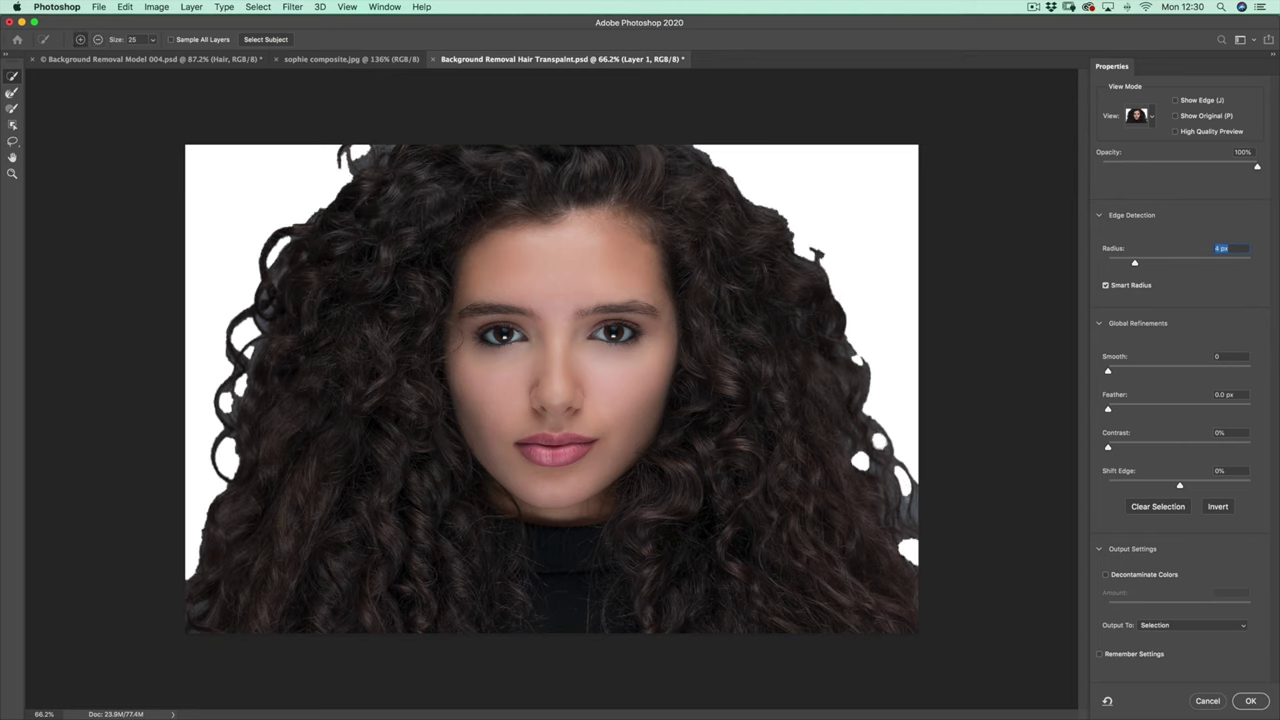
key("z")
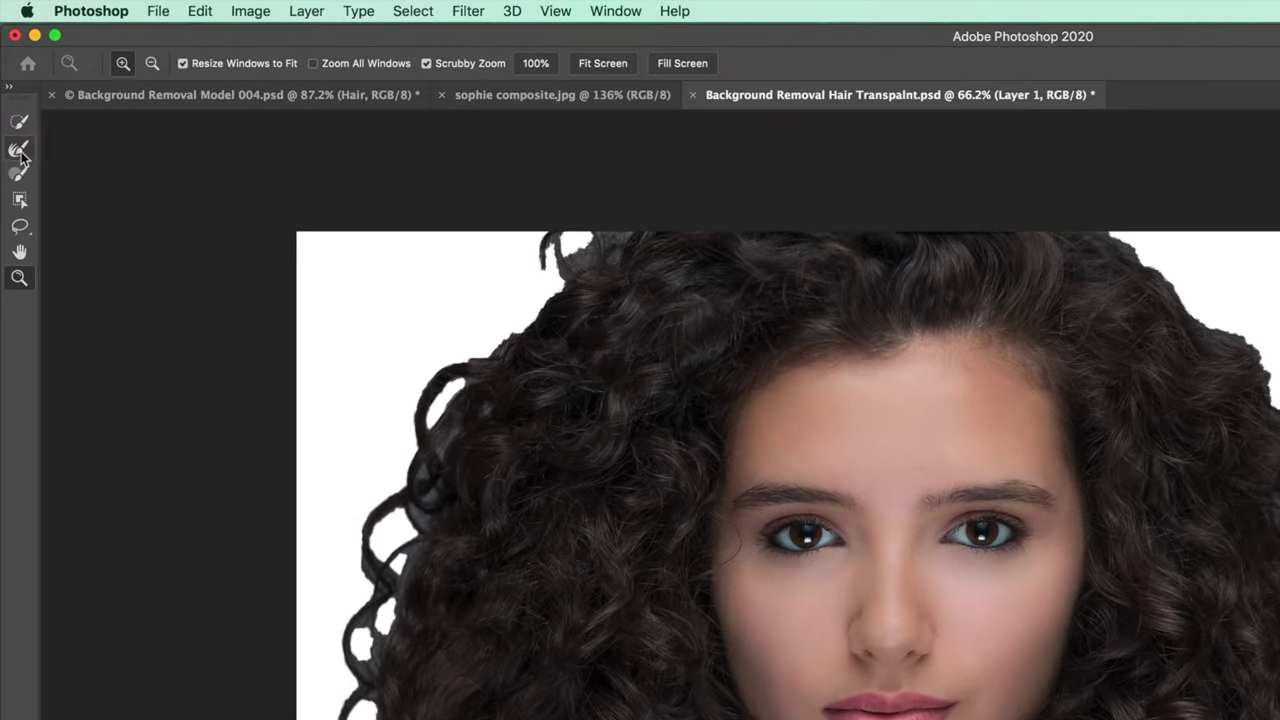
Step: Brush along the hair edges on both sides of the model with the Refine Edge Brush at size 250
left_click(31, 136)
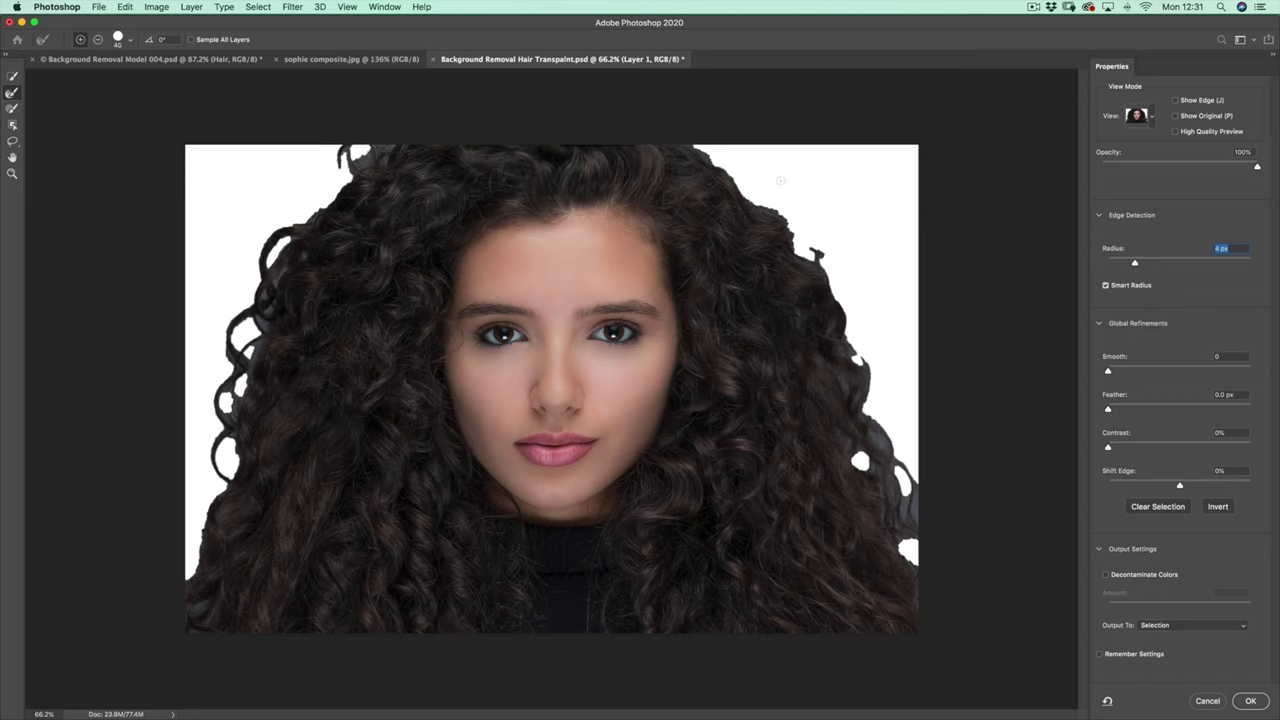
key("bracketright")
key("bracketright")
key("bracketright")
key("bracketright")
key("bracketright")
mouse_move(780, 181)
left_mouse_down()
mouse_move(714, 152)
mouse_move(706, 132)
mouse_move(770, 178)
mouse_move(710, 150)
mouse_move(762, 180)
mouse_move(844, 290)
mouse_move(920, 557)
mouse_move(951, 549)
left_mouse_up()
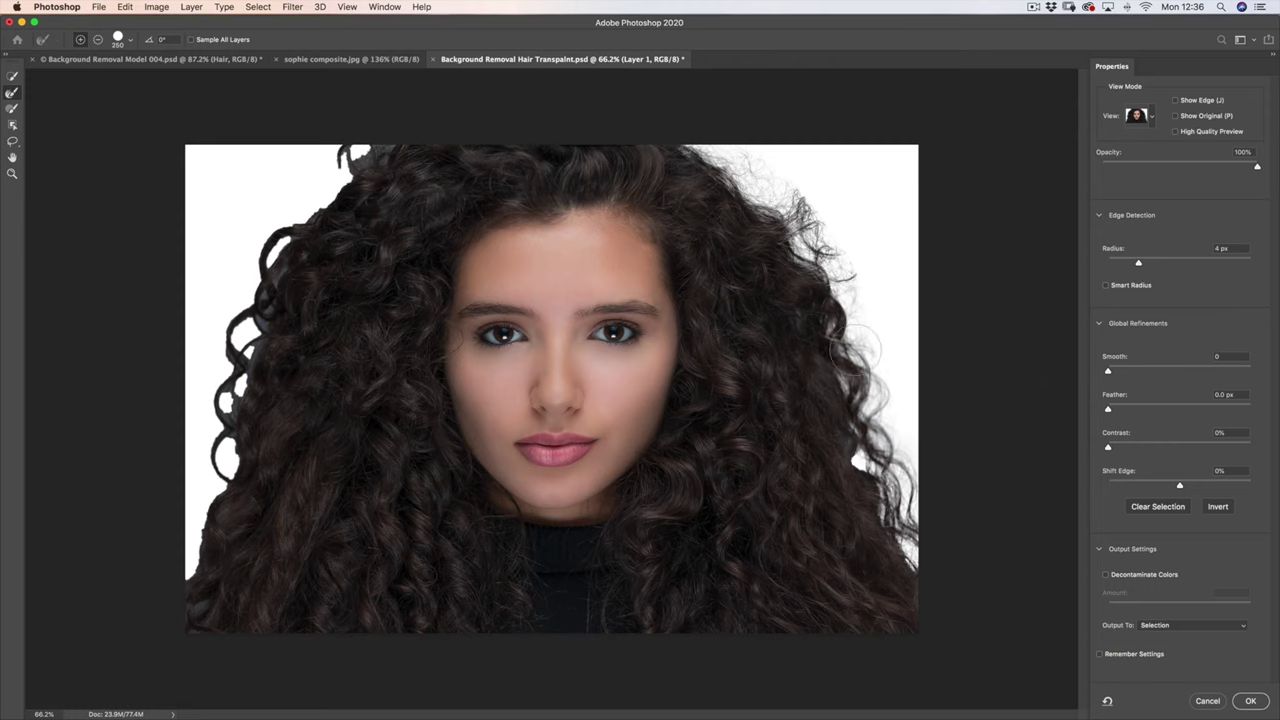
mouse_move(352, 150)
left_mouse_down()
mouse_move(272, 218)
mouse_move(237, 312)
mouse_move(210, 490)
mouse_move(178, 566)
mouse_move(137, 591)
left_mouse_up()
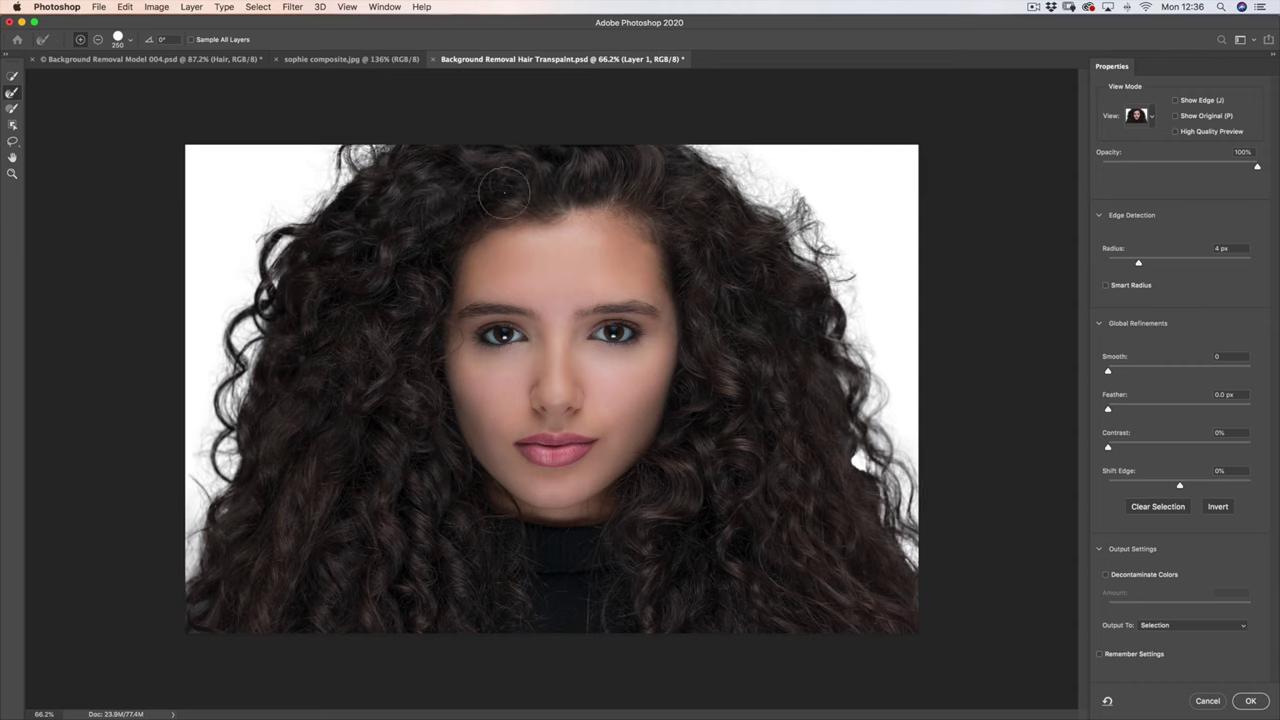
Step: Refine the remaining background gaps among the curls using Refine Edge Brush sizes of 100 and 200
key("bracketleft")
key("bracketleft")
key("bracketleft")
key("bracketleft")
mouse_move(383, 157)
left_mouse_down()
mouse_move(392, 145)
mouse_move(373, 187)
left_mouse_up()
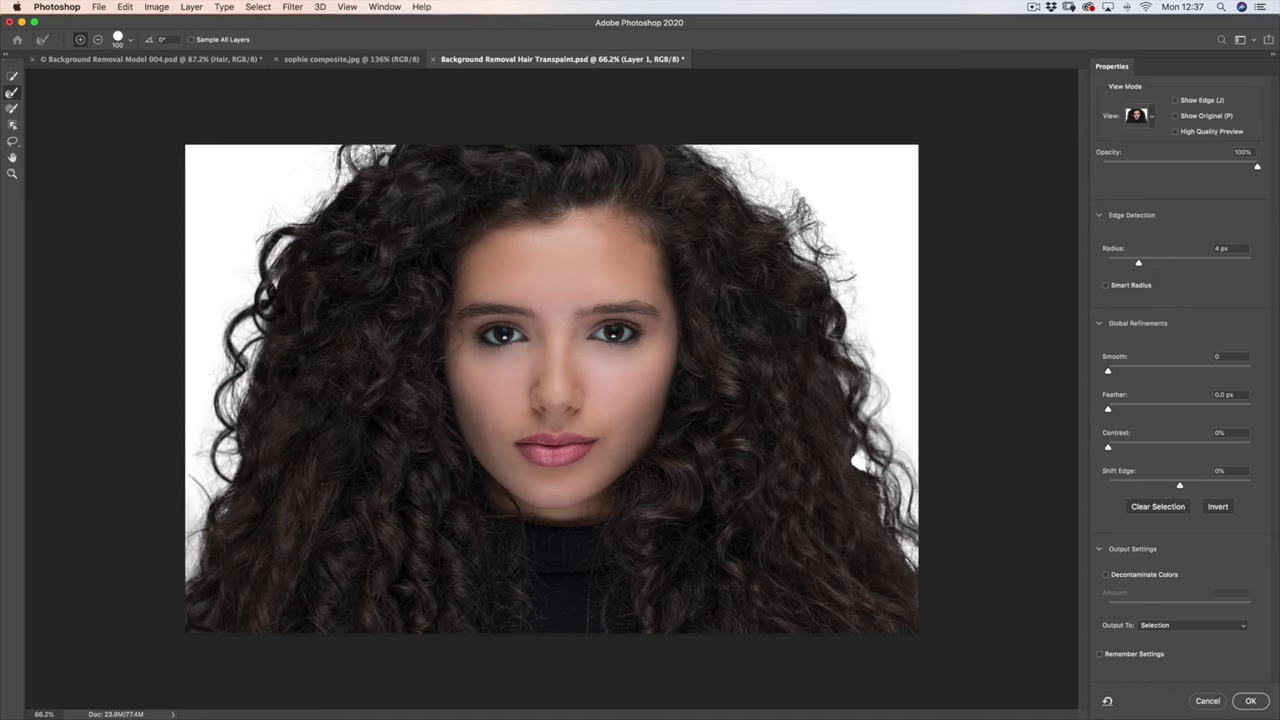
left_click(292, 258)
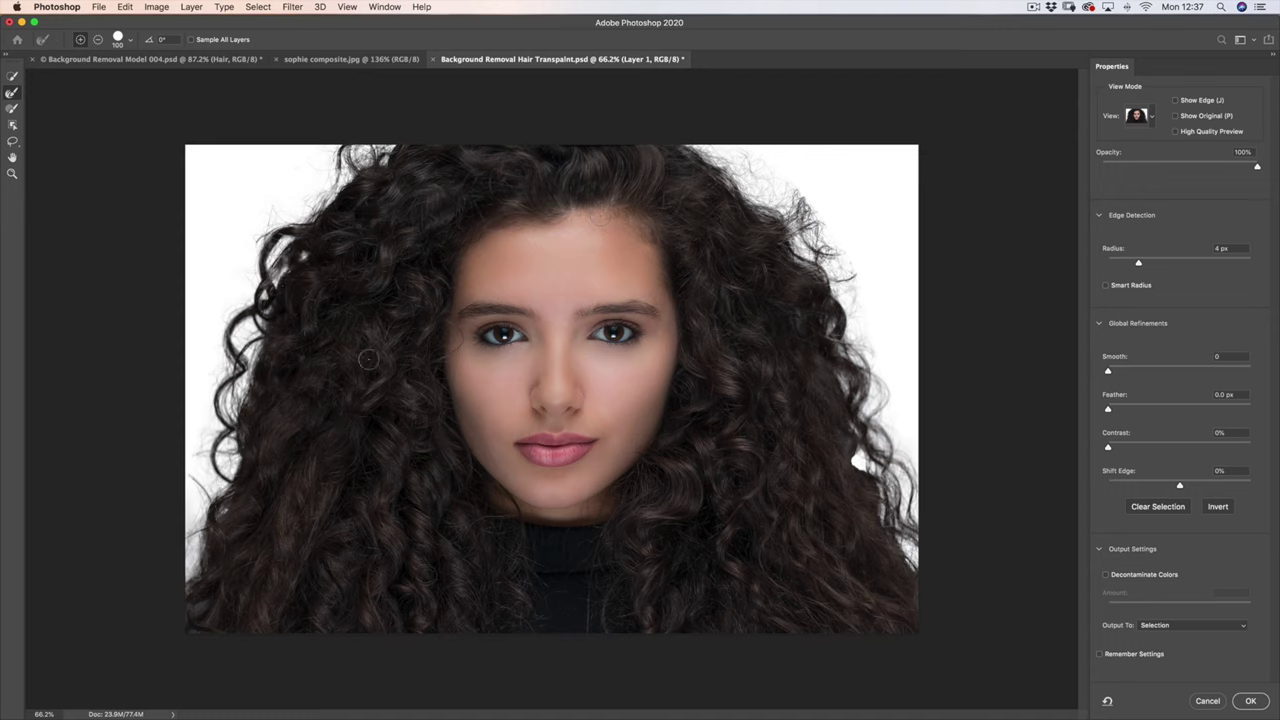
left_click(305, 258)
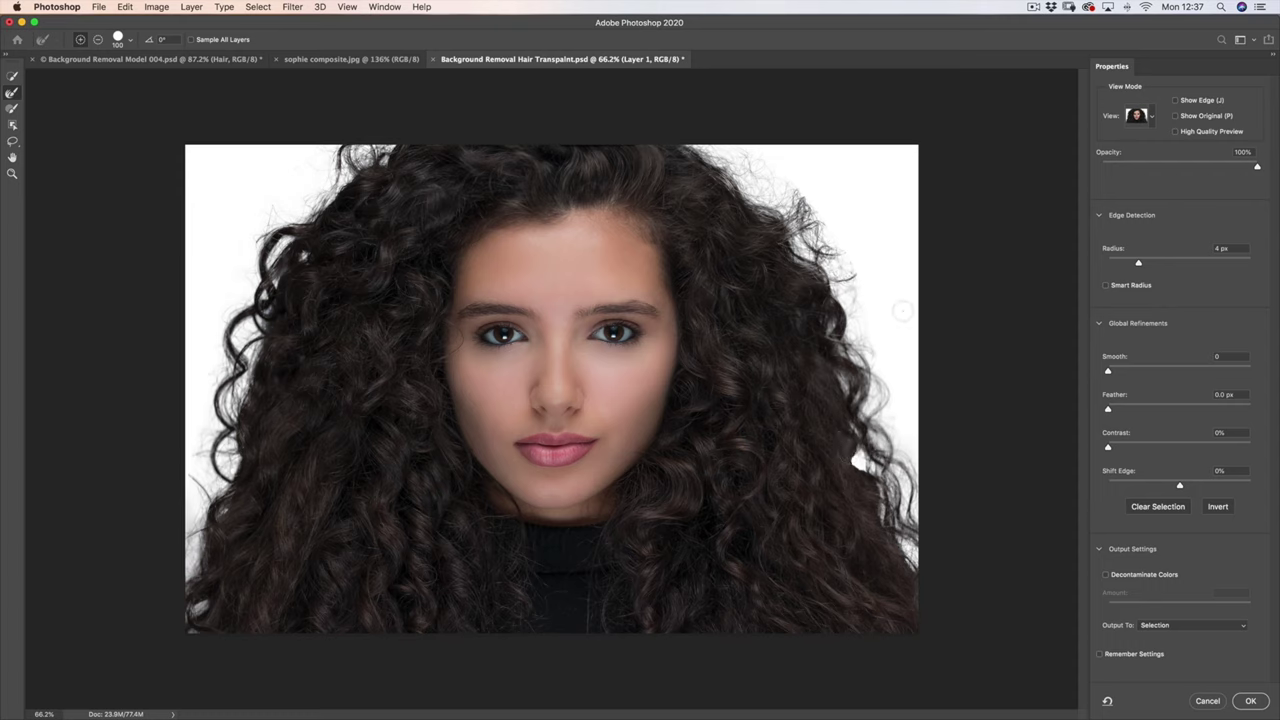
key("bracketright")
key("bracketright")
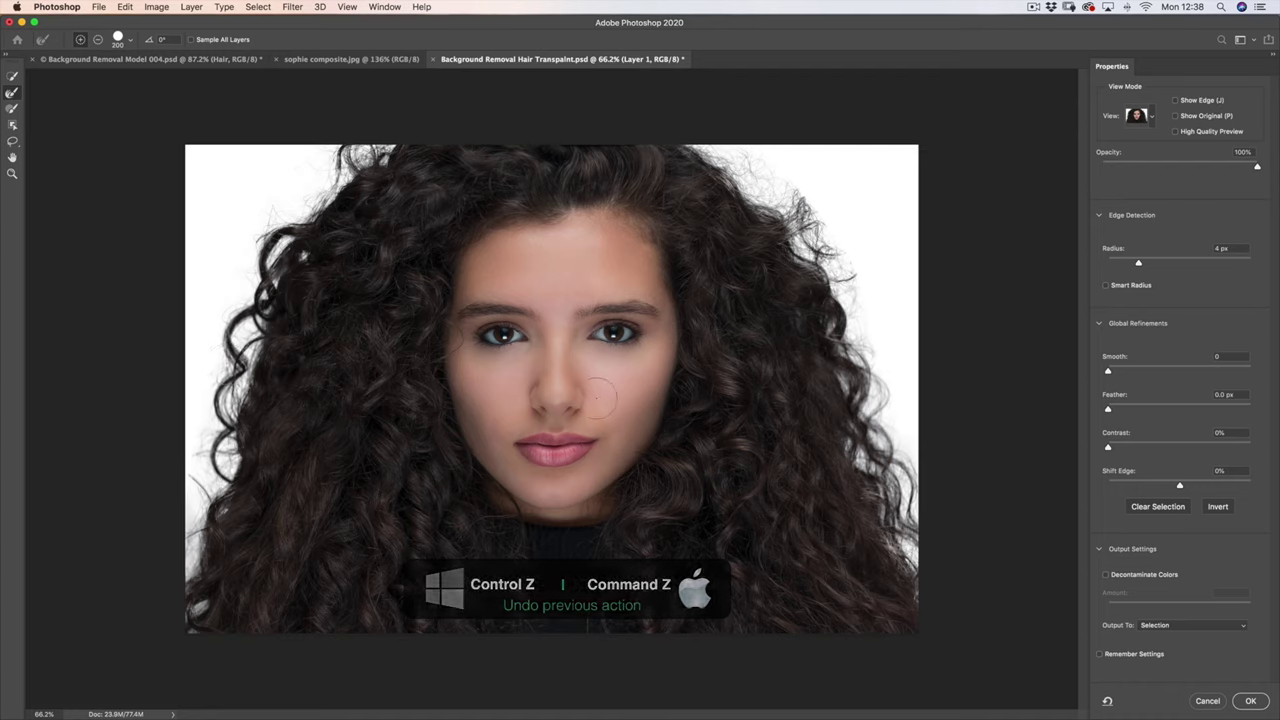
Step: Switch the view mode to On Layers to preview the cutout over the green paper
left_click(1151, 119)
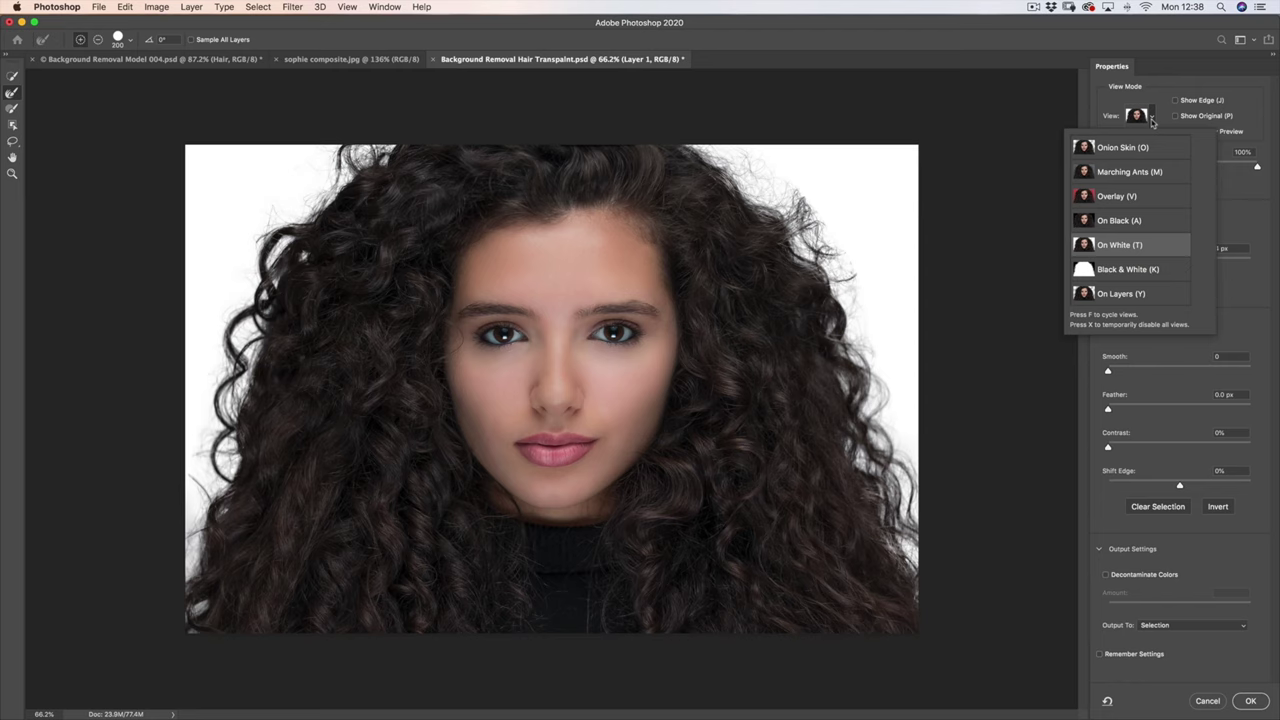
left_click(1128, 295)
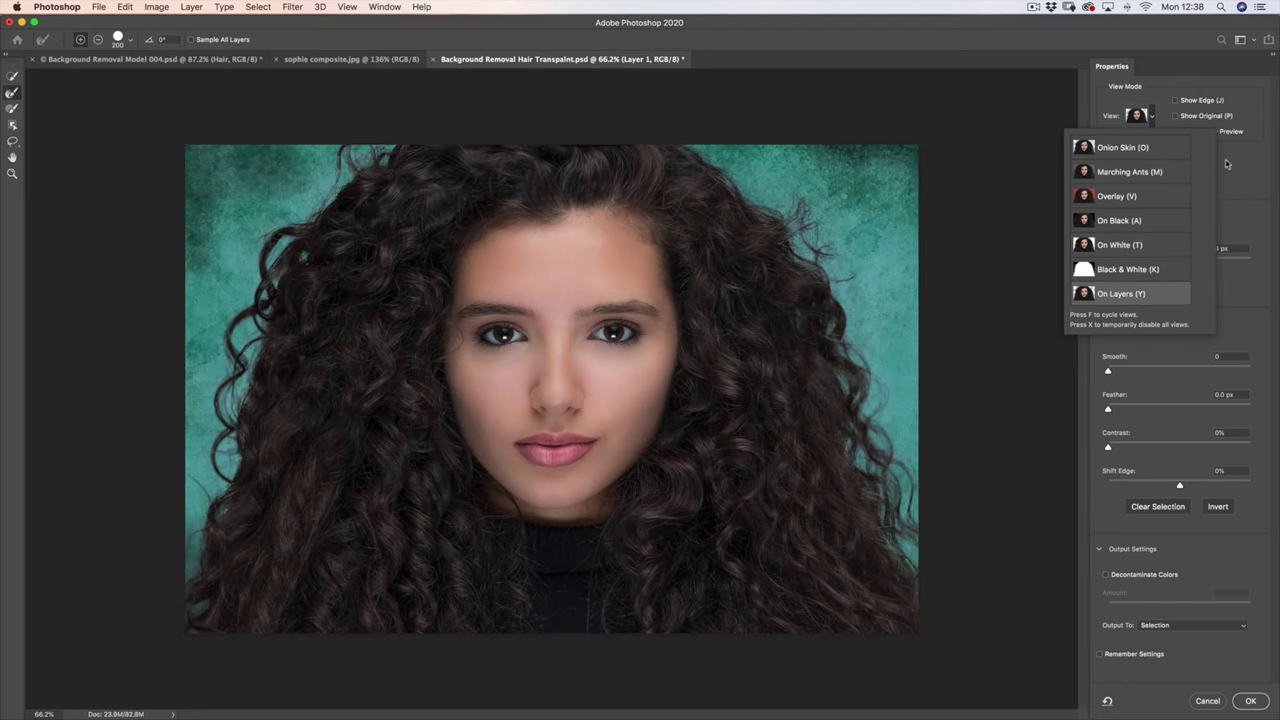
left_click(972, 318)
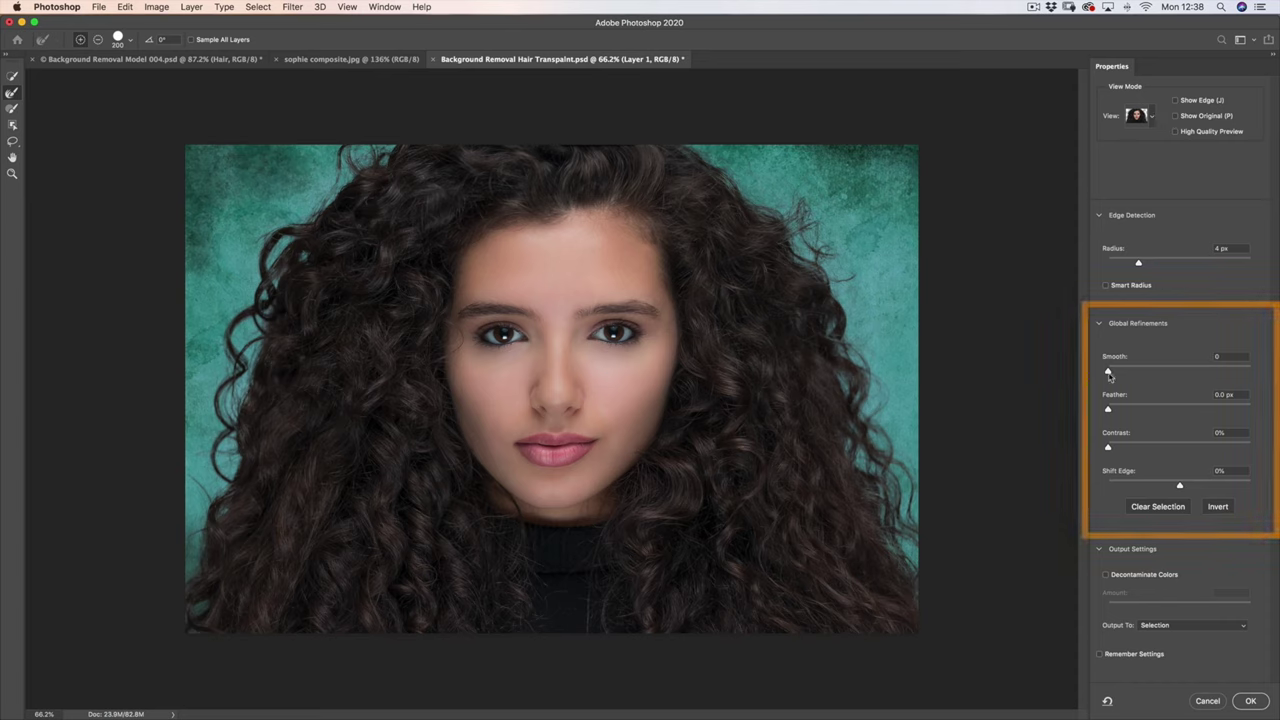
Step: Set Smooth to 6 and Shift Edge to -3%, and try a 44.2 px Feather before returning it to 0.0 px
left_click_drag(1109, 373, 1117, 374)
left_click_drag(1179, 487, 1133, 487)
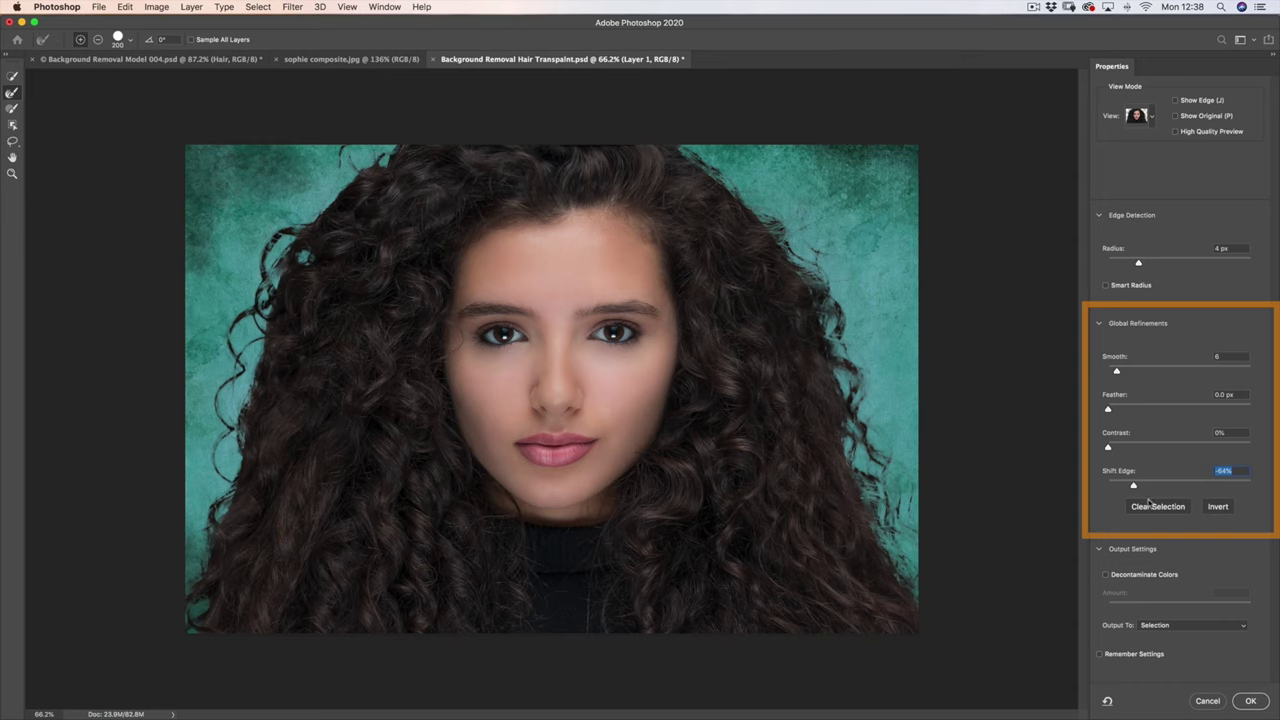
left_click_drag(1134, 487, 1178, 489)
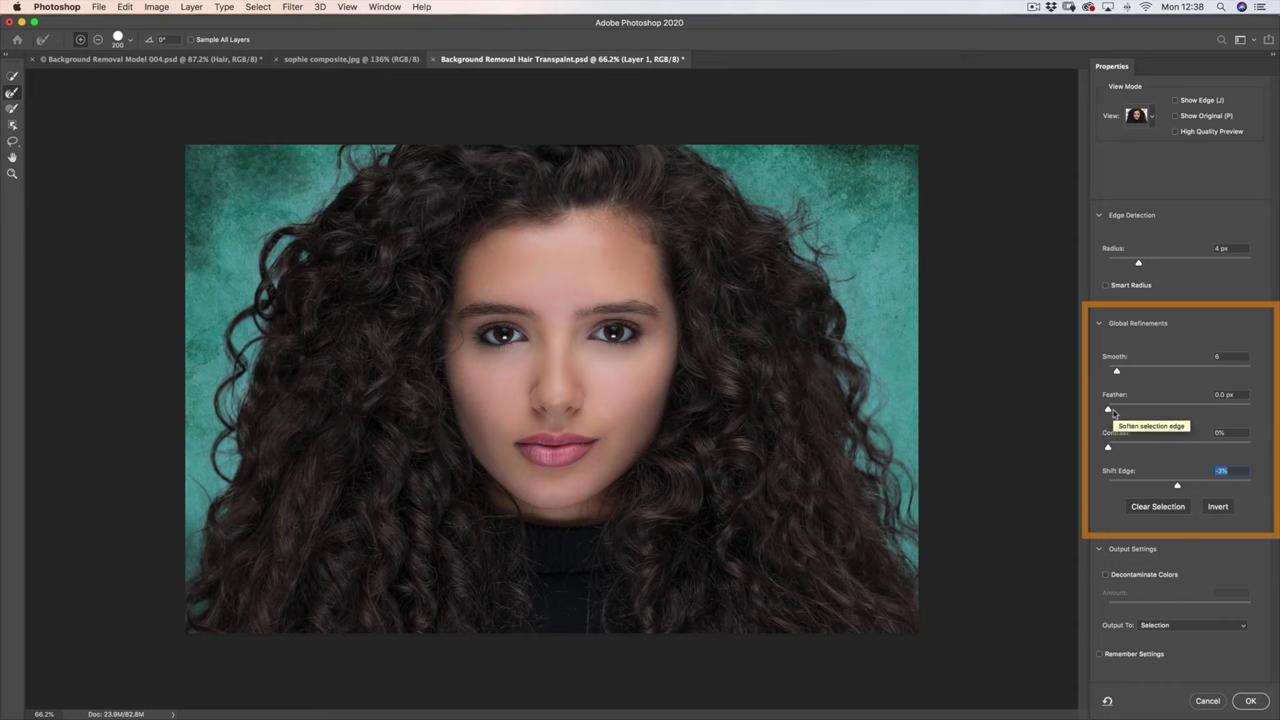
left_click_drag(1108, 411, 1184, 412)
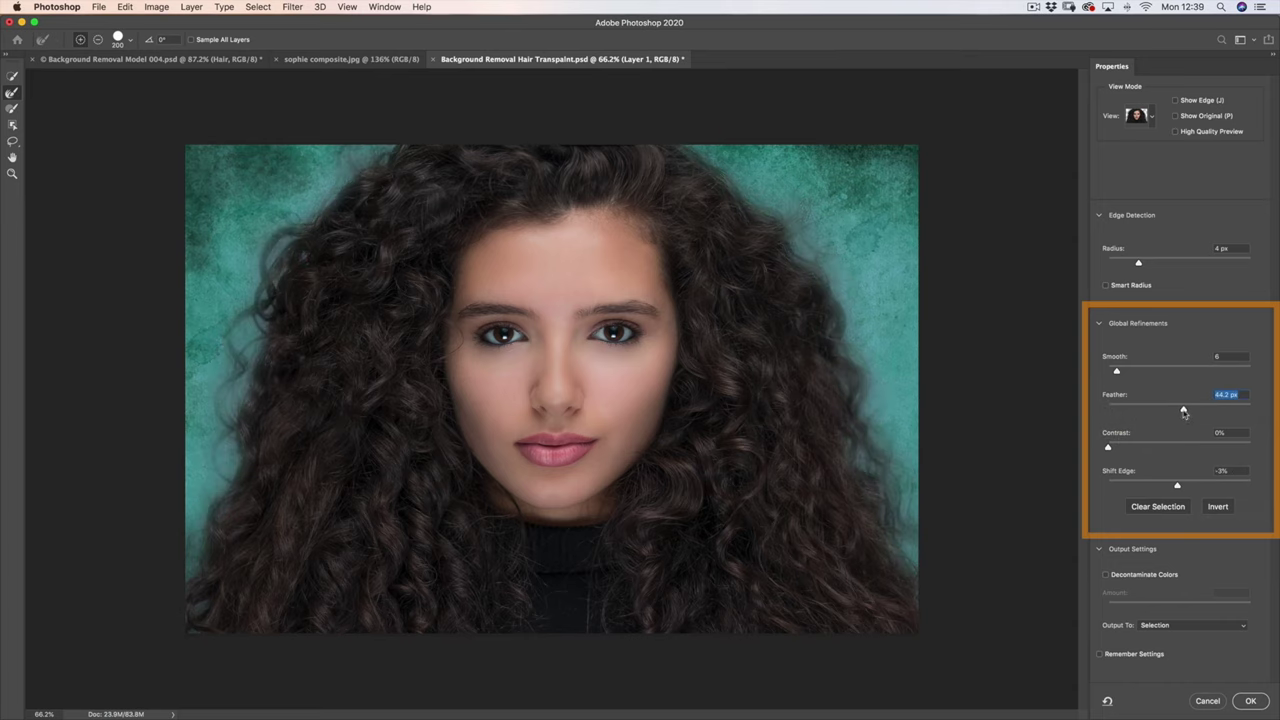
left_click_drag(1184, 411, 1106, 410)
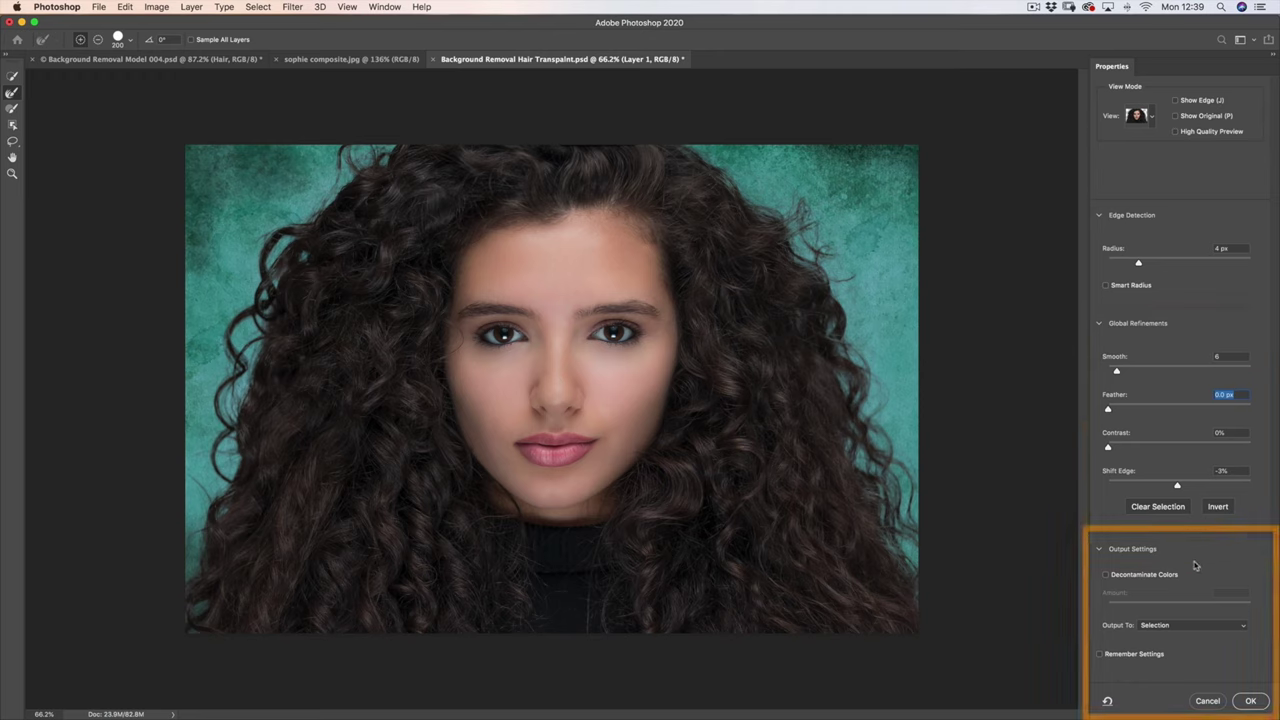
Step: Enable Decontaminate Colors at 100% and output the refined selection as a New Layer with Layer Mask
left_click(1106, 575)
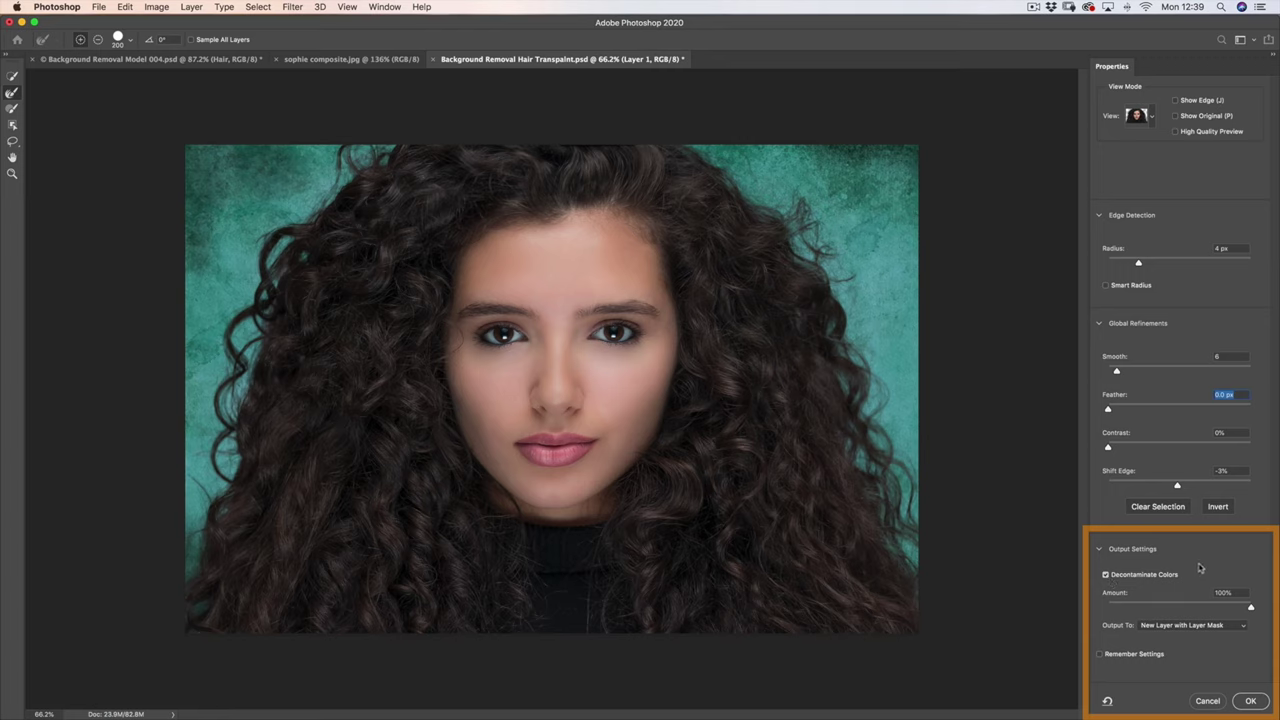
left_click(1171, 626)
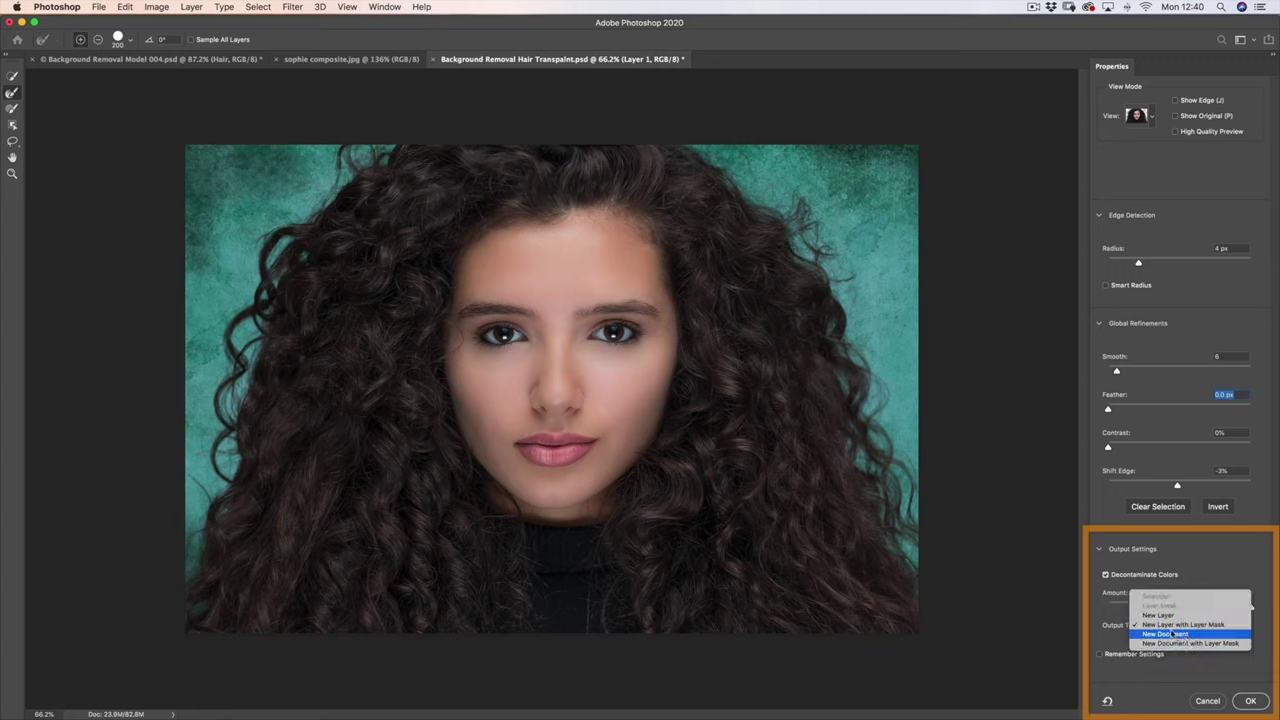
left_click(1188, 652)
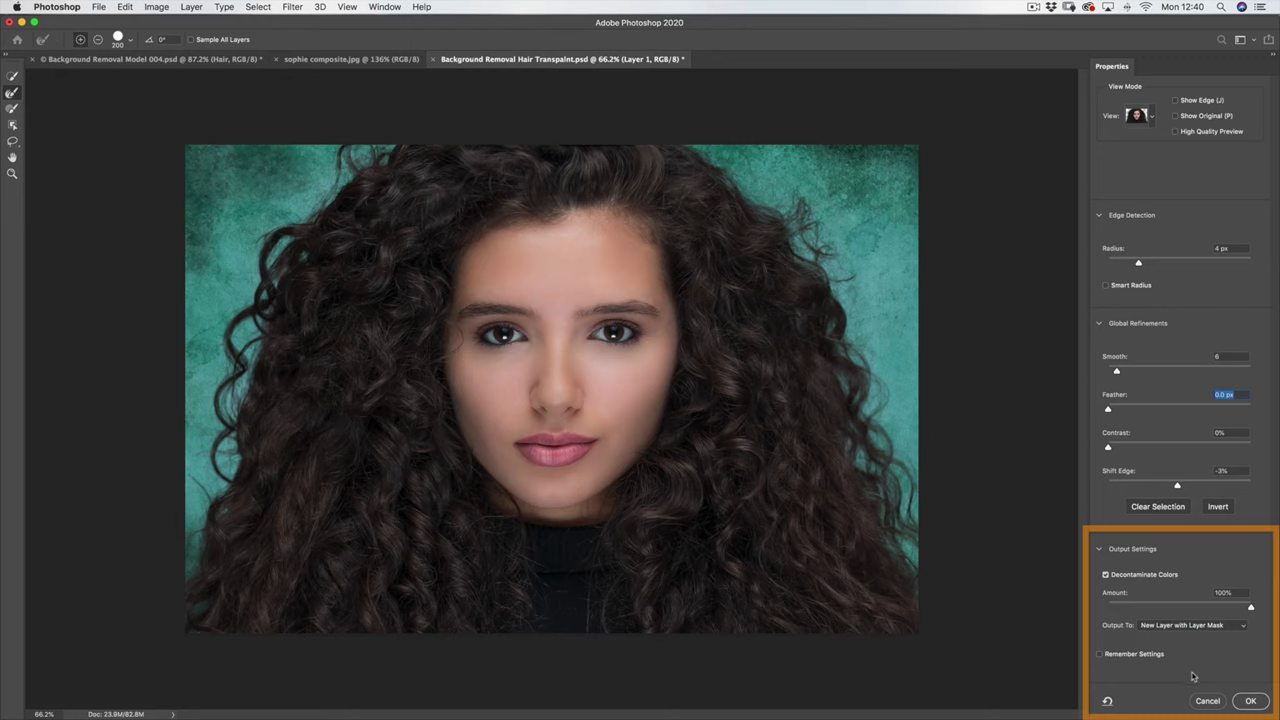
left_click(1249, 700)
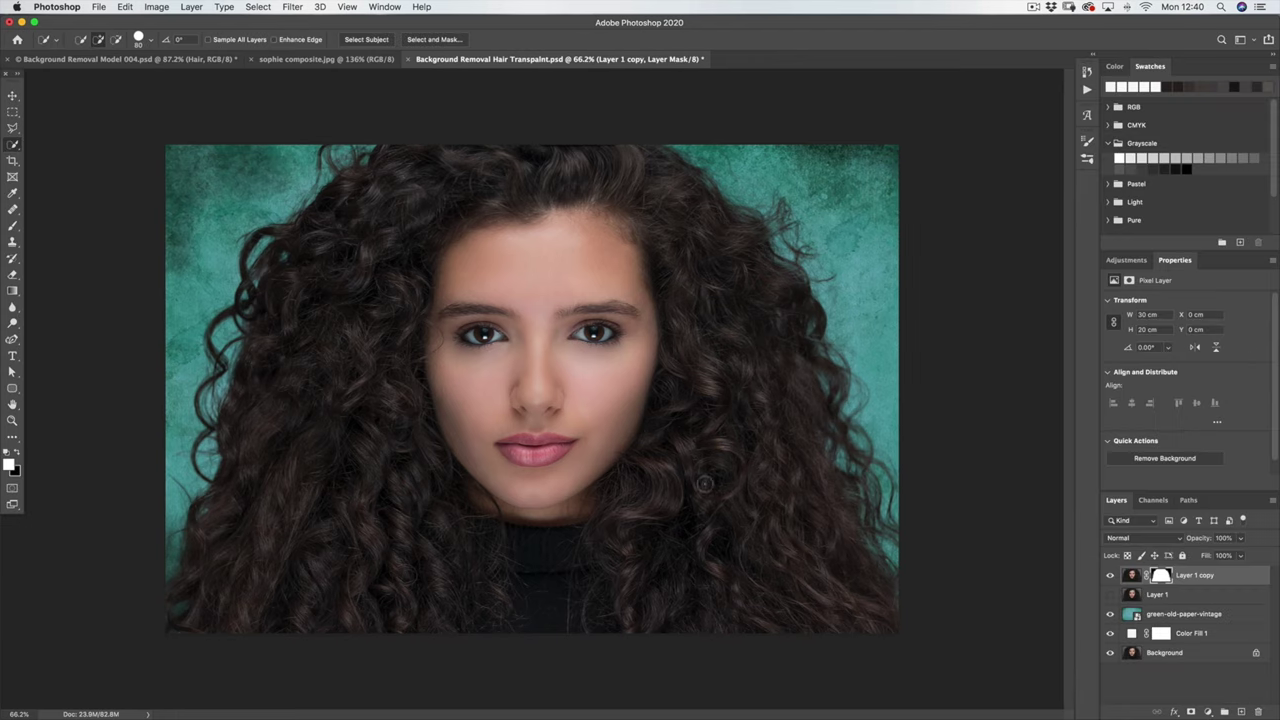
Step: Inspect the masked model on transparency and over the white fill, and restore the green-old-paper-vintage layer's visibility
left_click(1110, 578, "alt")
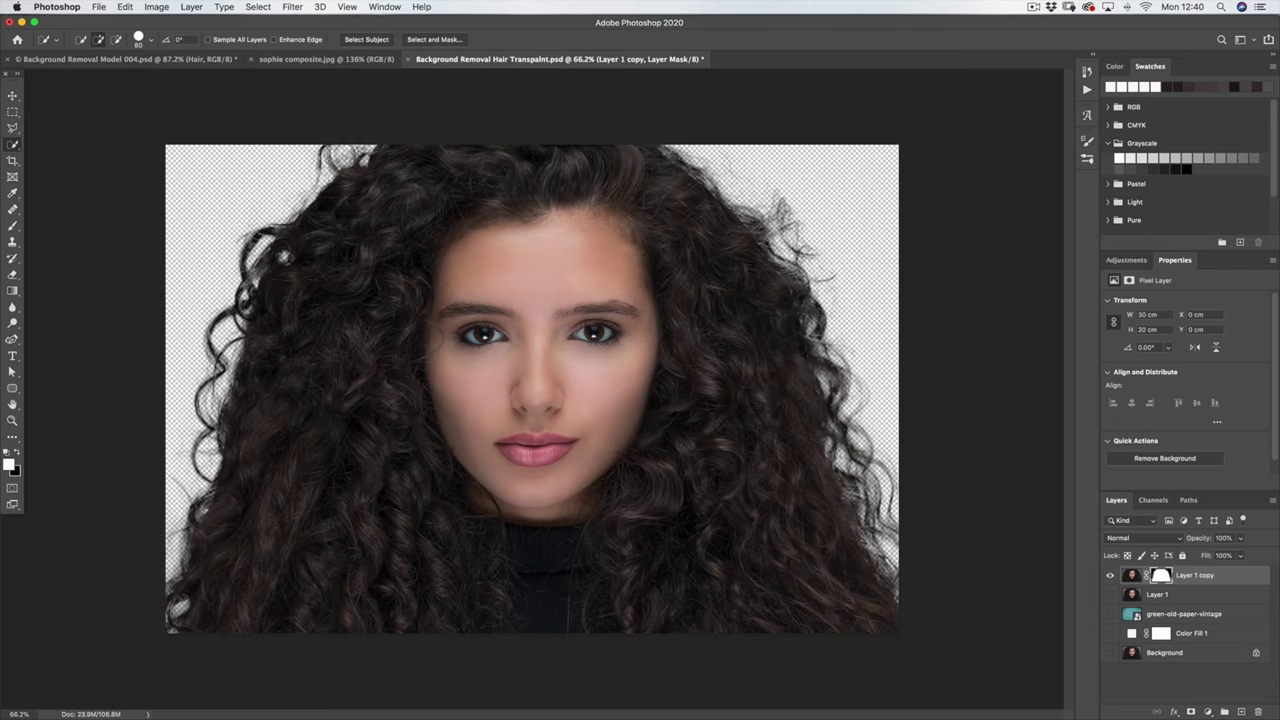
left_click(1110, 615, "alt")
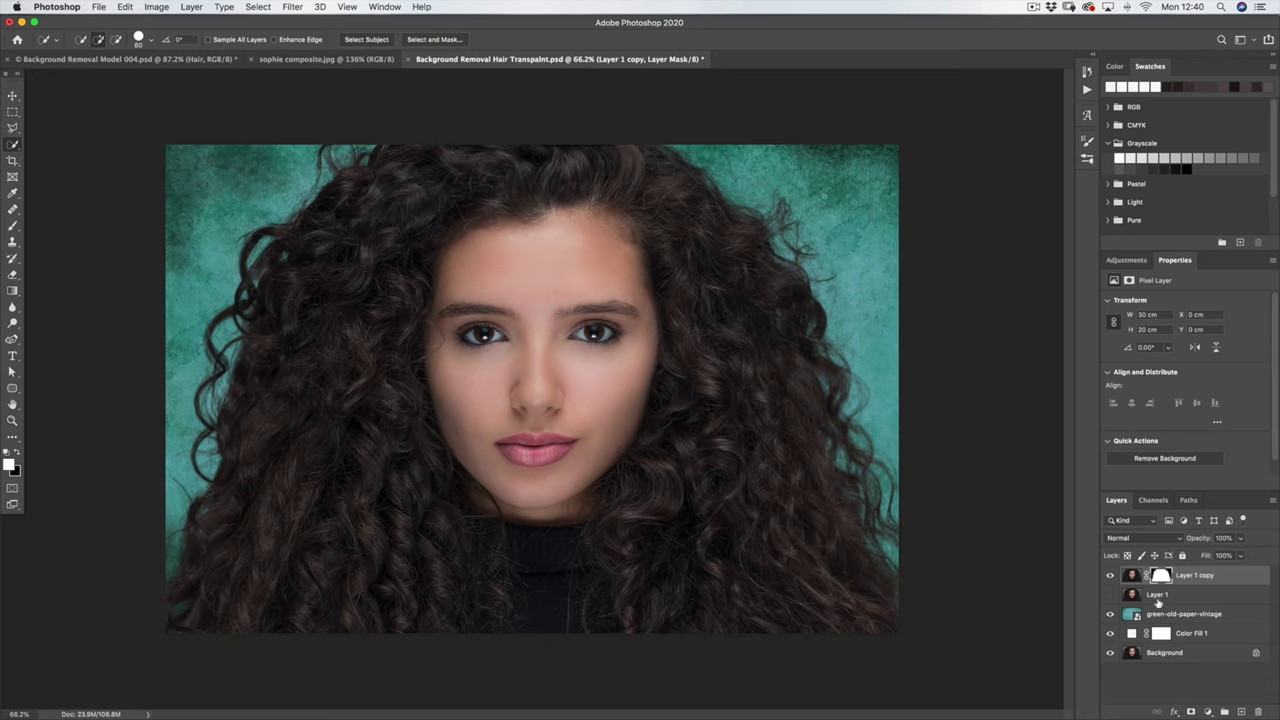
left_click(1110, 615)
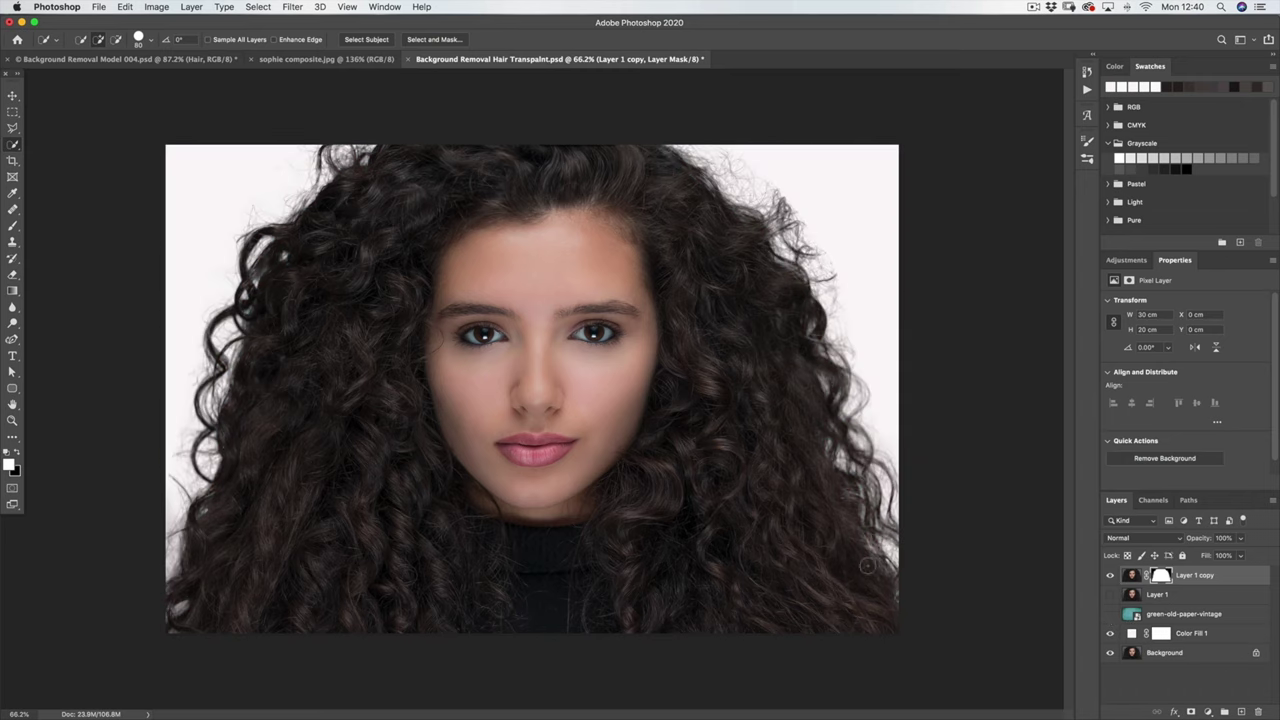
left_click(1110, 615)
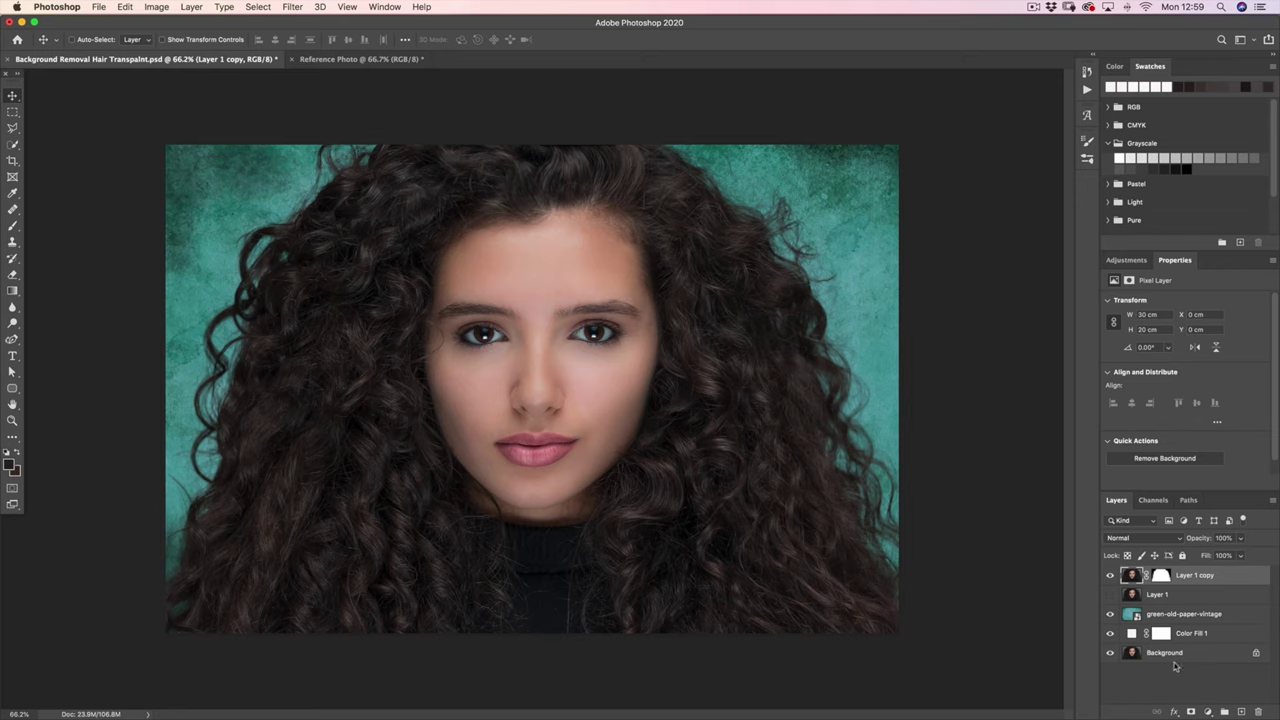
Step: Add a Solid Color fill layer in near-white #faf6f7 above the masked model layer
left_click(1210, 713)
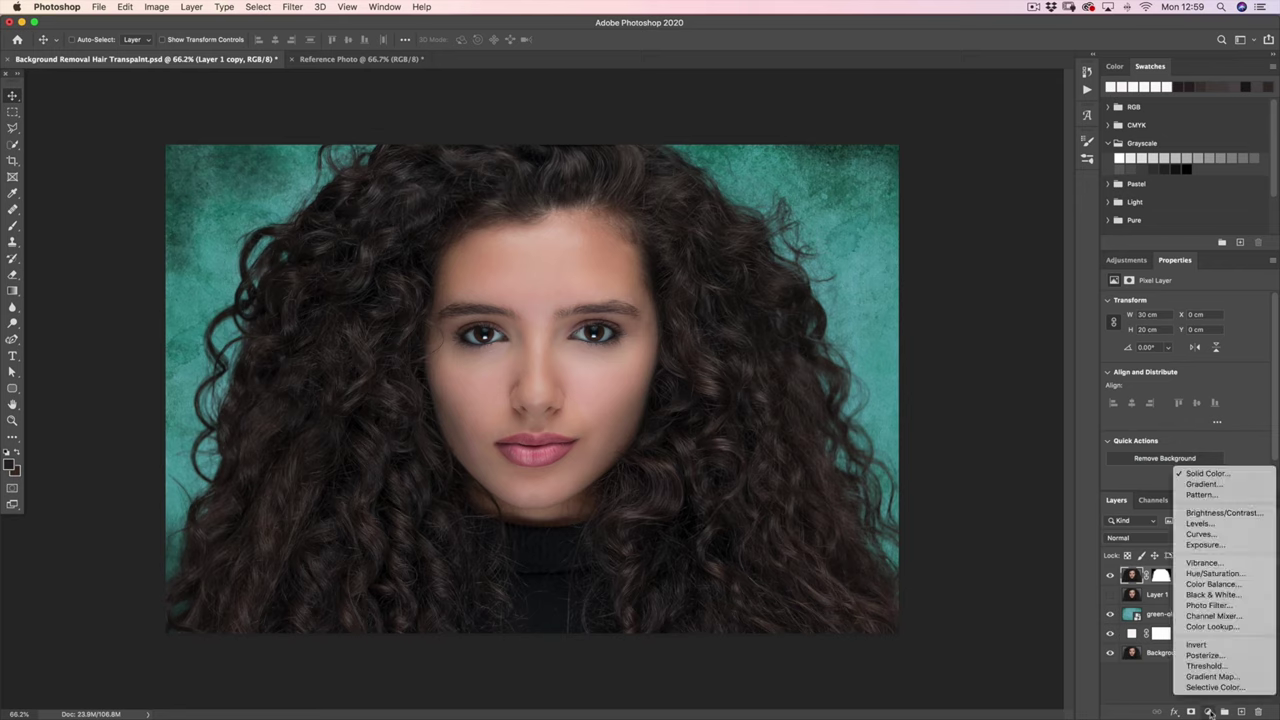
left_click(1197, 474)
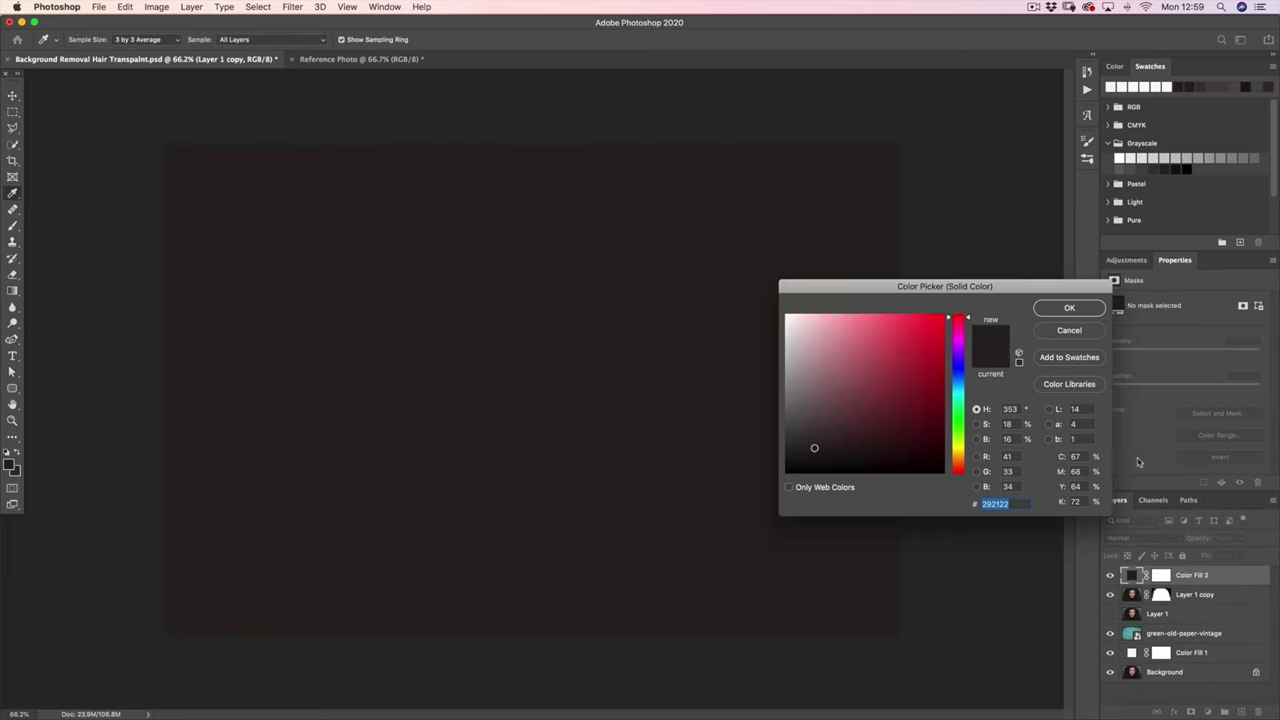
left_click(786, 316)
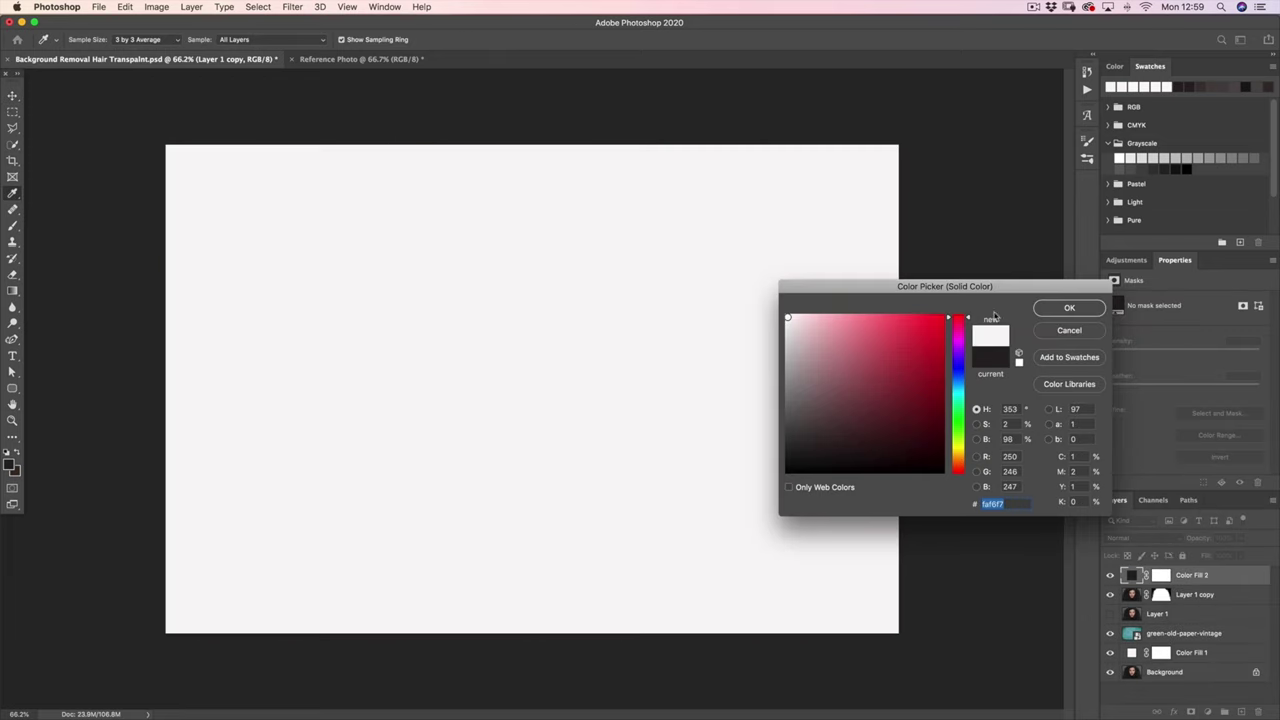
left_click(1066, 308)
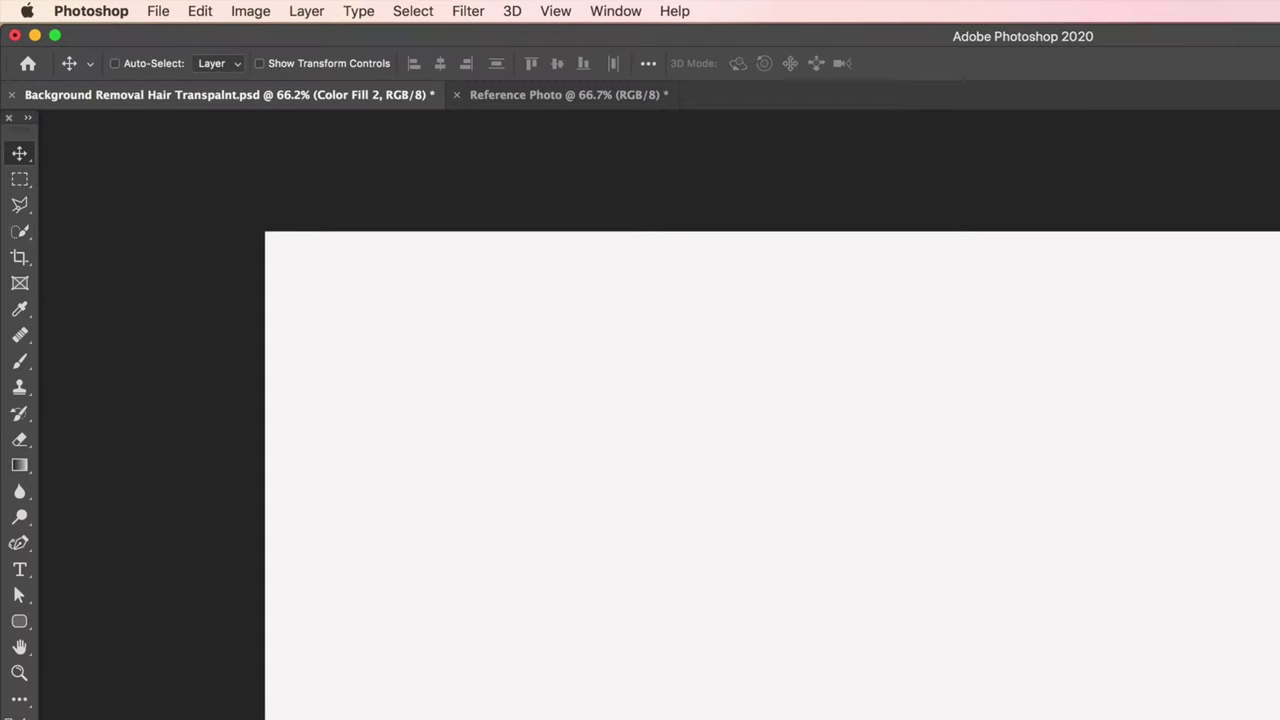
Step: Choose the Single Hair PPCo brush from the PPCo Hair Brushes set and add an empty layer above the near-white fill
left_click(22, 364)
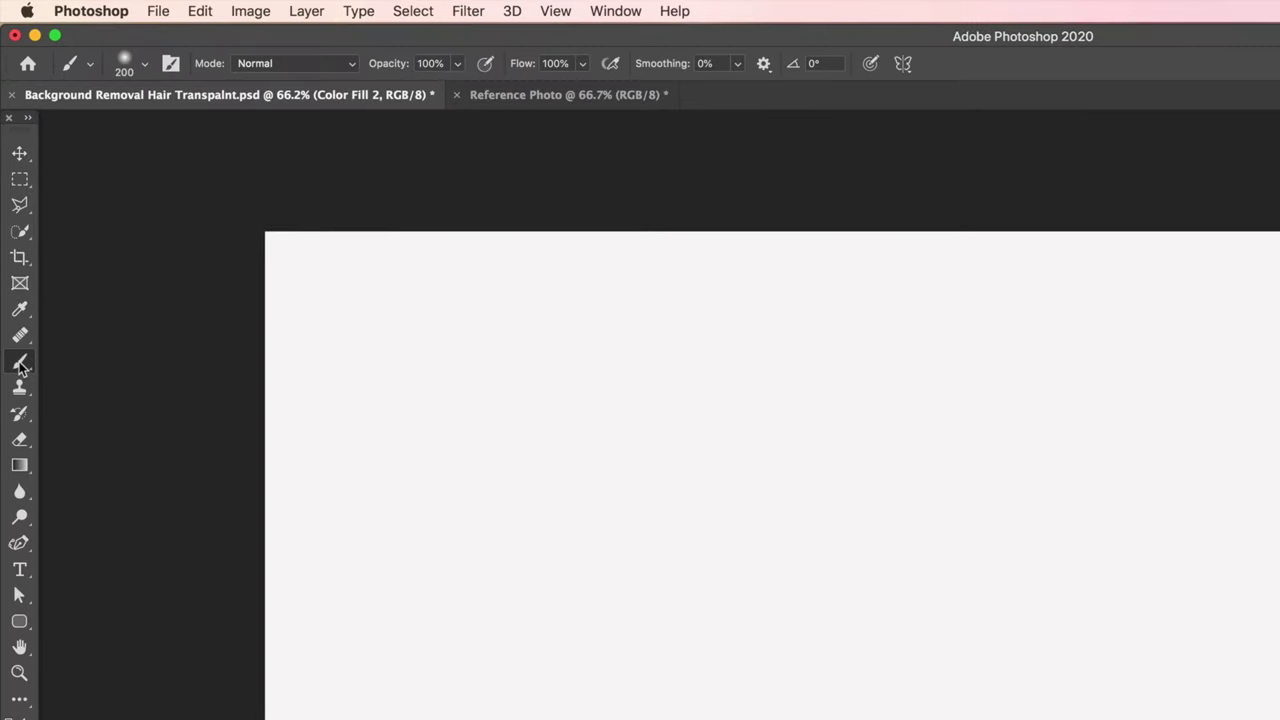
left_click(144, 66)
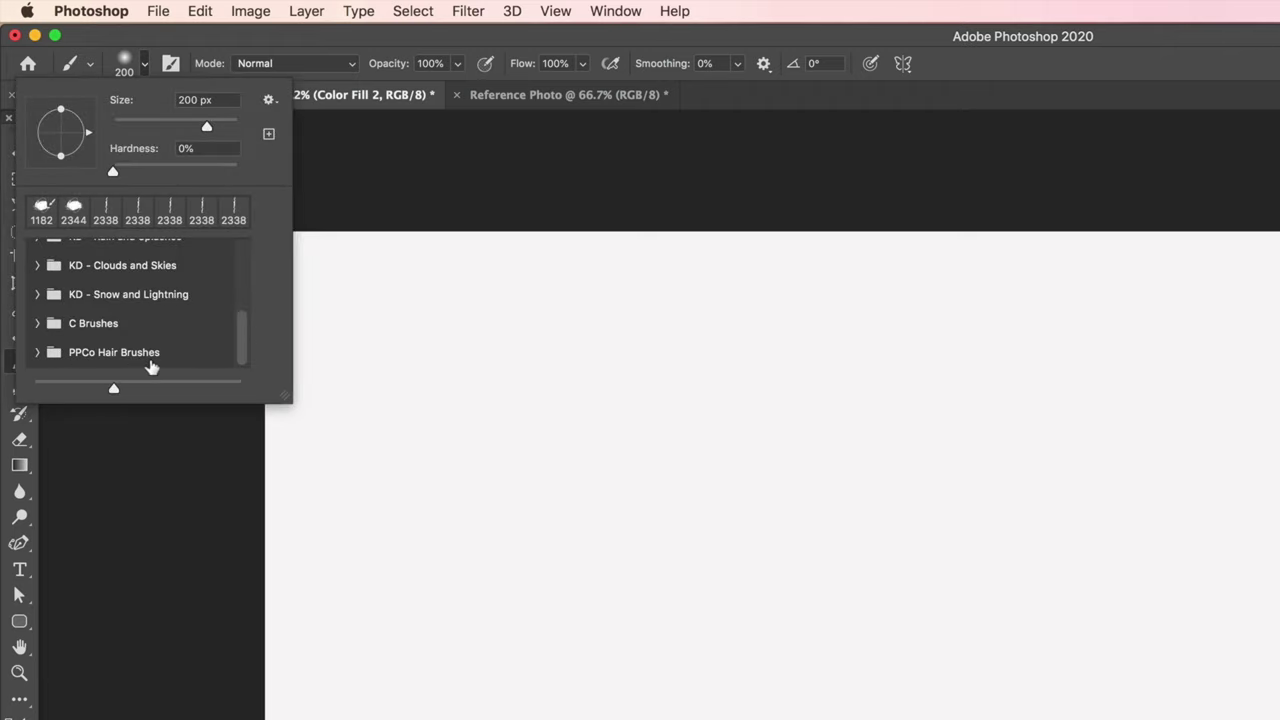
left_click(37, 352)
left_click_drag(240, 289, 241, 363)
left_click(110, 340)
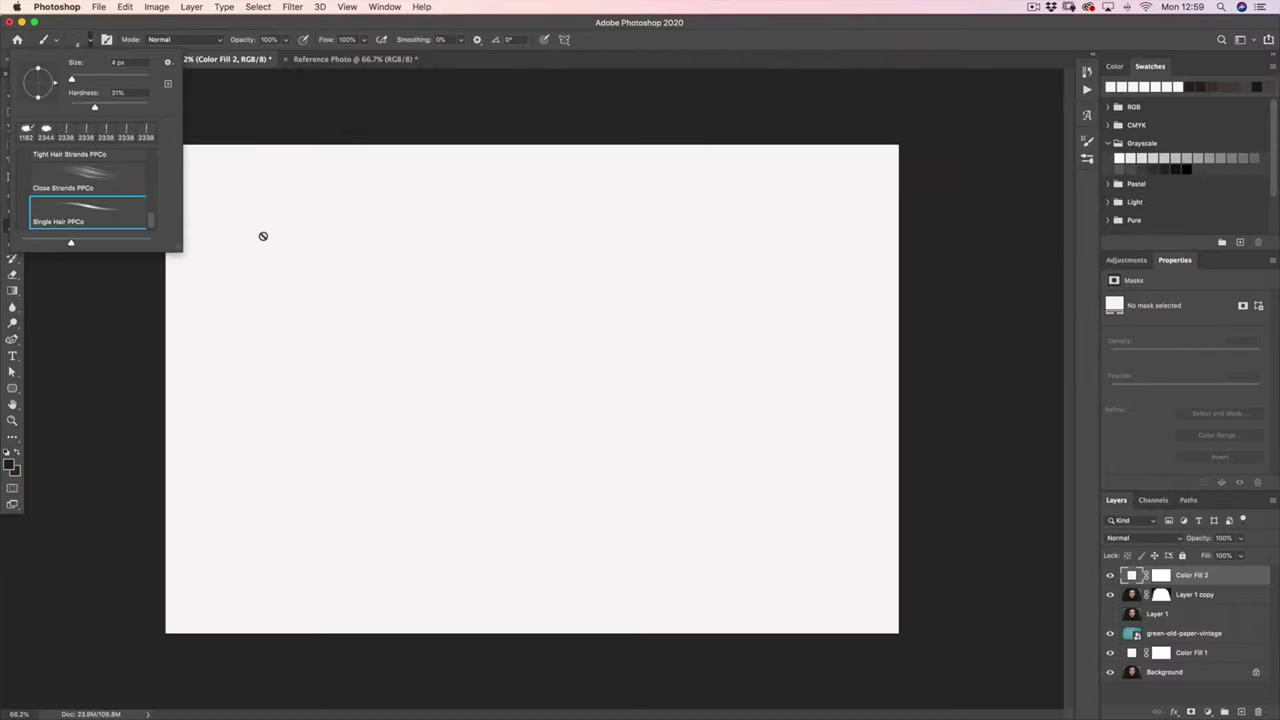
left_click(263, 236)
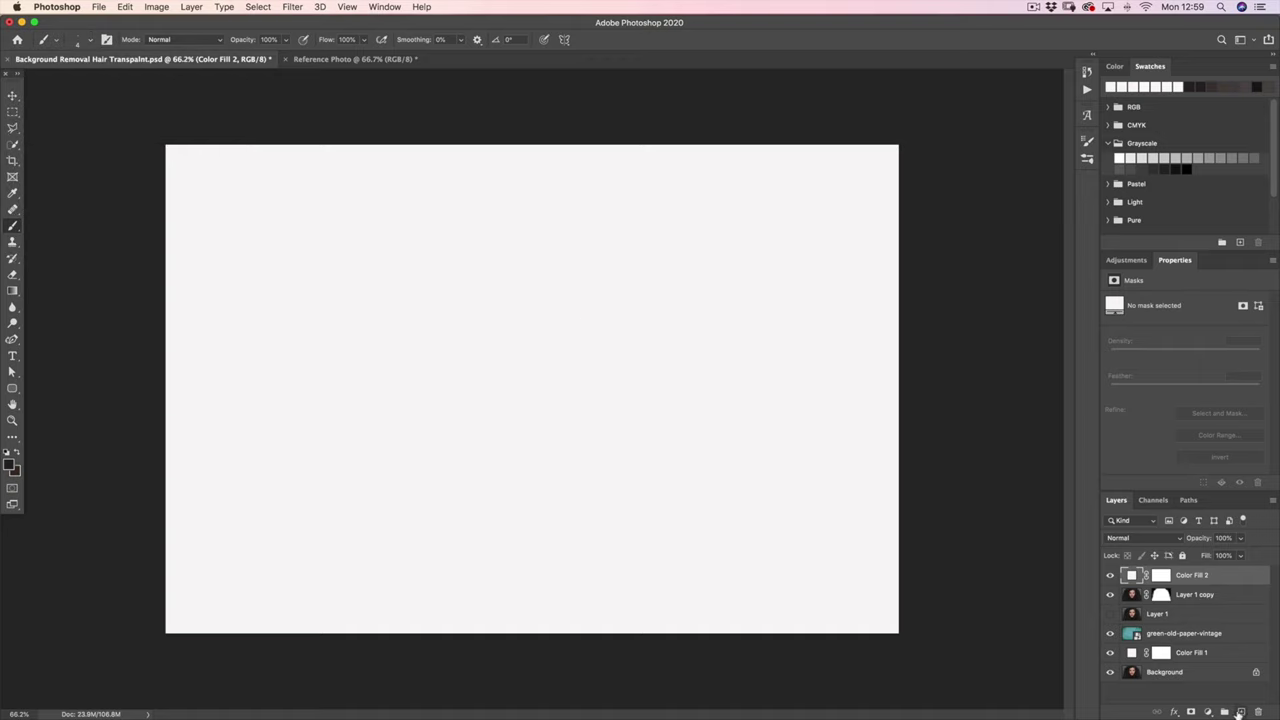
left_click(1241, 711)
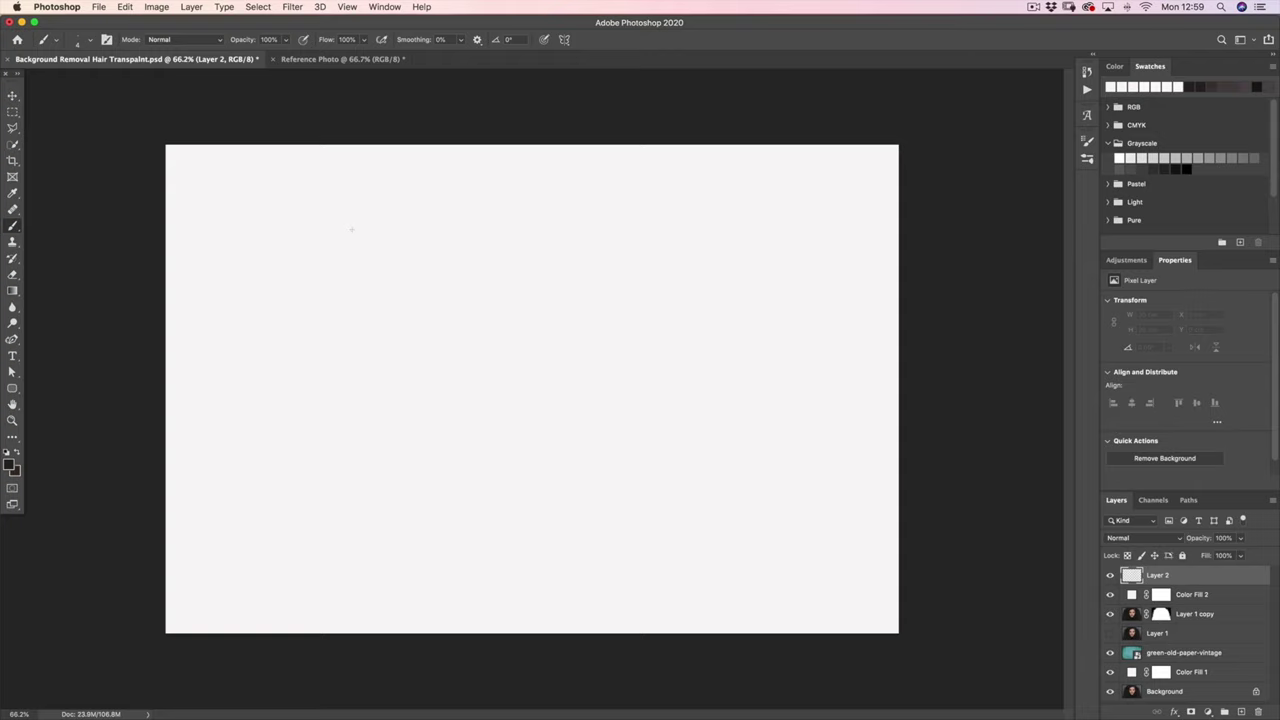
Step: Paint curved test strands on the empty layer with the Single Hair PPCo brush to try out its strokes
key("super+1")
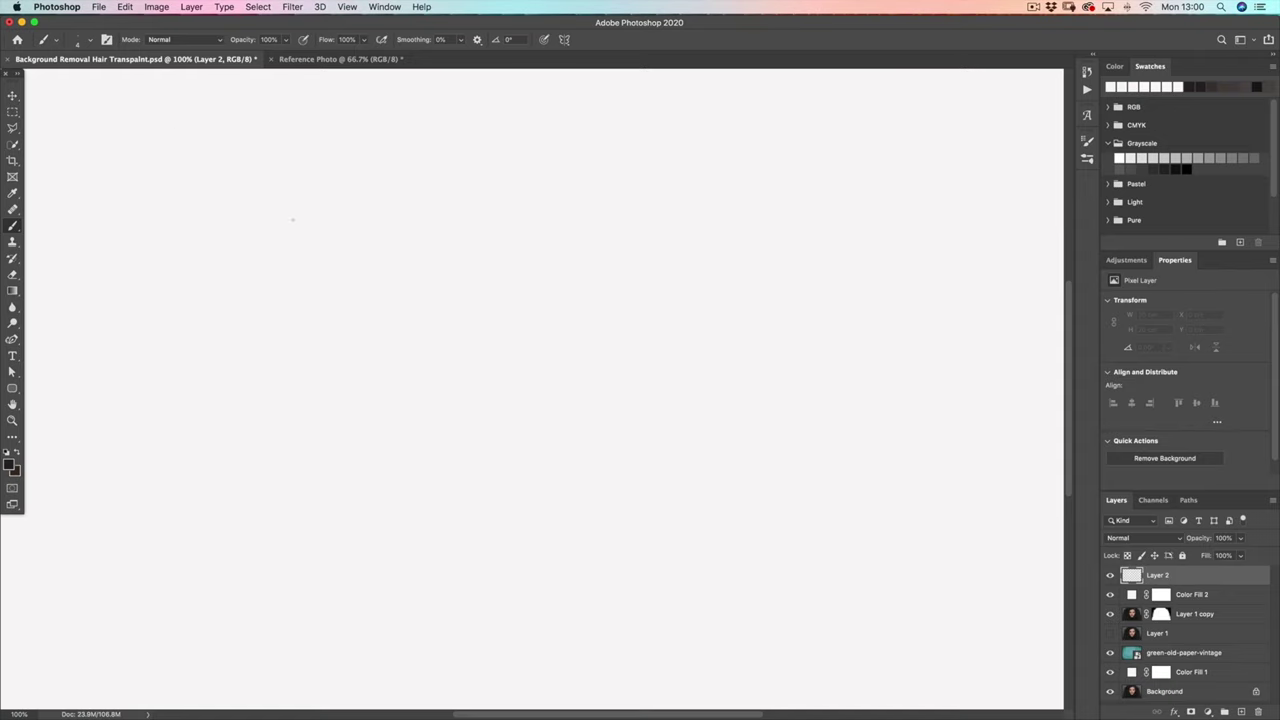
left_click_drag(318, 268, 378, 196)
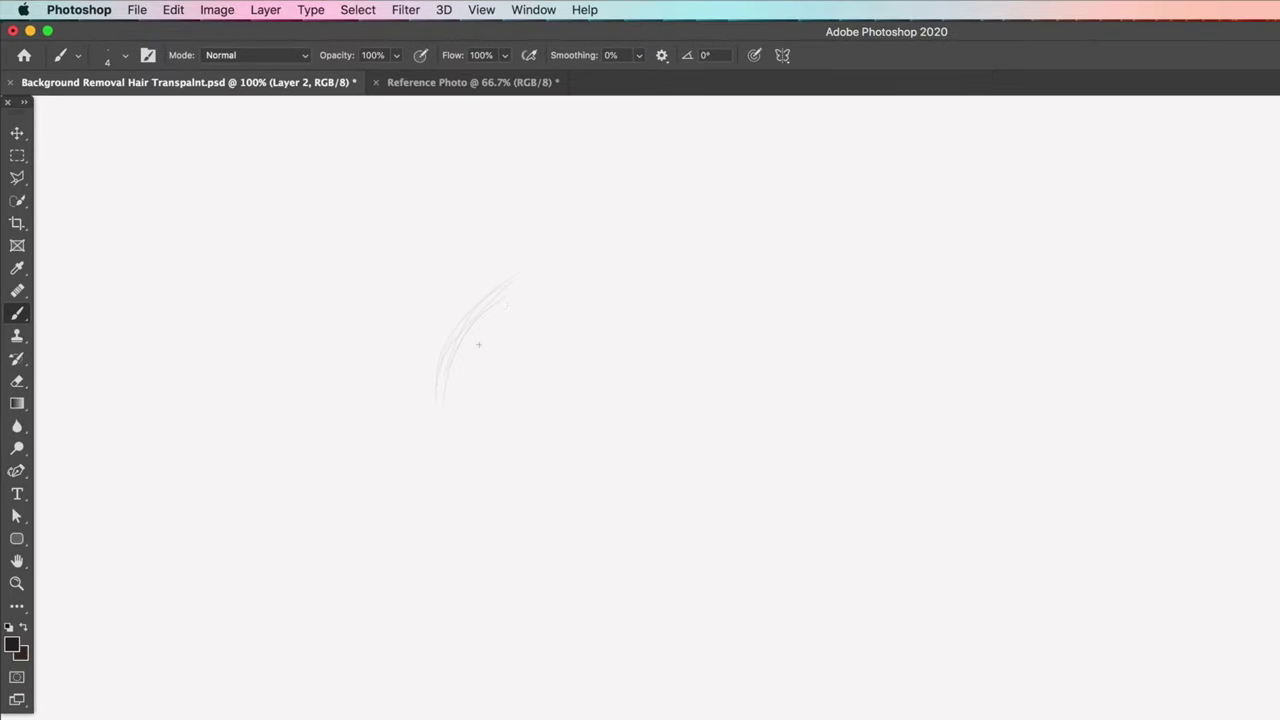
mouse_move(558, 297)
left_mouse_down()
mouse_move(491, 392)
mouse_move(472, 494)
left_mouse_up()
mouse_move(504, 306)
left_mouse_down()
mouse_move(525, 272)
mouse_move(506, 320)
mouse_move(507, 292)
mouse_move(492, 328)
left_mouse_up()
mouse_move(526, 274)
left_mouse_down()
mouse_move(468, 352)
mouse_move(468, 340)
left_mouse_up()
mouse_move(458, 412)
left_mouse_down()
mouse_move(495, 320)
mouse_move(450, 423)
mouse_move(454, 382)
left_mouse_up()
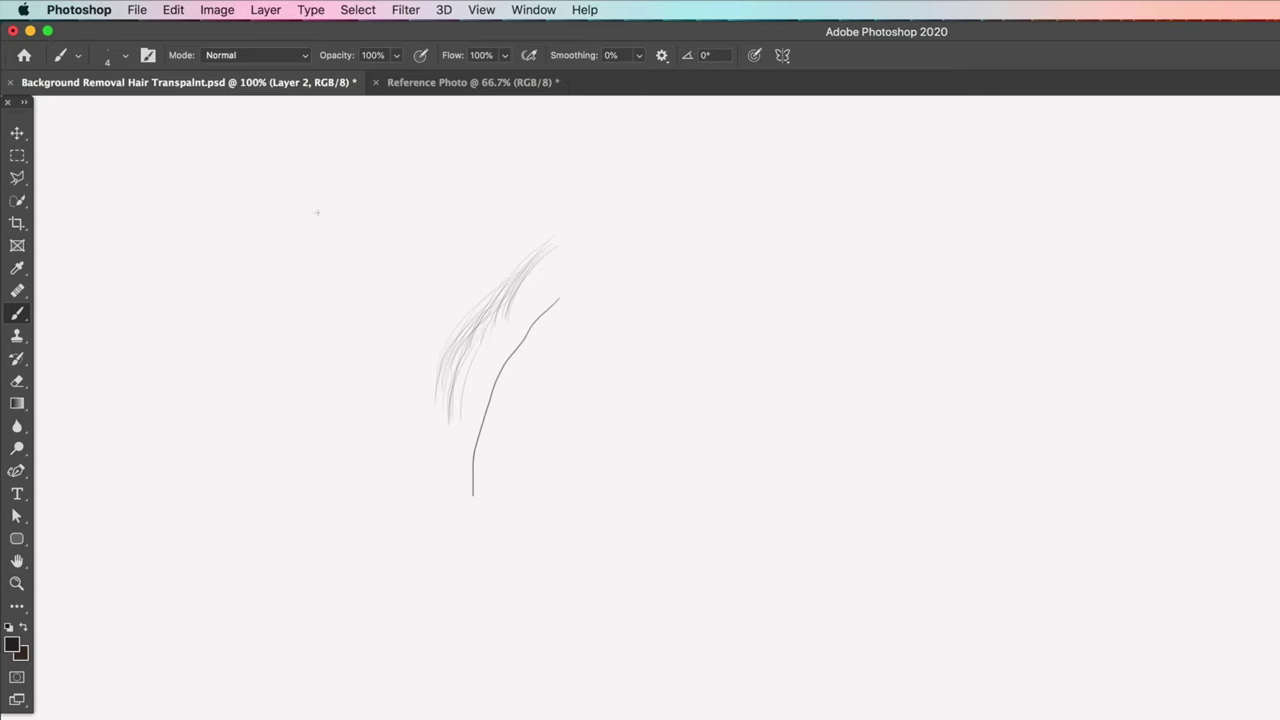
Step: Choose the Close Strands PPCo brush at 20 px and paint a cluster of curved test strands beside the single hairs
left_click(125, 56)
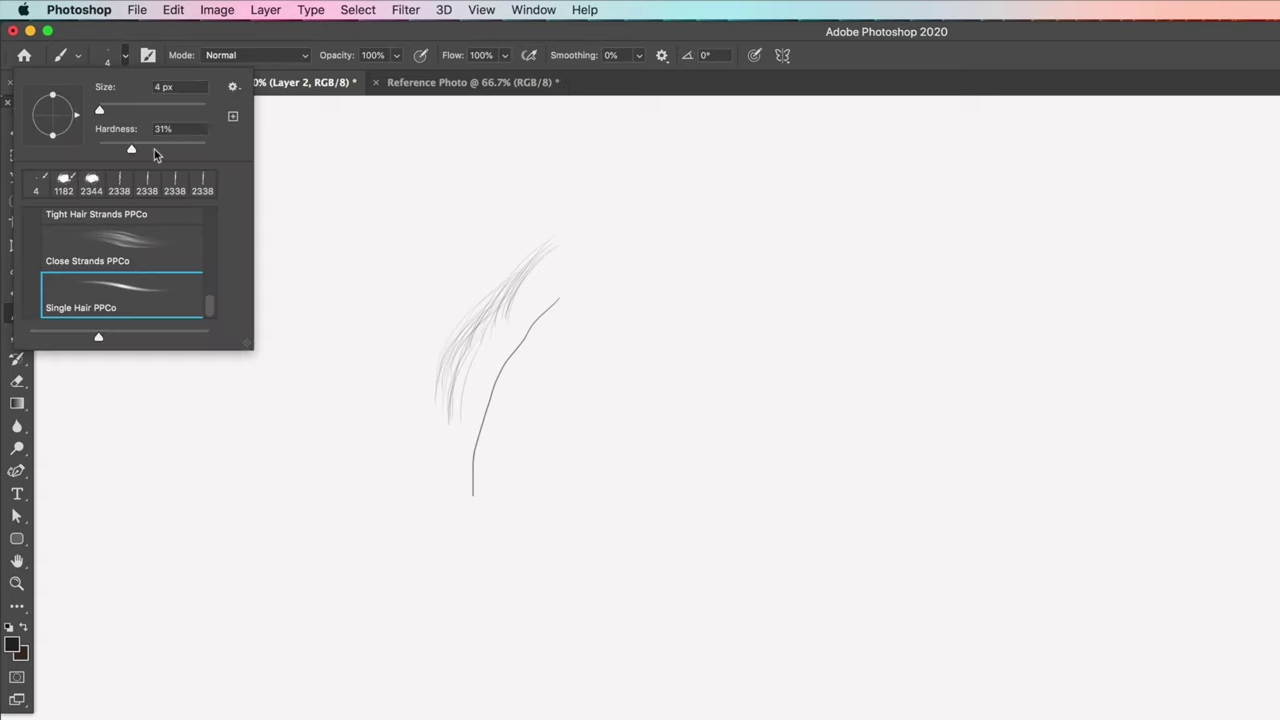
left_click(120, 246)
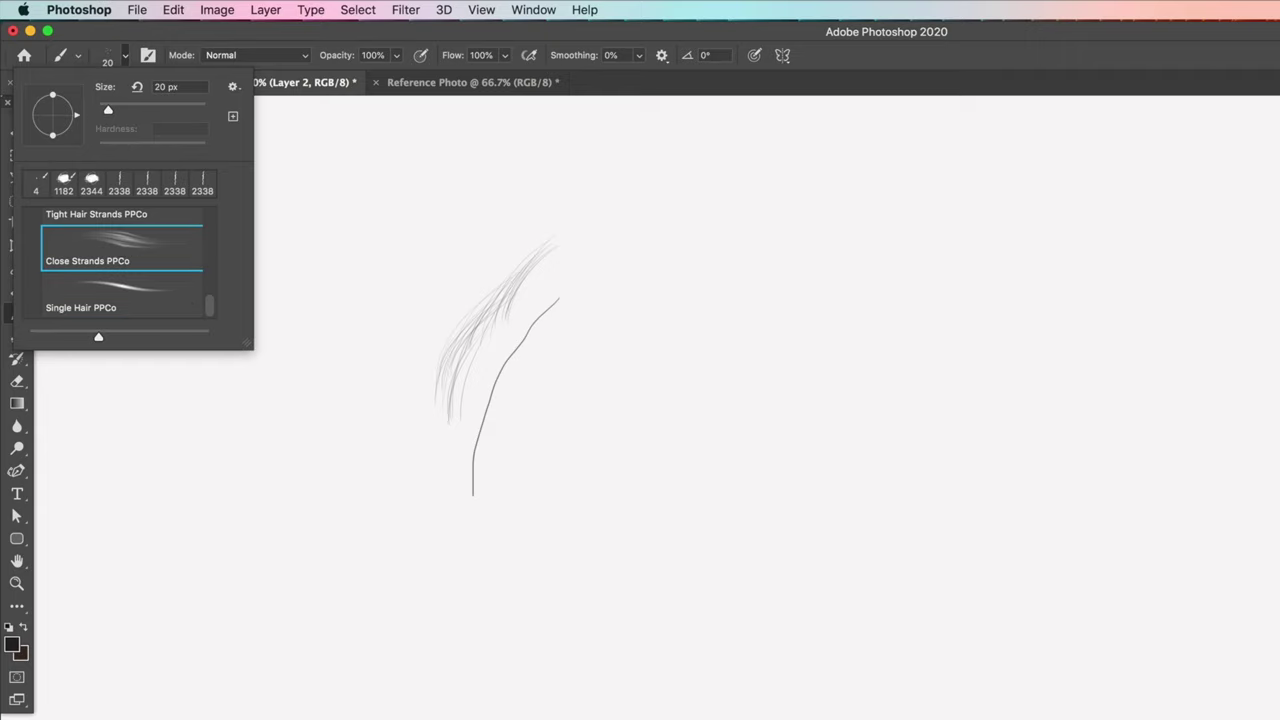
key("Return")
left_click_drag(656, 330, 706, 252)
left_click_drag(638, 354, 664, 298)
left_click_drag(640, 326, 684, 266)
left_click_drag(624, 374, 642, 322)
left_click_drag(614, 340, 656, 274)
left_click_drag(606, 366, 616, 338)
mouse_move(610, 352)
left_mouse_down()
mouse_move(638, 288)
mouse_move(650, 300)
left_mouse_up()
left_click_drag(620, 374, 642, 316)
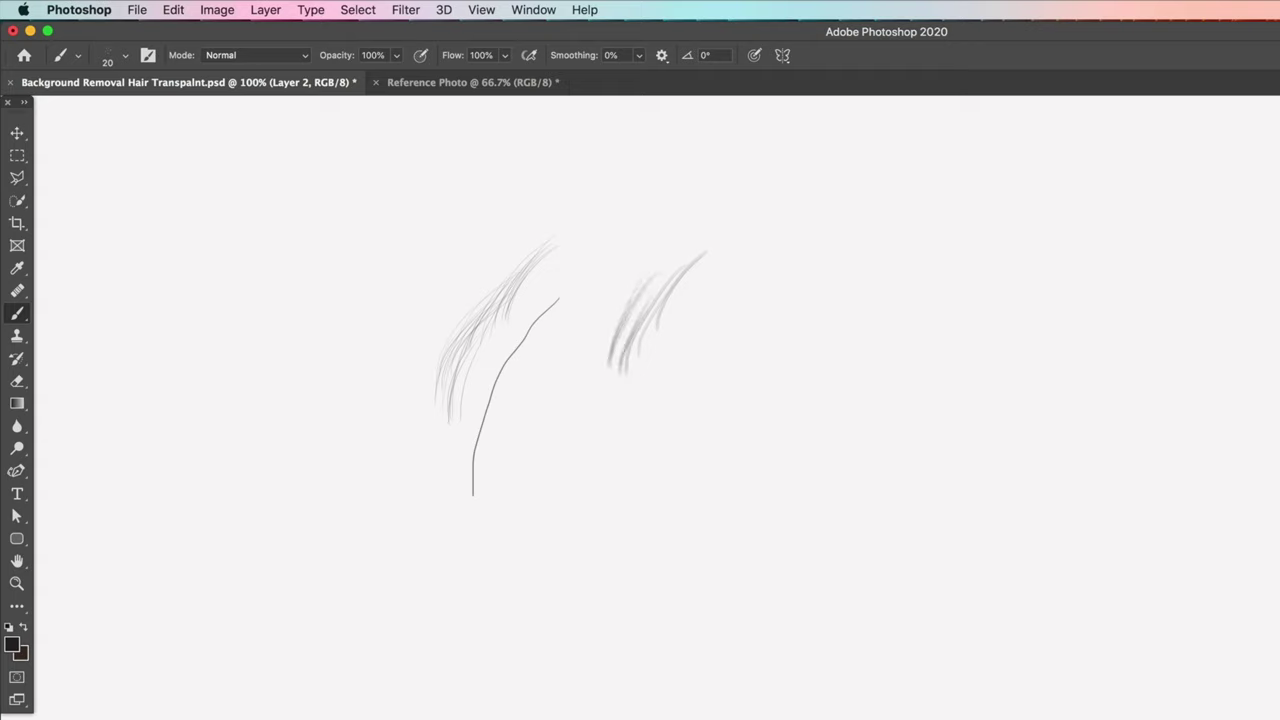
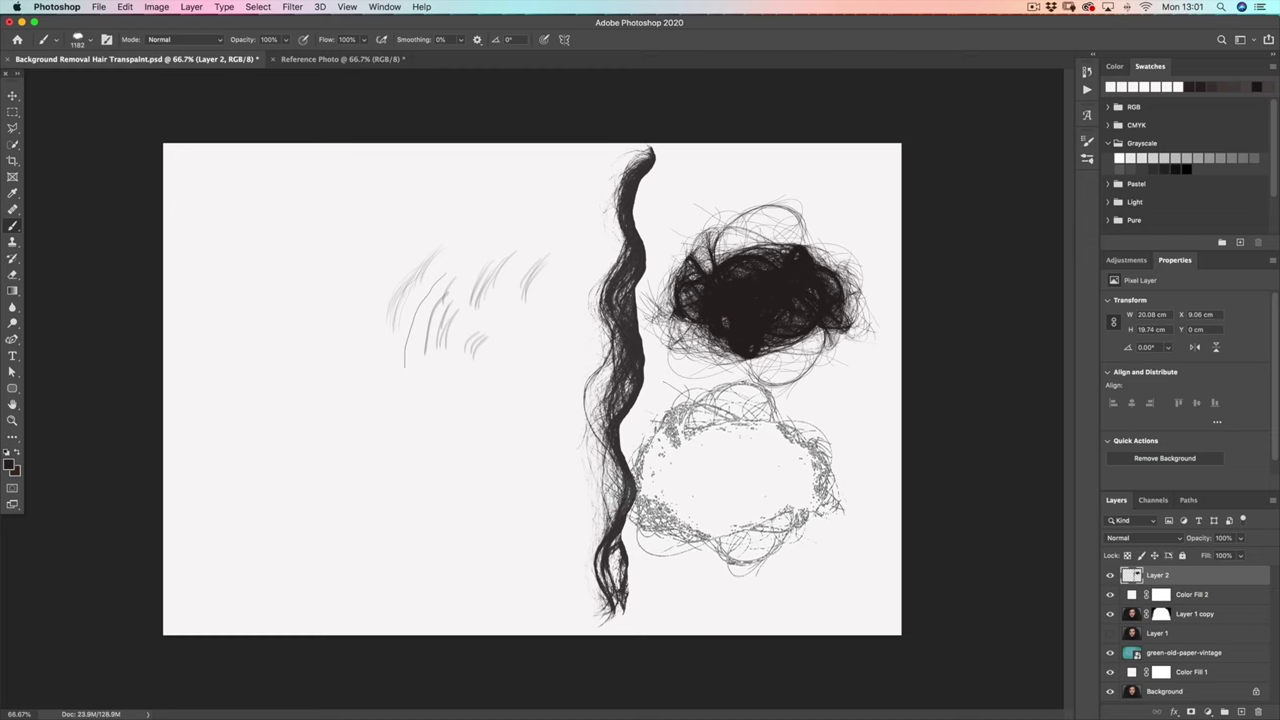
Step: Reduce the hairball brush to 1000 px and stamp one test hairball in the lower-left area of the test layer
mouse_move(321, 285)
left_mouse_down()
mouse_move(320, 465)
mouse_move(300, 400)
mouse_move(400, 380)
mouse_move(410, 305)
left_mouse_up()
key("ctrl+z")
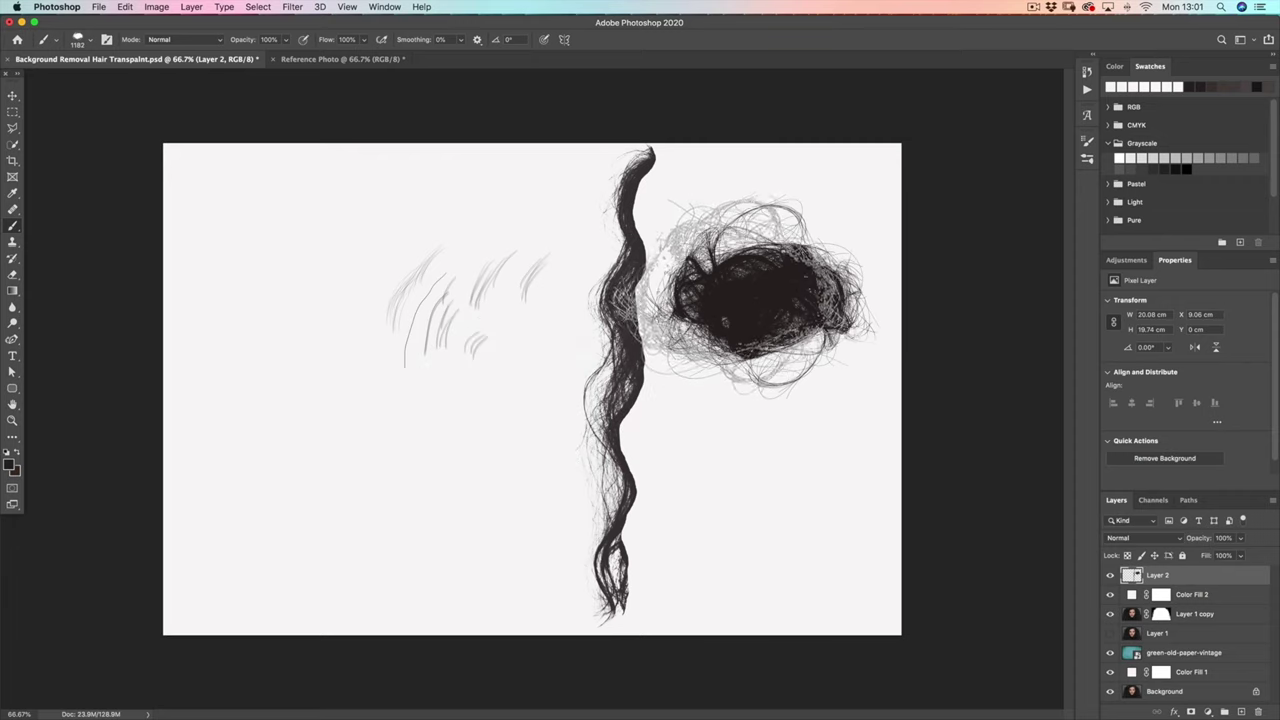
left_click(13, 95)
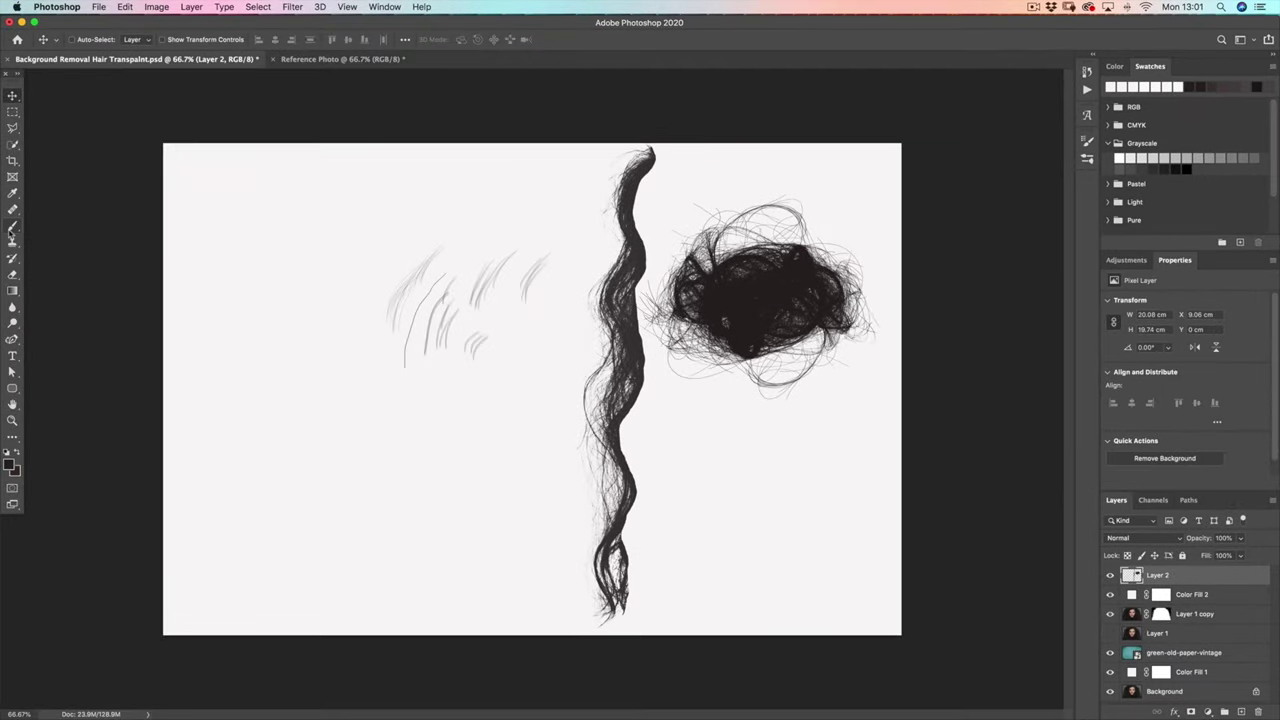
left_click(13, 227)
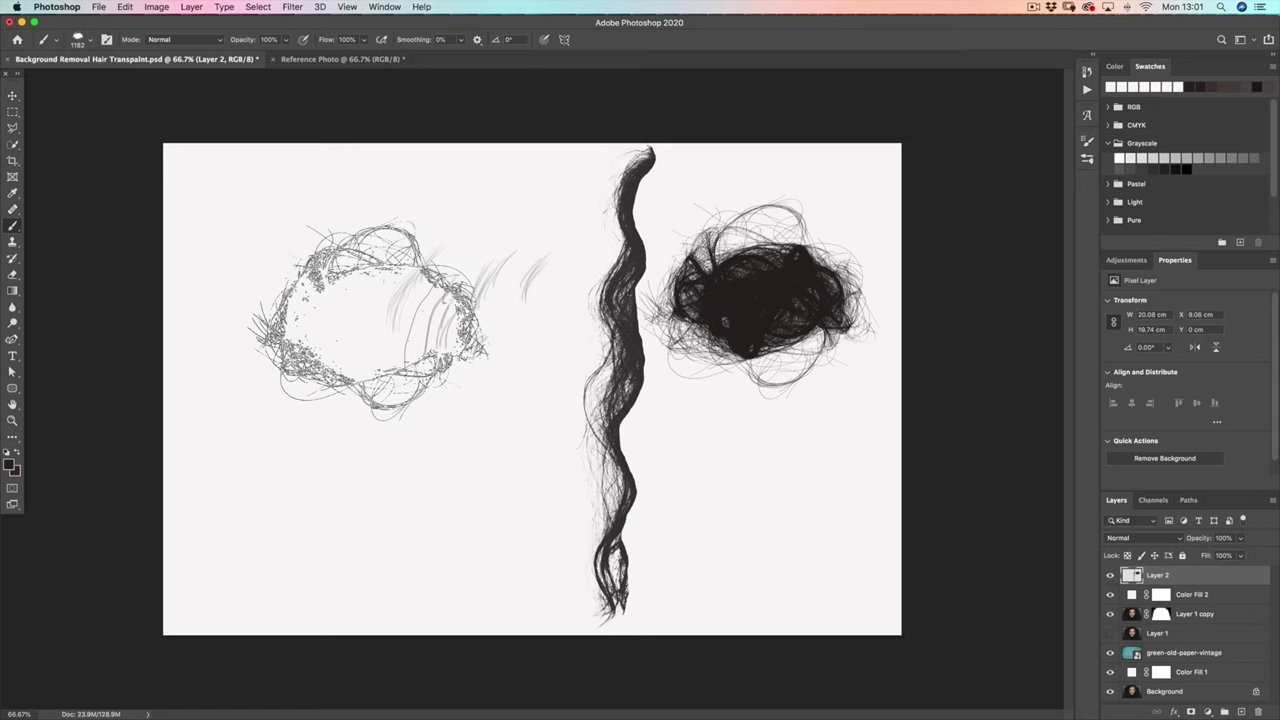
key("bracketleft")
key("bracketleft")
key("bracketleft")
key("bracketleft")
key("bracketleft")
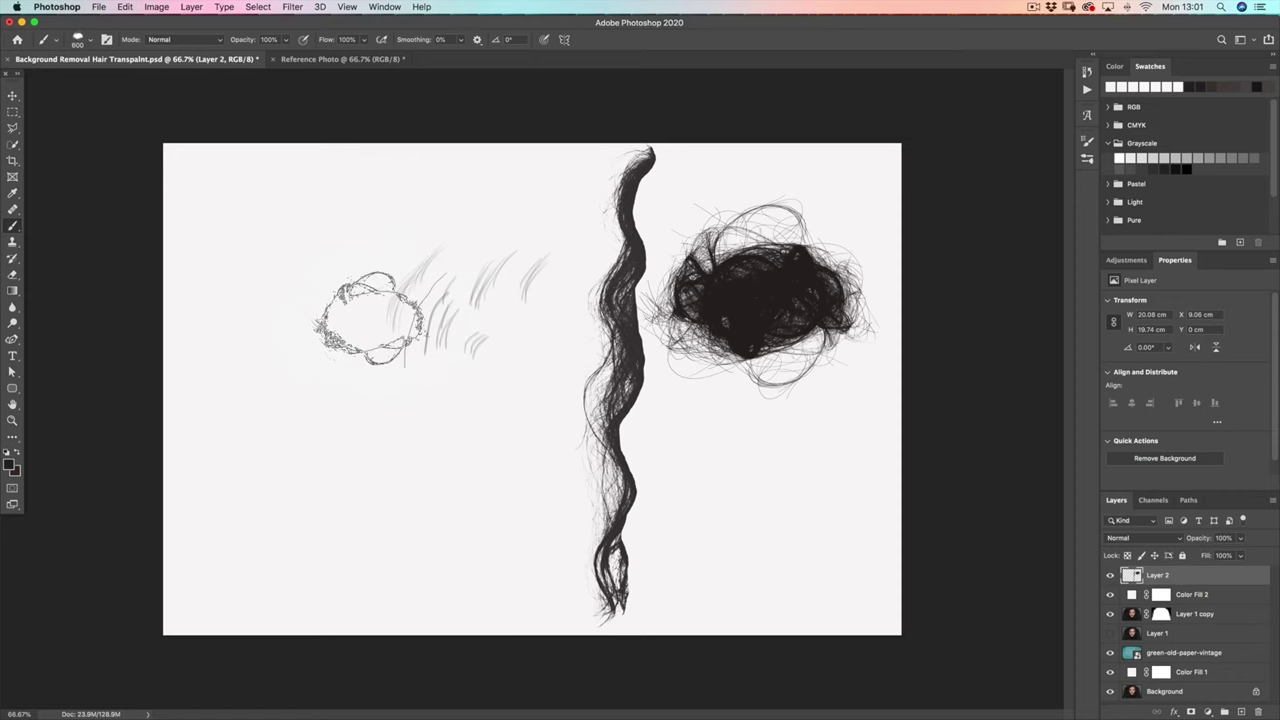
key("bracketright")
key("bracketright")
key("bracketright")
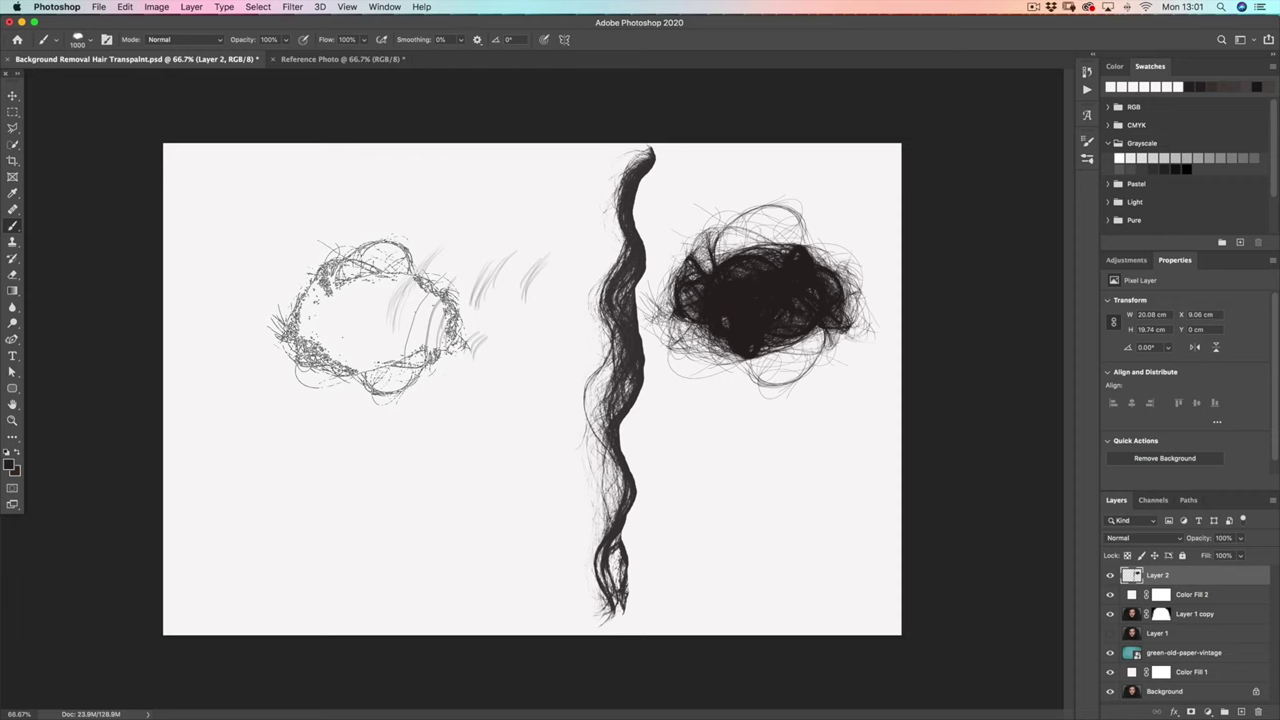
left_click(345, 450)
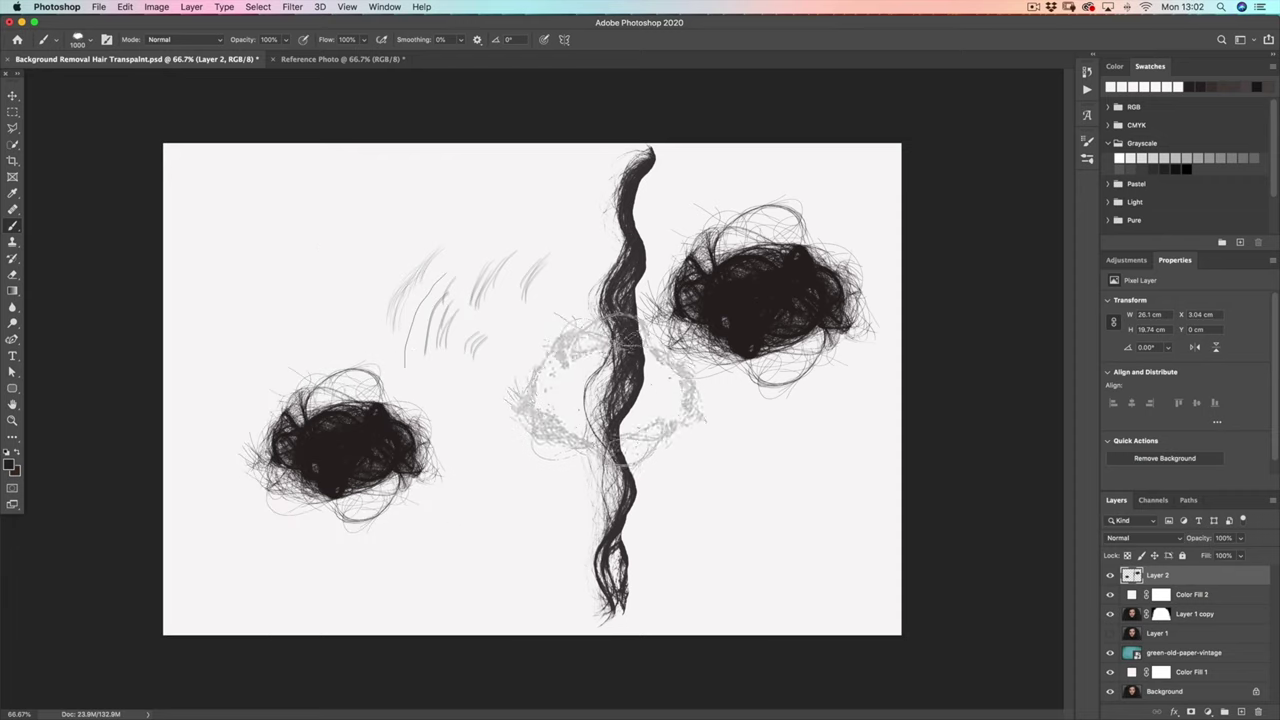
left_click(13, 96)
left_click(13, 227)
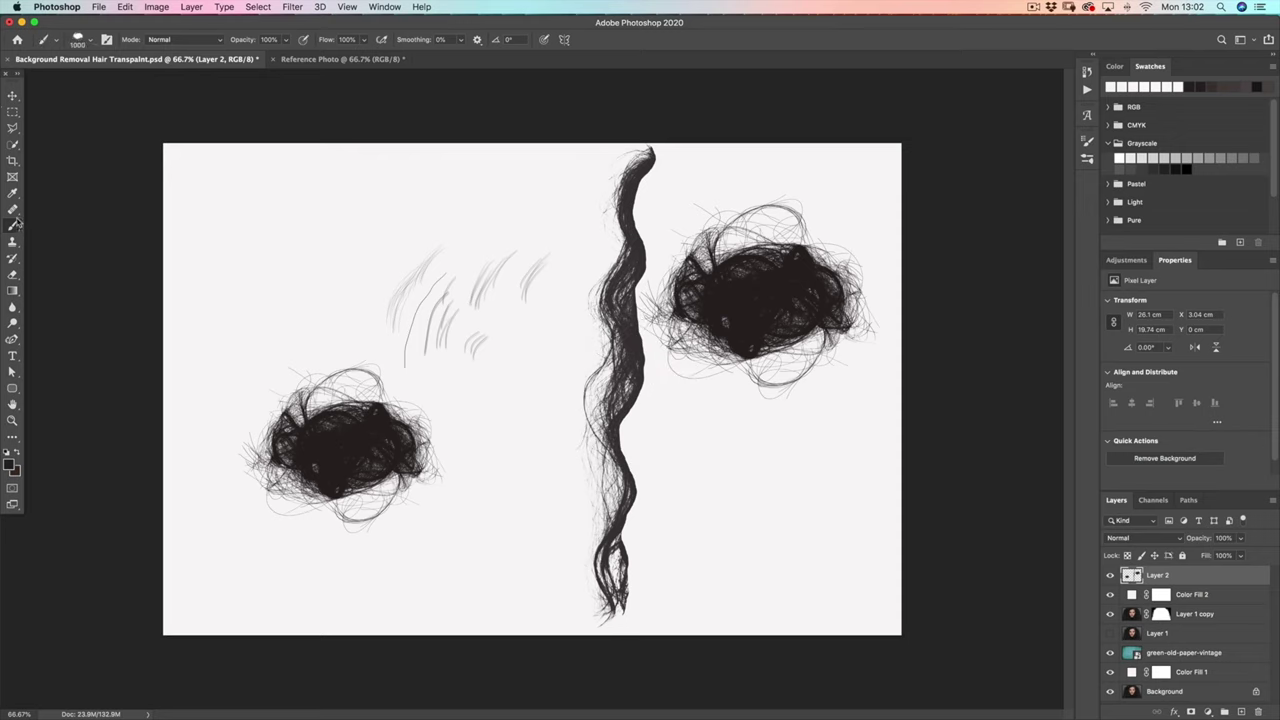
Step: Choose the Single Hair PPCo brush at 4 px and paint a few fine test strands above the earlier strokes
left_click(90, 42)
scroll(152, 204, "up", 3)
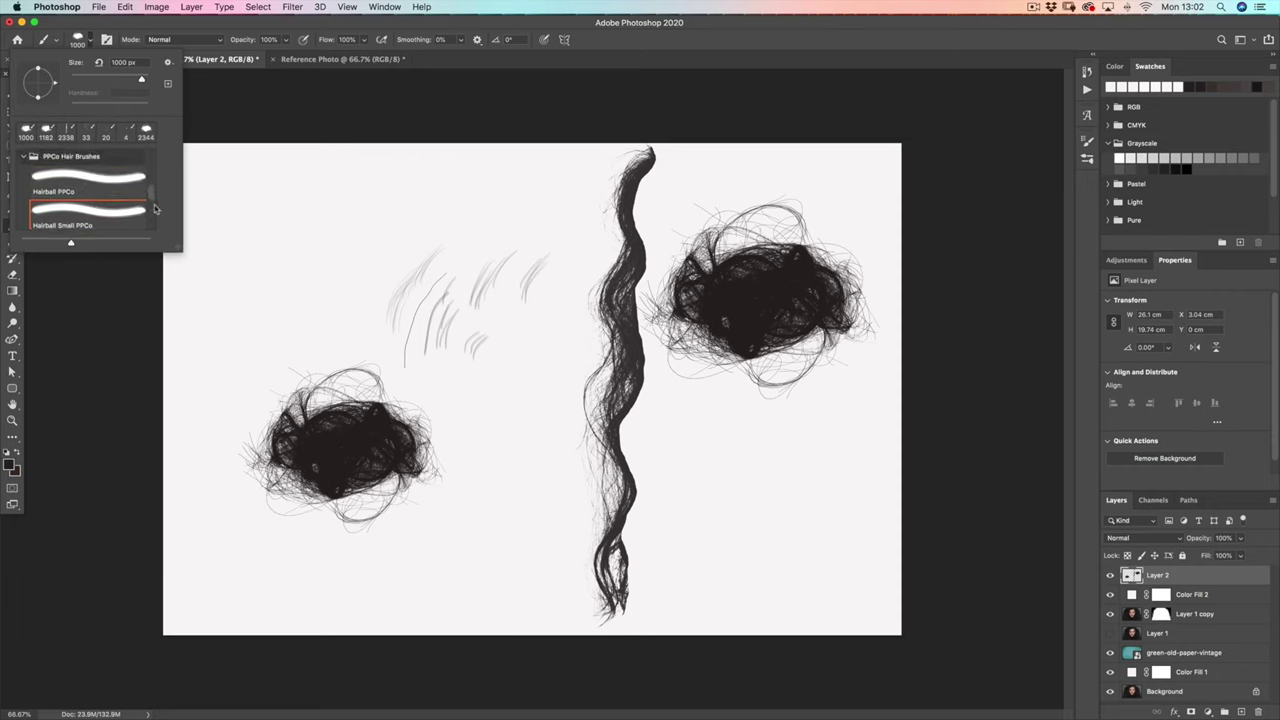
left_click_drag(150, 196, 143, 225)
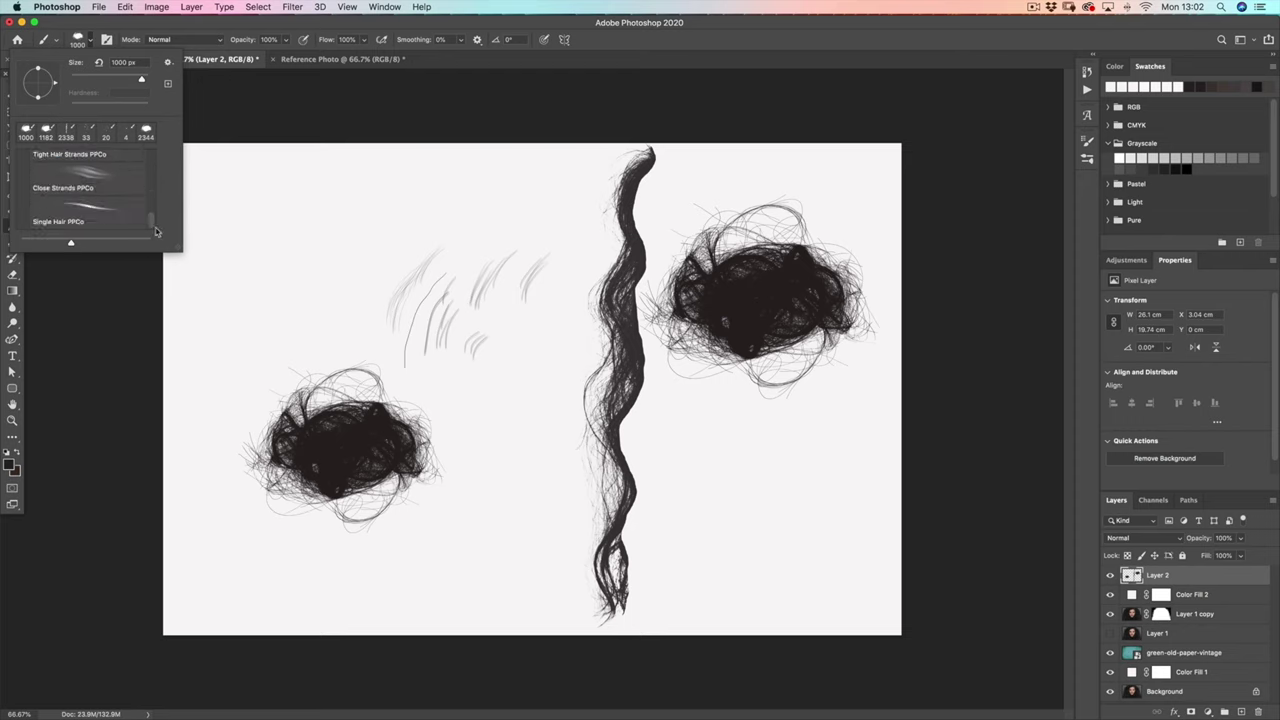
left_click(86, 209)
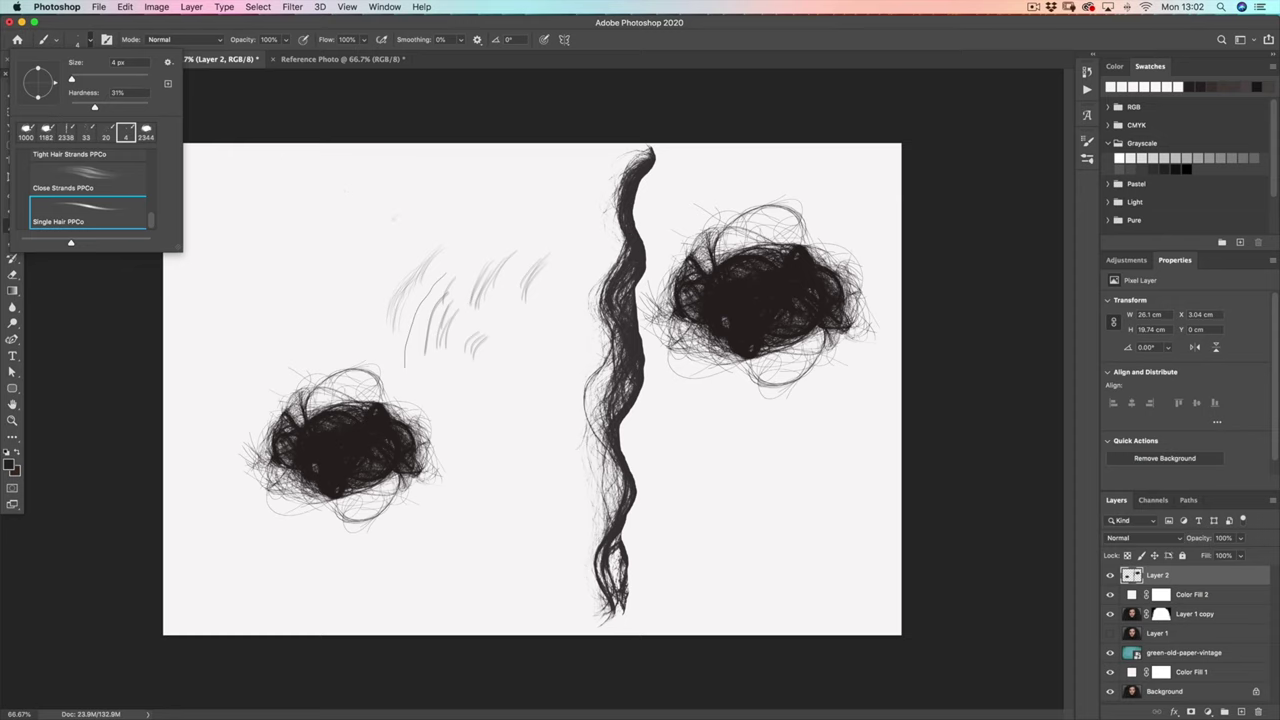
left_click(383, 217)
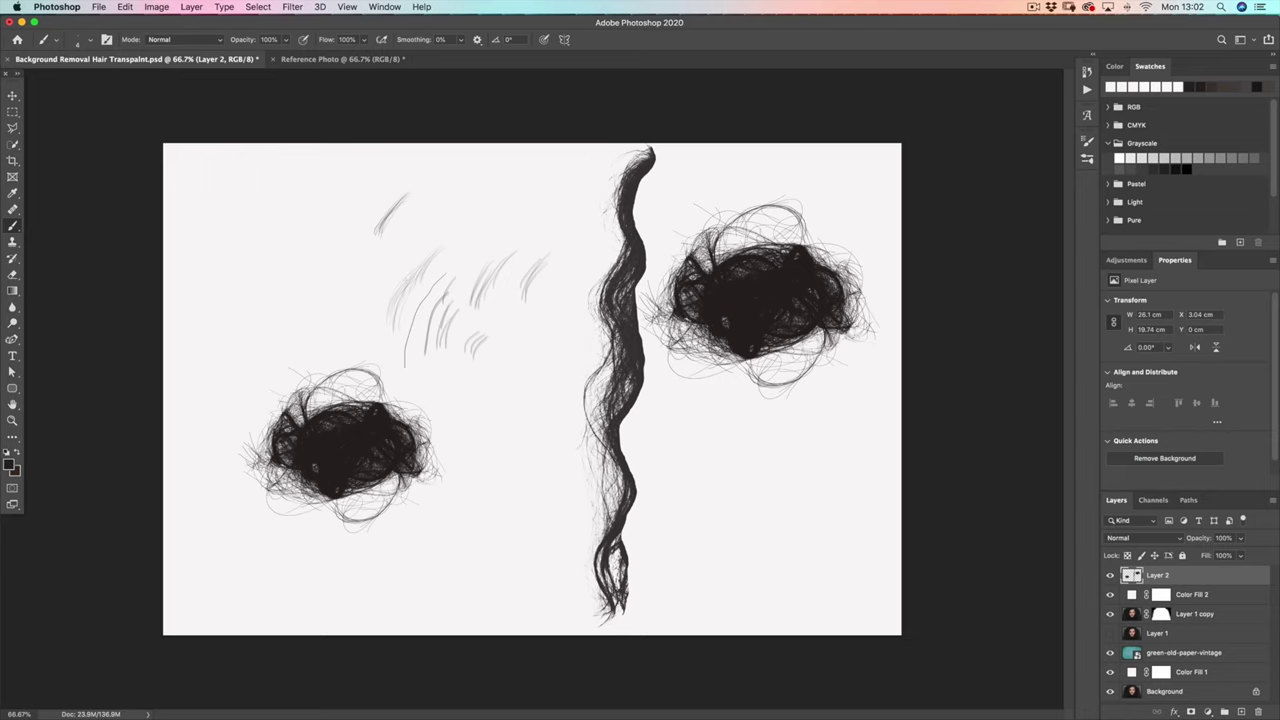
Step: Delete the test-stroke layer and the near-white Color Fill 2 layer above the masked model
mouse_move(1191, 580)
left_mouse_down()
mouse_move(1205, 660)
mouse_move(1258, 712)
left_mouse_up()
left_click_drag(1204, 577, 1259, 712)
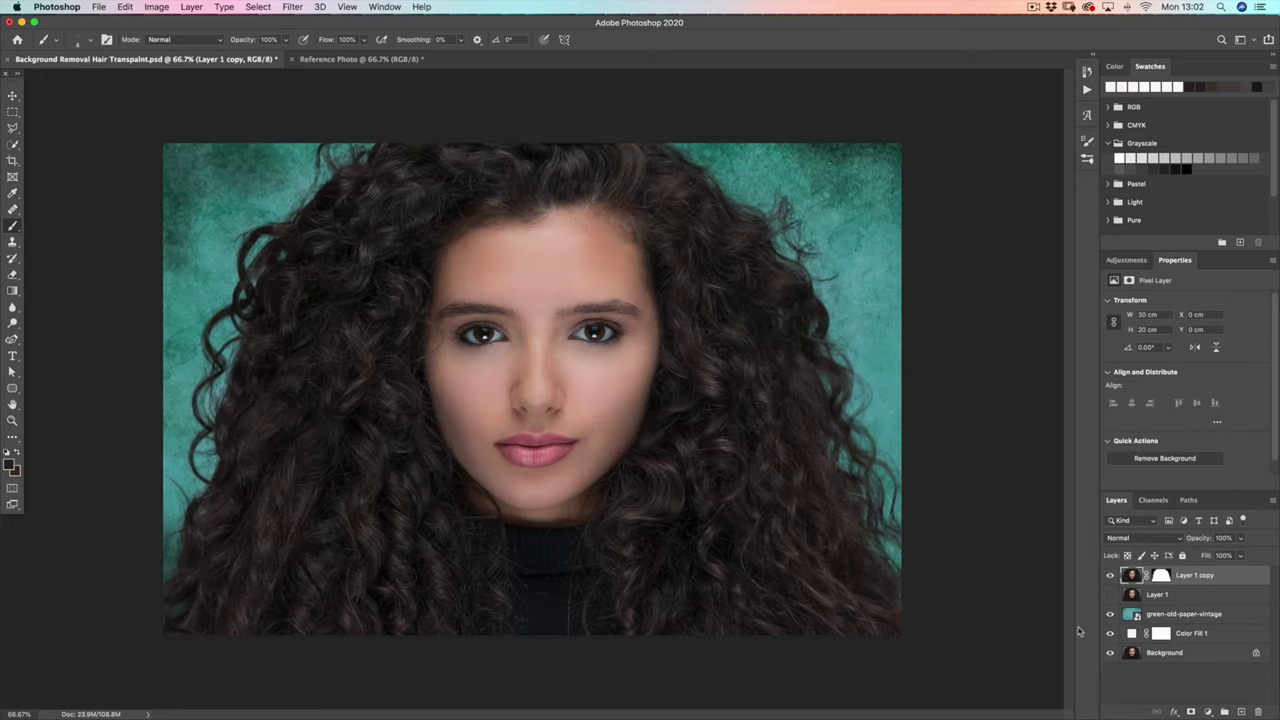
Step: Arrange the composite and the Reference Photo side by side with Tile All Vertically
left_click(12, 420)
left_click_drag(257, 171, 285, 246)
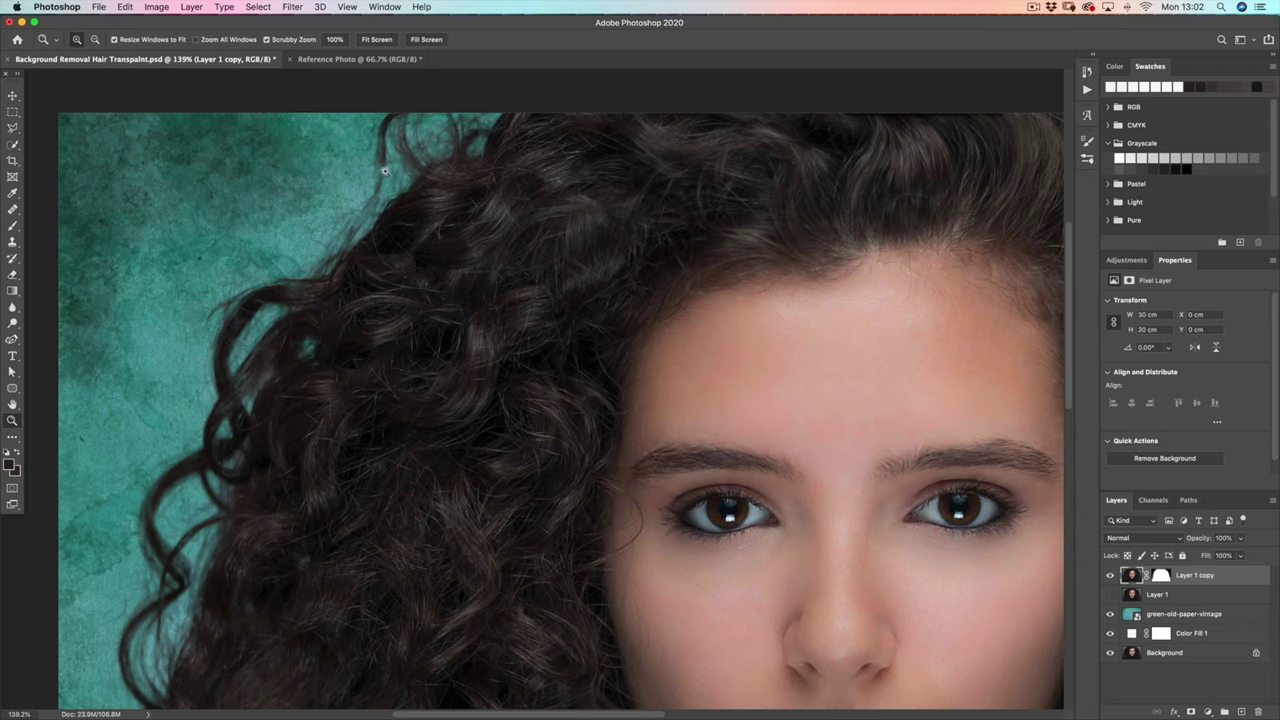
left_click(339, 60)
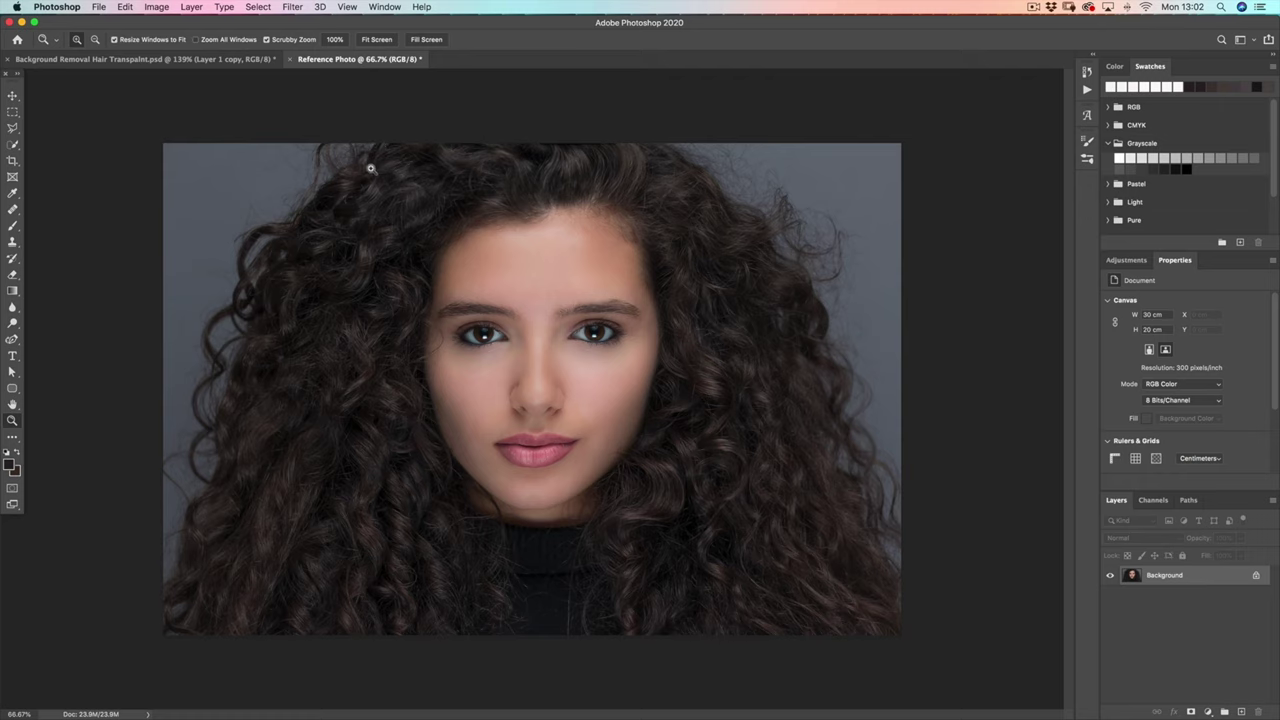
left_click(184, 63)
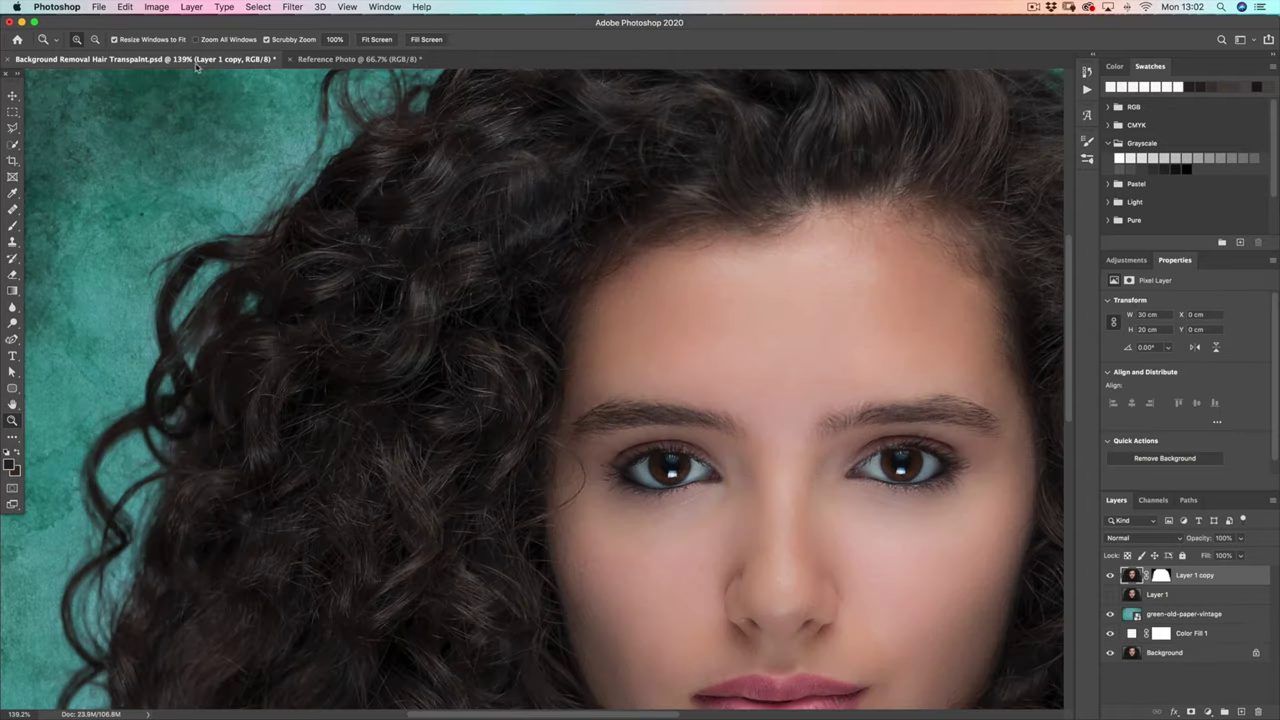
left_click(326, 62)
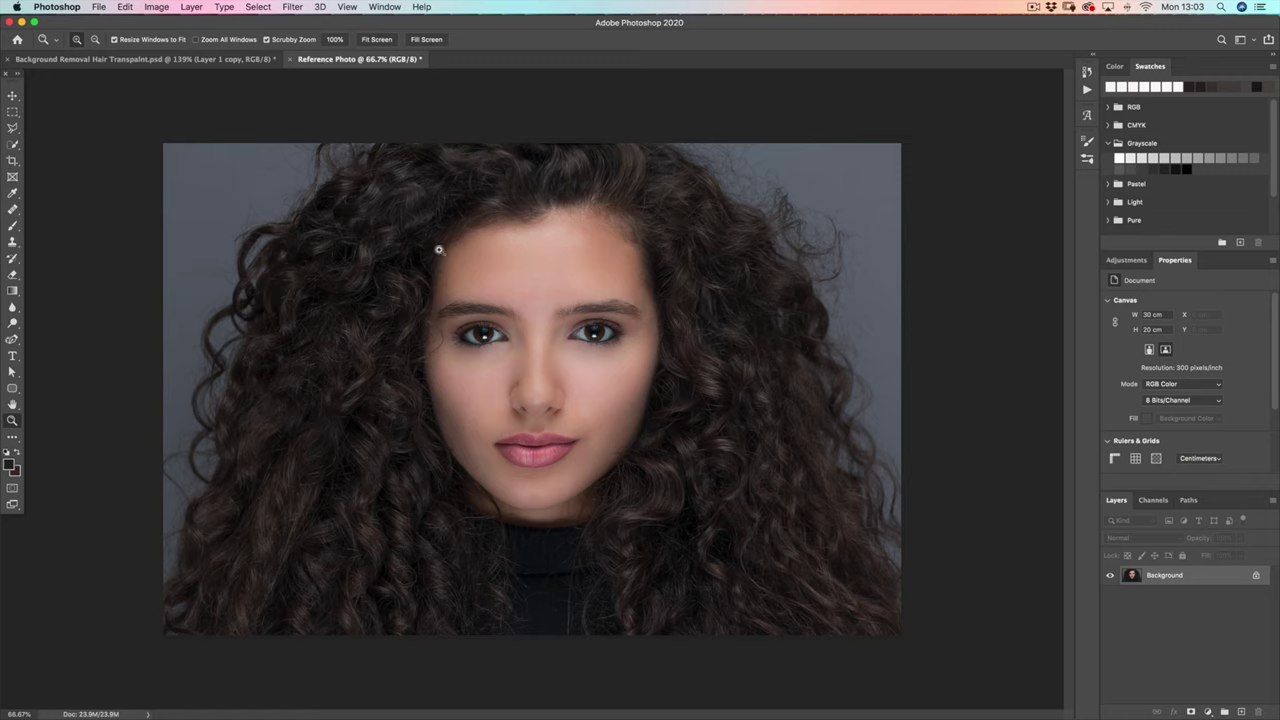
left_click(388, 7)
mouse_move(394, 27)
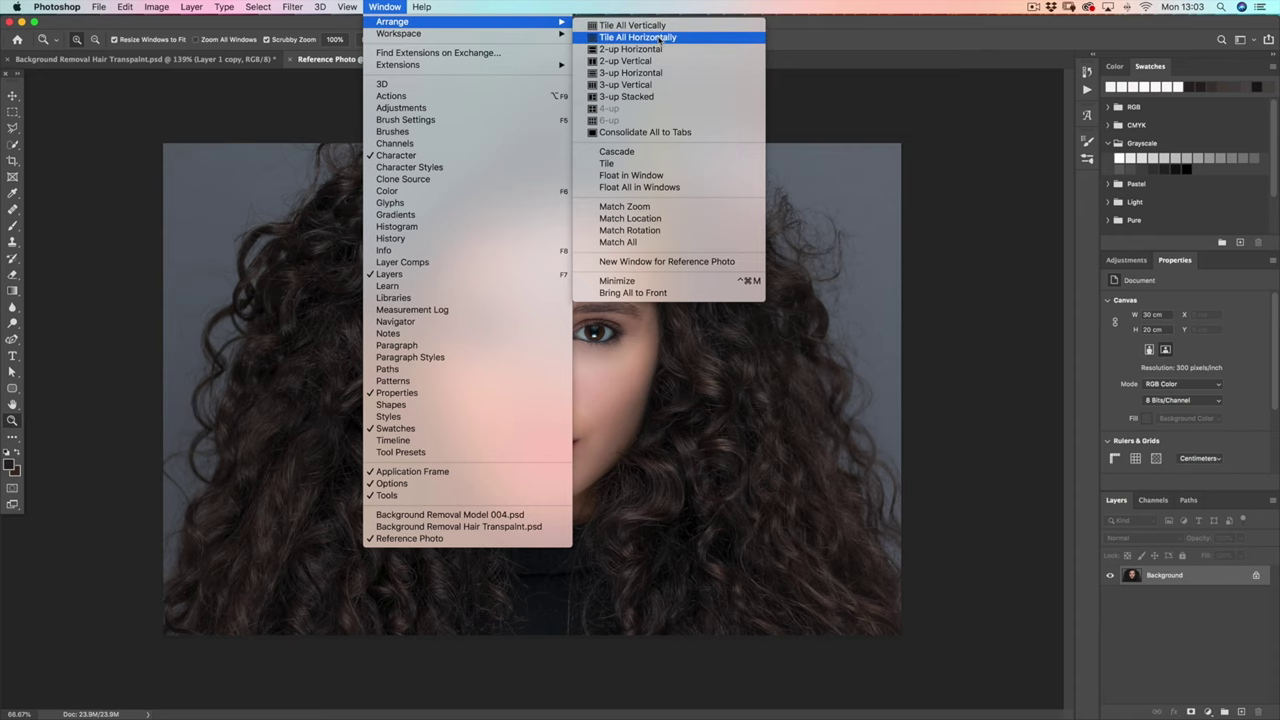
left_click(660, 25)
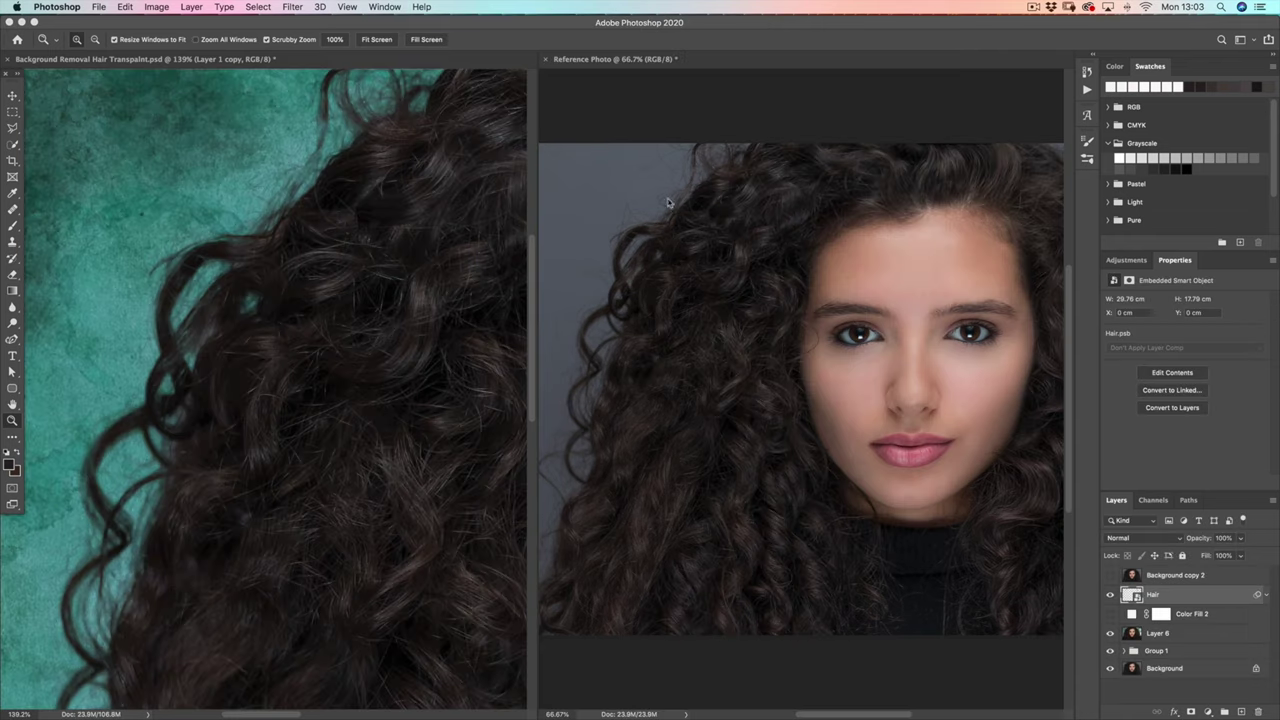
Step: Match both documents at 200% zoom on the same upper-left hair edge to compare the cutout with the original strands
left_click(365, 190)
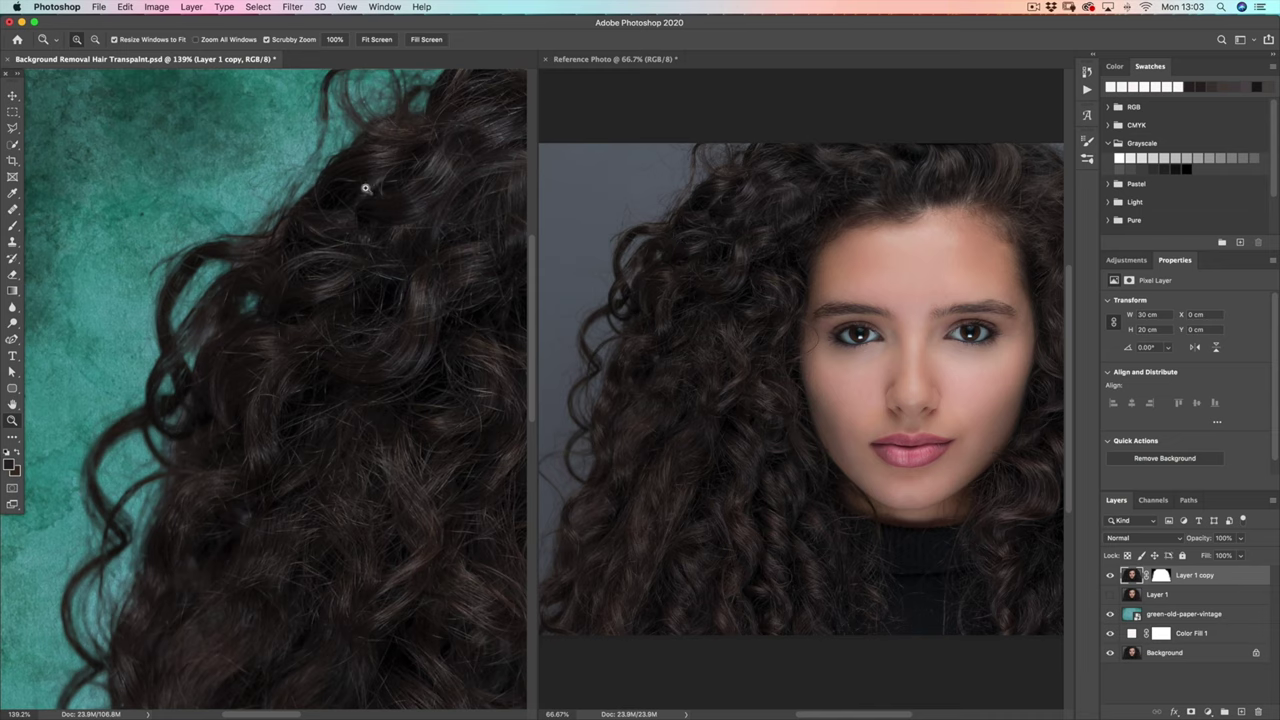
left_click_drag(394, 171, 344, 195)
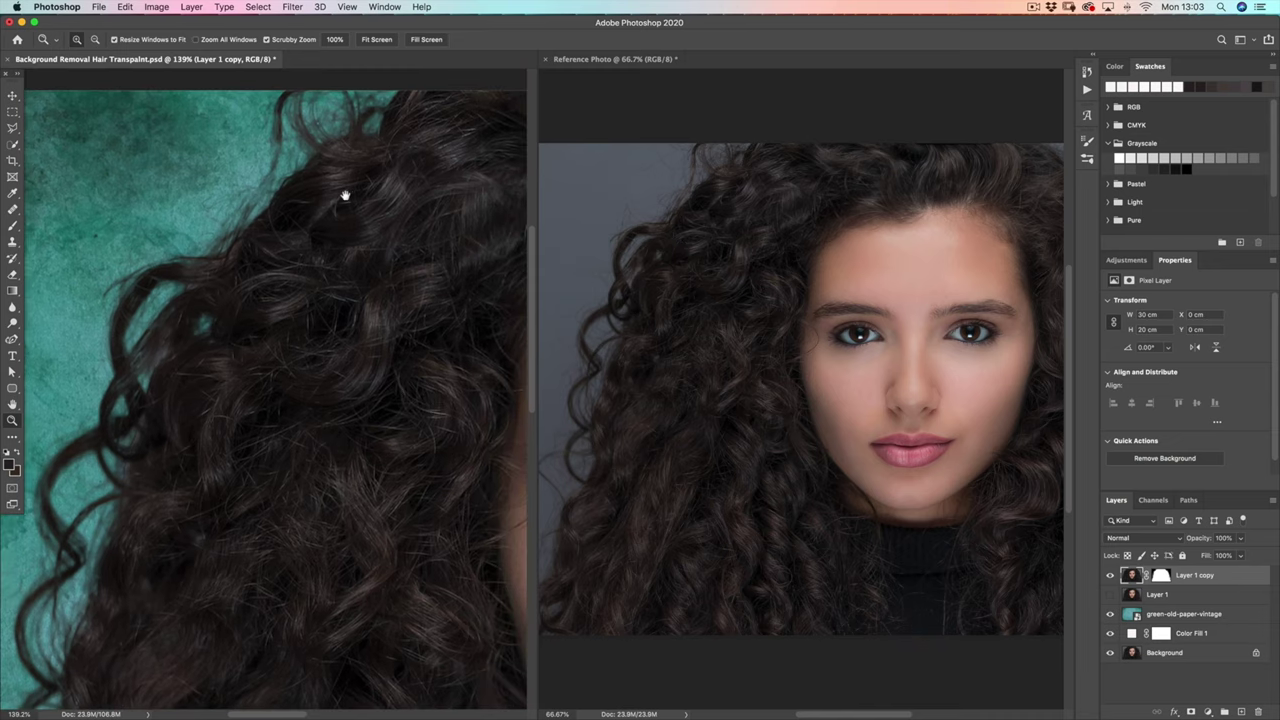
left_click(752, 245)
left_click(704, 184)
left_click(679, 179)
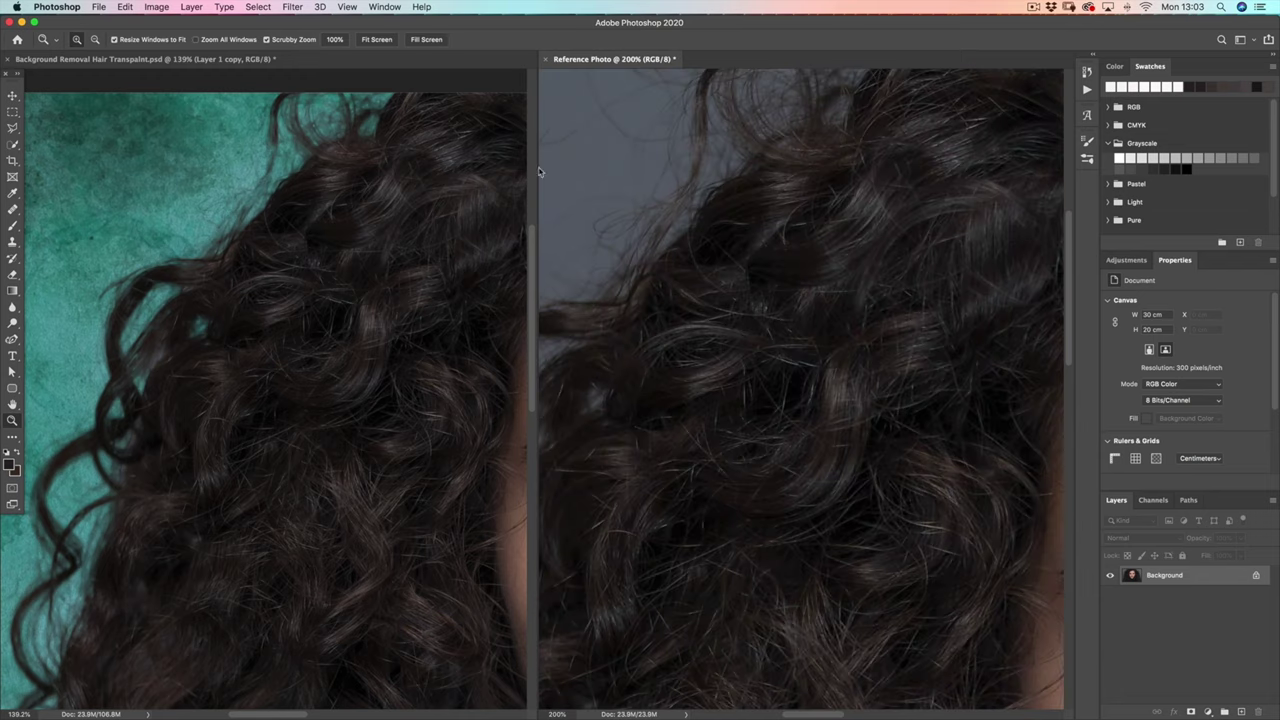
left_click_drag(752, 211, 790, 259)
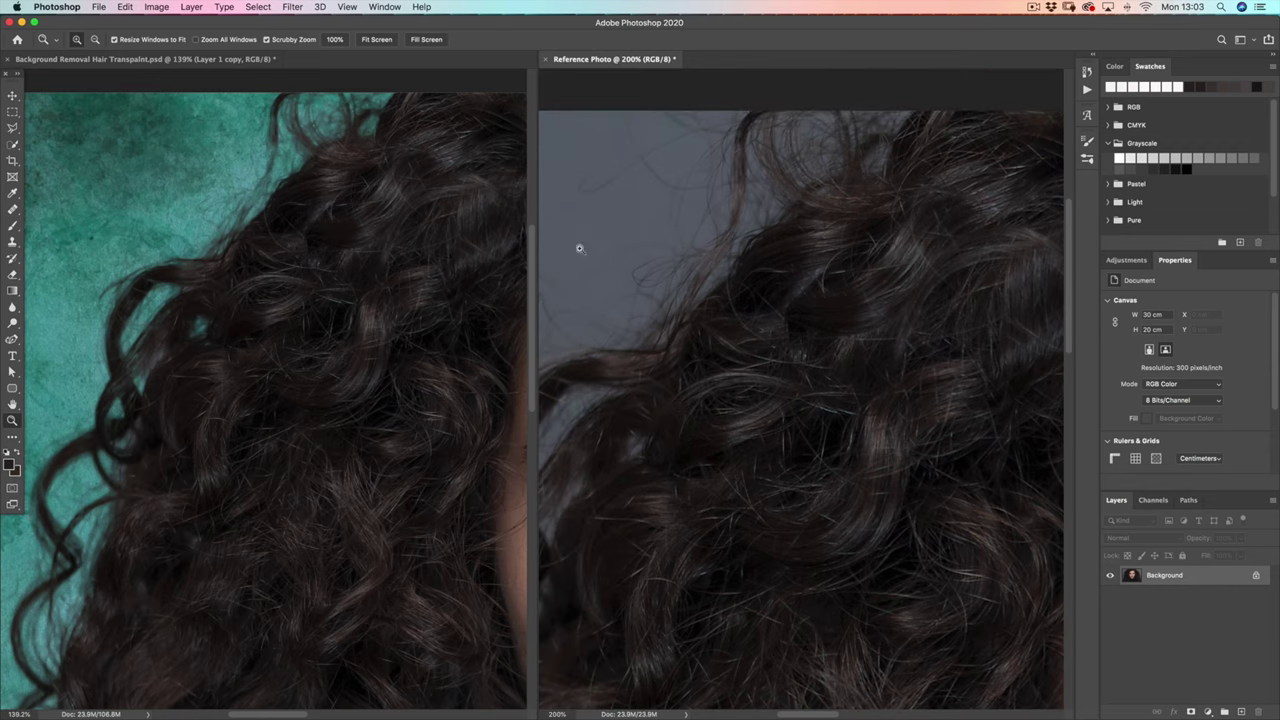
left_click(310, 253)
left_click(312, 252)
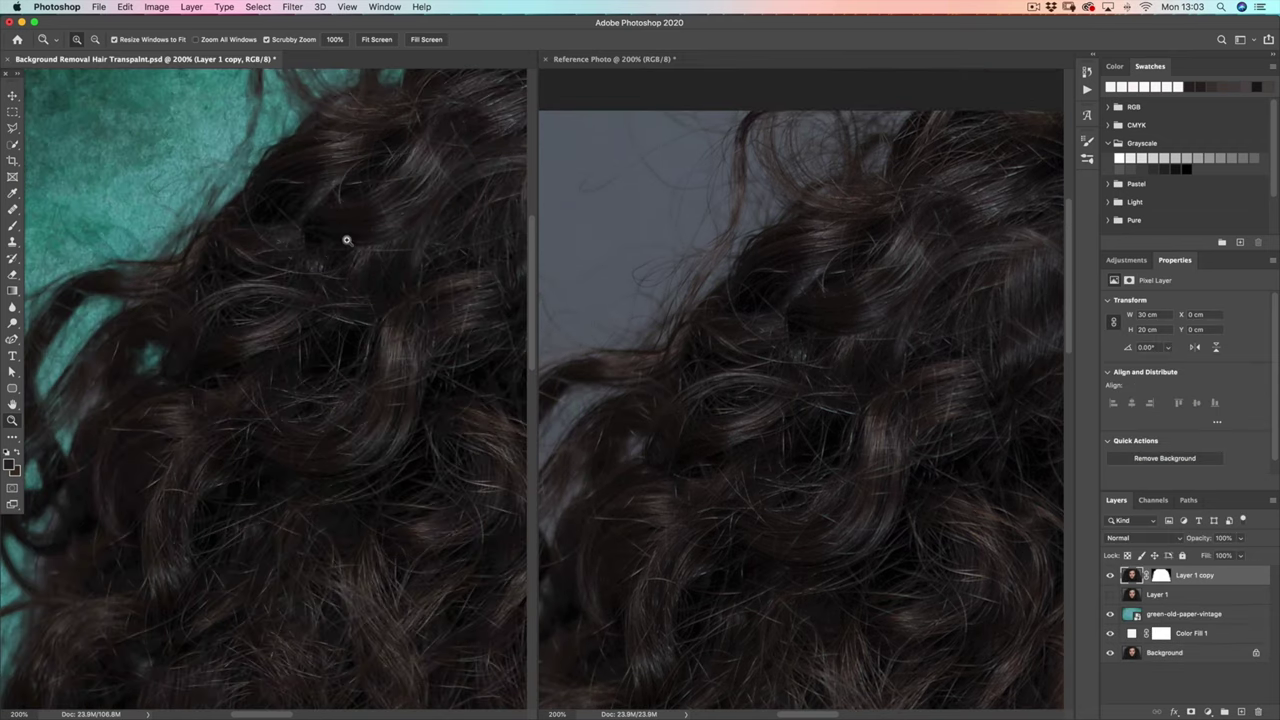
scroll(346, 240, "up", 5)
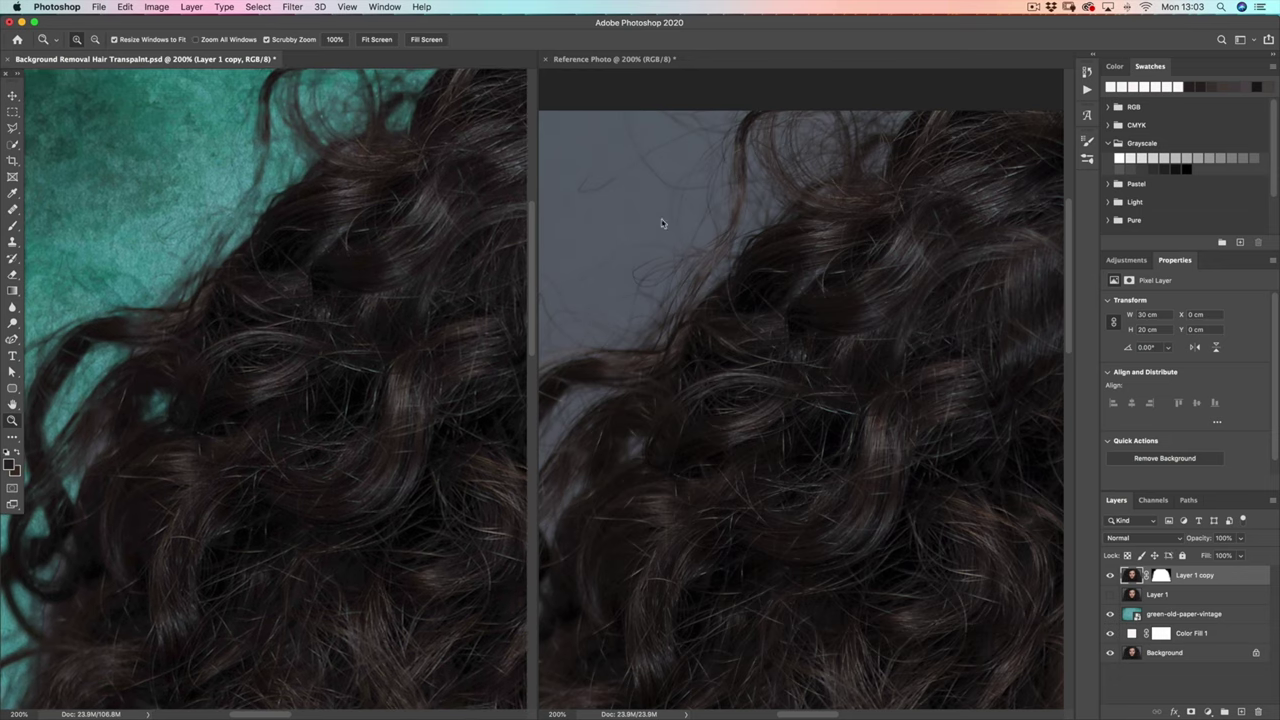
left_click(732, 233)
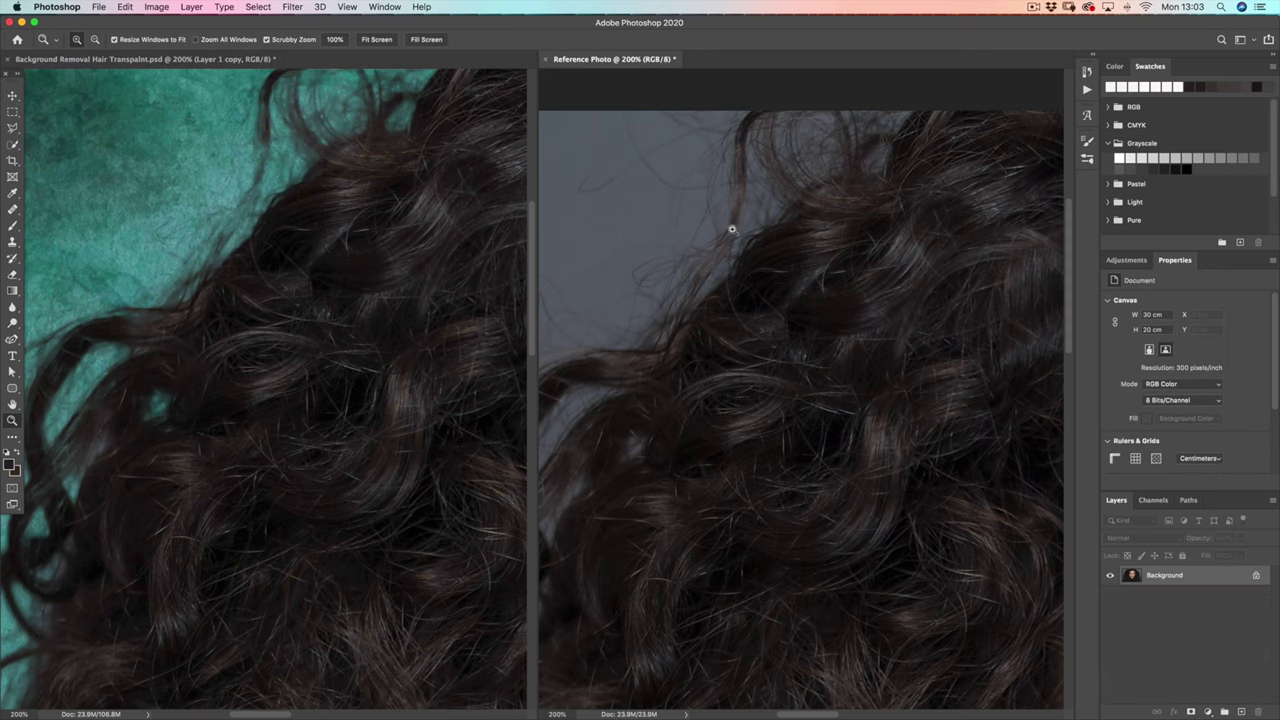
left_click_drag(732, 232, 732, 194)
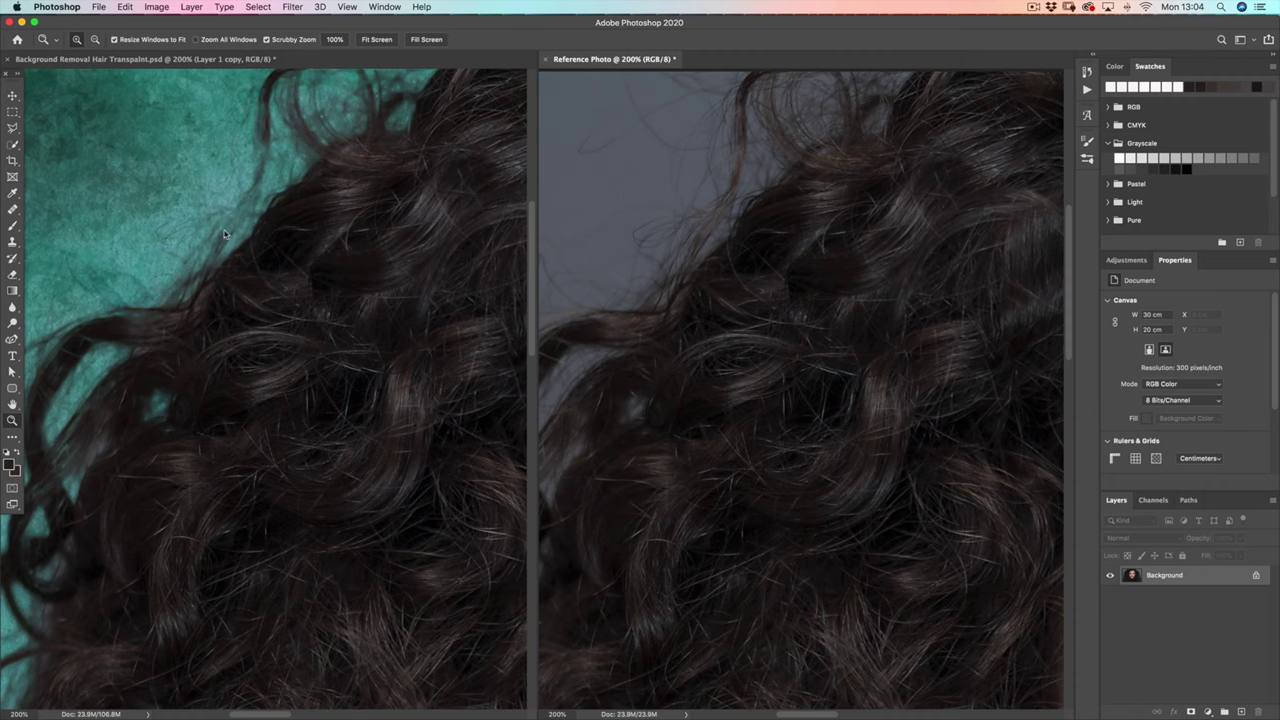
Step: Choose the Tight Hair Strands PPCo brush at 33 px for painting
left_click(13, 227)
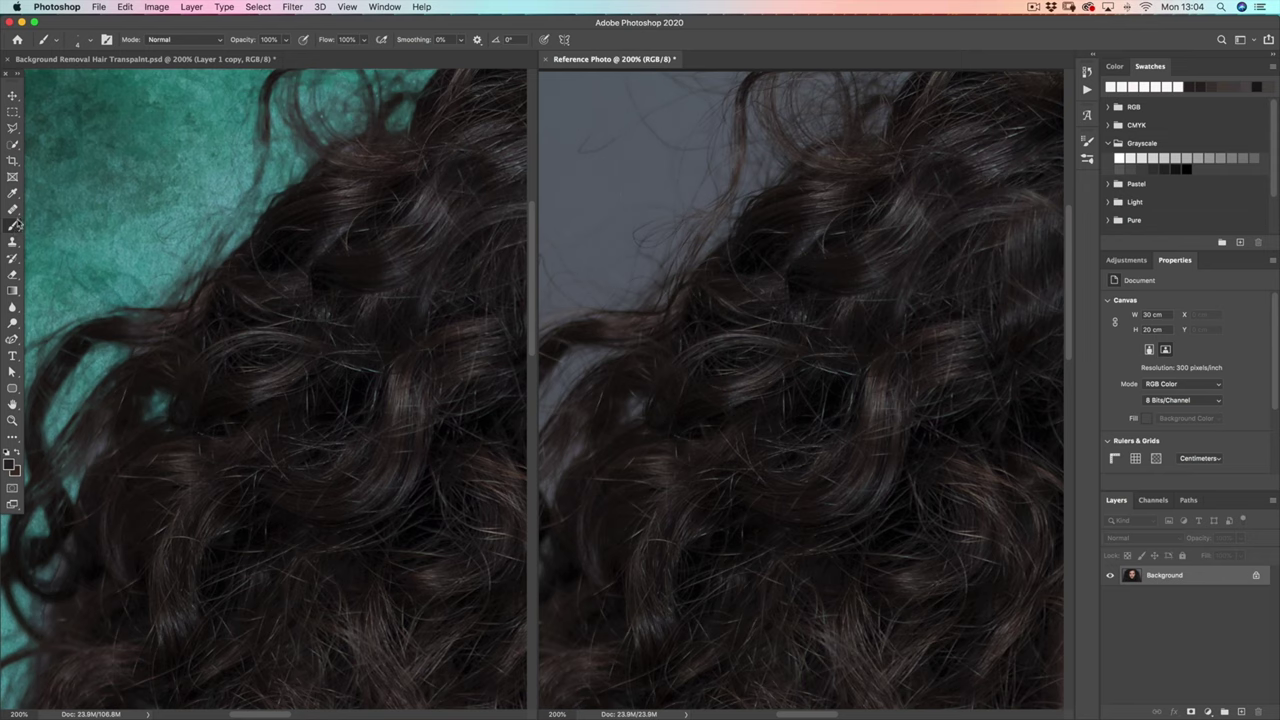
left_click(90, 43)
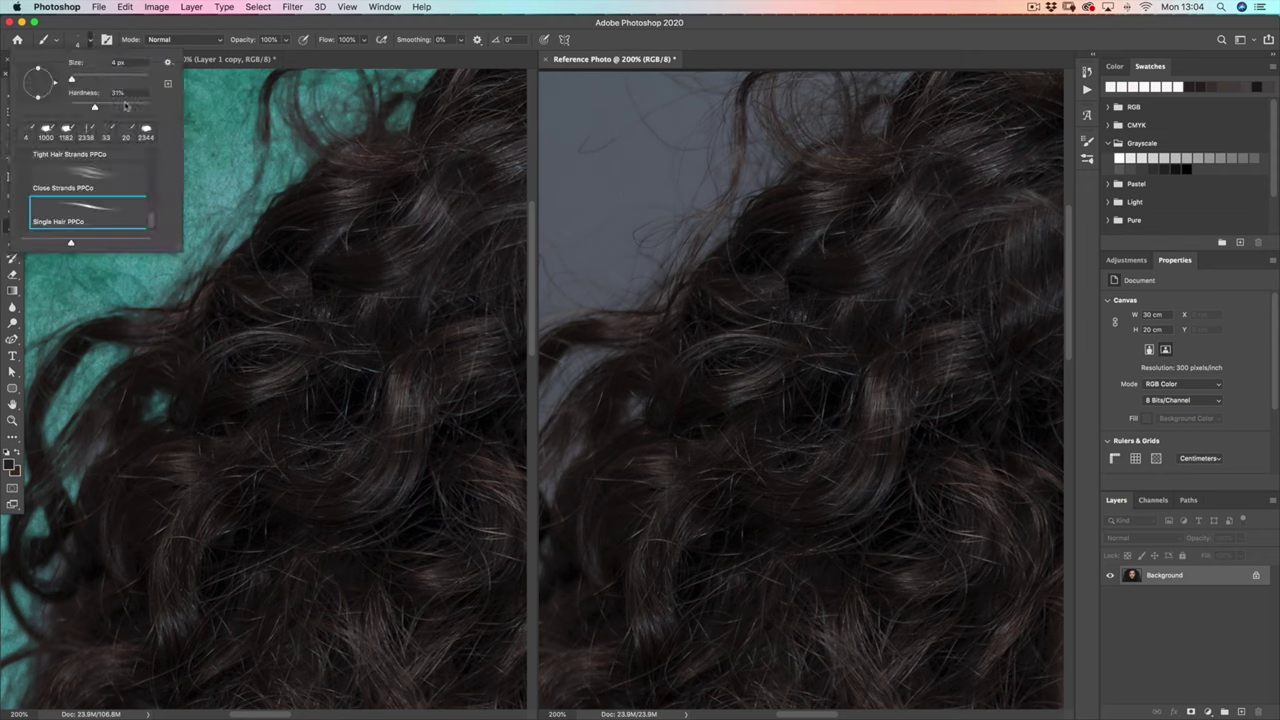
scroll(150, 223, "up", 2)
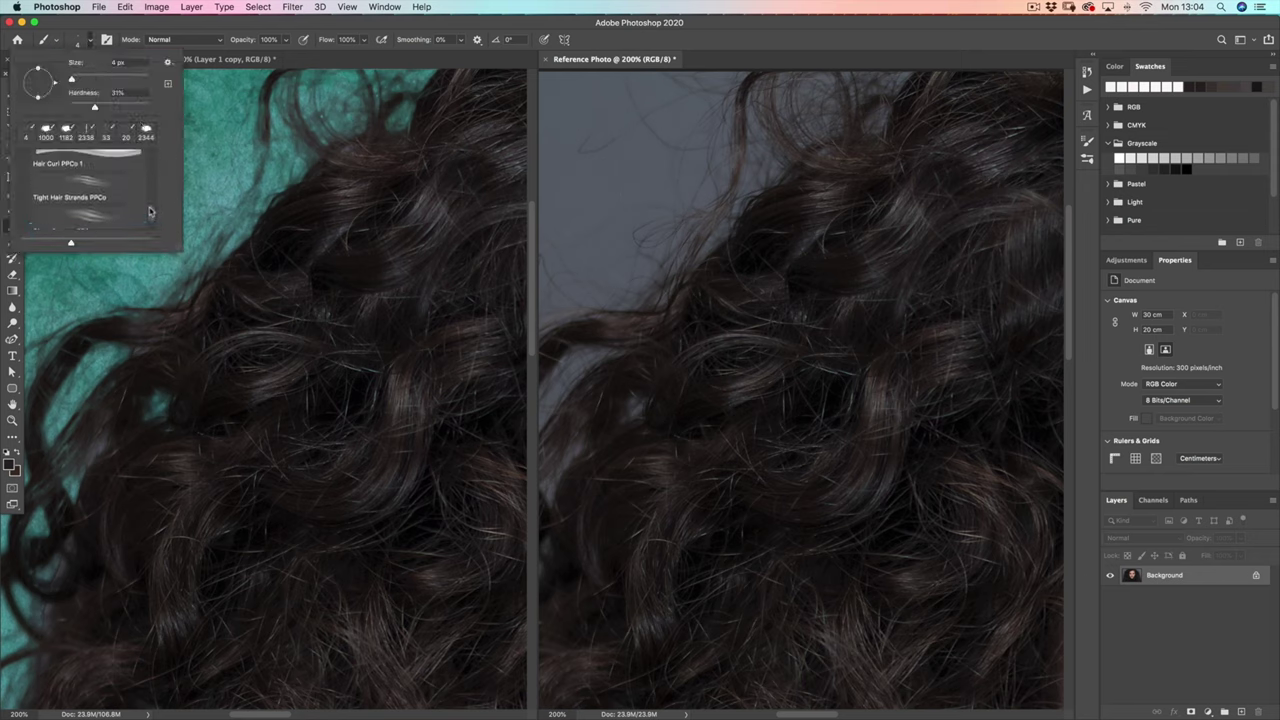
left_click(76, 177)
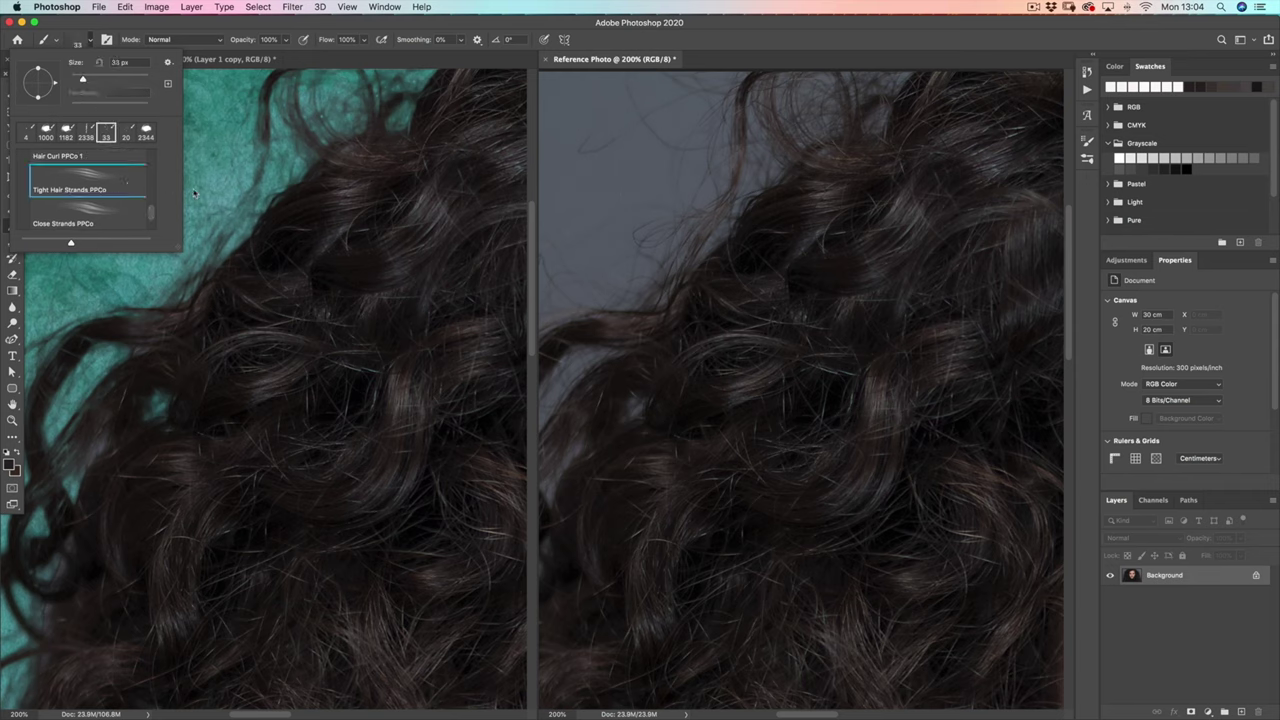
left_click(256, 212)
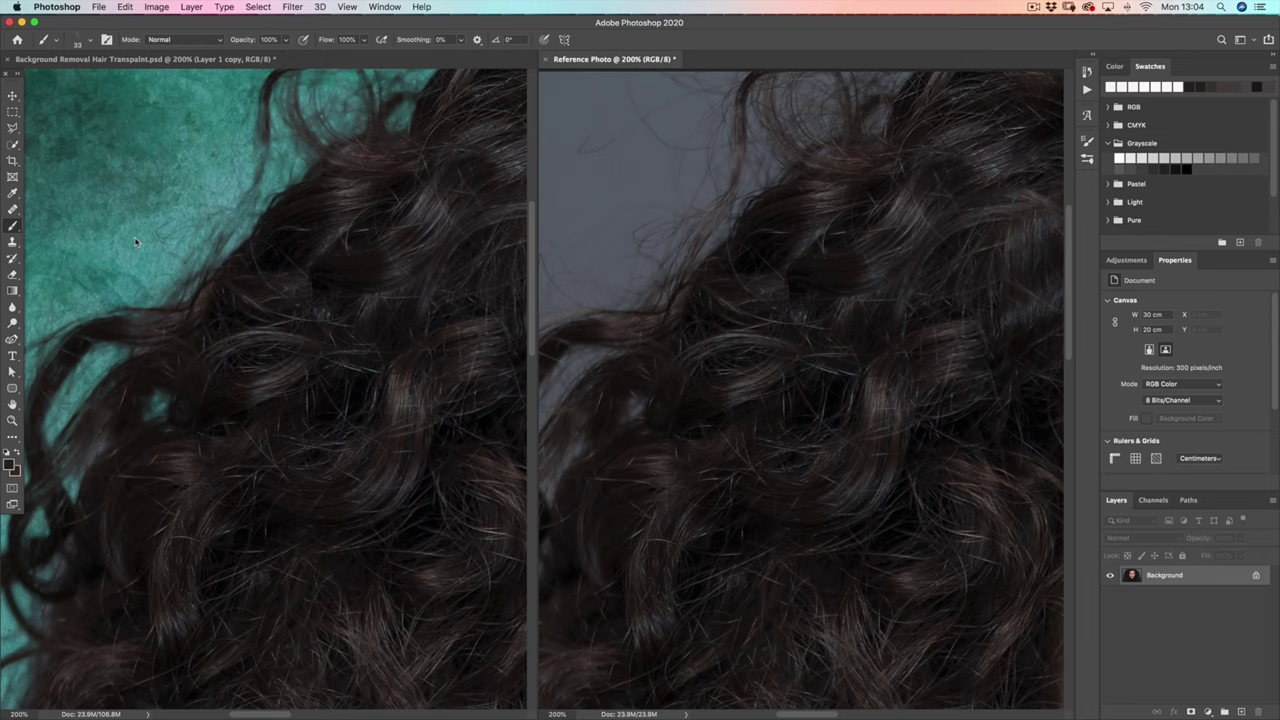
Step: Activate the green-background composite and sample a dark brown brush colour from the loose strand at the upper-left hair edge
left_click(205, 60)
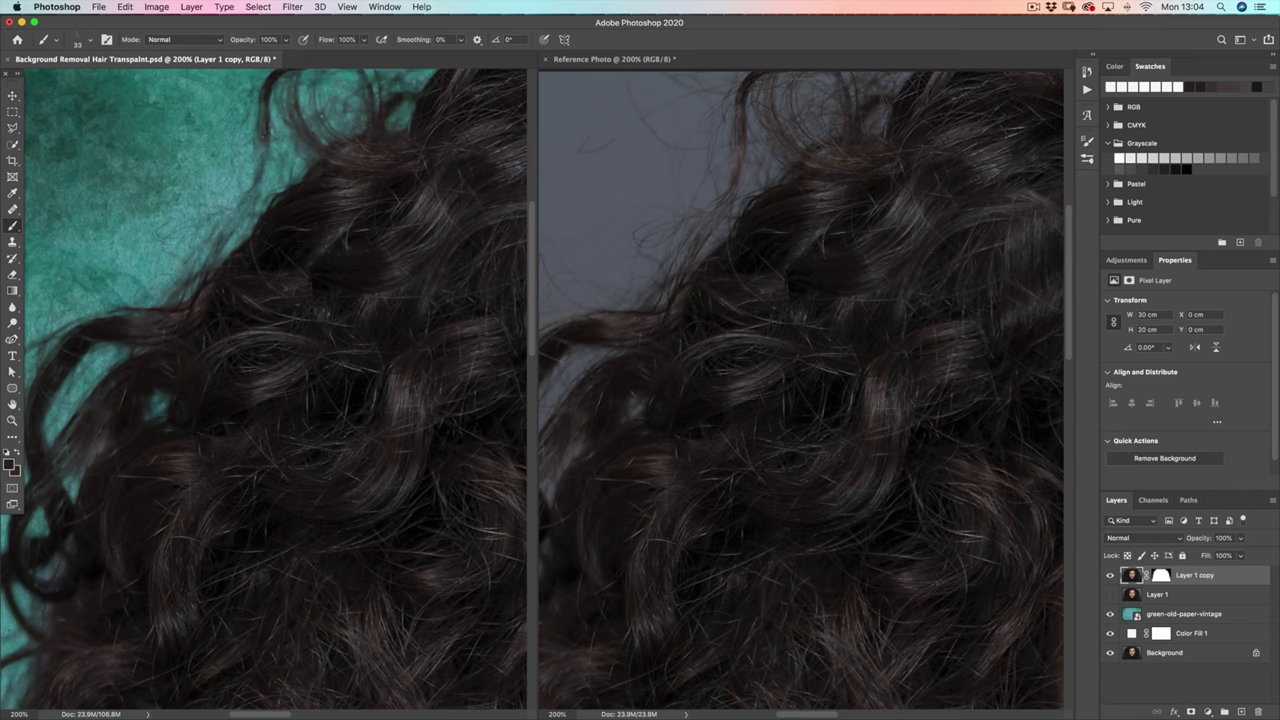
left_click(12, 193)
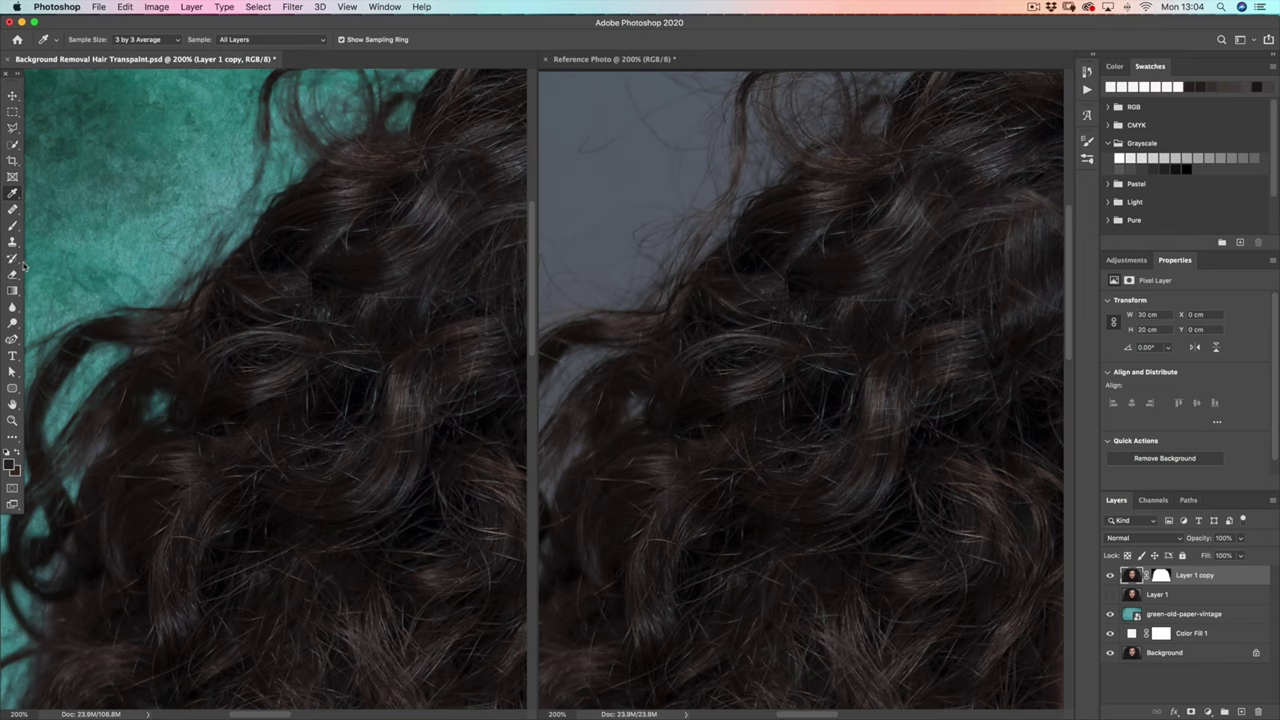
left_click(13, 226)
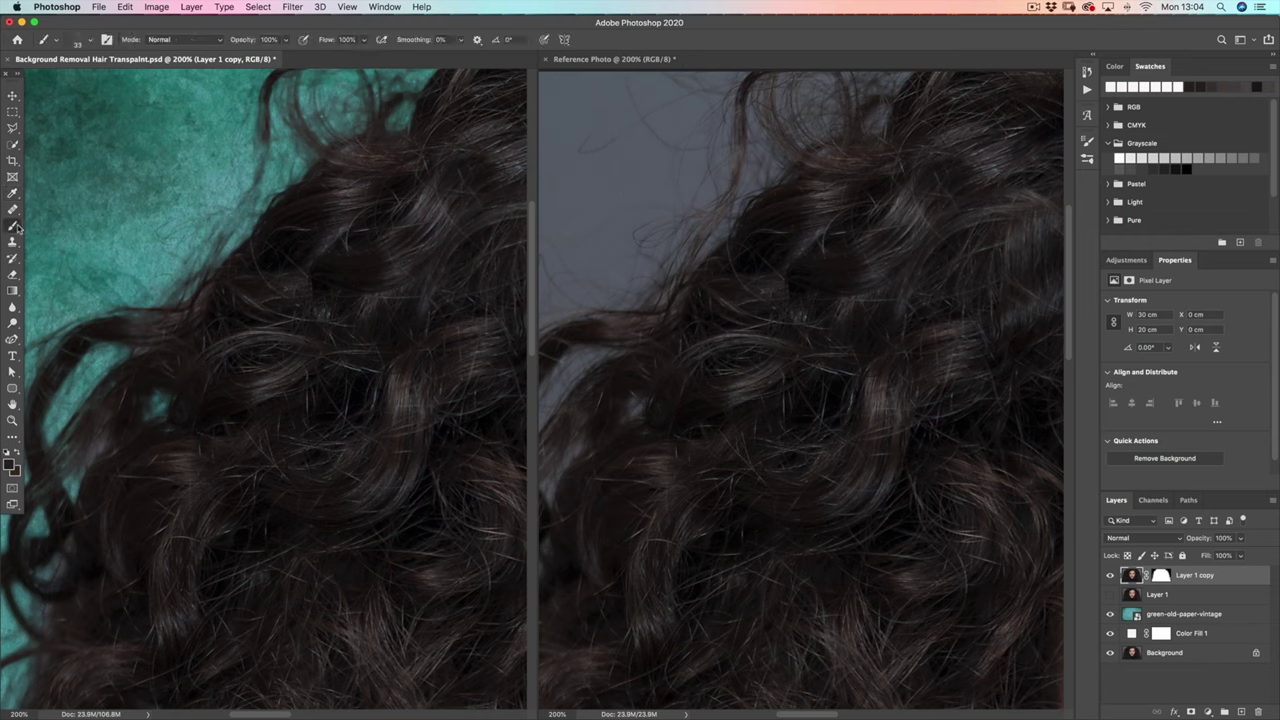
left_click(270, 128, "alt")
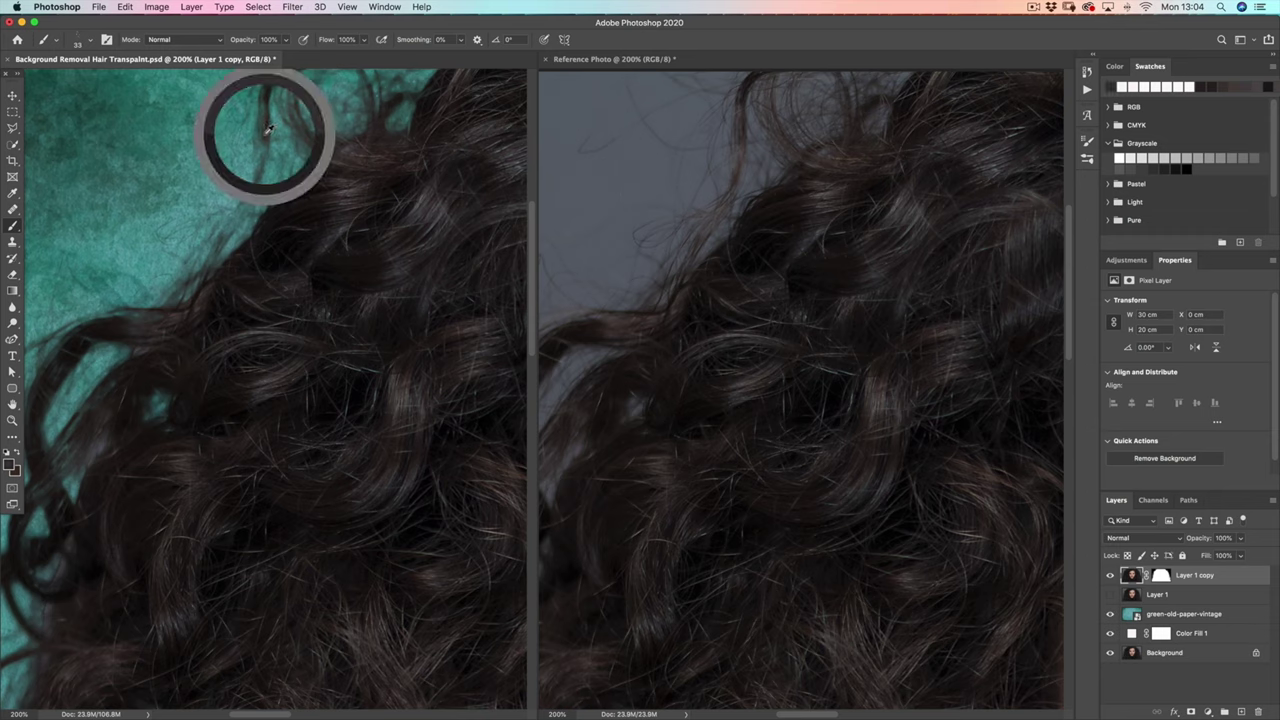
Step: Add a new layer above Layer 1 copy and name it Hair
left_click(1241, 712)
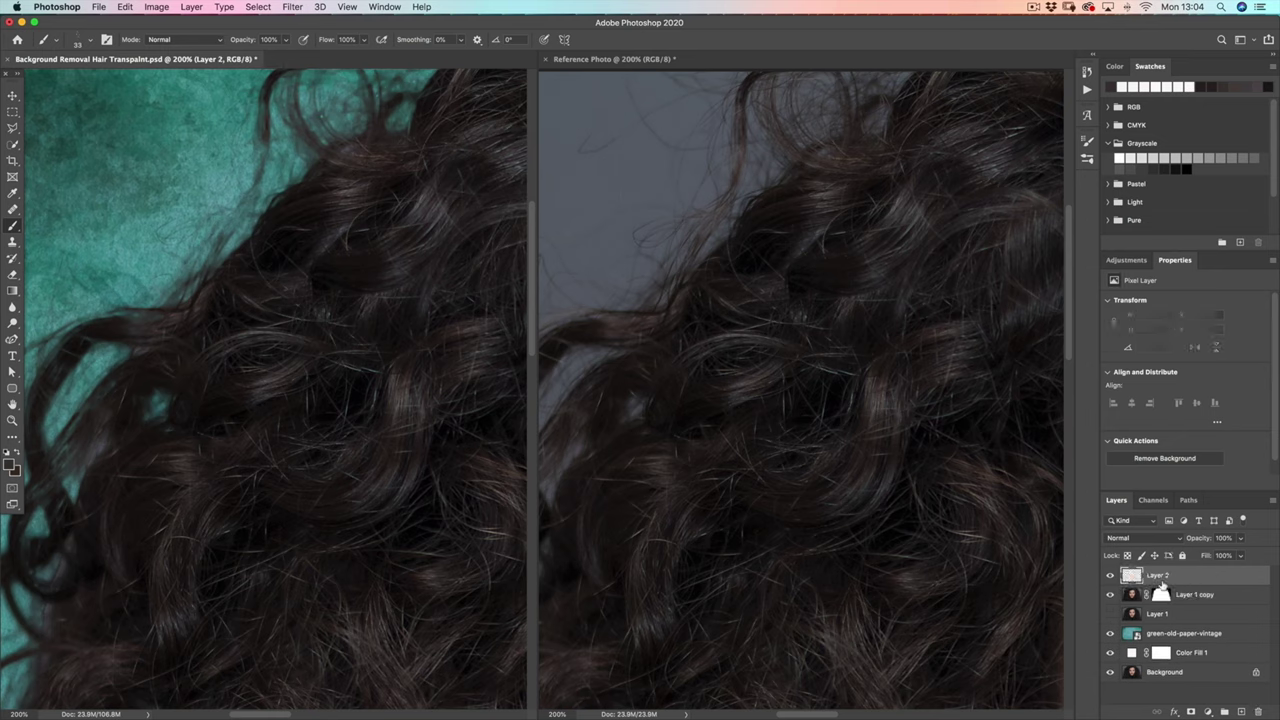
double_click(1159, 576)
type("Hair")
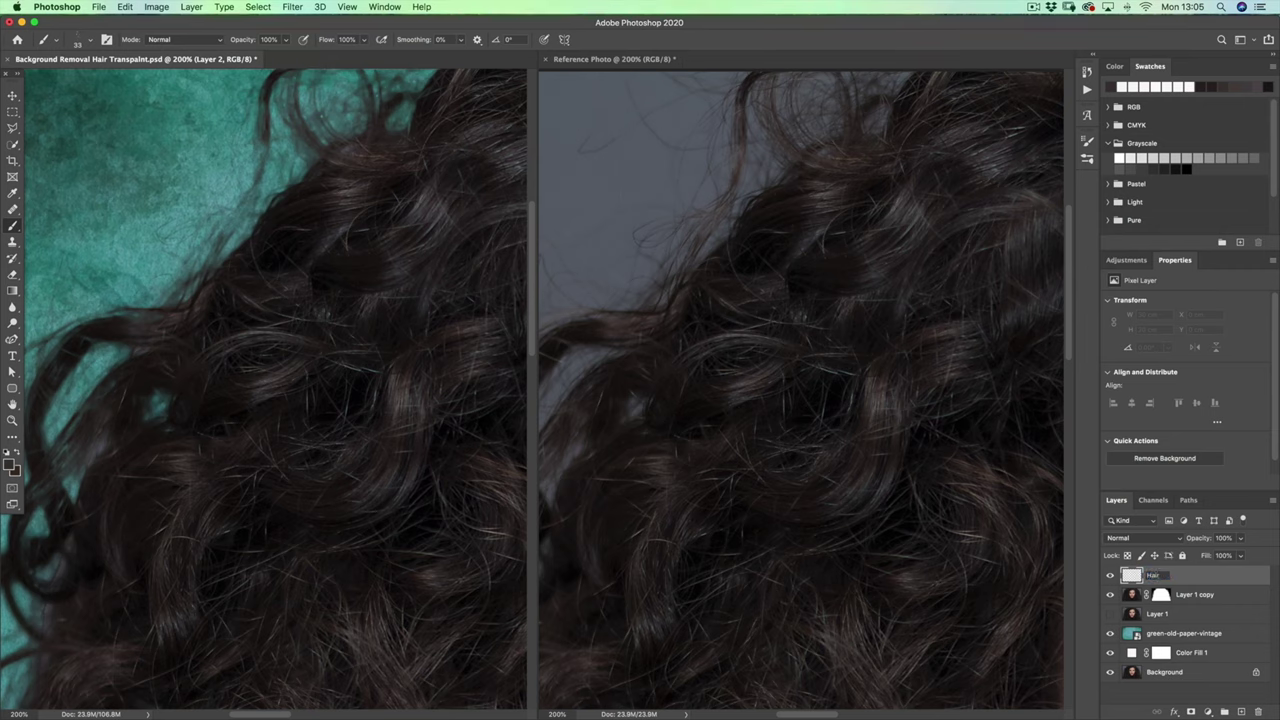
key("Return")
Step: Paint over the faded loose strand on the Hair layer, following its curve down to the hair mass
left_click_drag(268, 130, 288, 139)
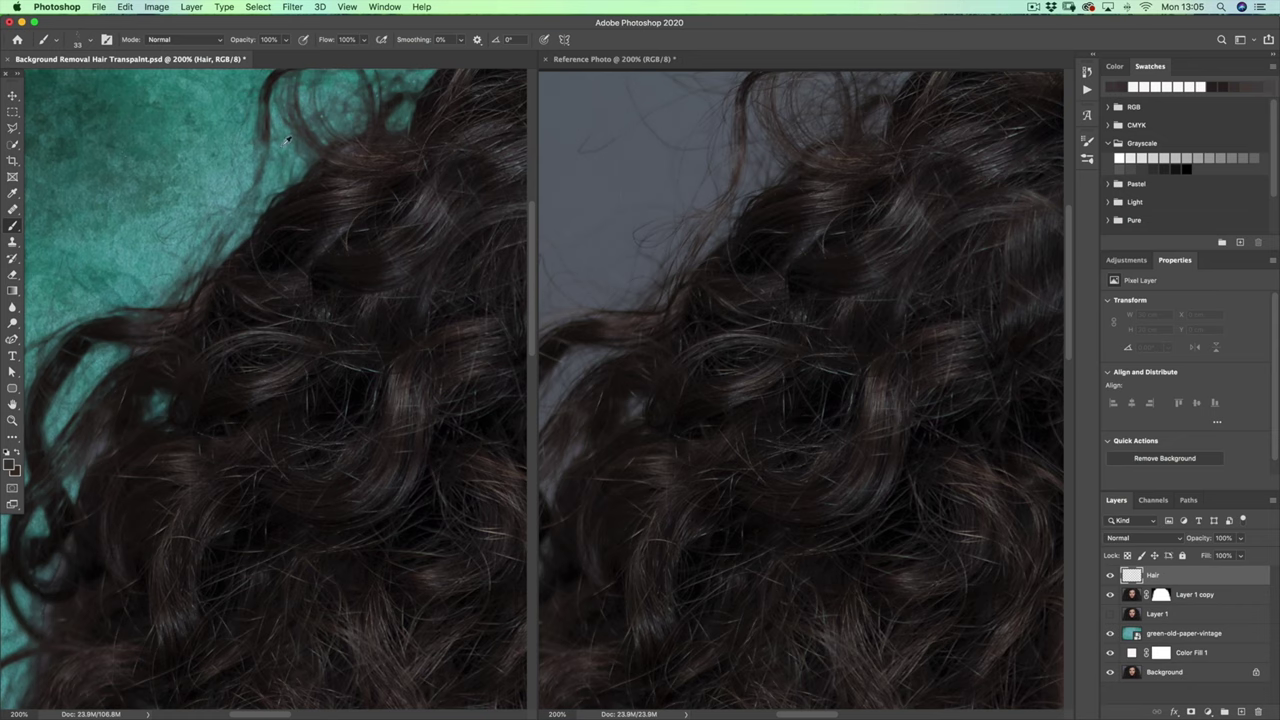
left_click(270, 120)
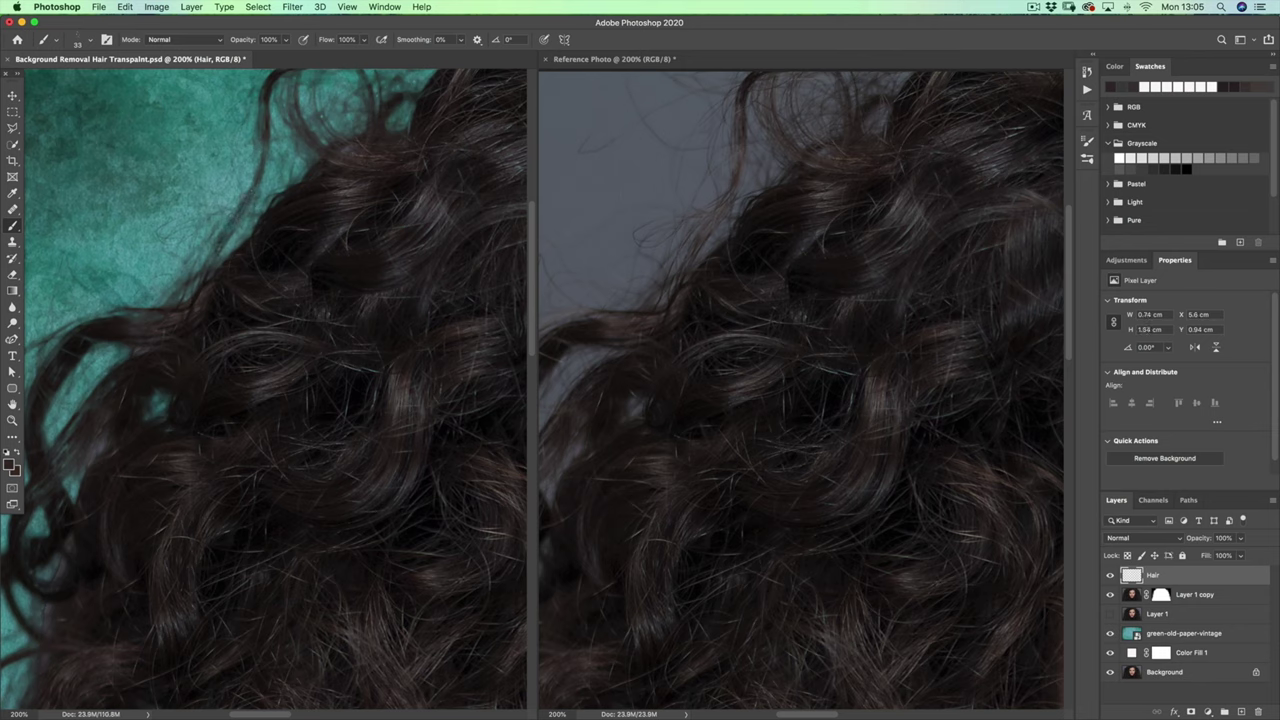
mouse_move(253, 186)
left_mouse_down()
mouse_move(249, 154)
mouse_move(259, 190)
mouse_move(230, 250)
left_mouse_up()
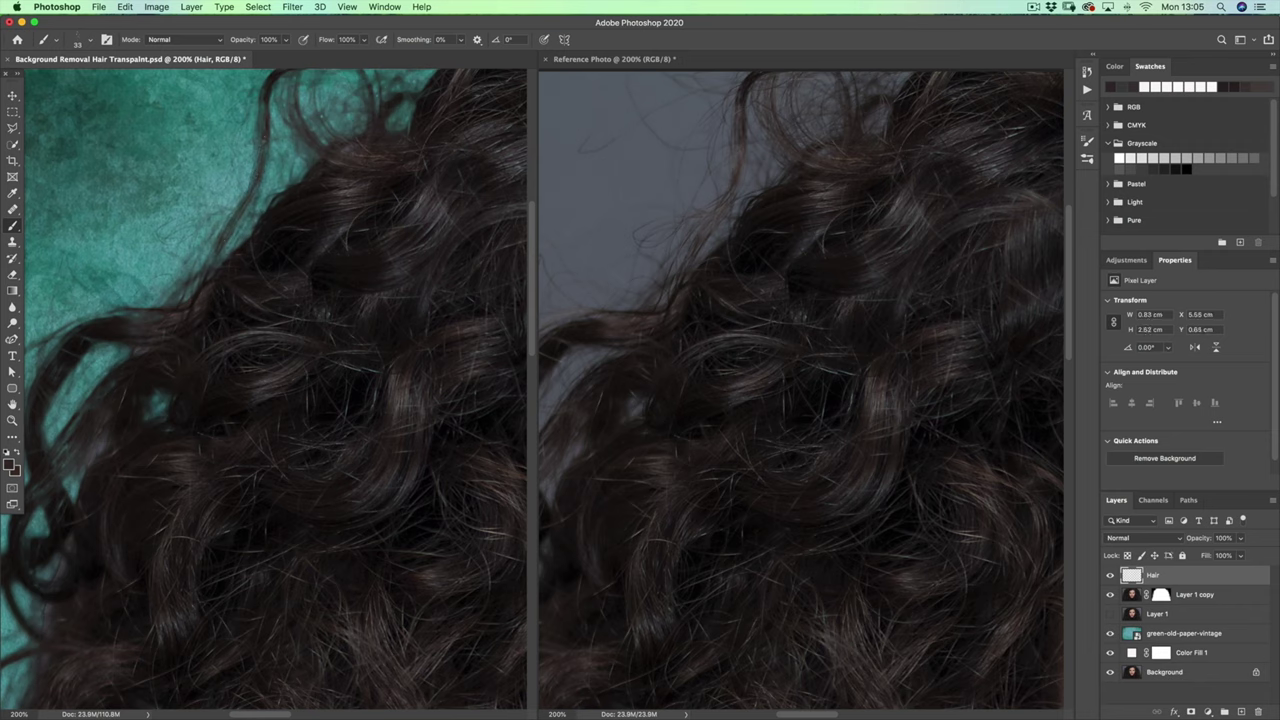
left_click_drag(242, 229, 228, 247)
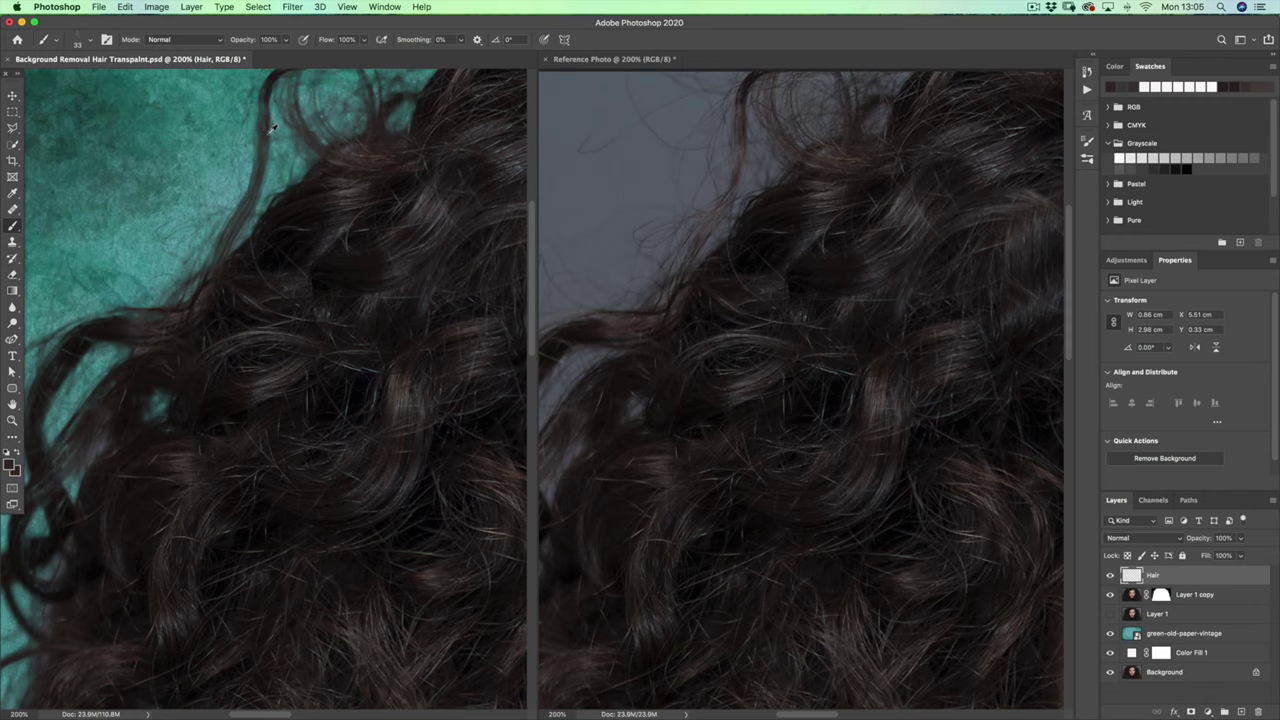
Step: Resample darker hair tones and extend the loose strand's lower end until it blends into the hair edge
left_click(348, 186)
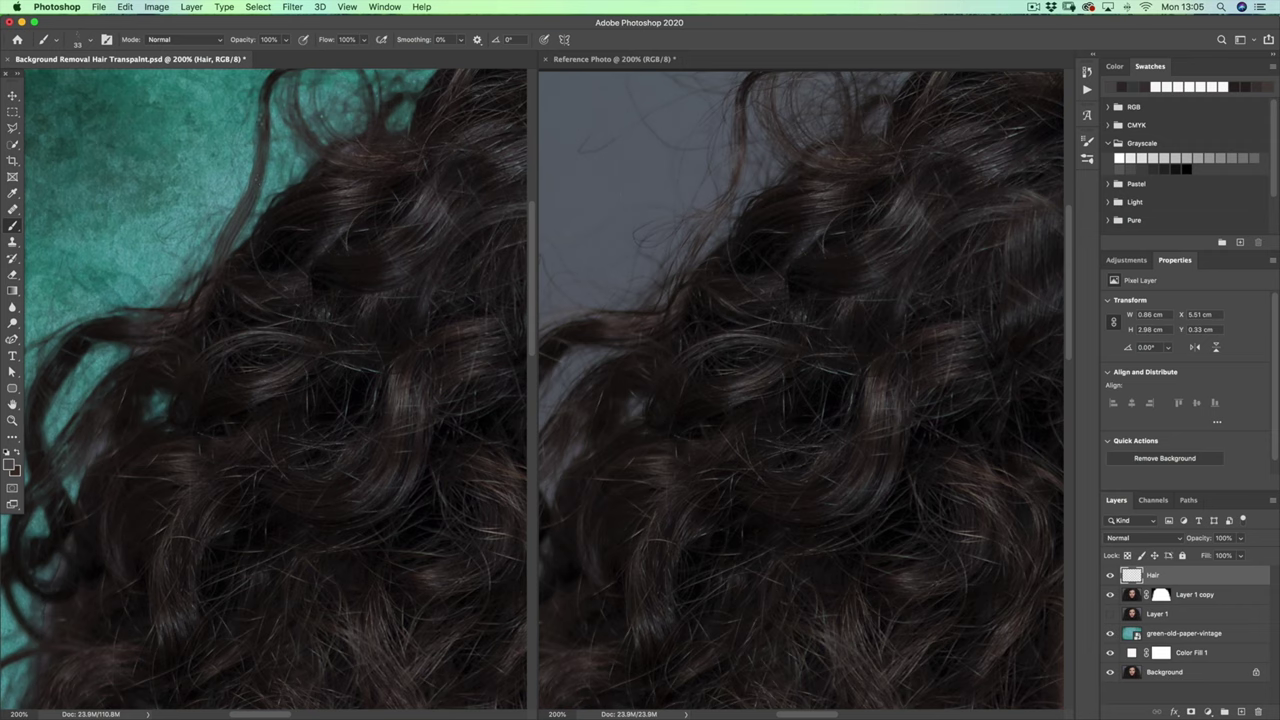
left_click(268, 85, "alt")
key("ctrl+z")
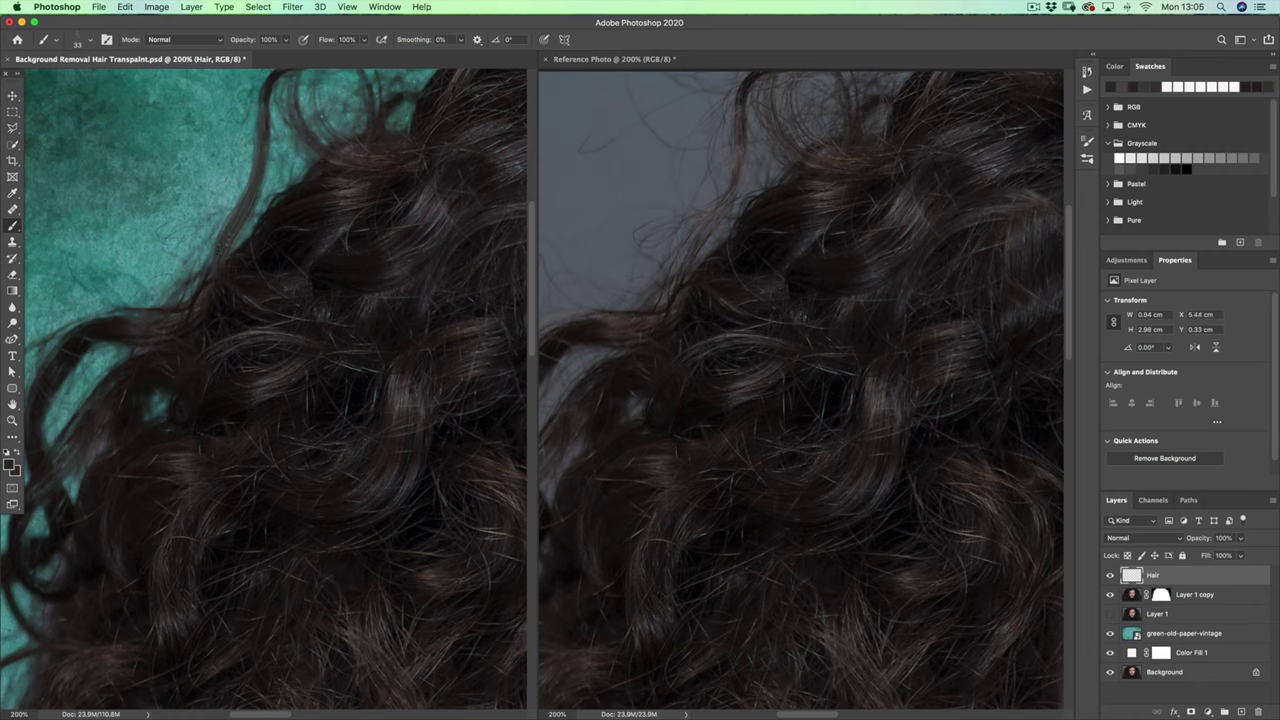
left_click(285, 246, "alt")
left_click_drag(212, 266, 211, 287)
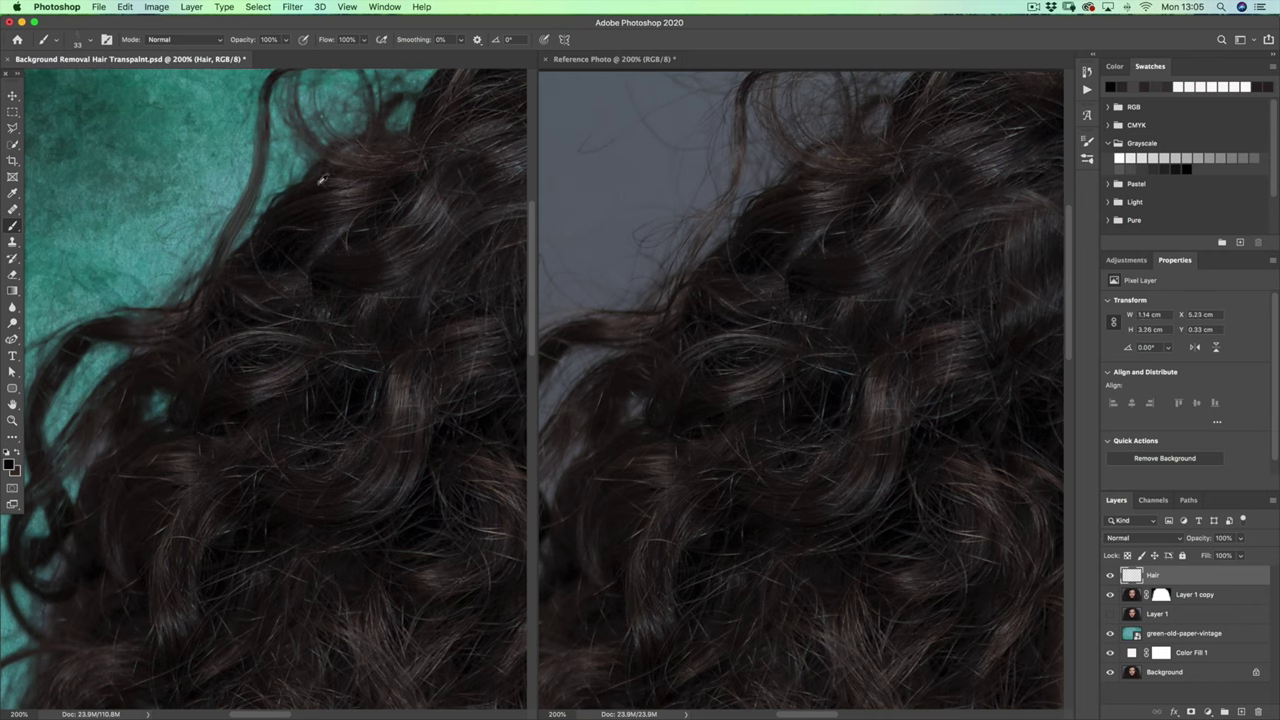
Step: Sample nearby hair tones and reinforce the strand's upper end and the curled loops beside it
left_click(321, 180, "alt")
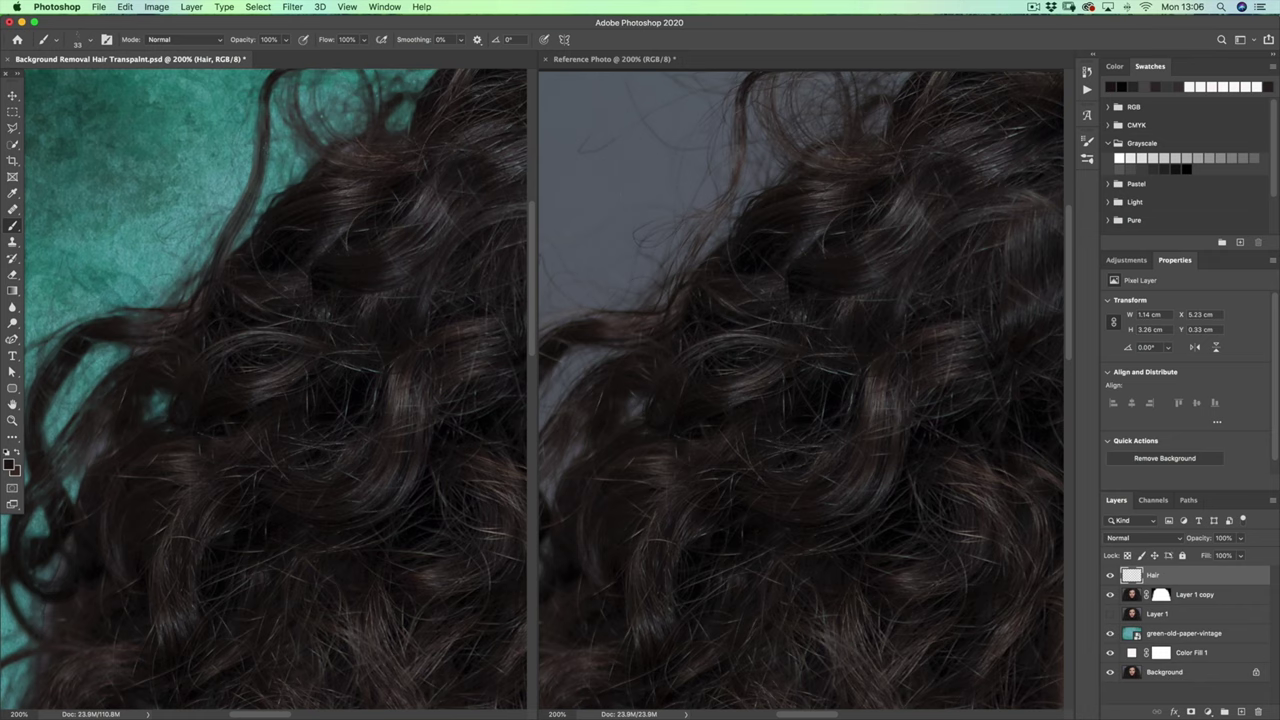
left_click(276, 76, "alt")
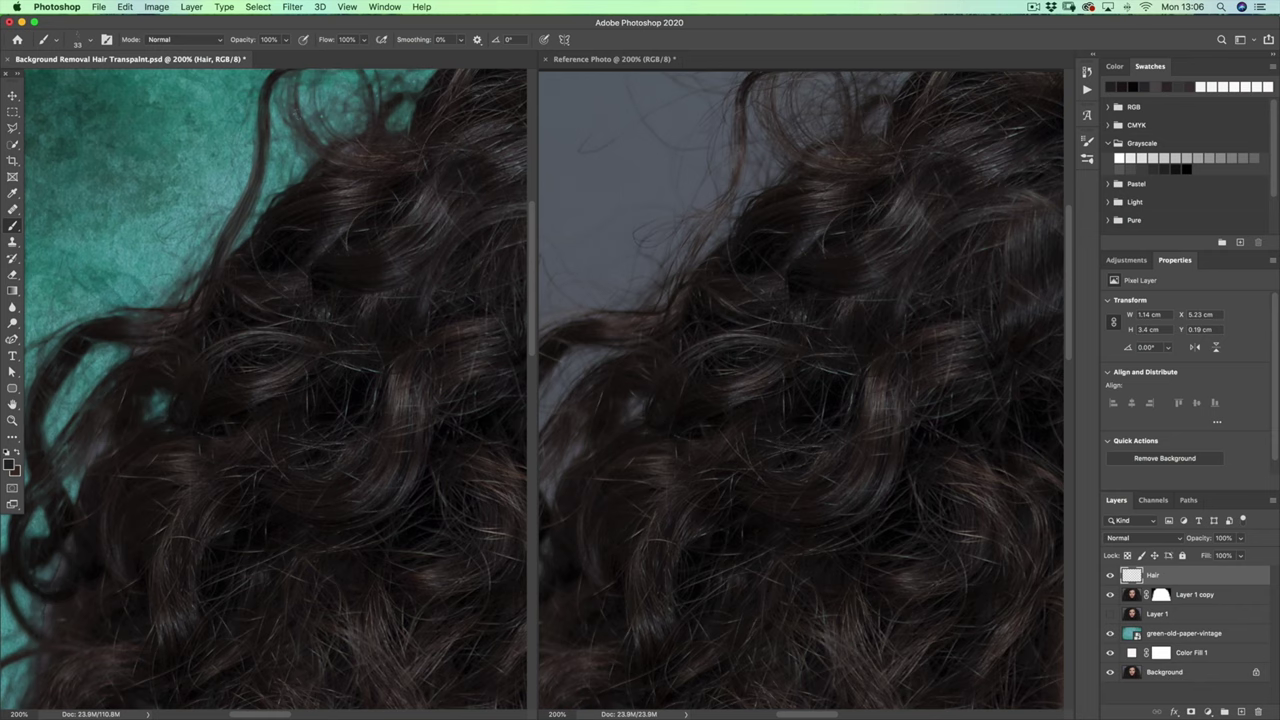
left_click(310, 128, "alt")
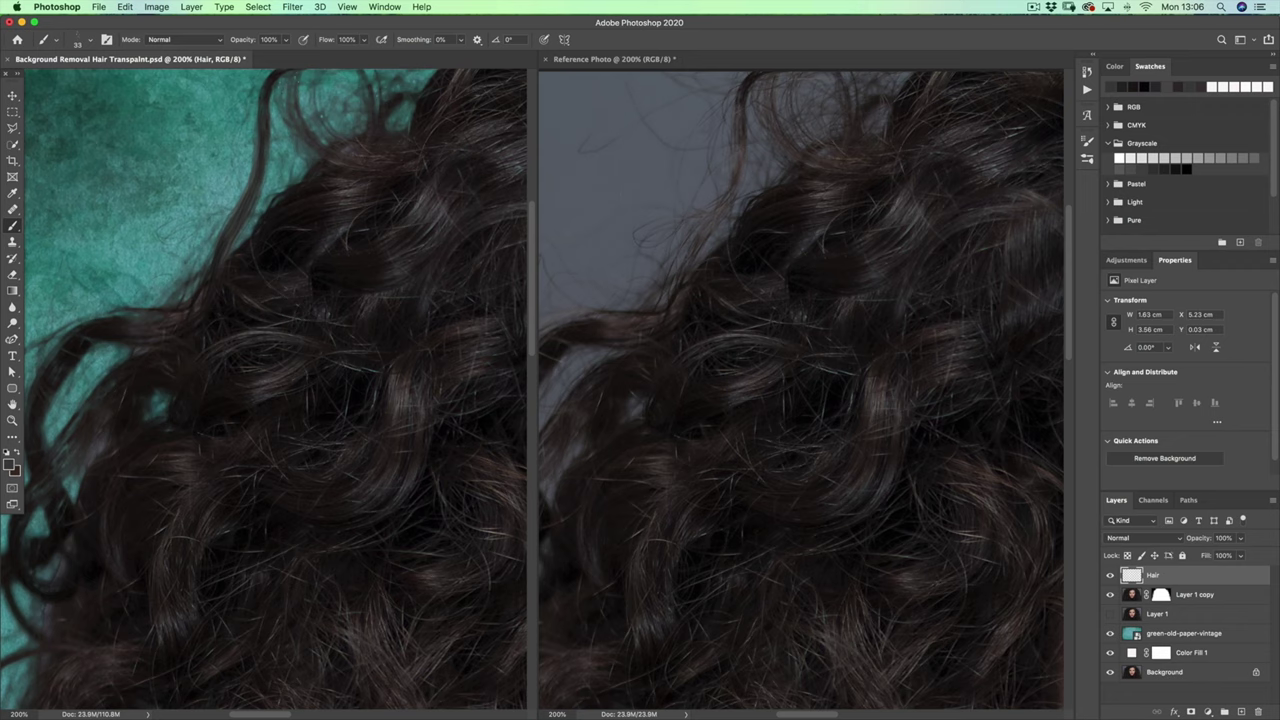
left_click(353, 157, "alt")
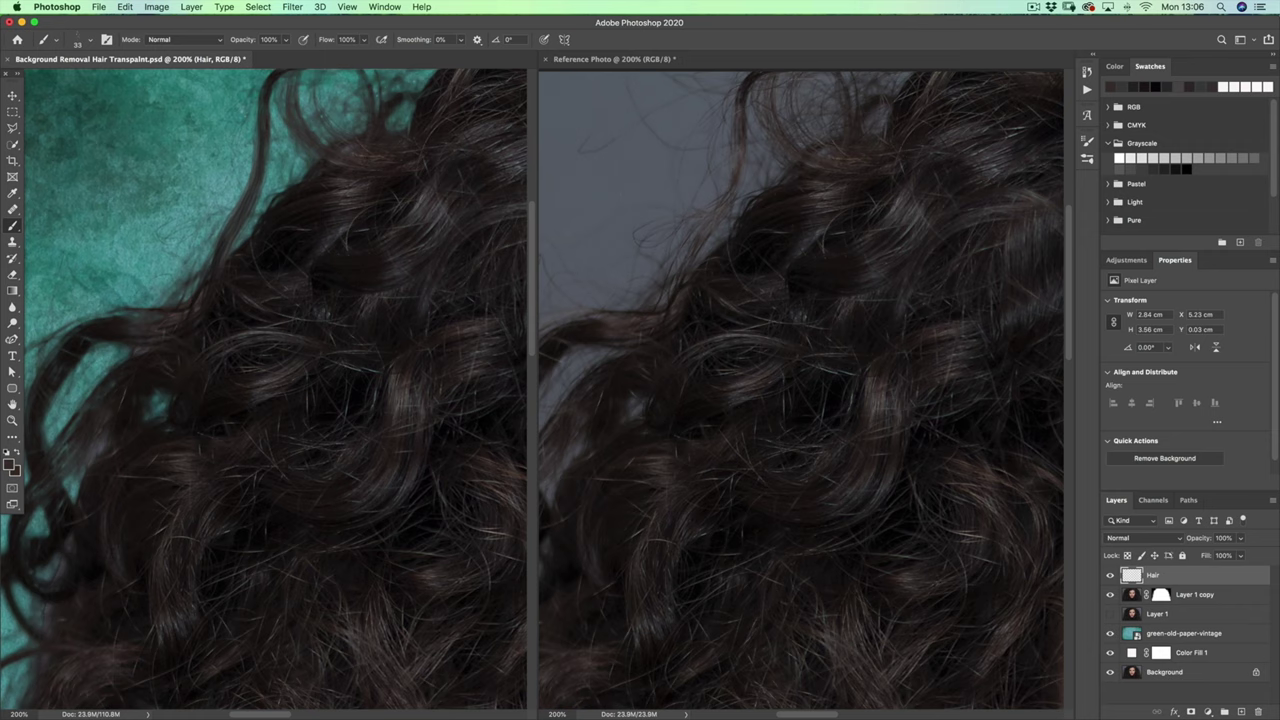
Step: Switch to the Single Hair PPCo brush at 4 px and paint fine flyaway hairs around the loops and edge
left_click(58, 43)
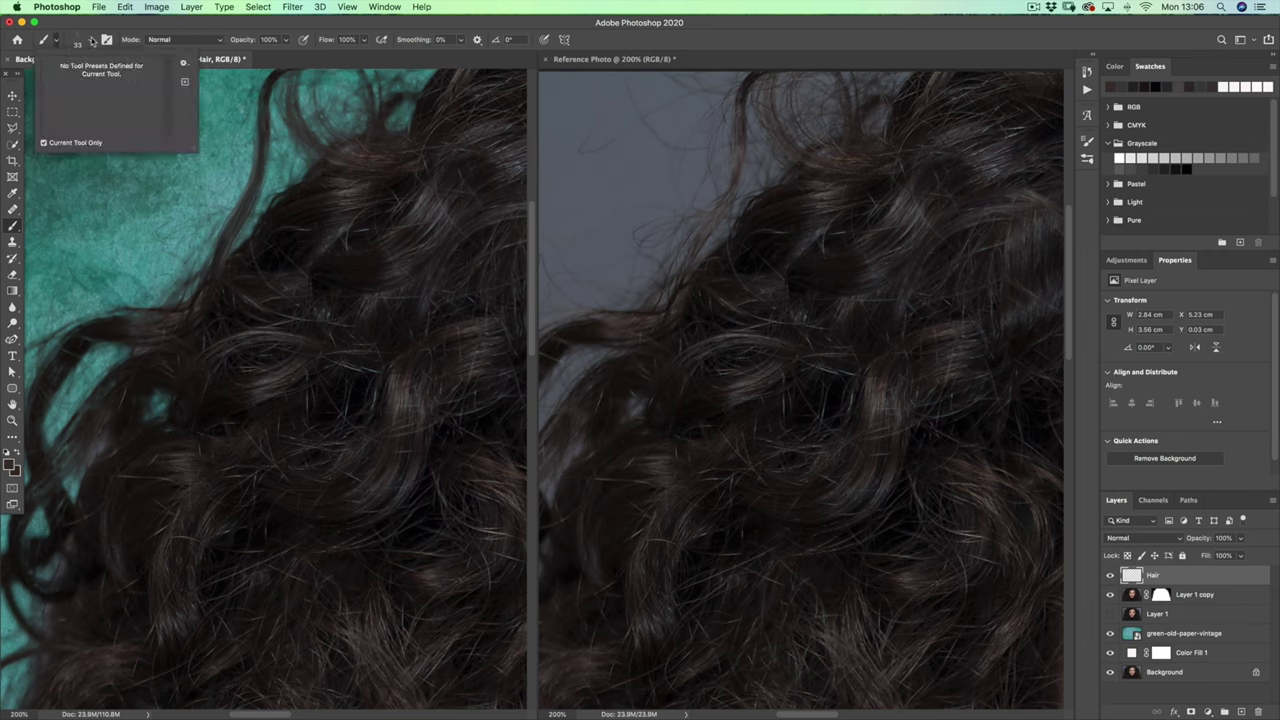
left_click(90, 42)
scroll(155, 216, "down", 2)
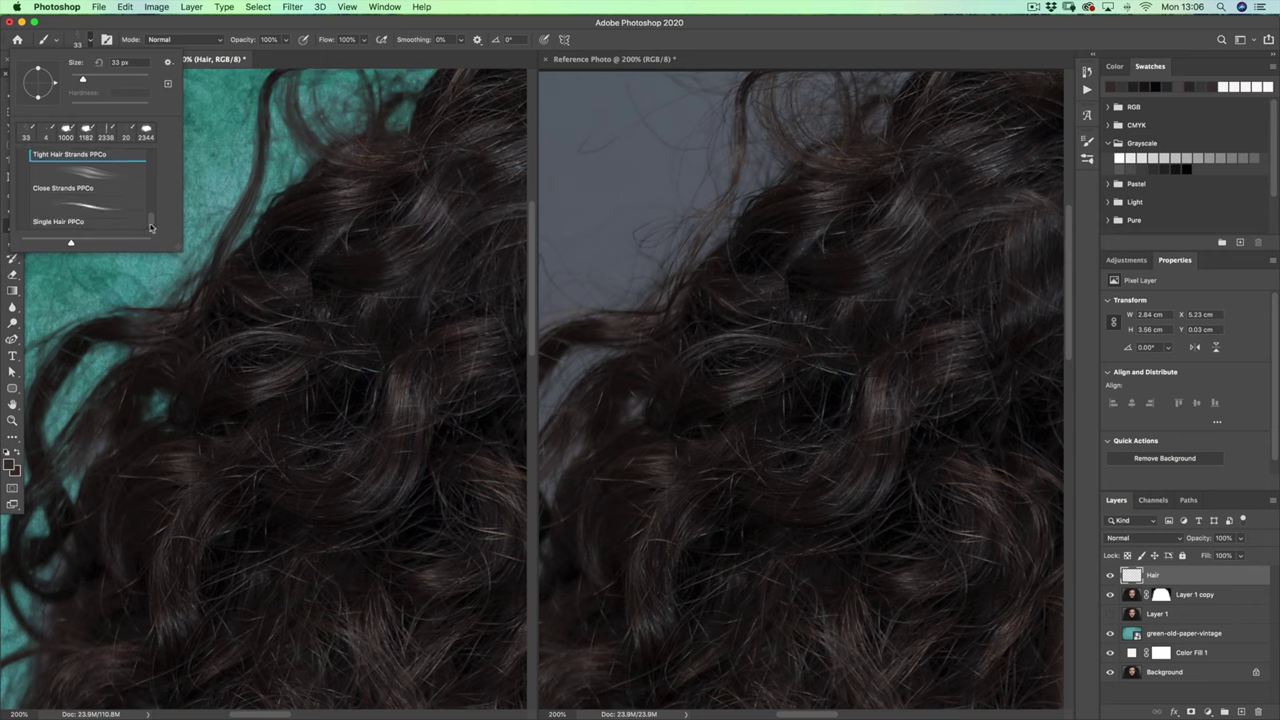
left_click(86, 217)
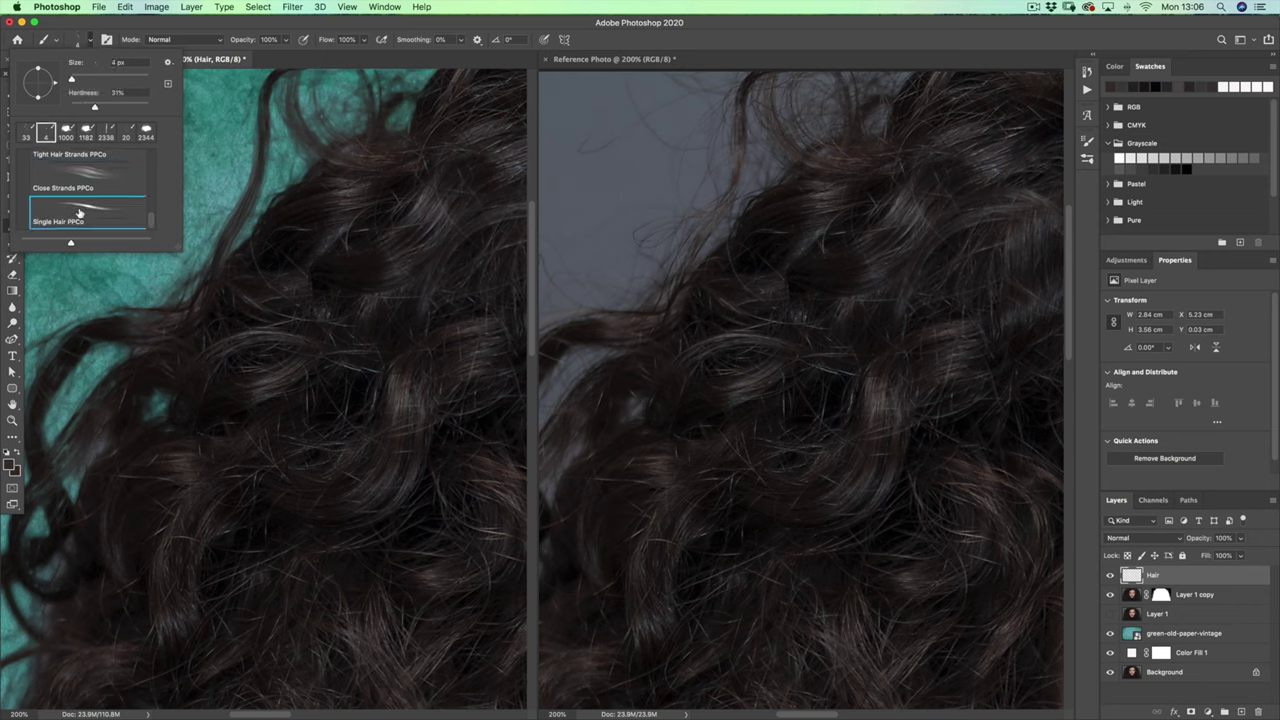
double_click(79, 213)
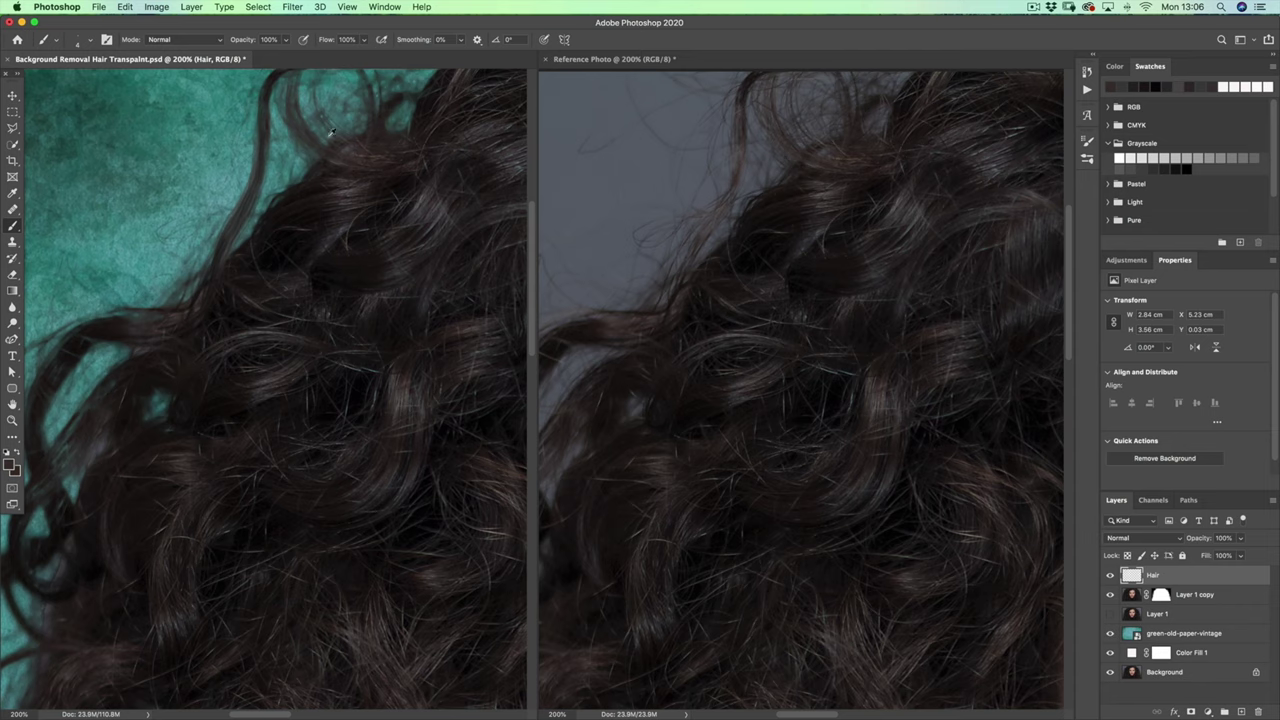
left_click(364, 135)
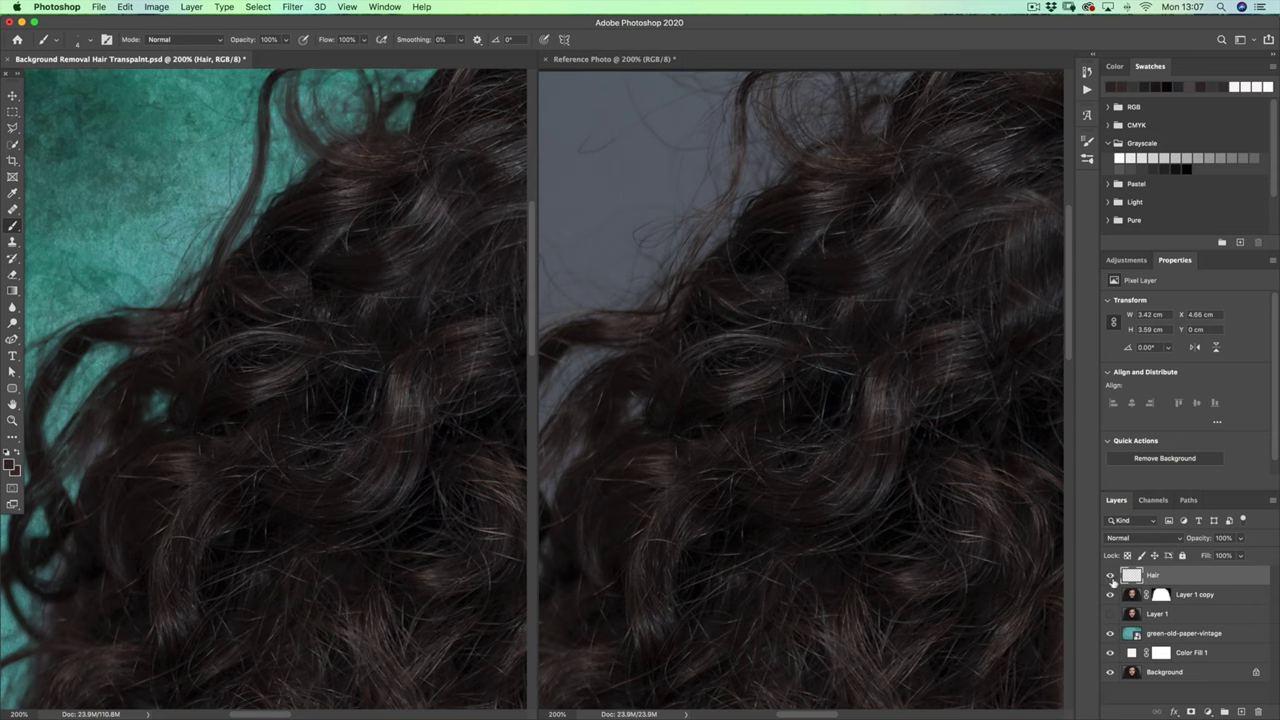
Step: Toggle the Hair layer's visibility to compare the hair edge with and without the painted strands
left_click(1109, 575)
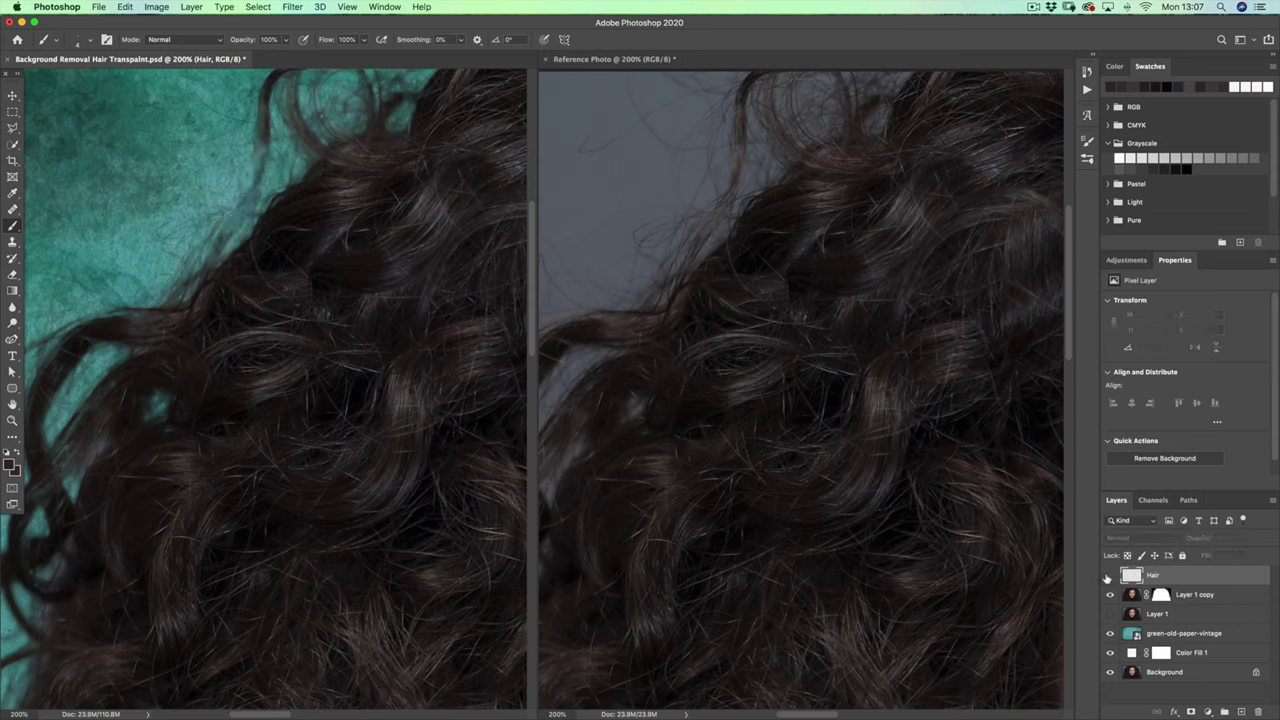
left_click(1109, 575)
left_click(1109, 575)
left_click(1109, 575)
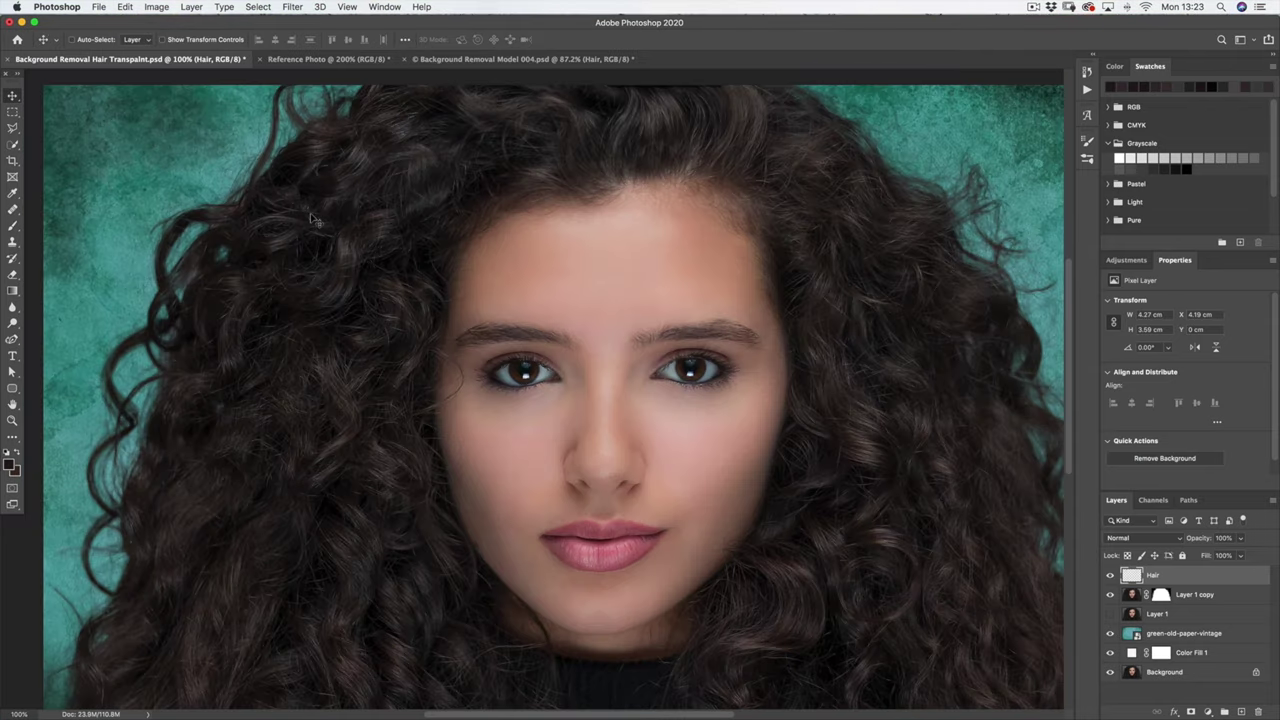
Step: Add a new layer above Hair and choose the Hairball Small PPCo brush at 1182 px
left_click(1241, 711)
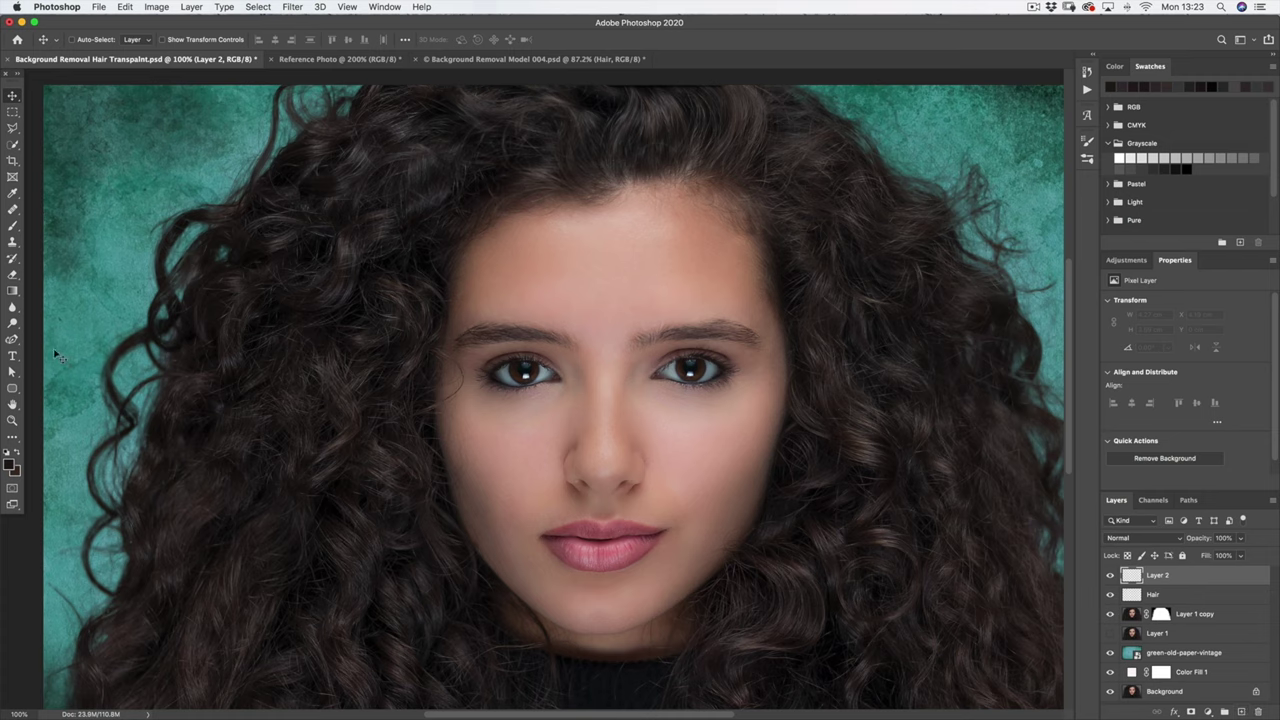
left_click(13, 227)
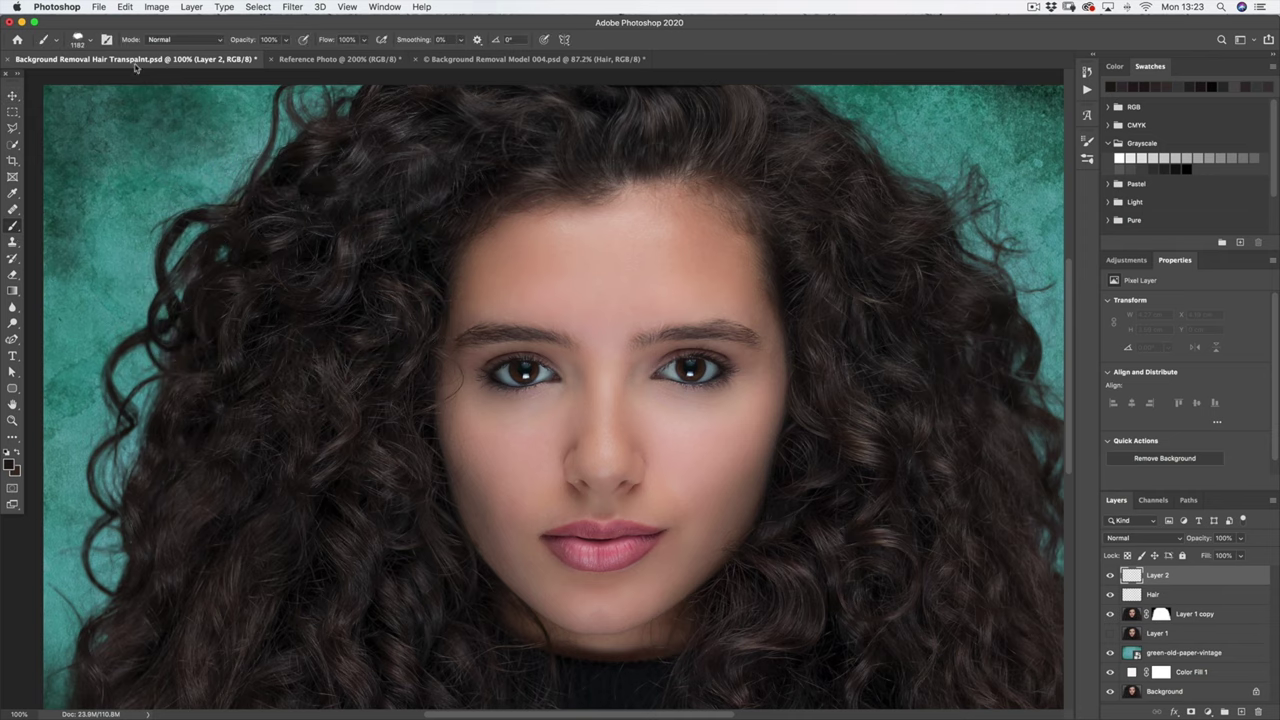
left_click(92, 42)
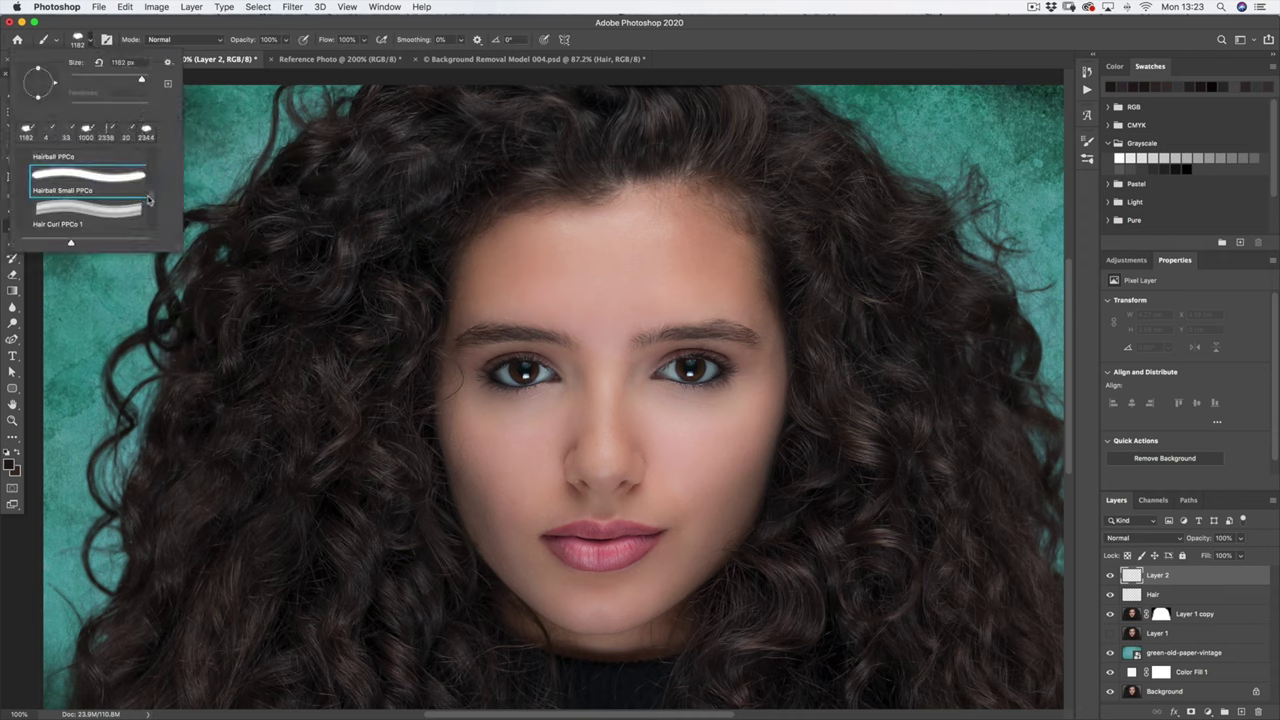
scroll(110, 204, "up", 2)
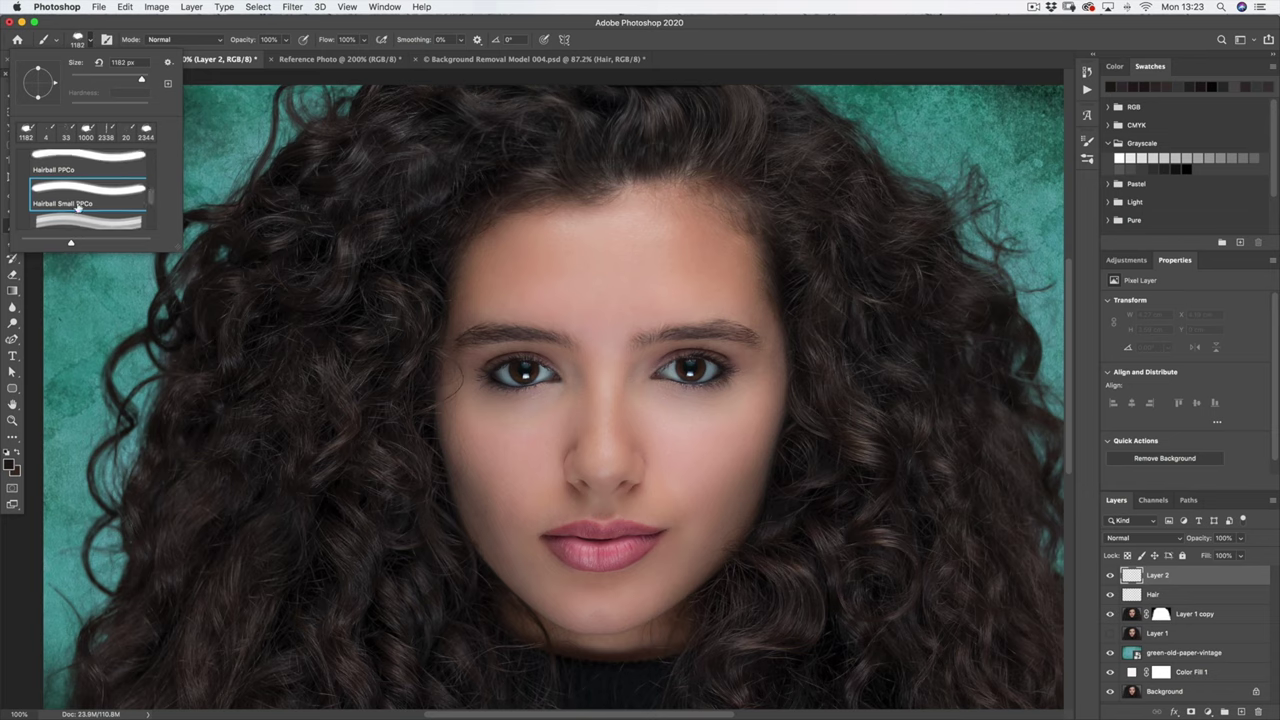
Step: Sample a dark hair colour and stamp the hairball brush over the upper-left curls on the new layer
left_click(245, 260)
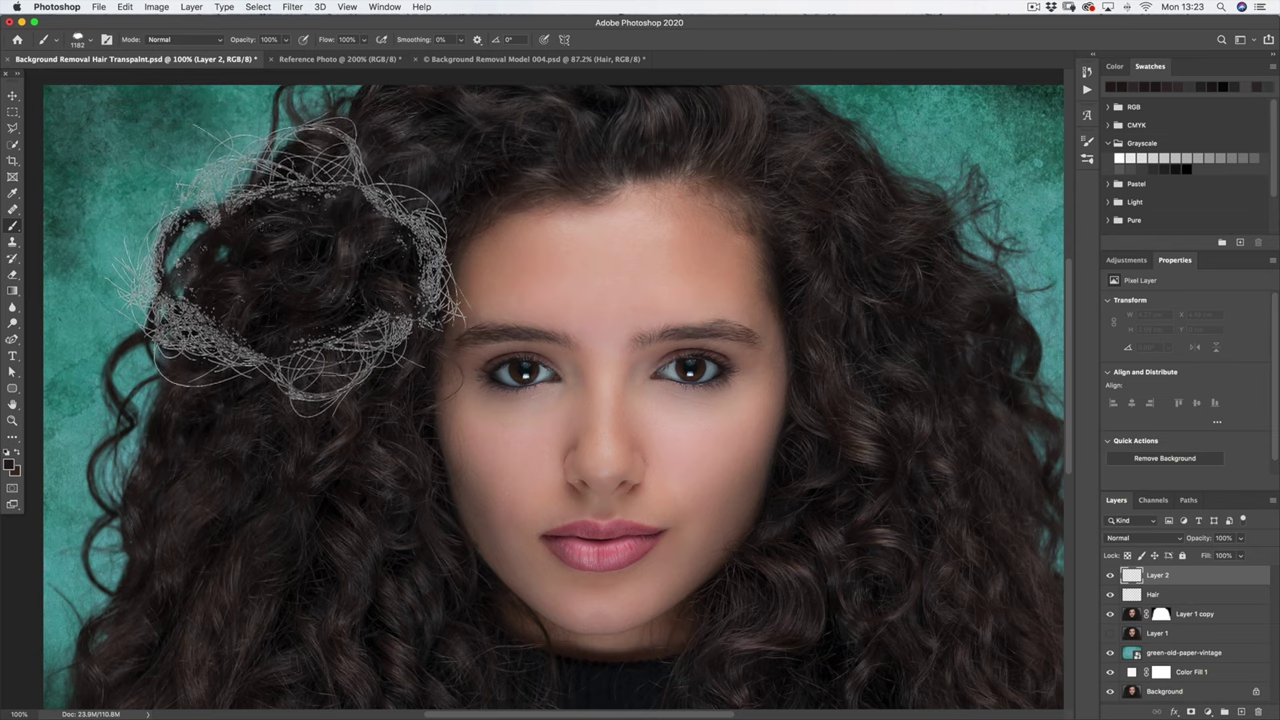
mouse_move(278, 270)
left_mouse_down()
mouse_move(300, 258)
mouse_move(392, 278)
mouse_move(300, 275)
left_mouse_up()
key("Return")
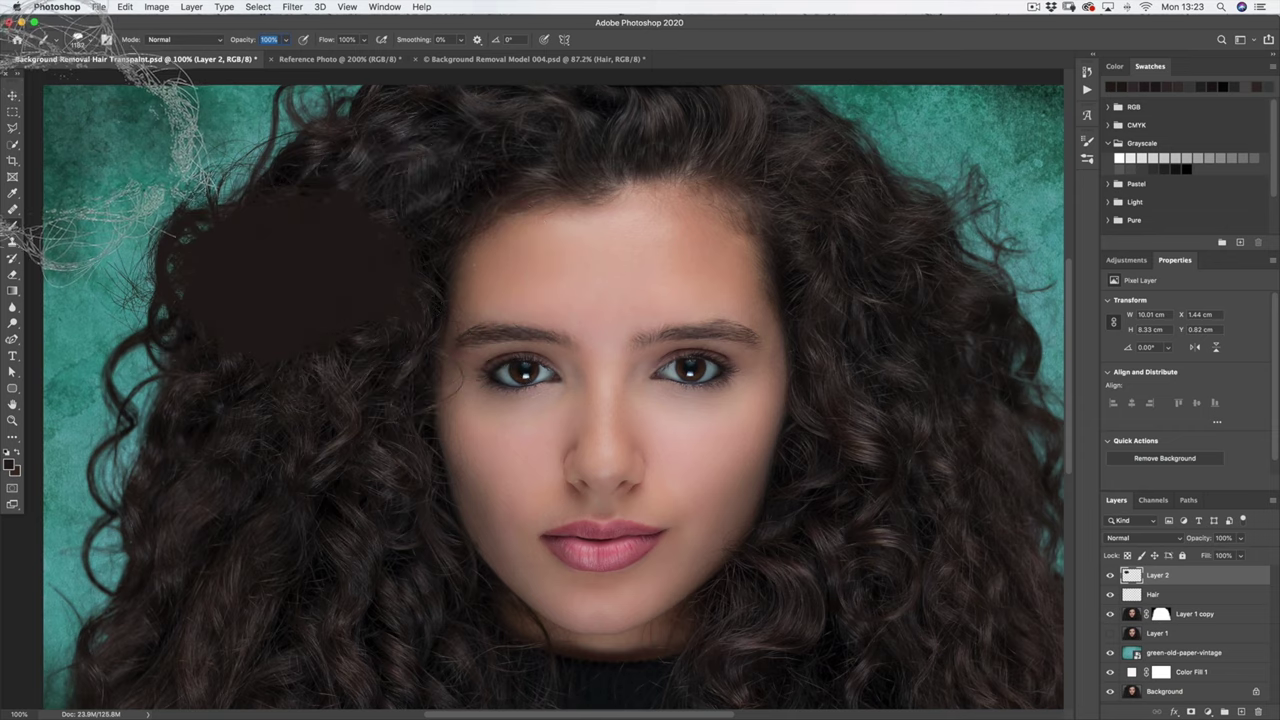
Step: Place Layer 2 directly below Layer 1 copy and position its hairball behind the upper-left curls
left_click(12, 95)
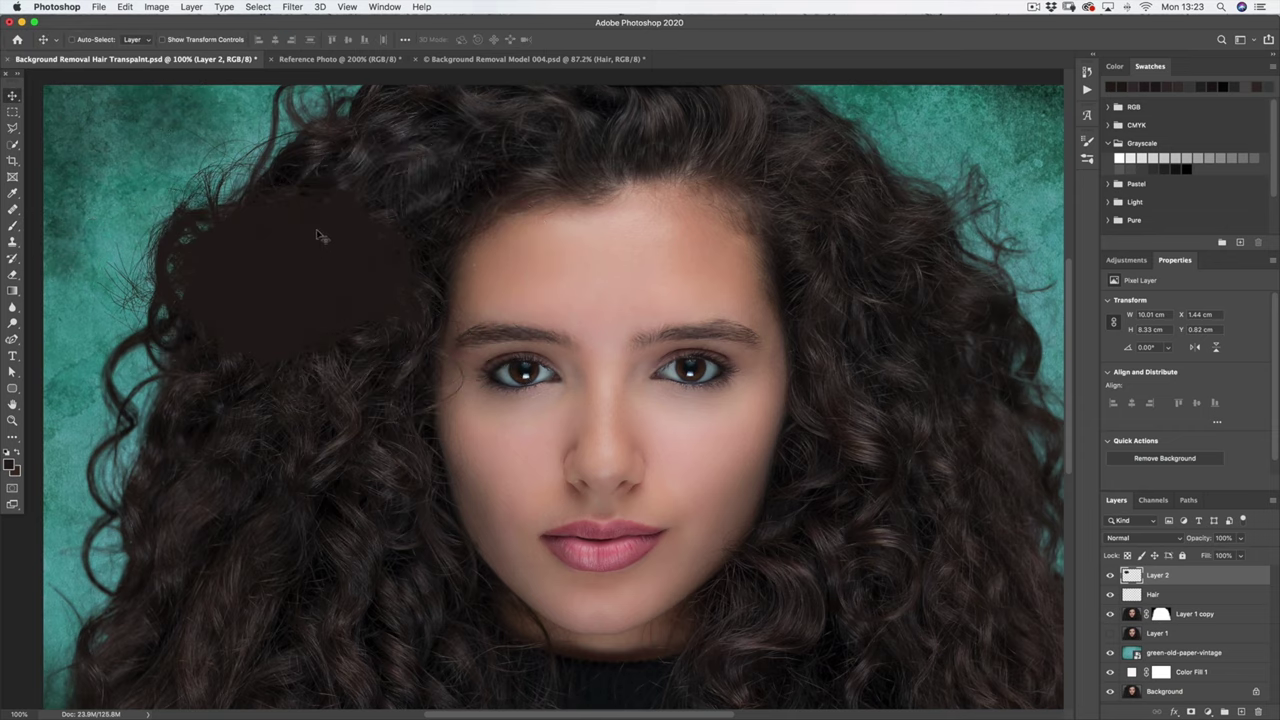
left_click_drag(320, 236, 290, 207)
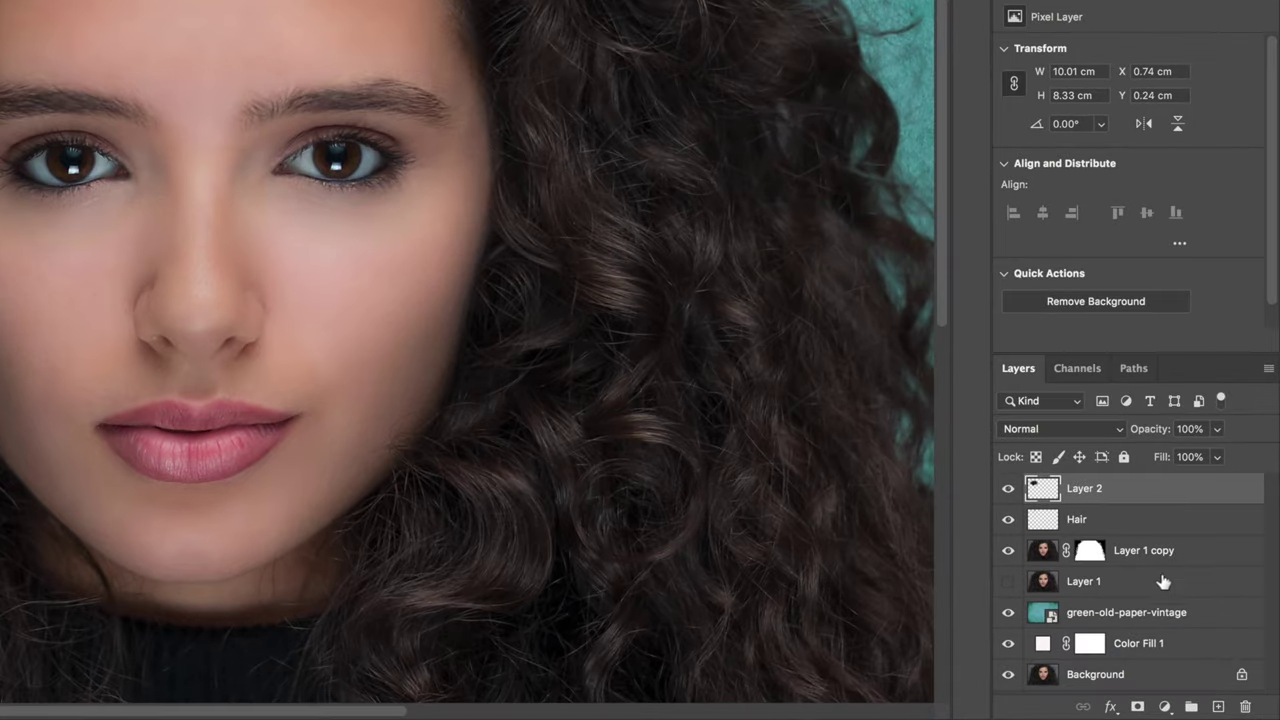
left_click_drag(1112, 489, 1120, 572)
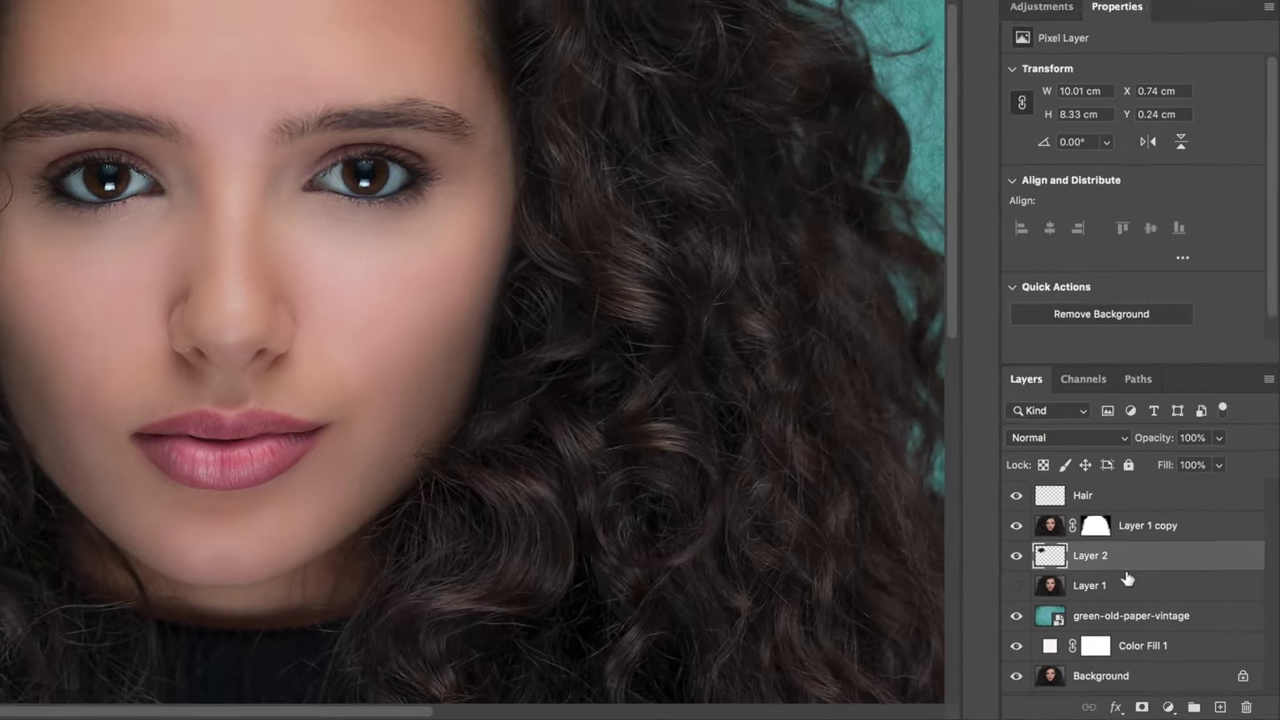
mouse_move(228, 240)
left_mouse_down()
mouse_move(285, 210)
mouse_move(240, 252)
left_mouse_up()
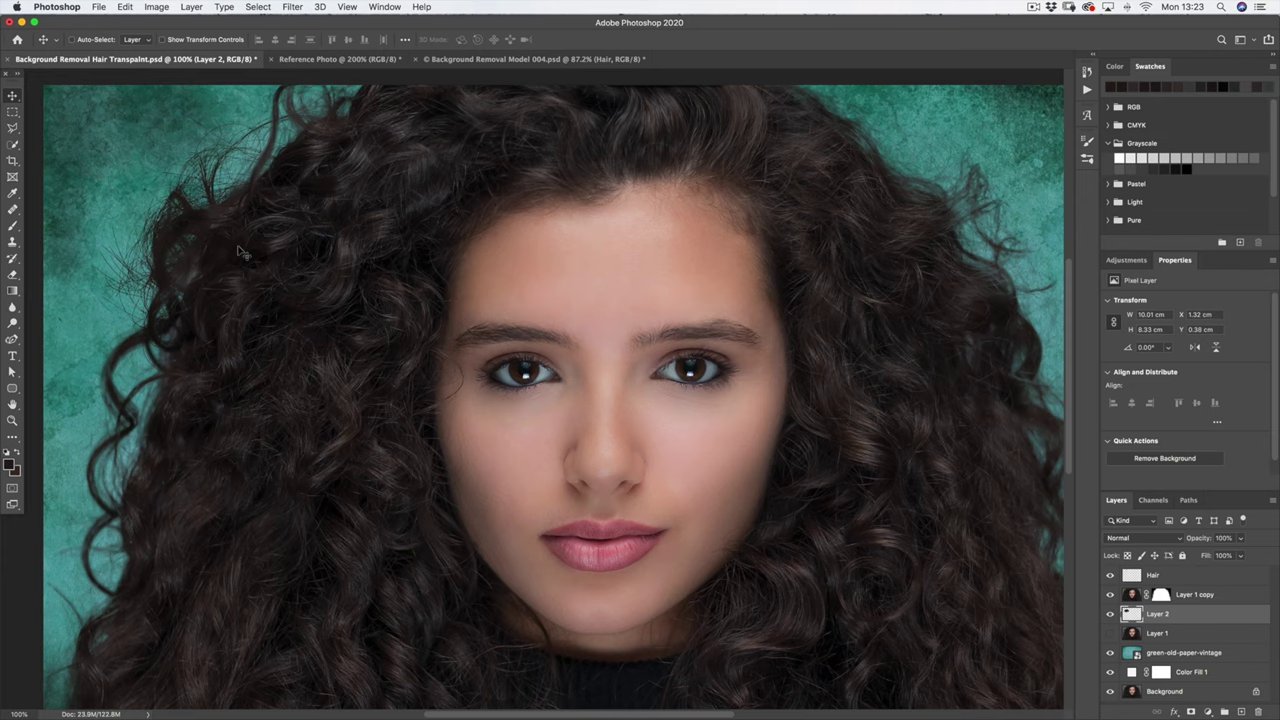
Step: Rotate the hairball on Layer 2 by about -25.6° and try it in different positions along the left-side hair edge
key("super+t")
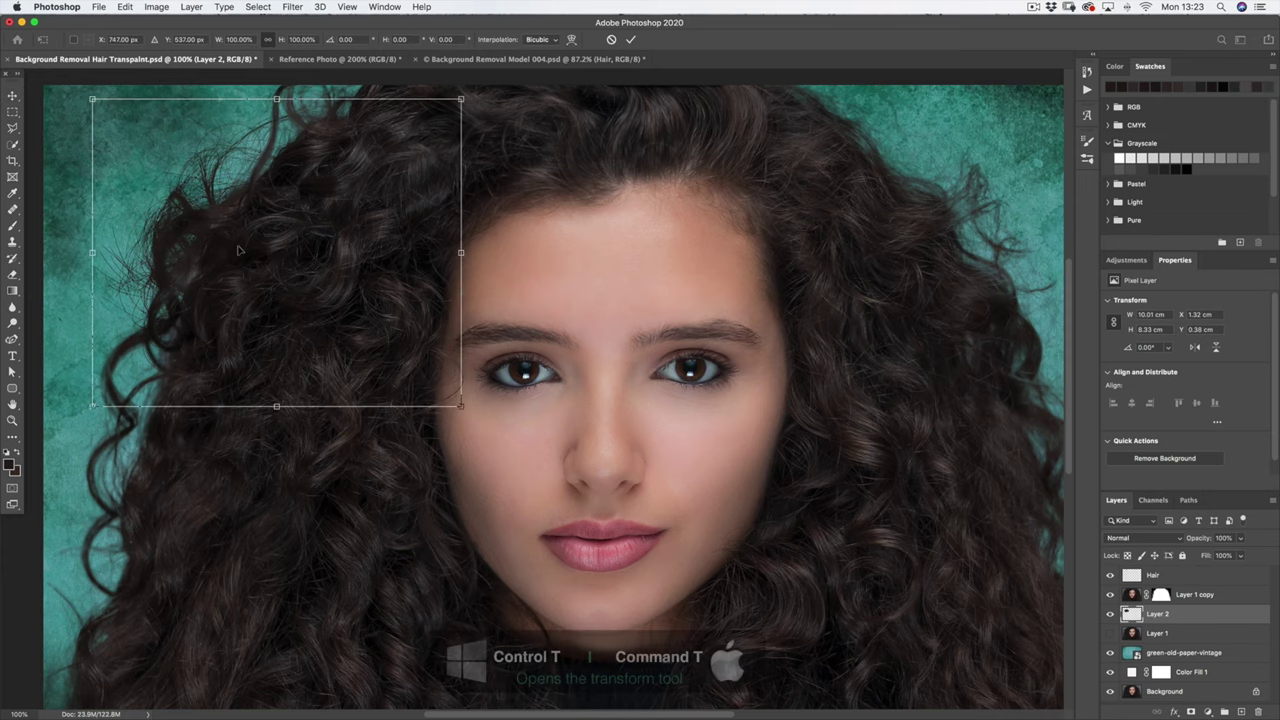
left_click_drag(459, 405, 528, 318)
left_click_drag(232, 267, 281, 248)
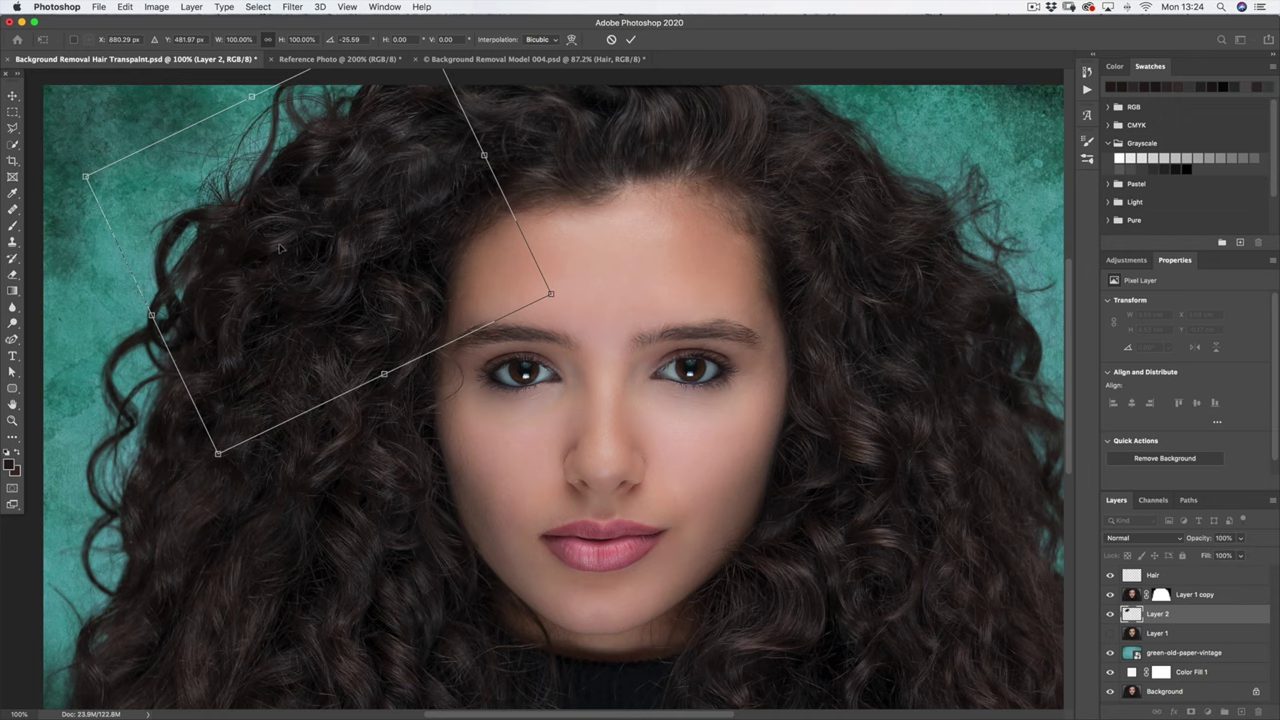
key("Return")
left_click_drag(318, 178, 230, 360)
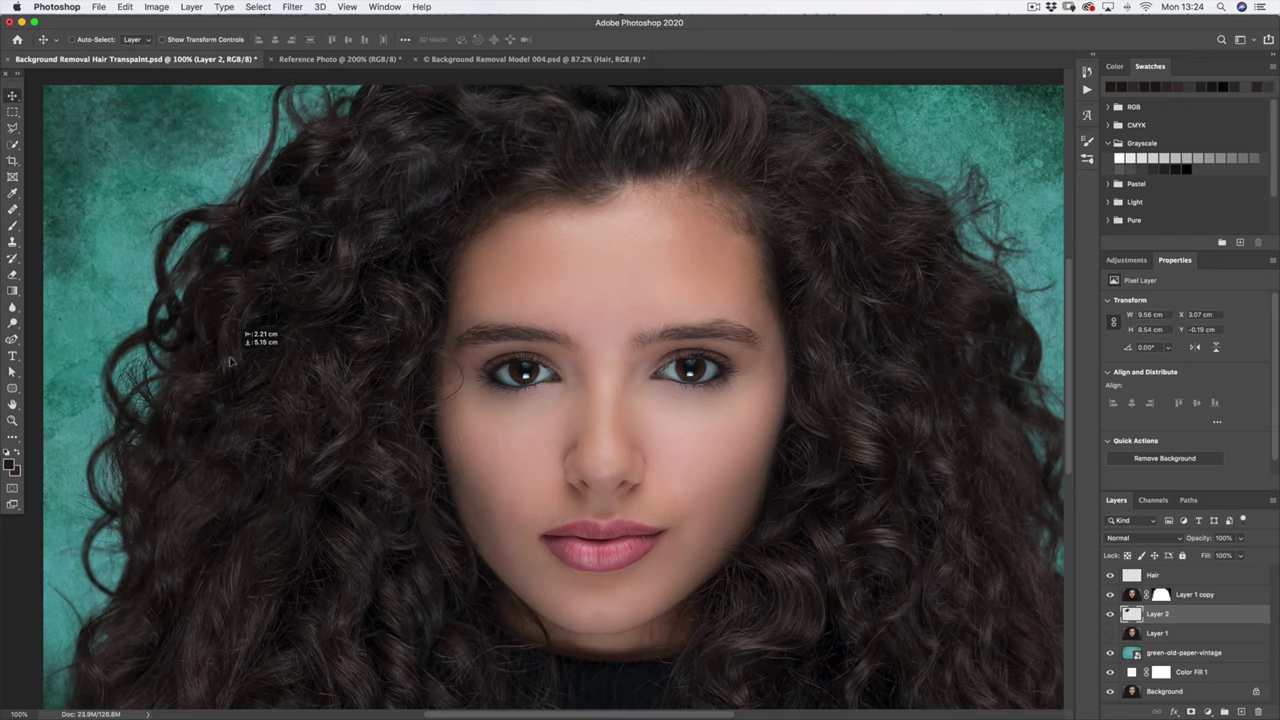
left_click_drag(283, 230, 290, 158)
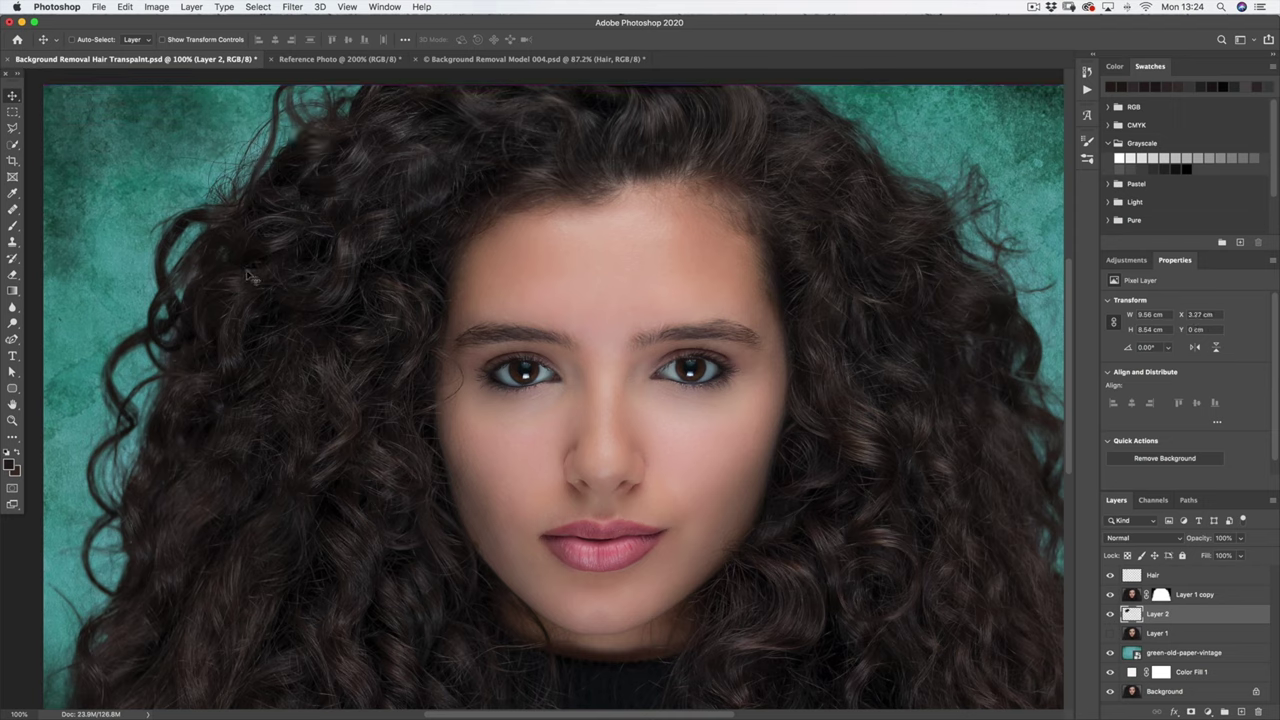
Step: Move the hairball behind the upper-right curls and toggle Layer 2's visibility to compare the fill
left_click_drag(295, 183, 744, 170)
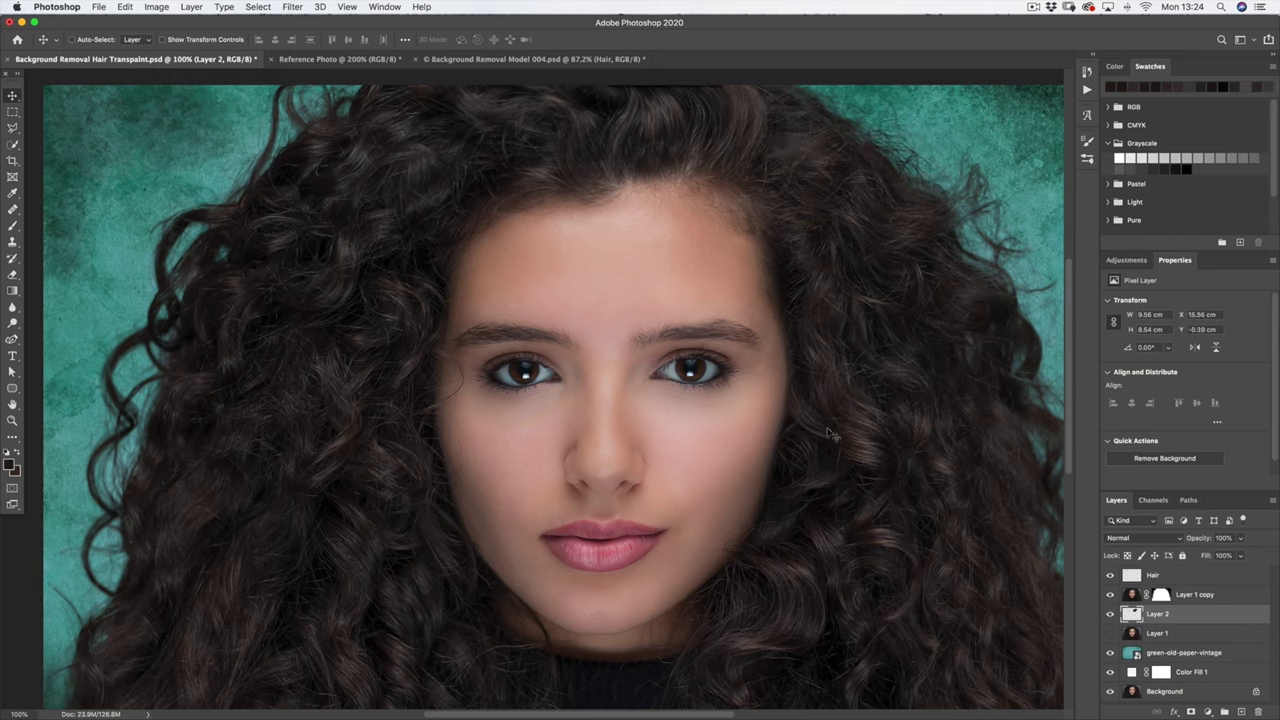
left_click(1109, 614)
left_click(1109, 614)
left_click_drag(892, 156, 950, 218)
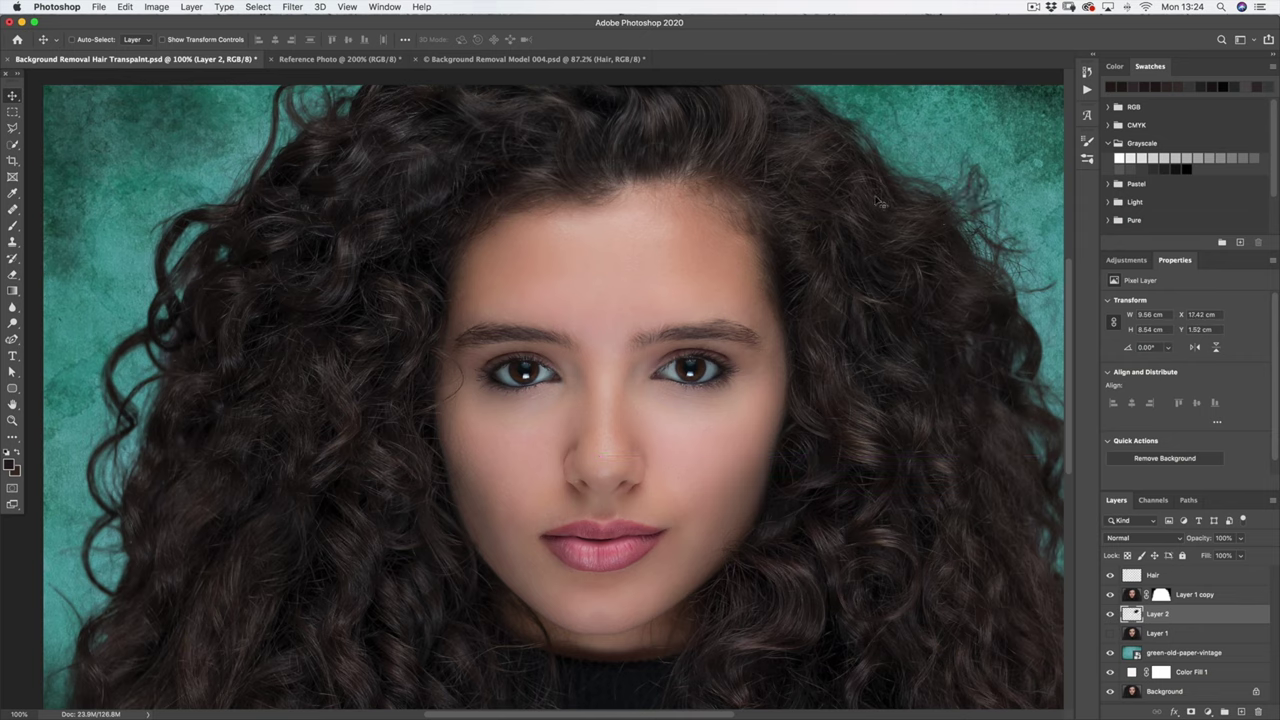
Step: Stamp another 1182 px hairball behind the right-side curls on Layer 2, try shifting the layer slightly, and undo the last change
left_click(13, 226)
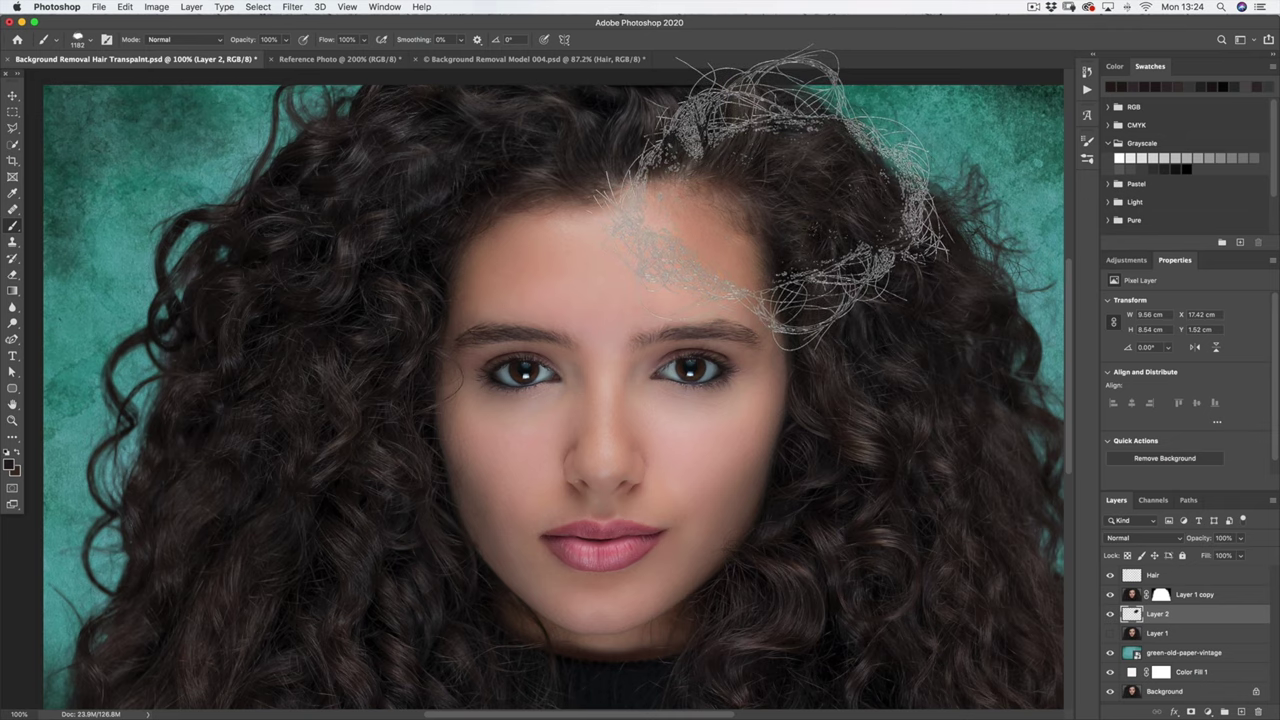
left_click(786, 215)
left_click(268, 39)
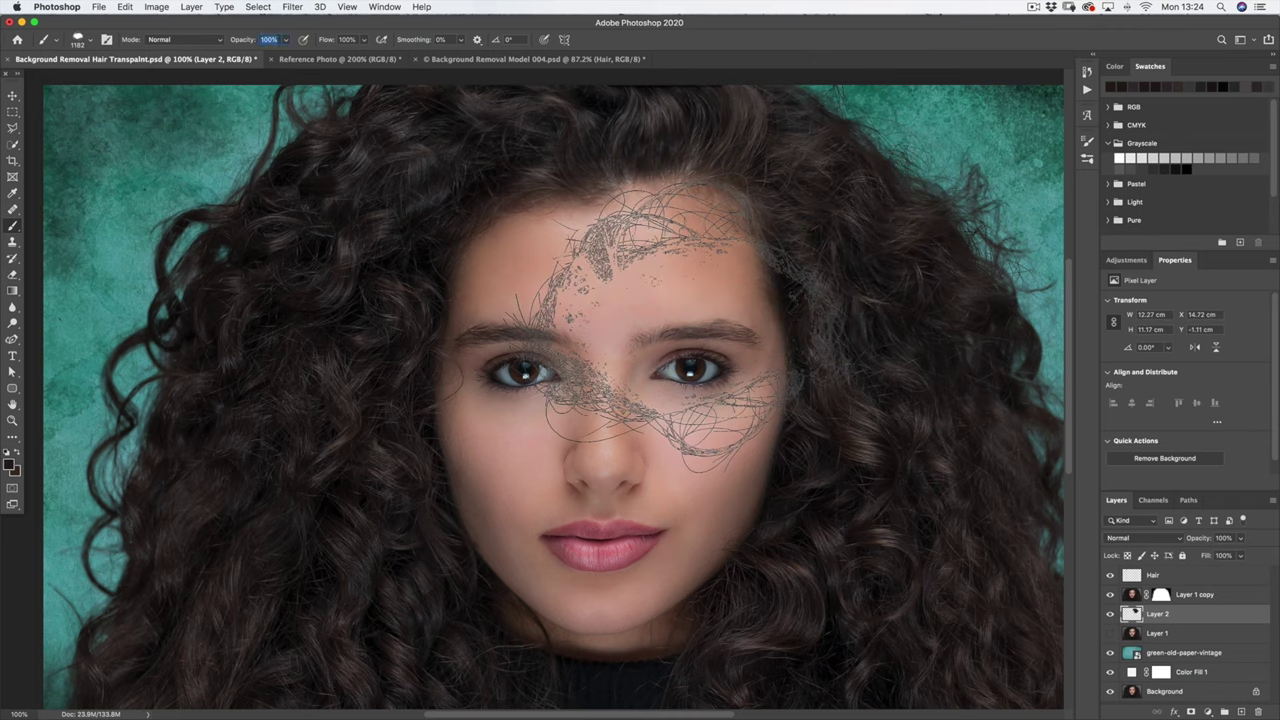
left_click(12, 95)
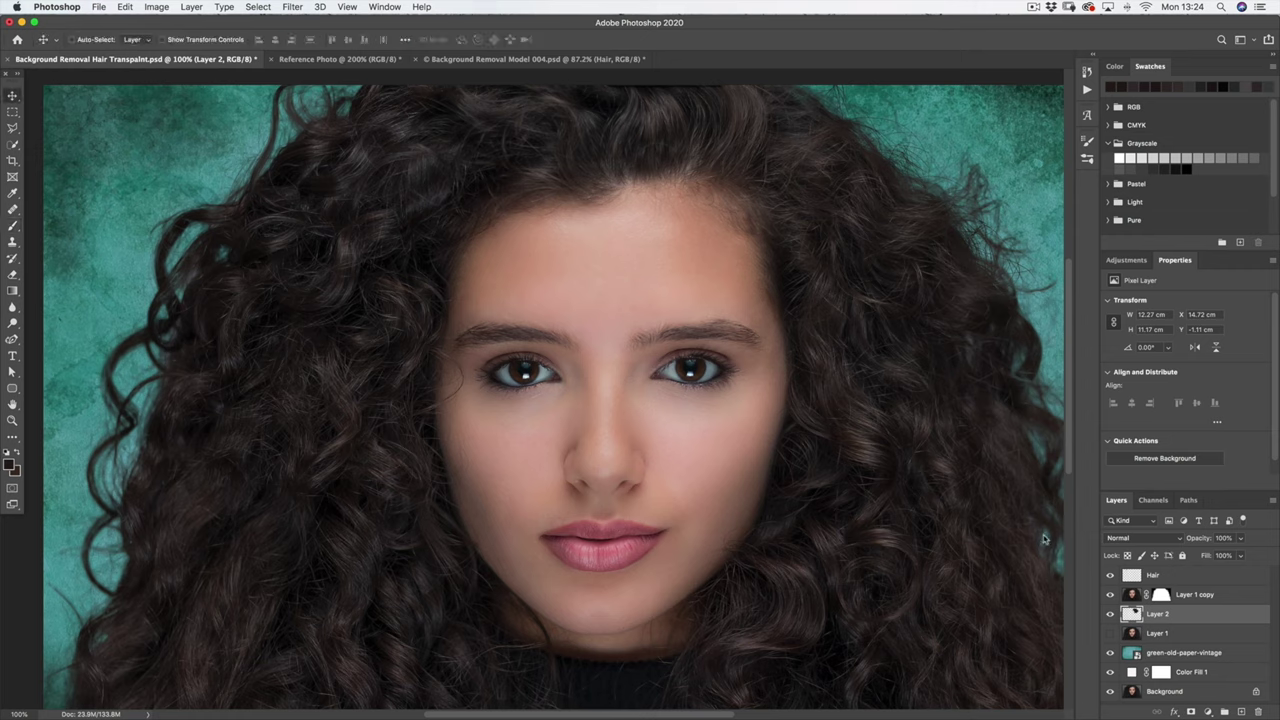
left_click_drag(905, 285, 922, 298)
key("super+z")
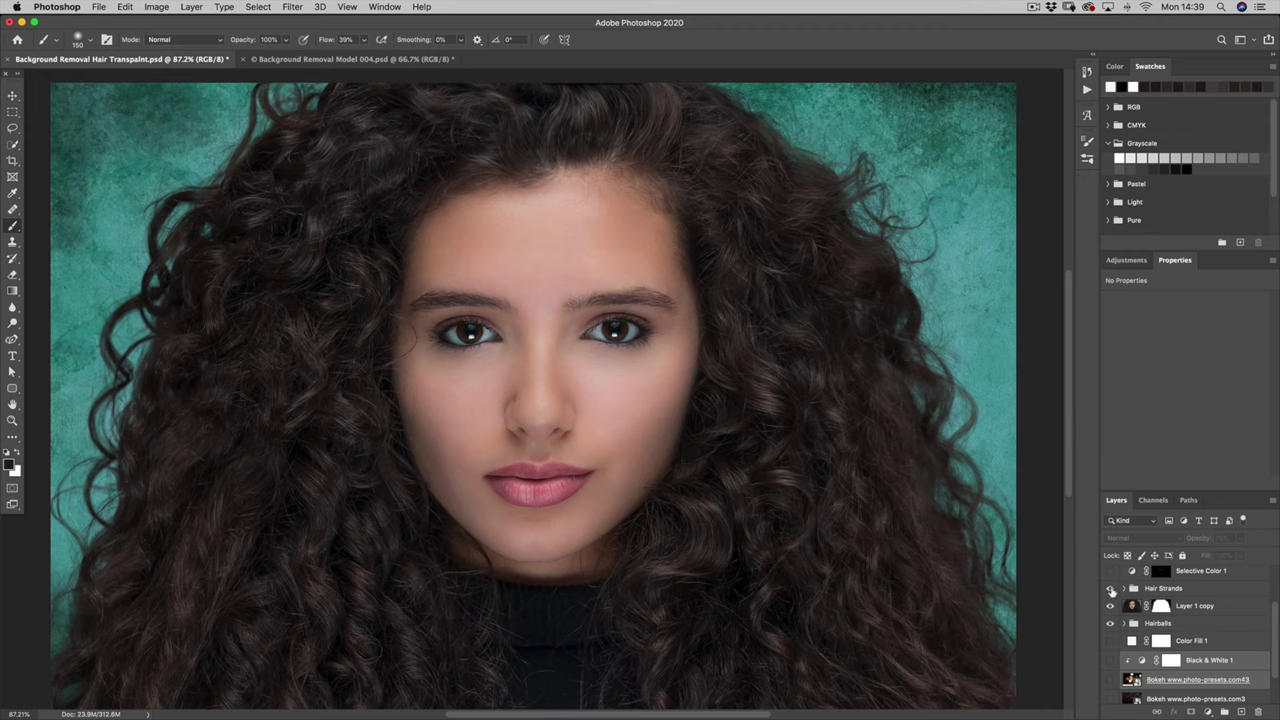
Step: Toggle the Hair Strands and Hairballs groups to compare the hair edge with and without the rebuilt hair
left_click(1112, 592)
left_click(1110, 623)
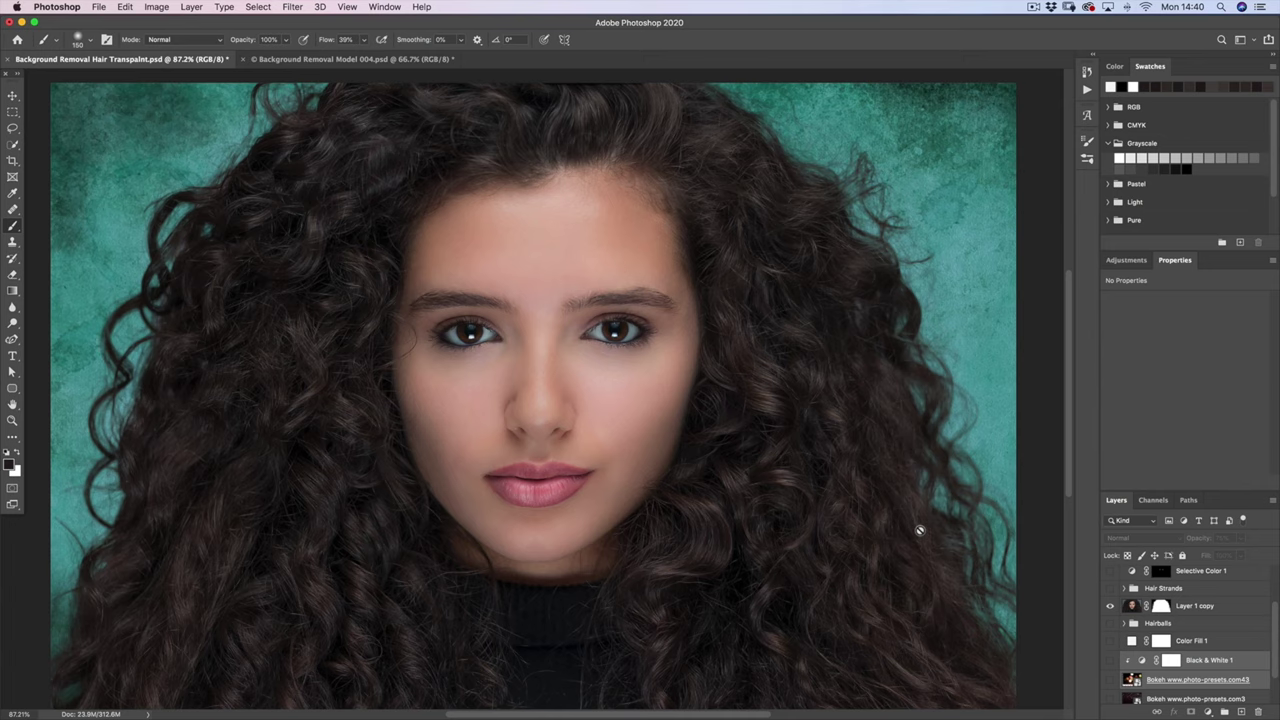
left_click(1109, 590)
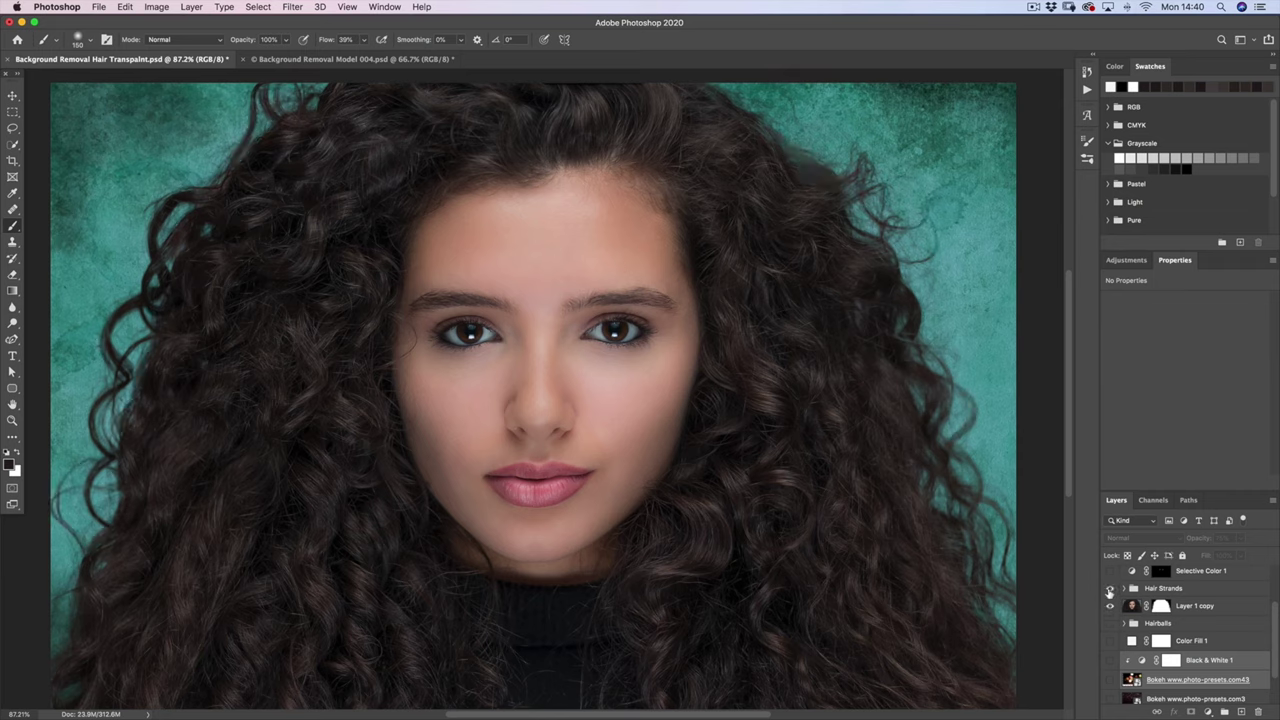
left_click(1109, 590)
left_click(1109, 590)
left_click(1109, 591)
left_click(1109, 591)
left_click(1110, 624)
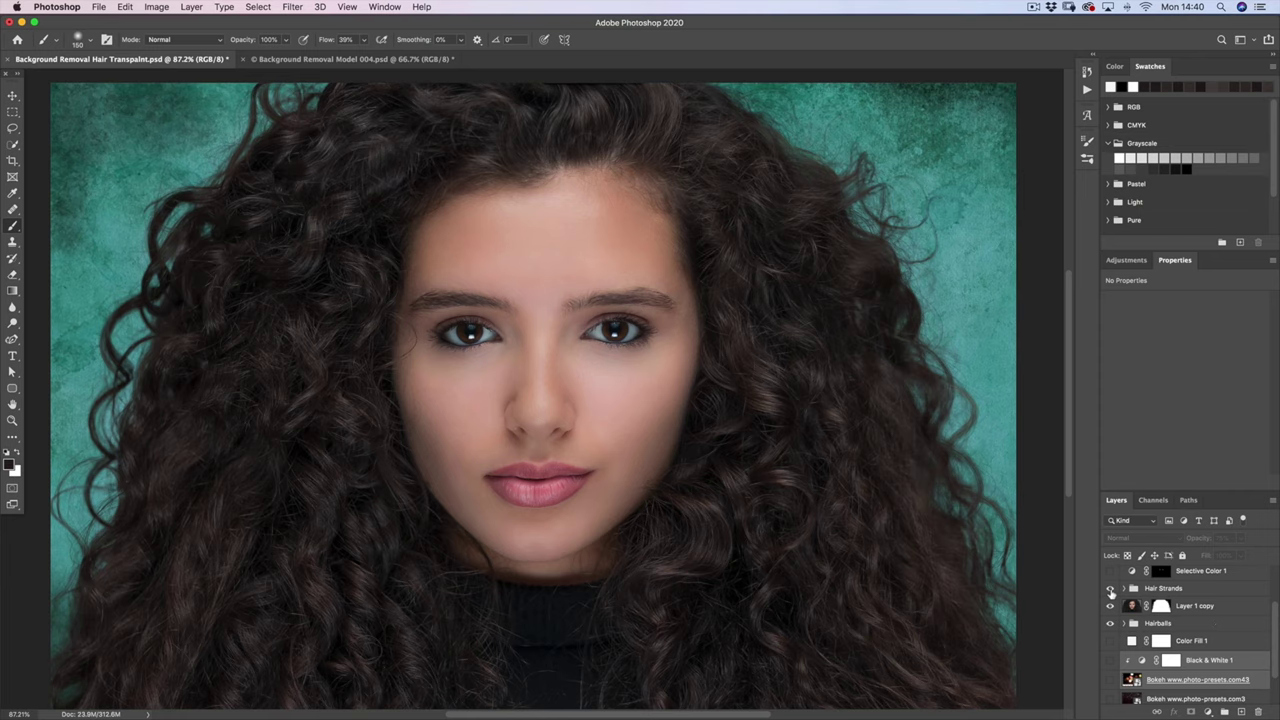
Step: Isolate the Hair Strands group, and show Color Fill 1, Hairballs and Layer 1 copy one by one to examine each contribution
left_click(1110, 592, "alt")
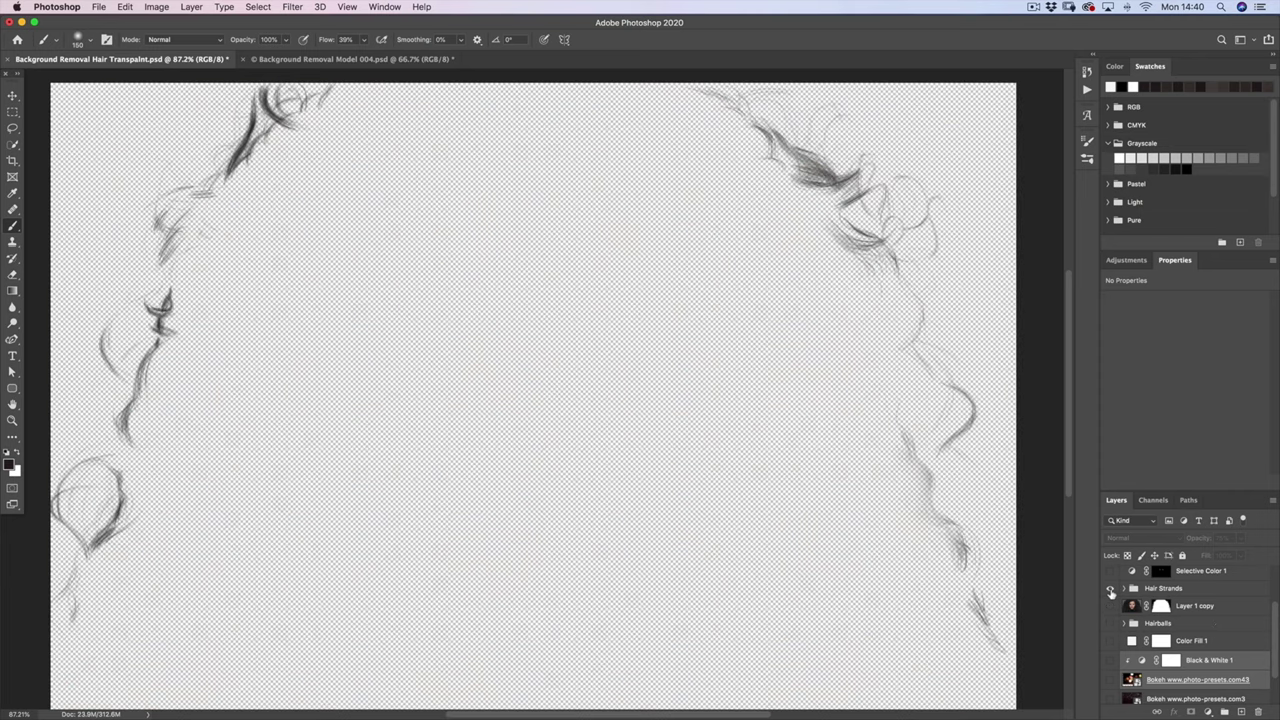
left_click(1109, 641)
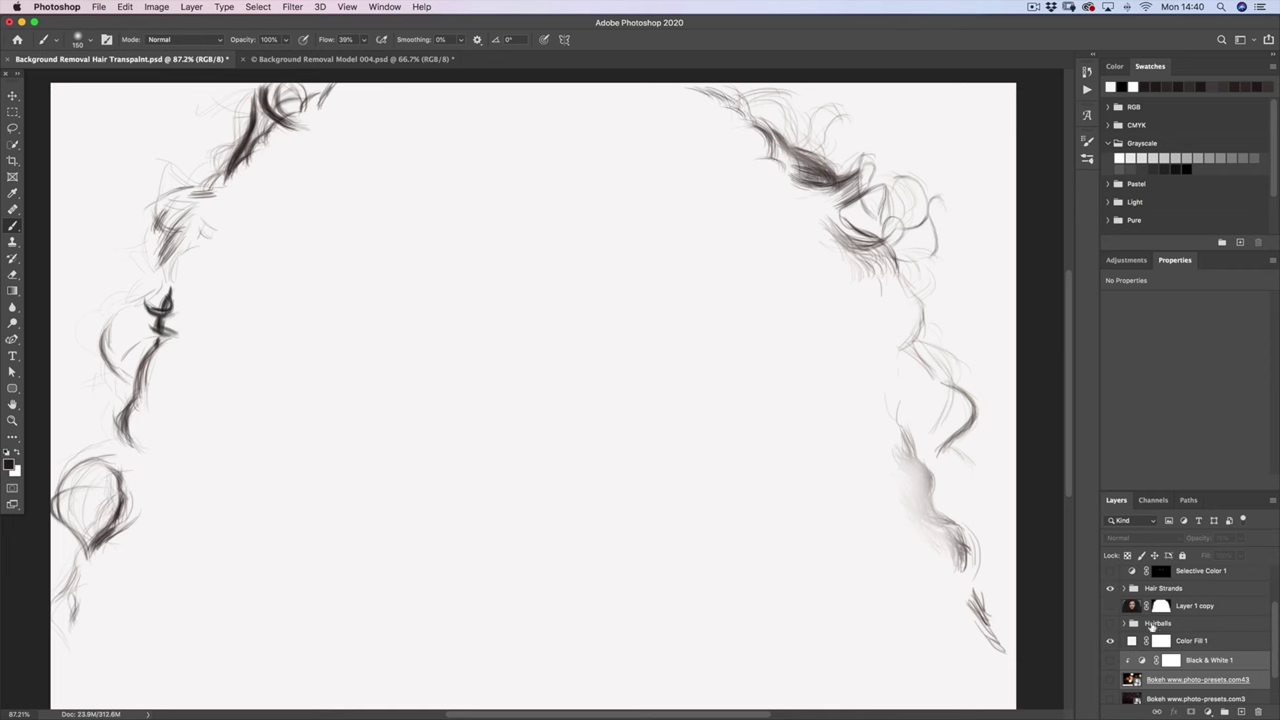
left_click(1109, 624)
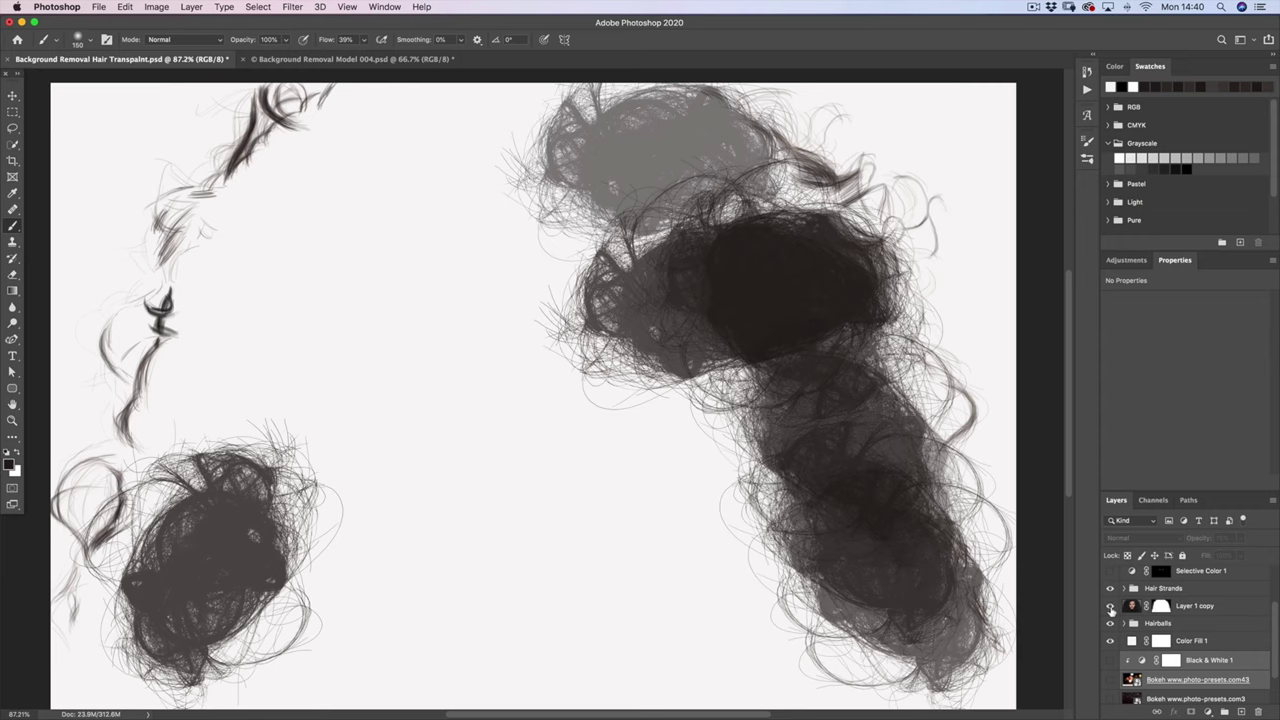
left_click(1110, 607)
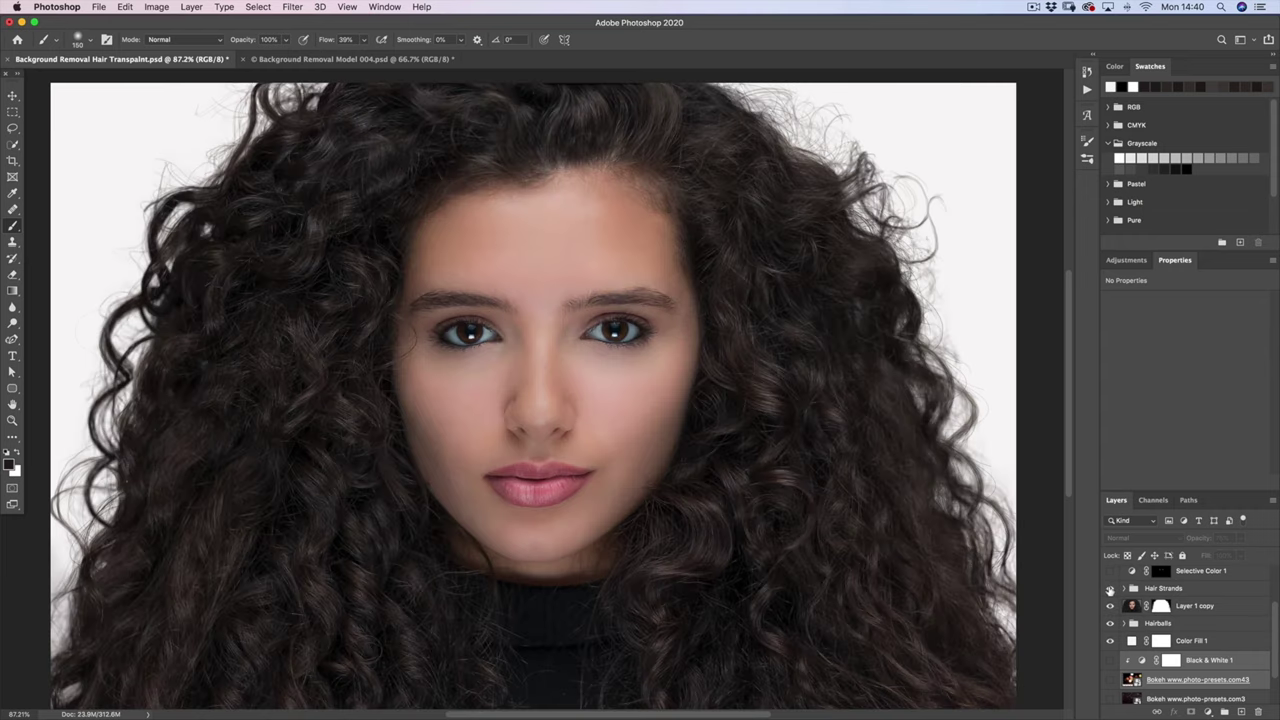
Step: Hide and show the Hair Strands and Hairballs groups to compare the cutout against the light Color Fill 1 background
left_click(1109, 590)
left_click(1109, 623)
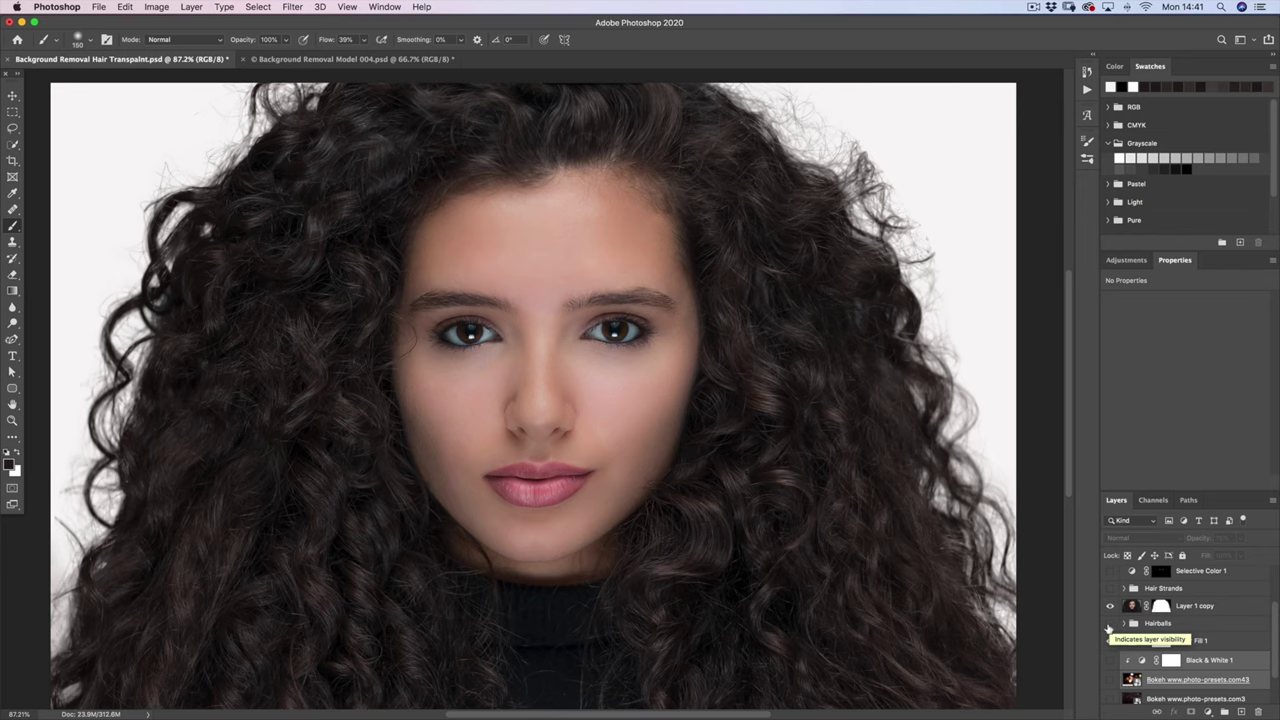
left_click(1109, 640)
left_click(1109, 623)
left_click(1109, 588)
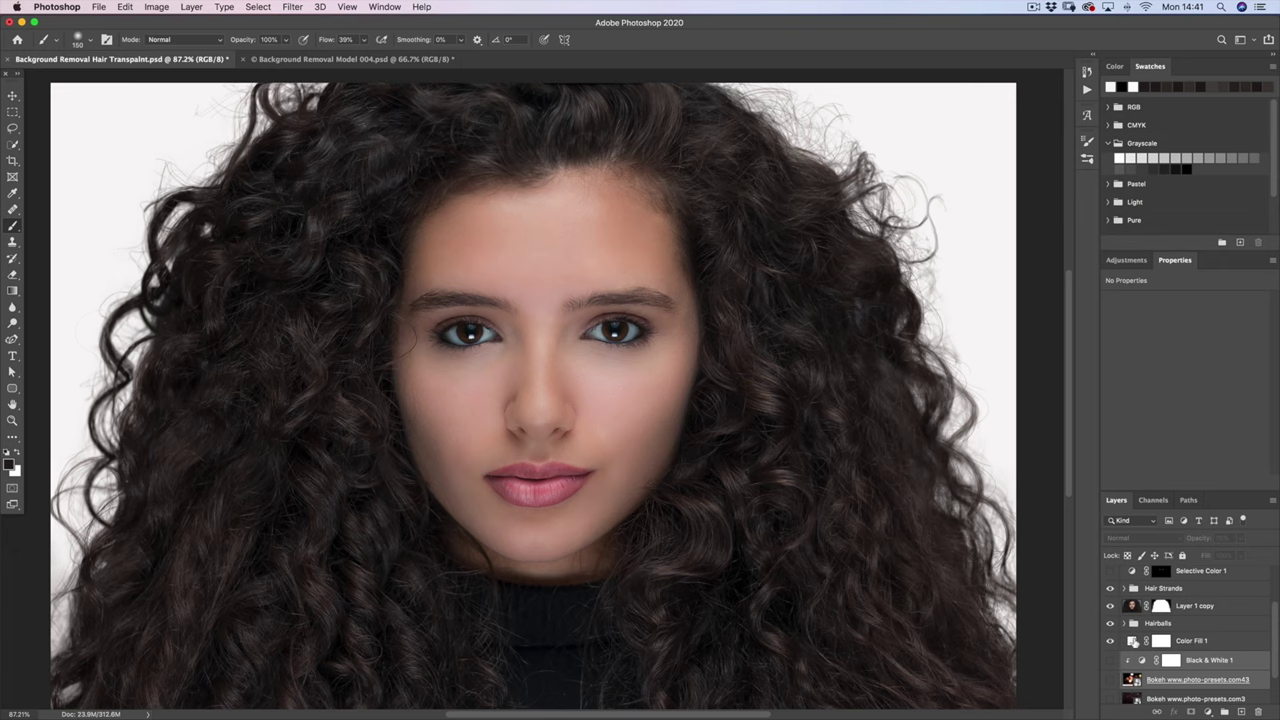
Step: Restore the green-old-paper-vintage background and hide the Color Fill 1 layer
scroll(1135, 641, "down", 2)
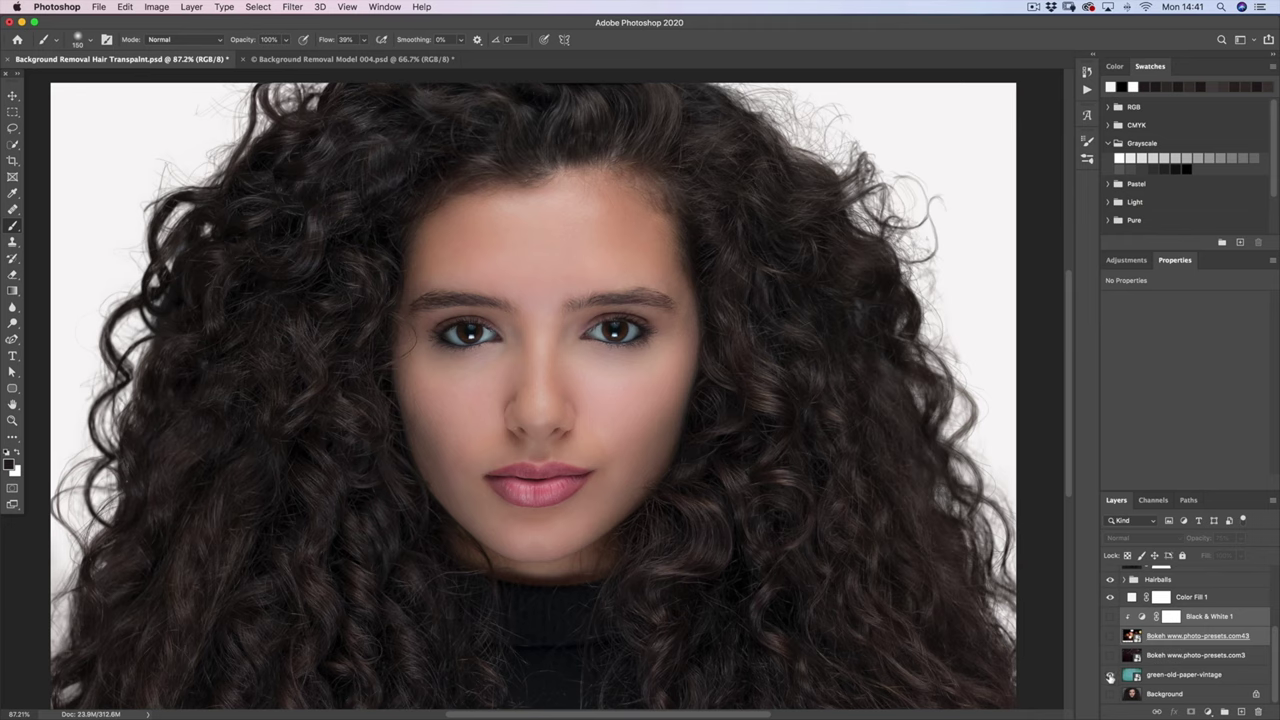
left_click(1110, 677)
left_click(1109, 597)
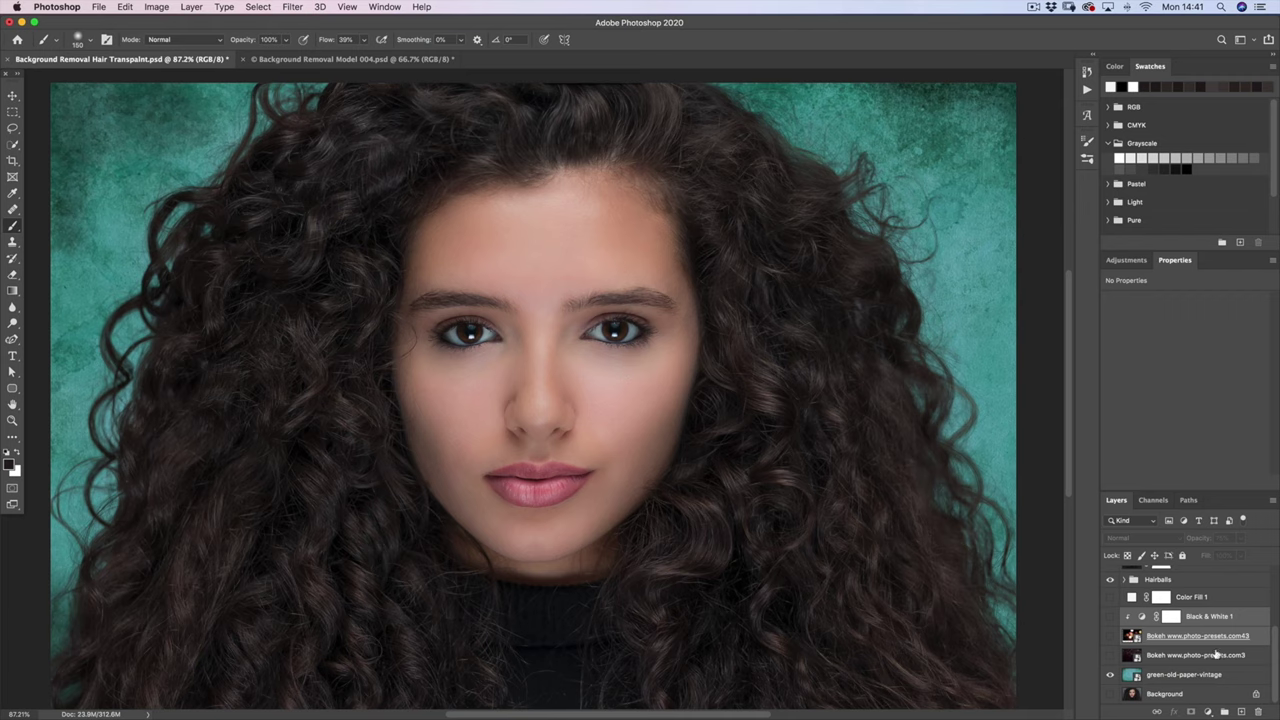
left_click(1109, 655)
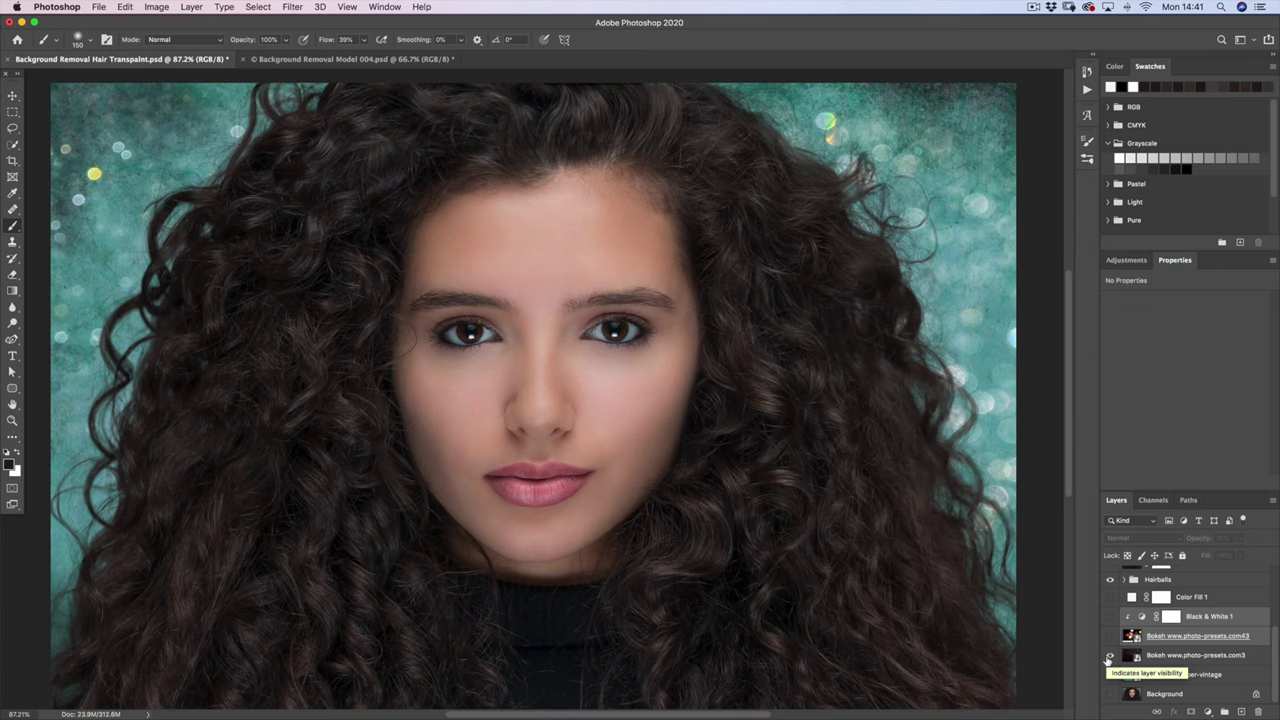
left_click(1109, 655, "alt")
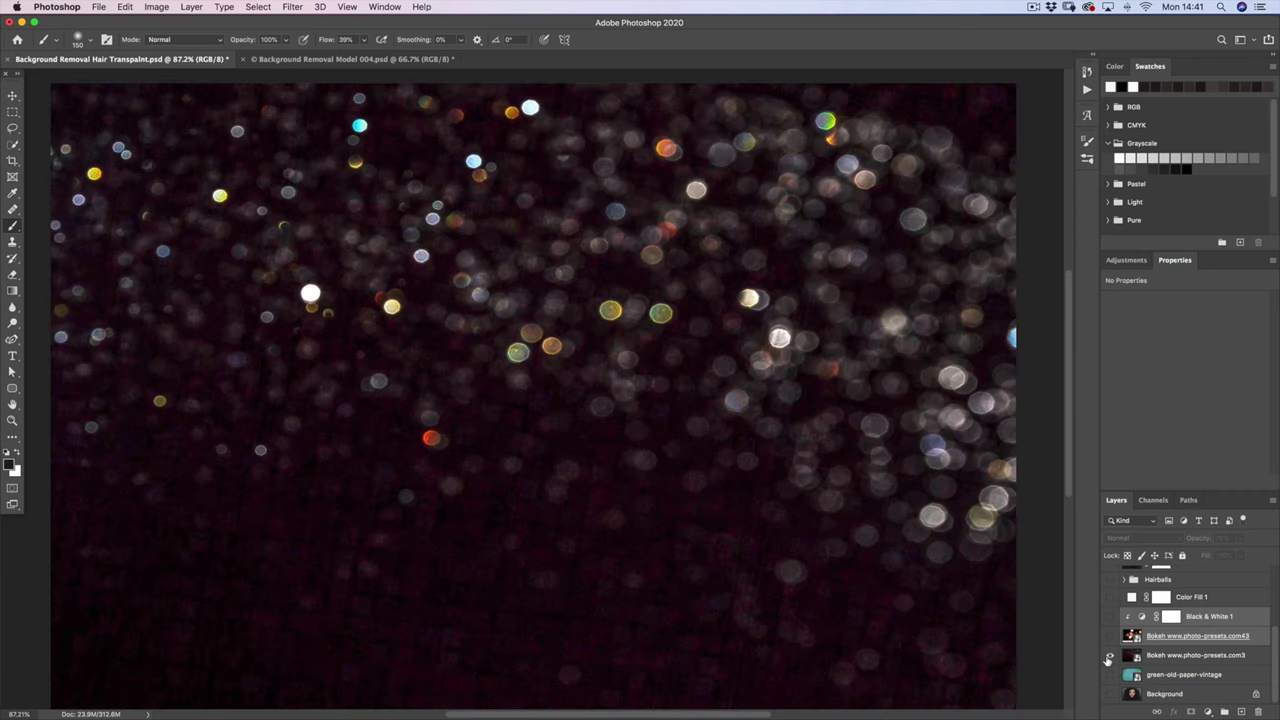
left_click(1109, 655, "alt")
left_click(1169, 658)
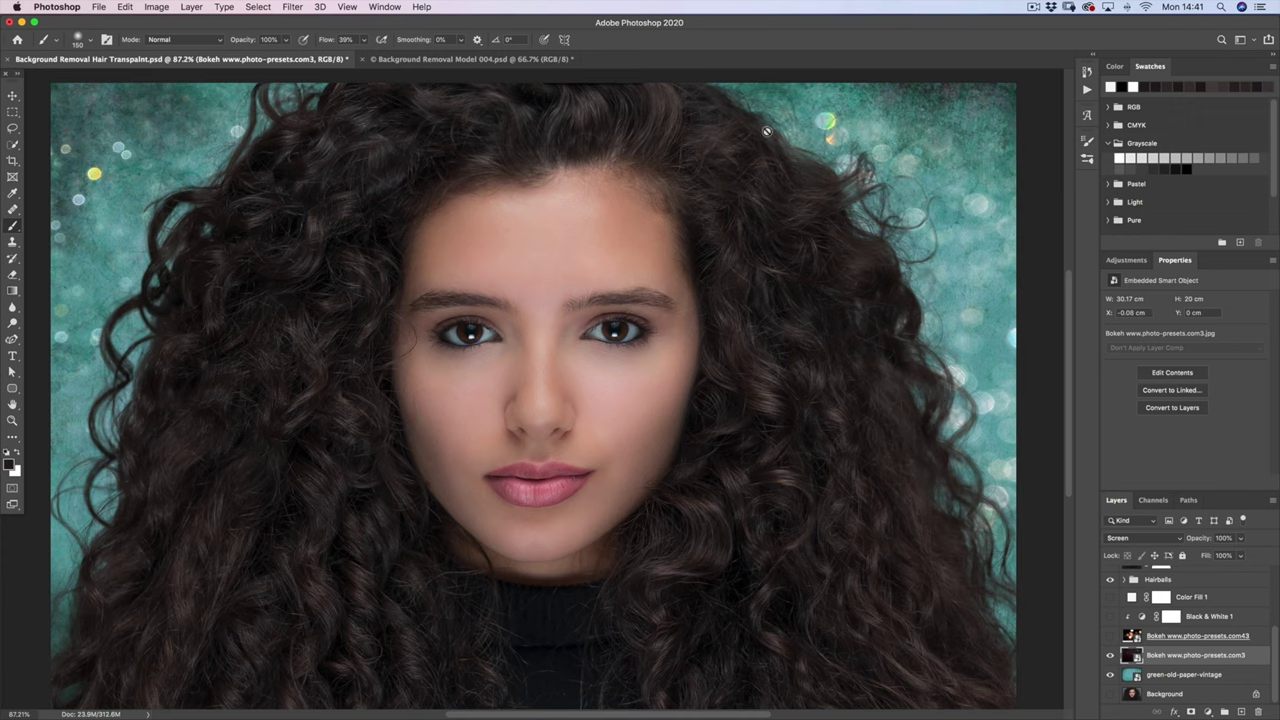
left_click(1110, 656)
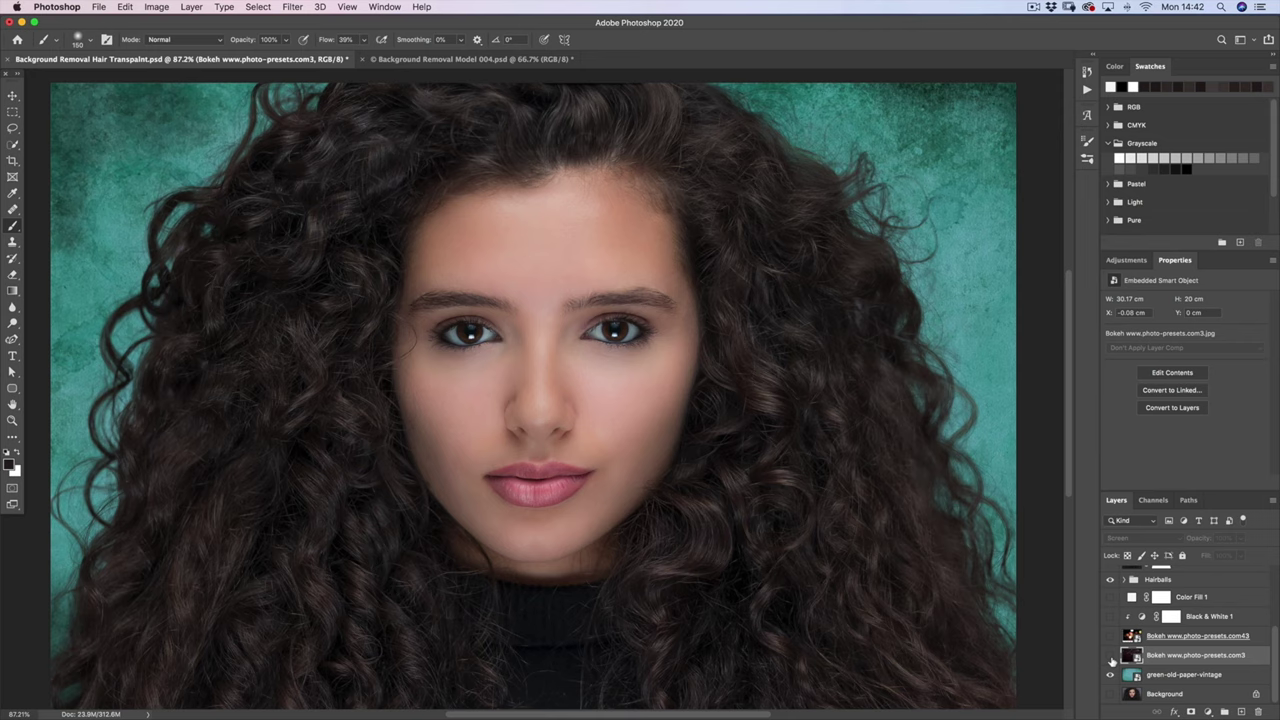
left_click(1110, 656)
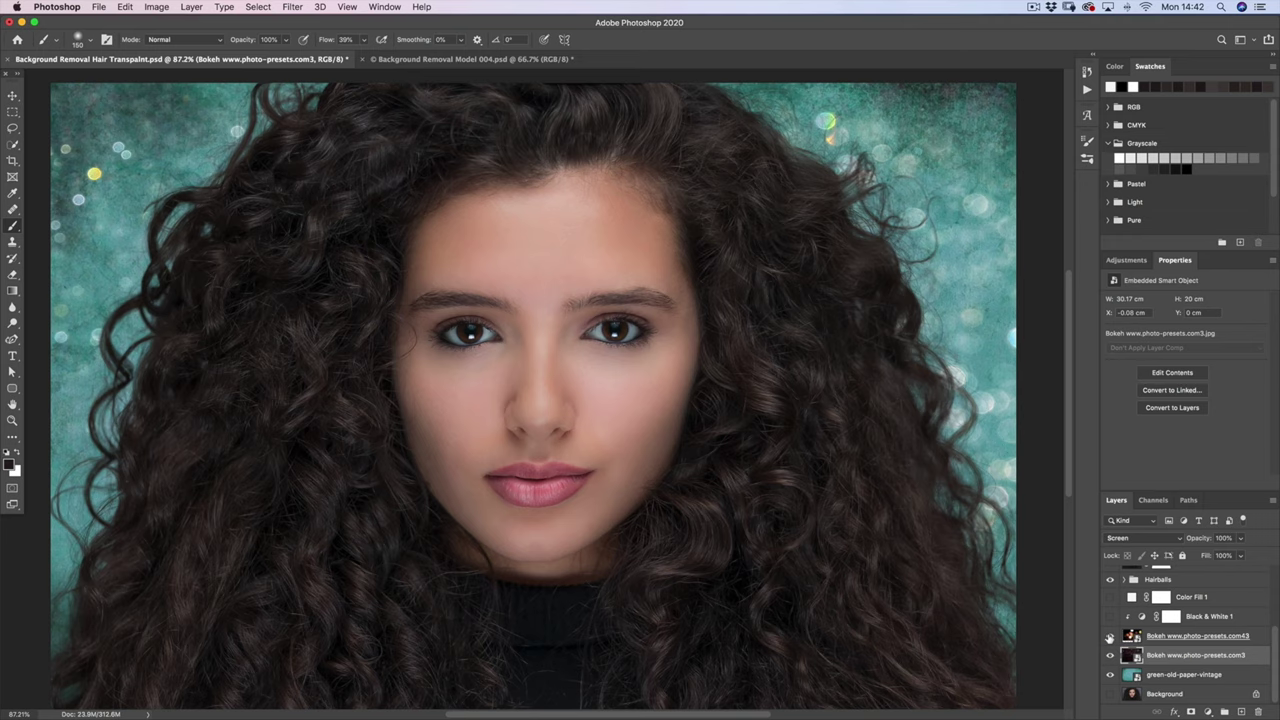
left_click(1109, 636)
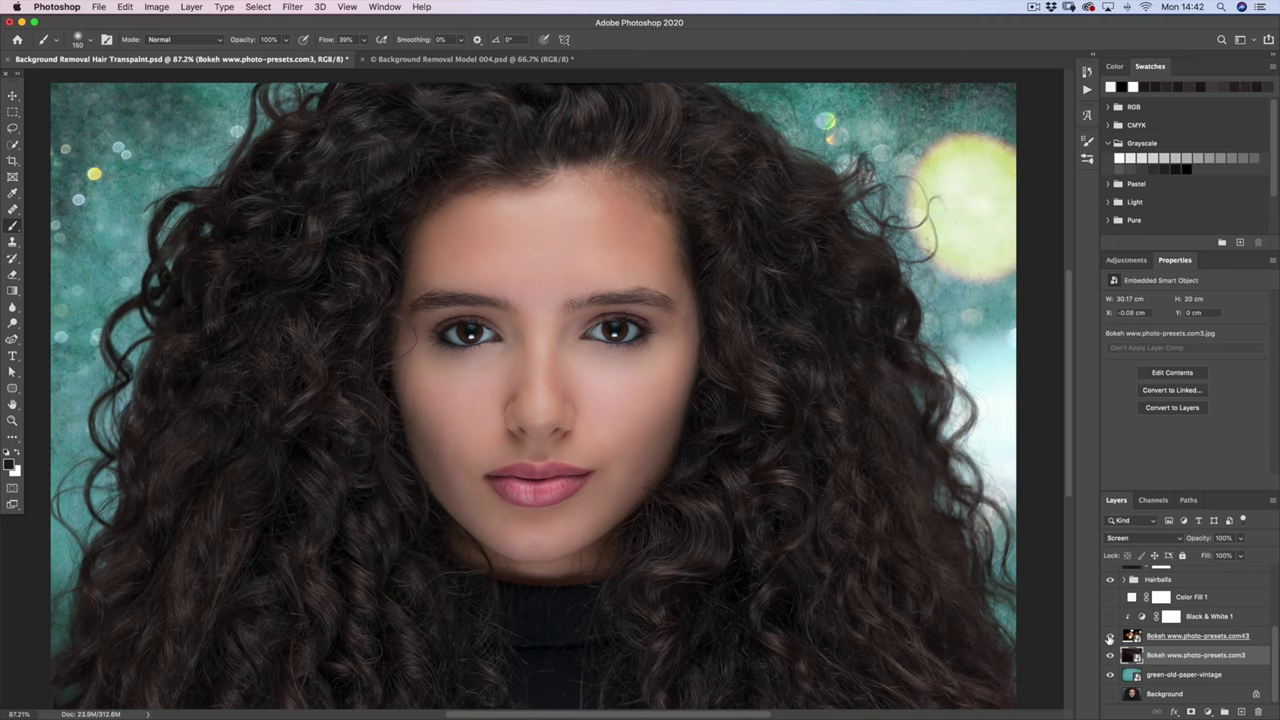
left_click(1109, 637, "alt")
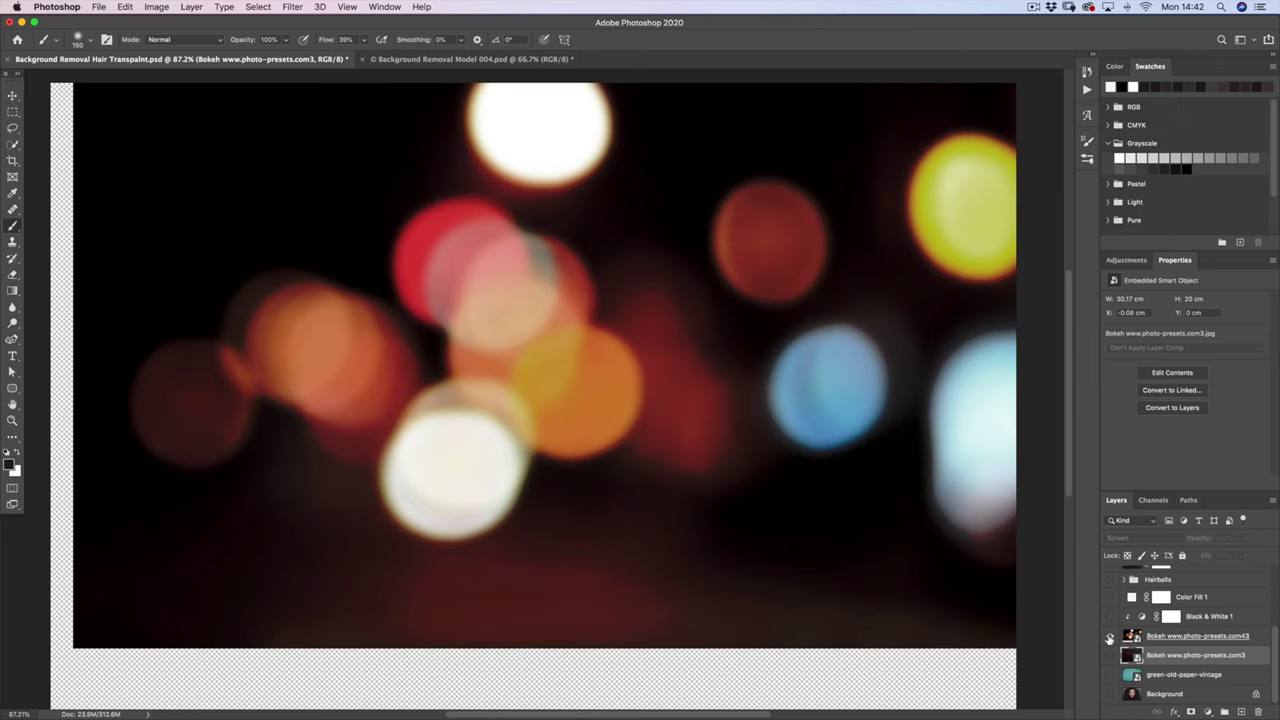
left_click(1109, 637, "alt")
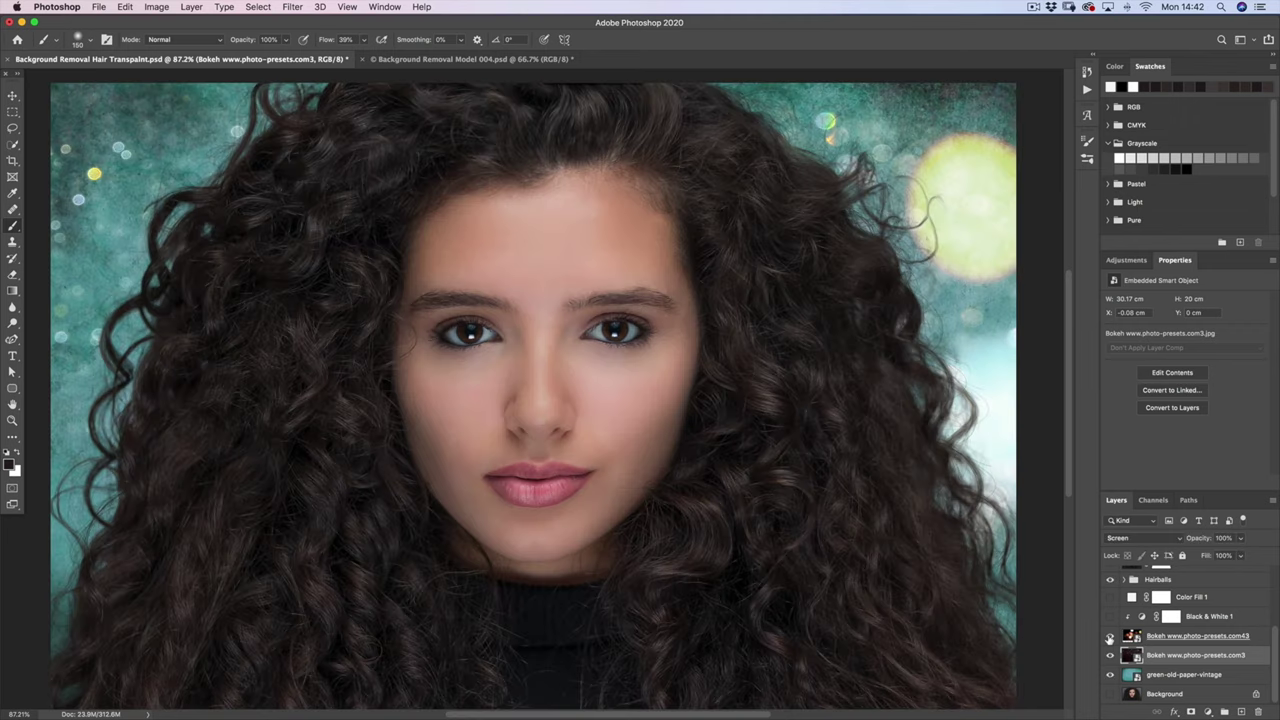
left_click(1177, 637)
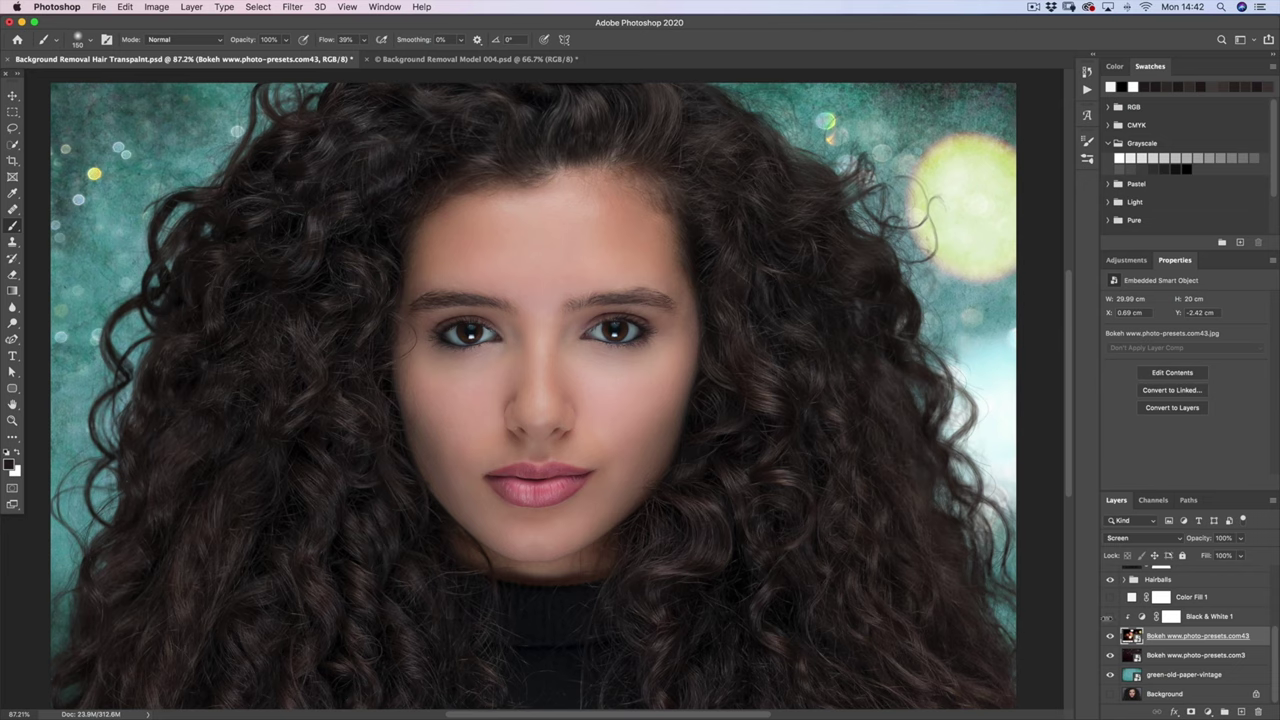
left_click(1110, 618)
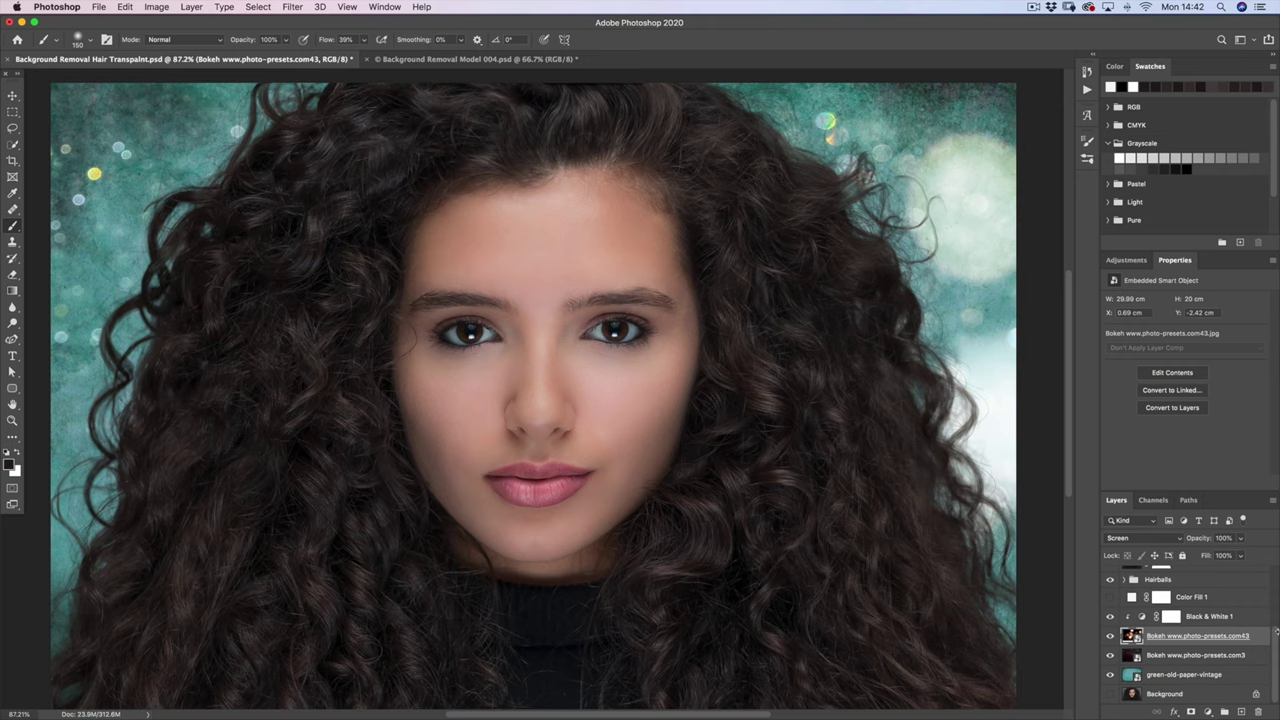
left_click(1110, 655)
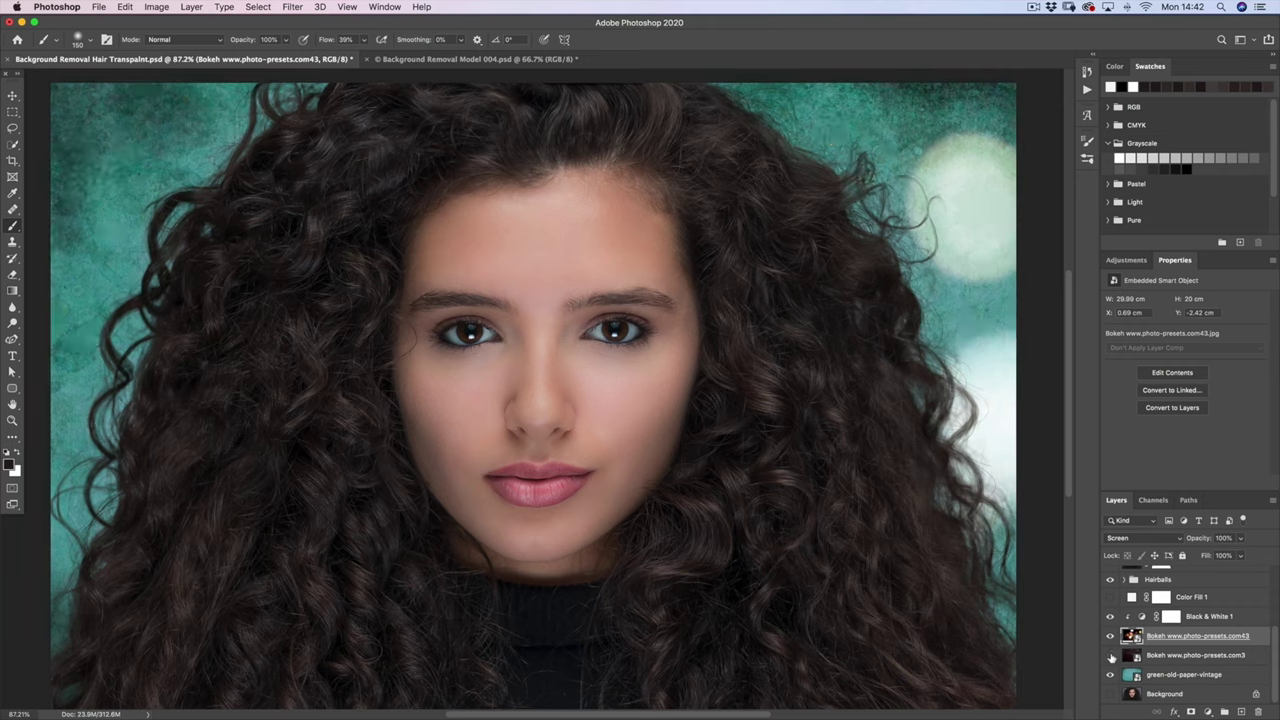
left_click(1110, 655)
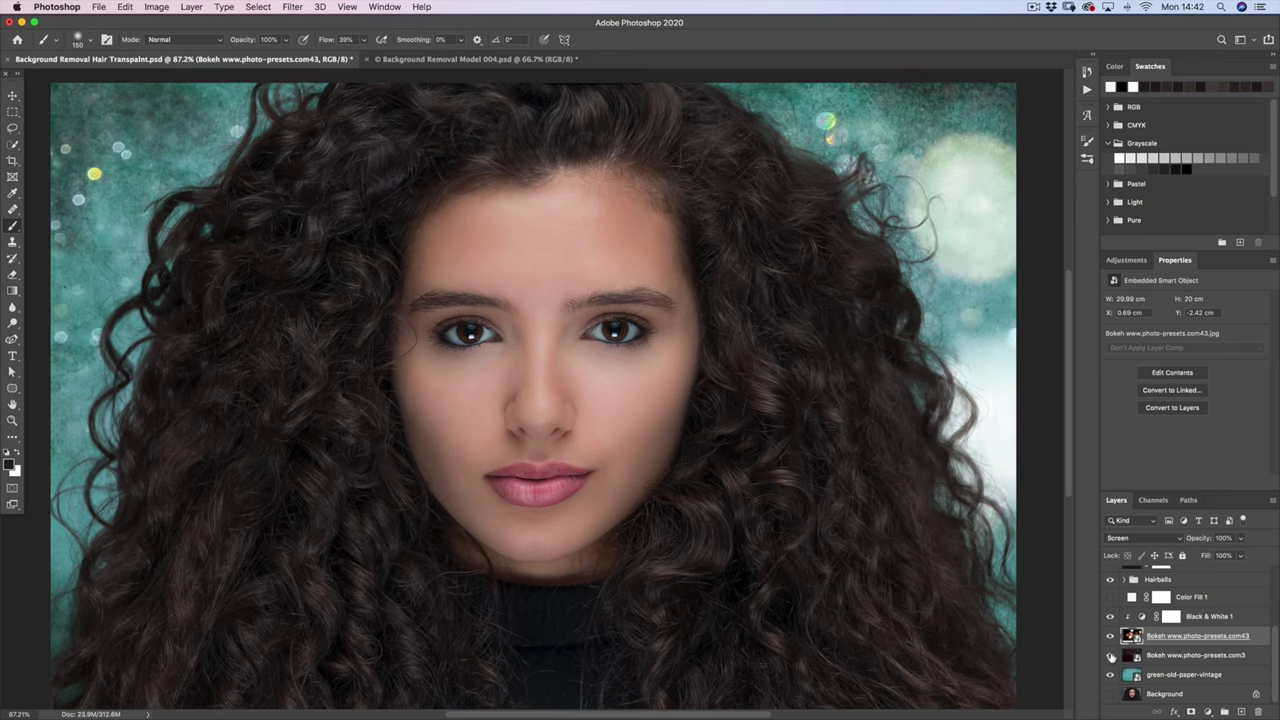
left_click(1110, 636)
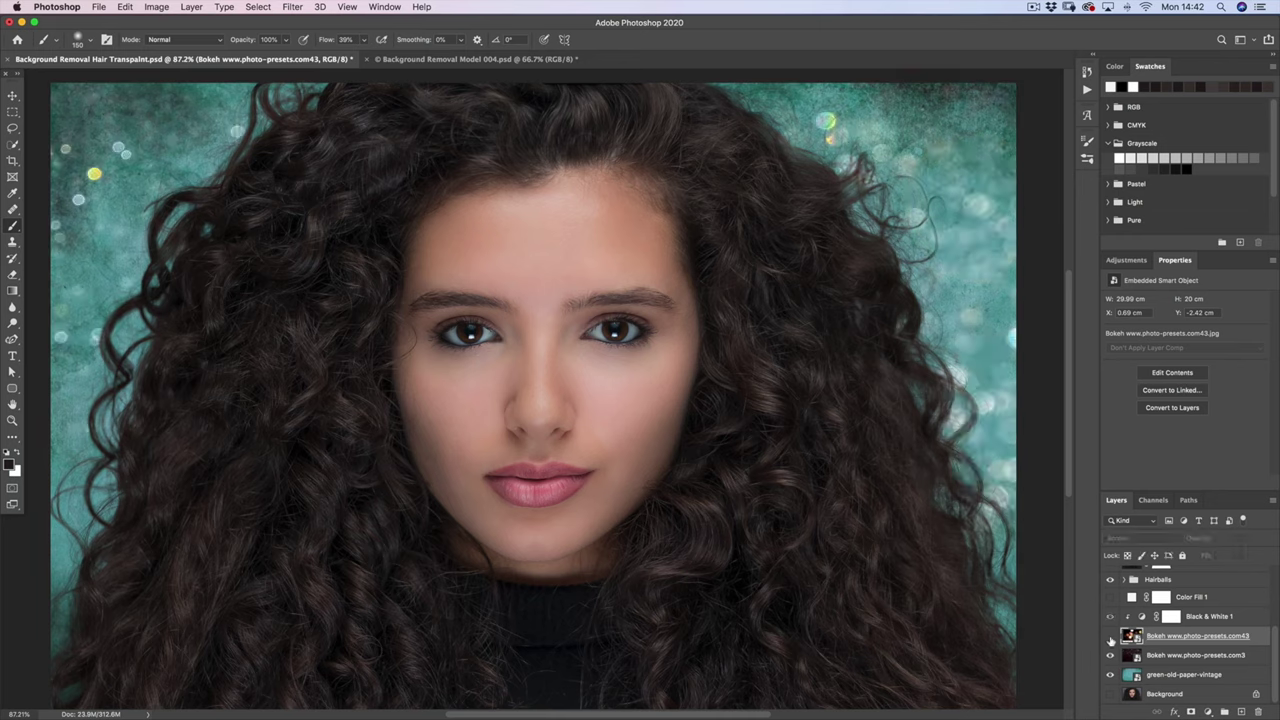
left_click(1110, 636)
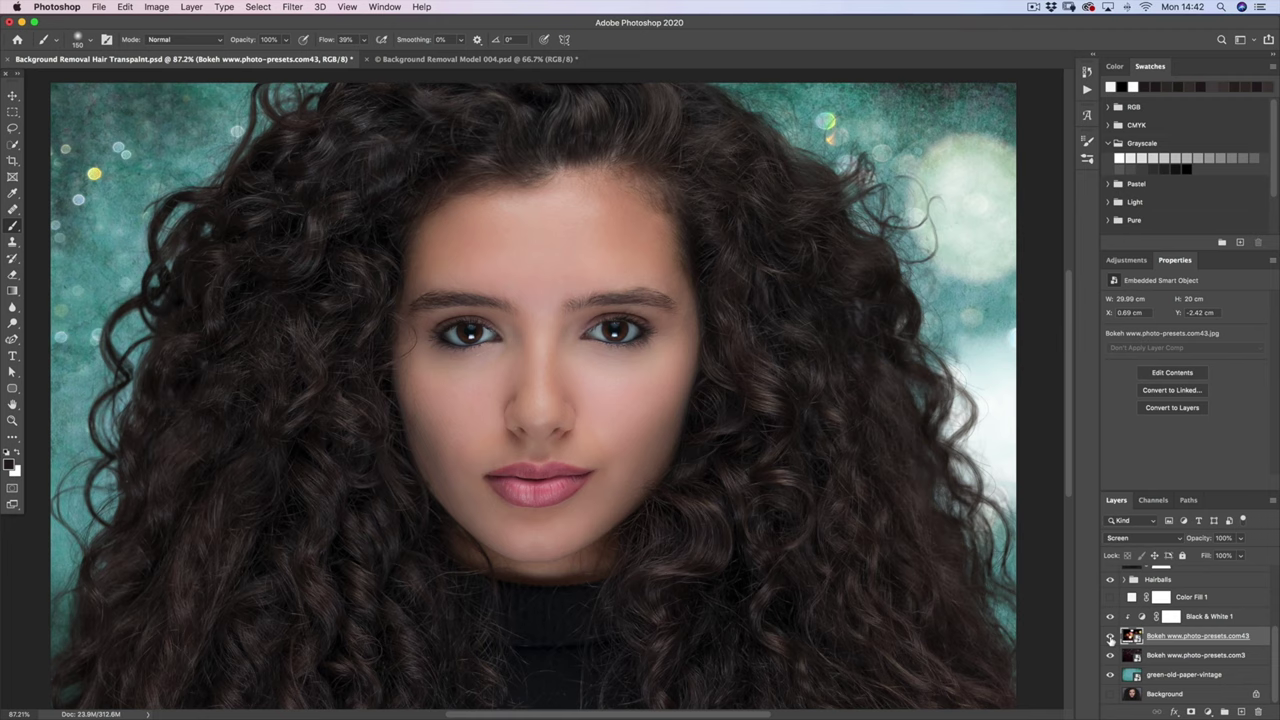
Step: Show the Selective Color 1, Color Lookup 1 and Curves 2 adjustment layers, toggling Selective Color 1 to check its effect on the eyes
scroll(1130, 630, "up", 3)
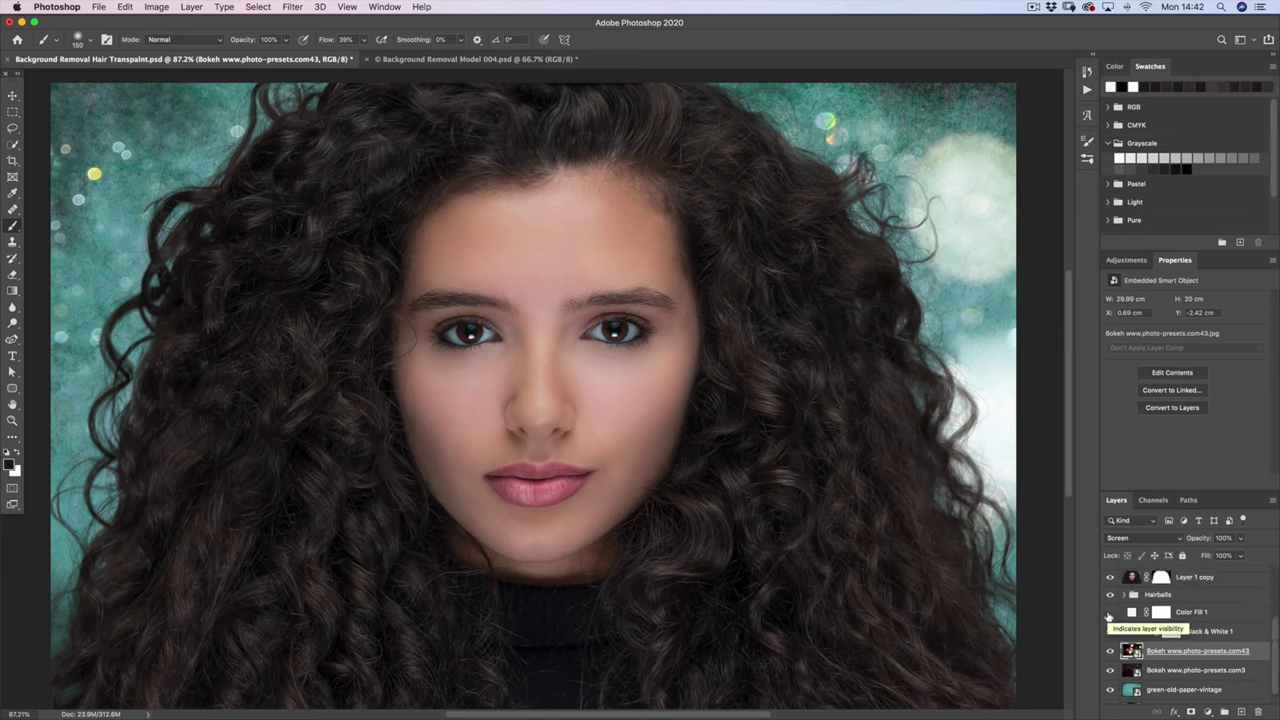
scroll(1146, 619, "up", 1)
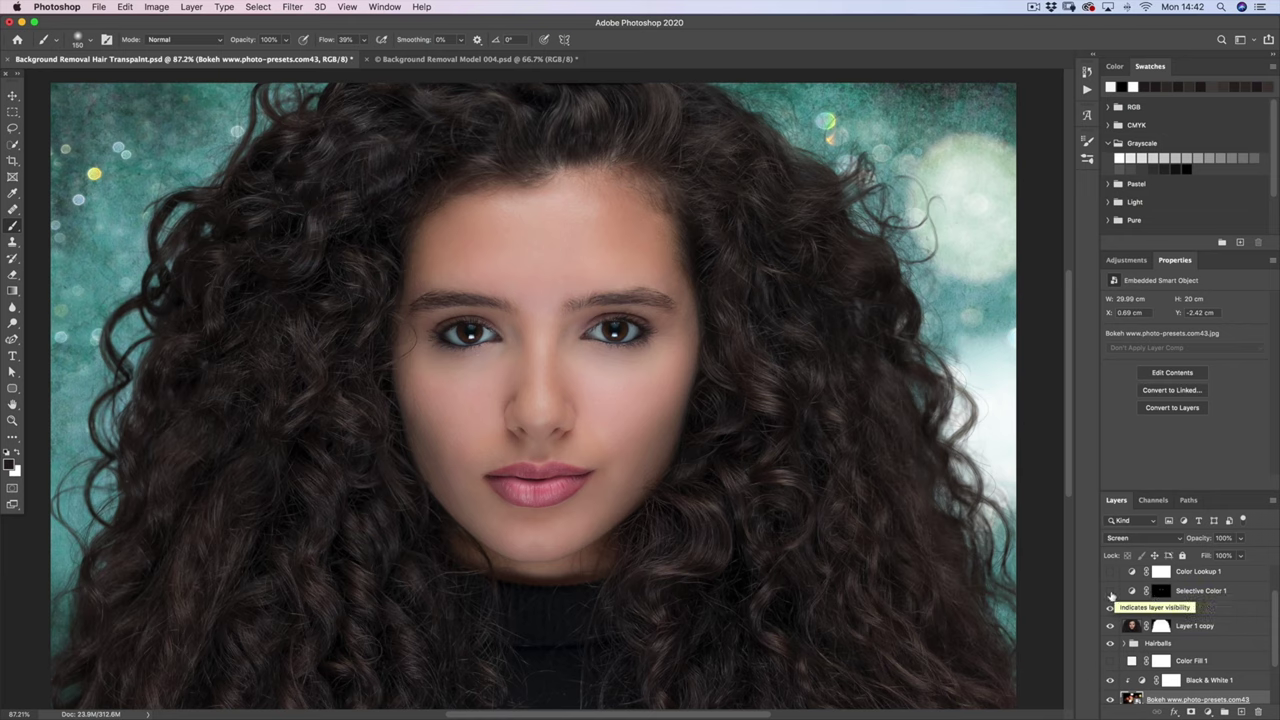
left_click(1110, 591)
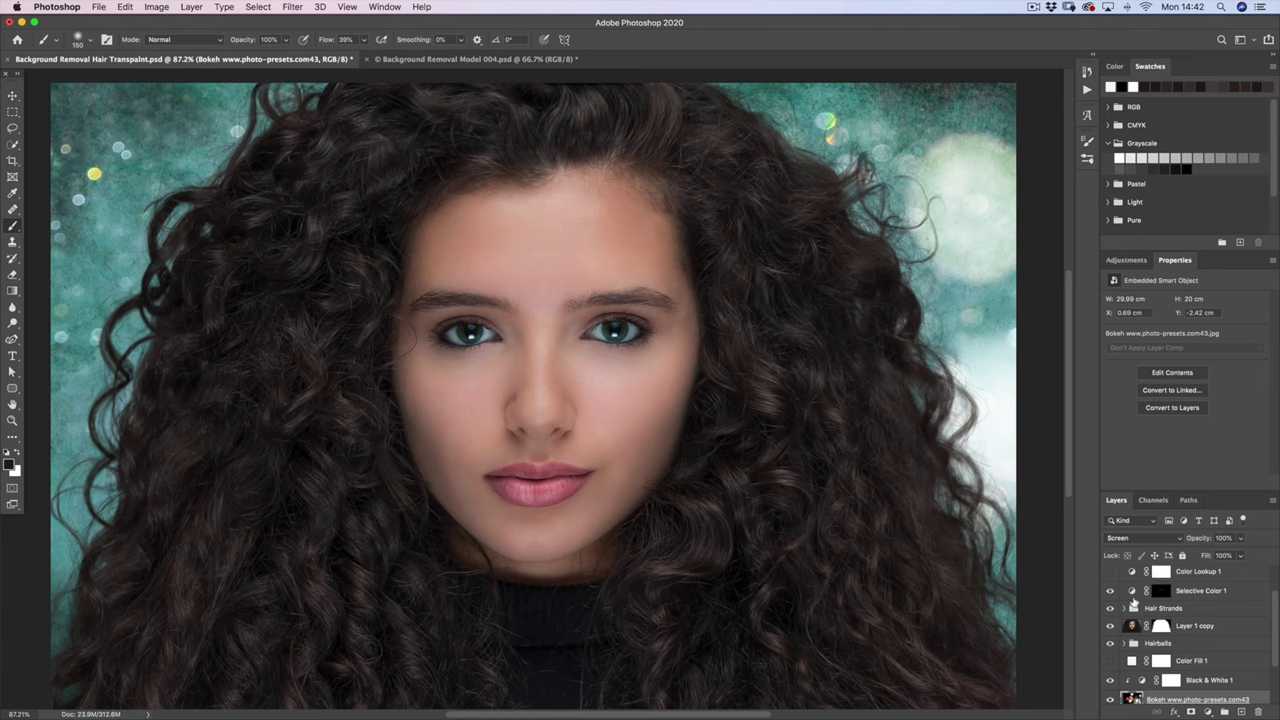
left_click(1110, 591)
left_click(1110, 591)
scroll(1195, 605, "up", 2)
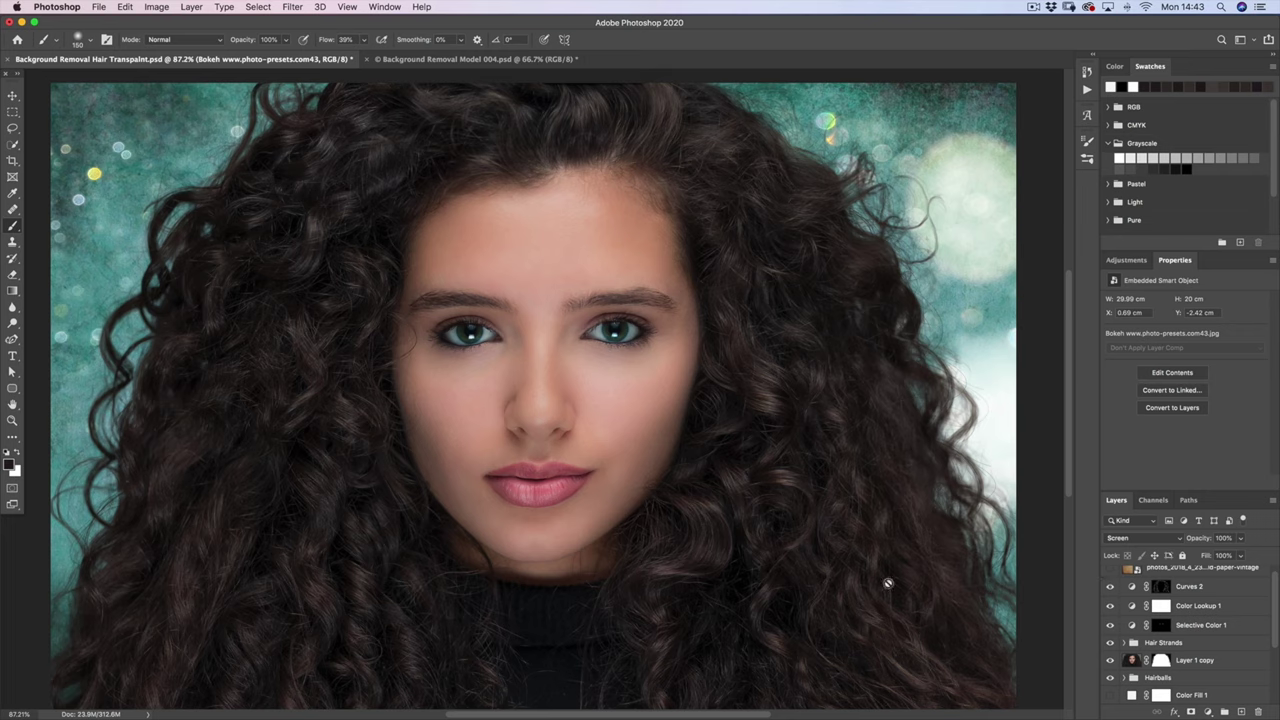
Step: Show the photos_2018_4_23 old-paper-vintage texture layer, view it alone, select it, and toggle it to check its Soft Light blend
scroll(1192, 626, "up", 1)
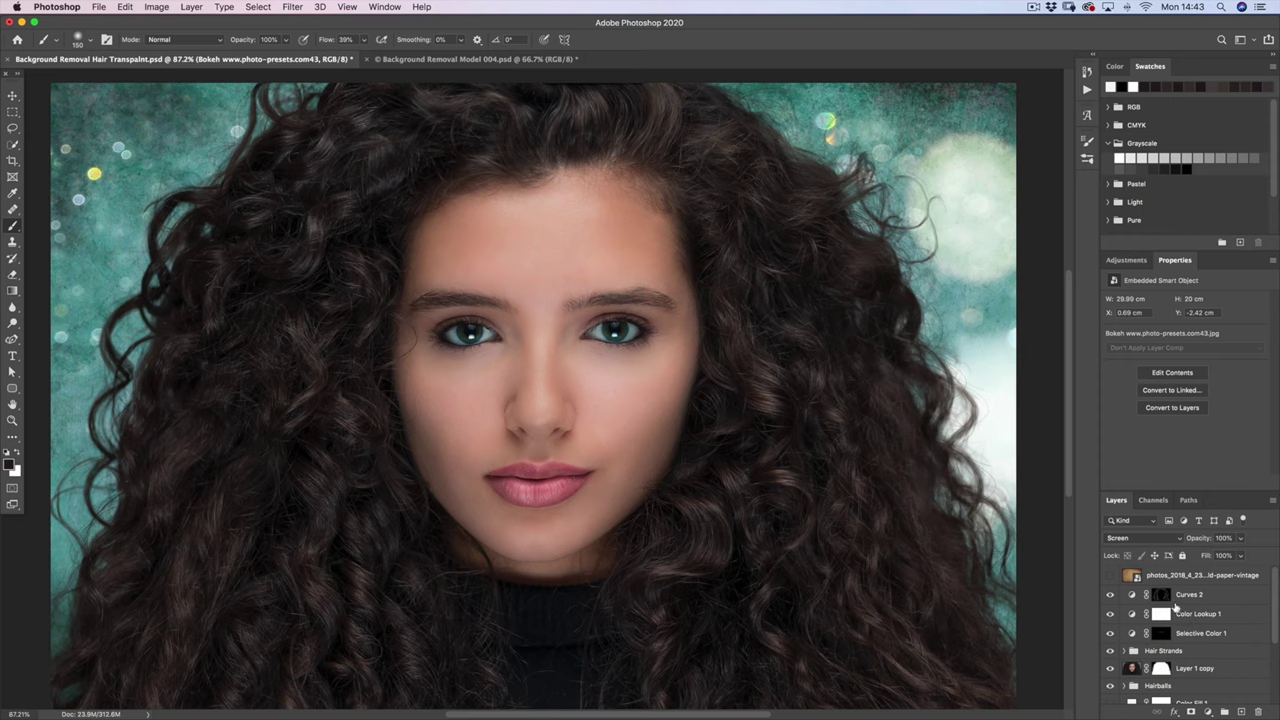
left_click(1110, 577)
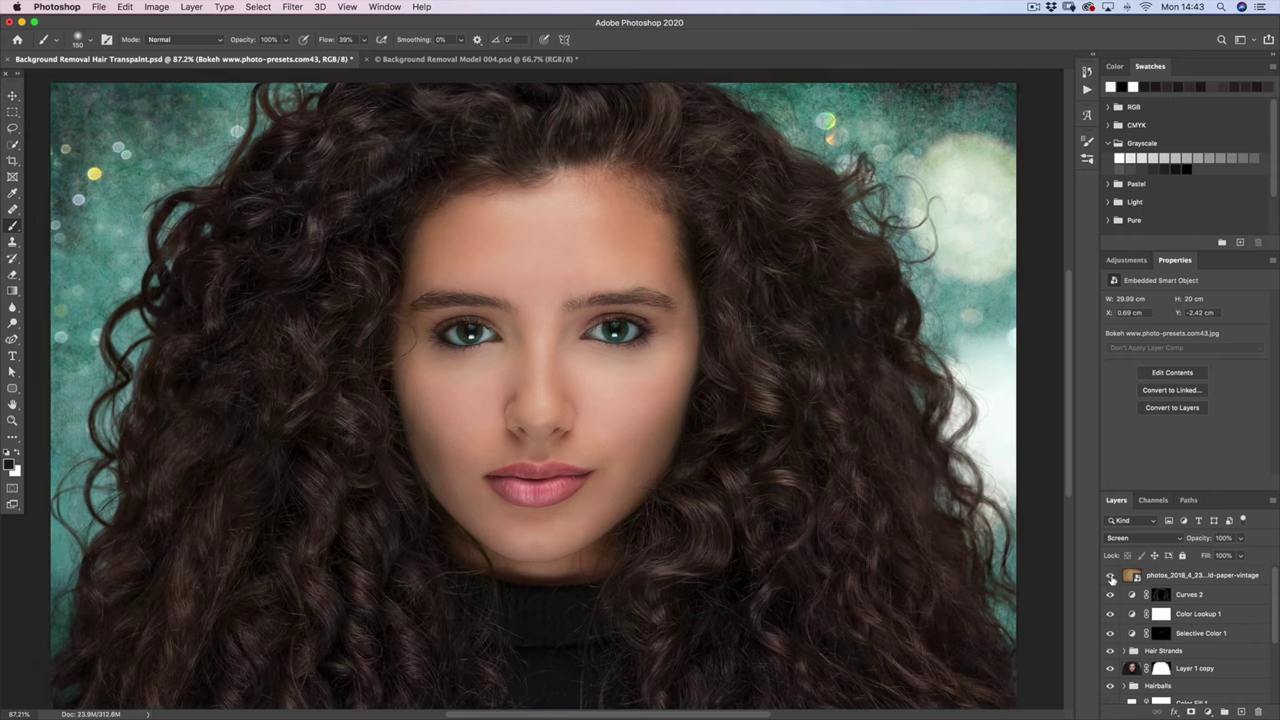
left_click(1110, 578, "alt")
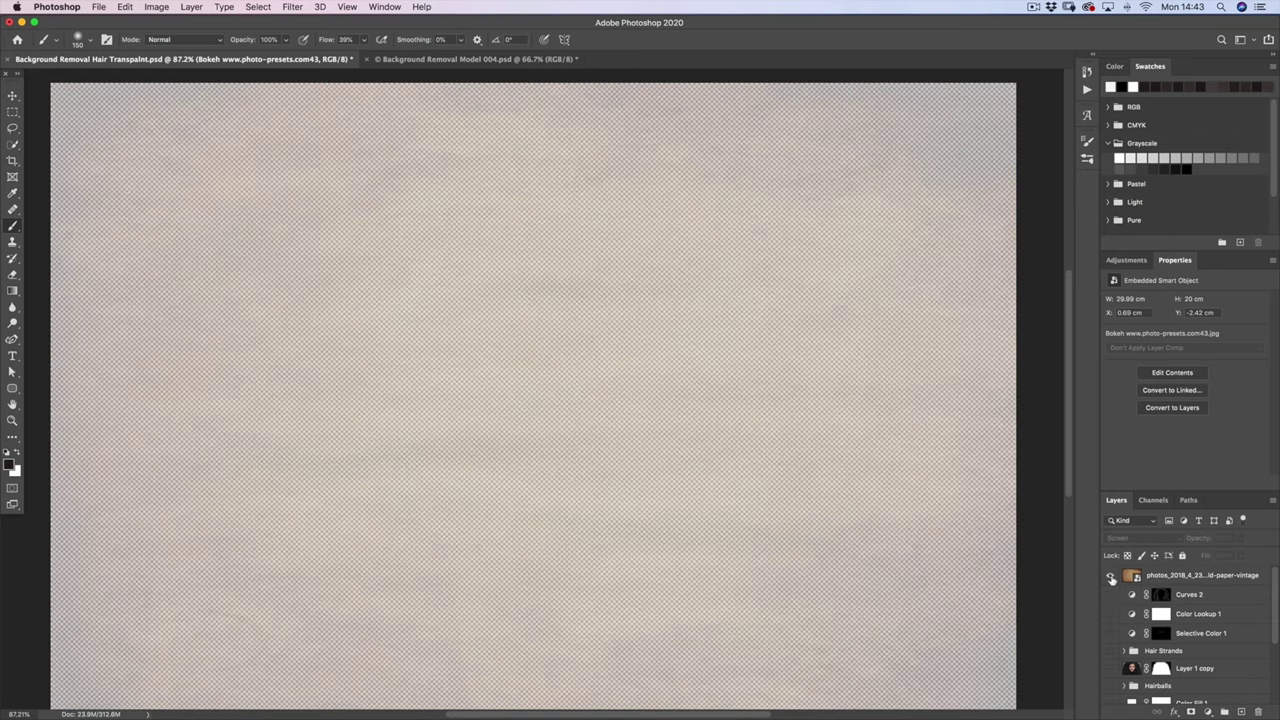
left_click(1110, 578, "alt")
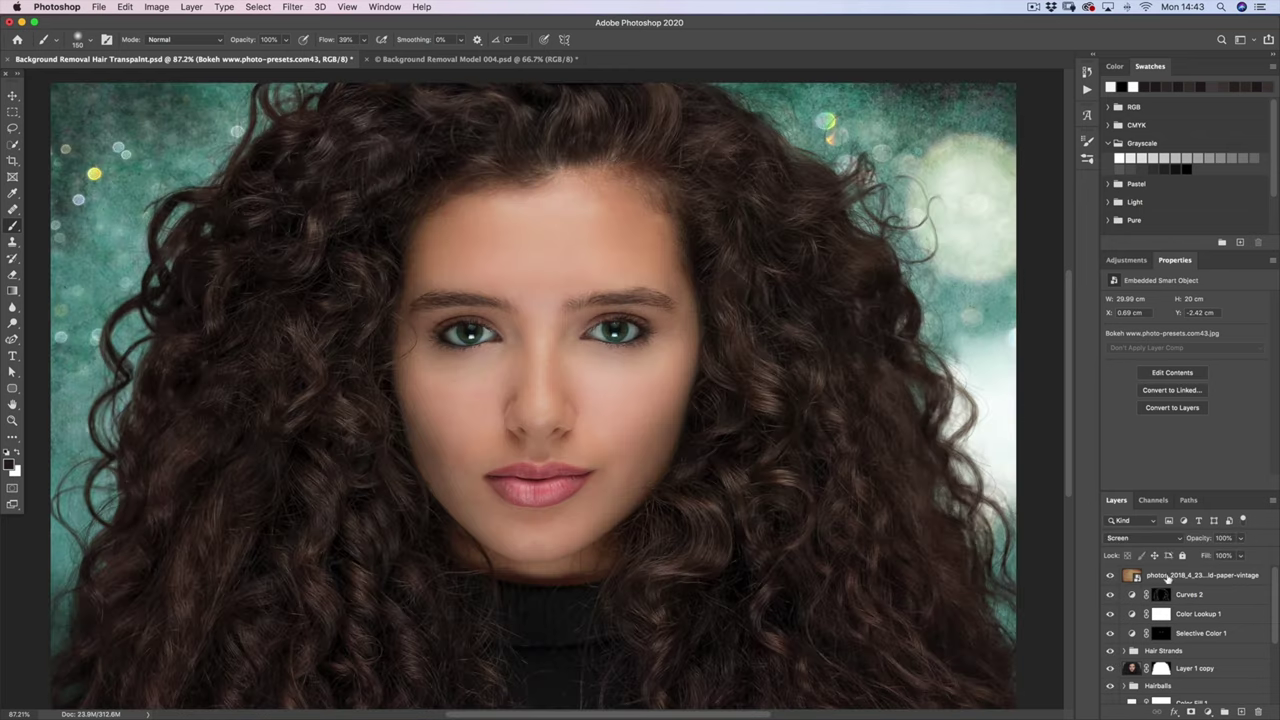
left_click(1176, 578)
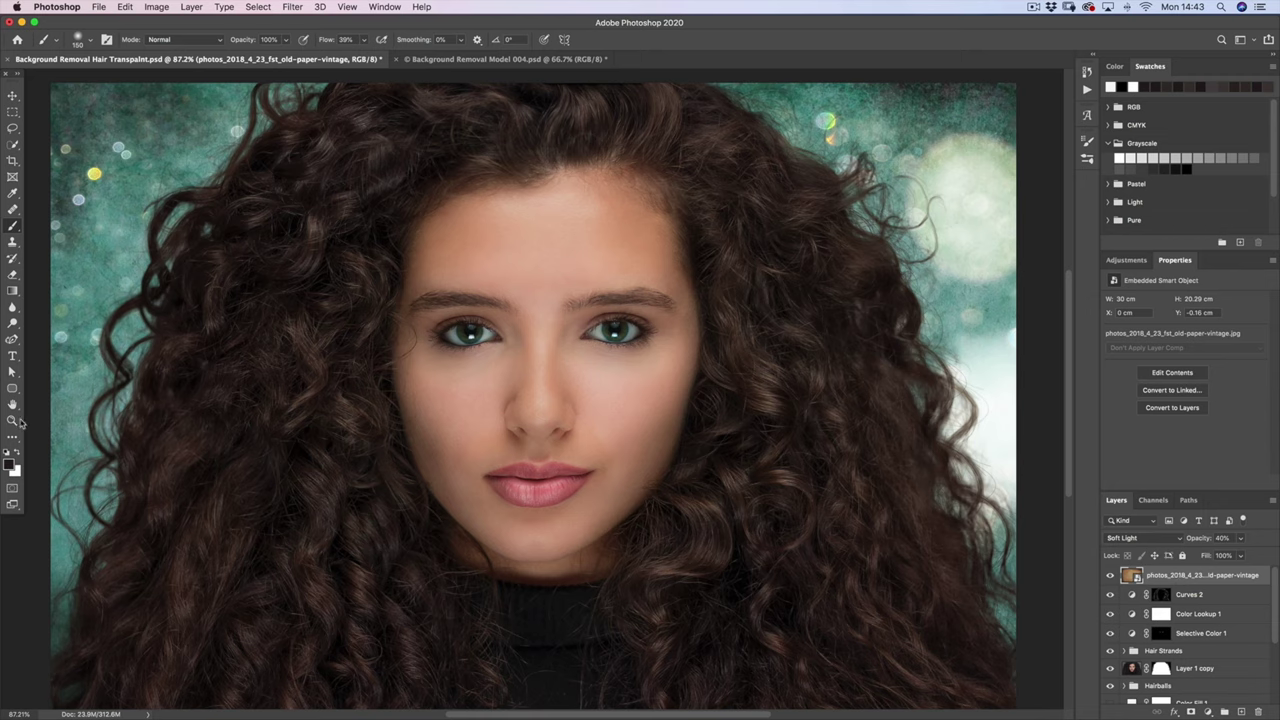
left_click(1110, 576)
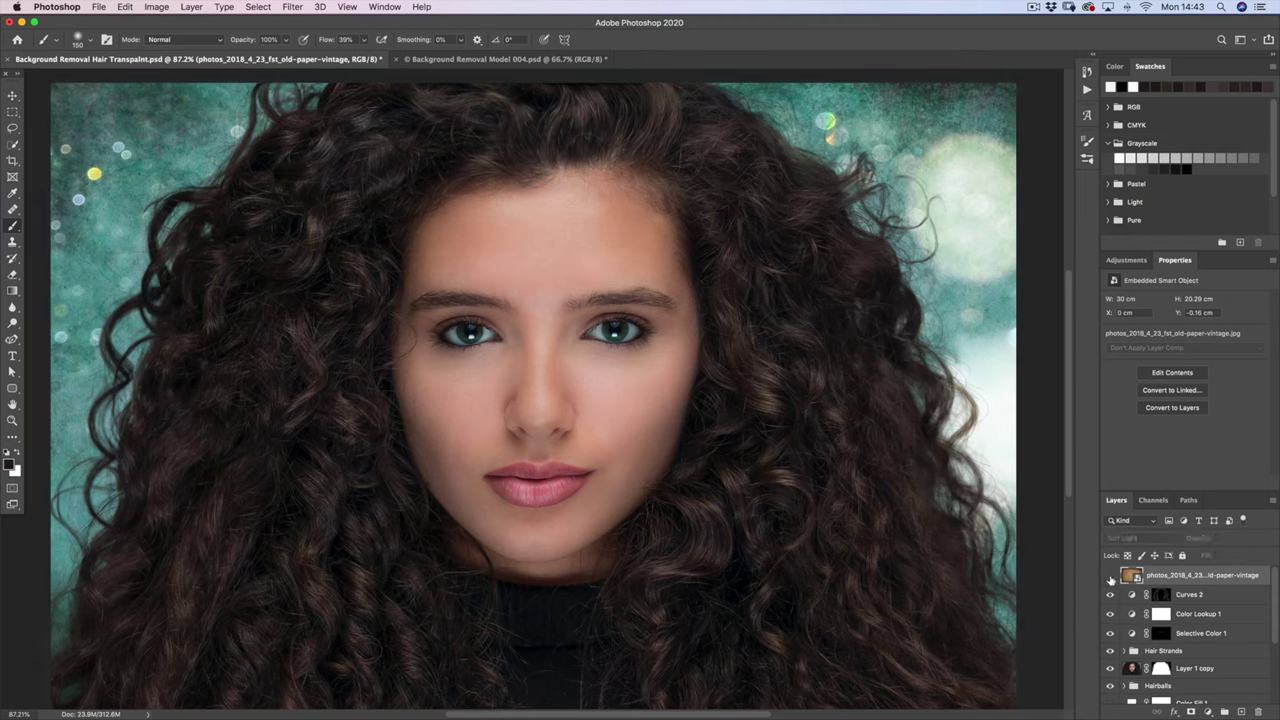
left_click(1110, 577)
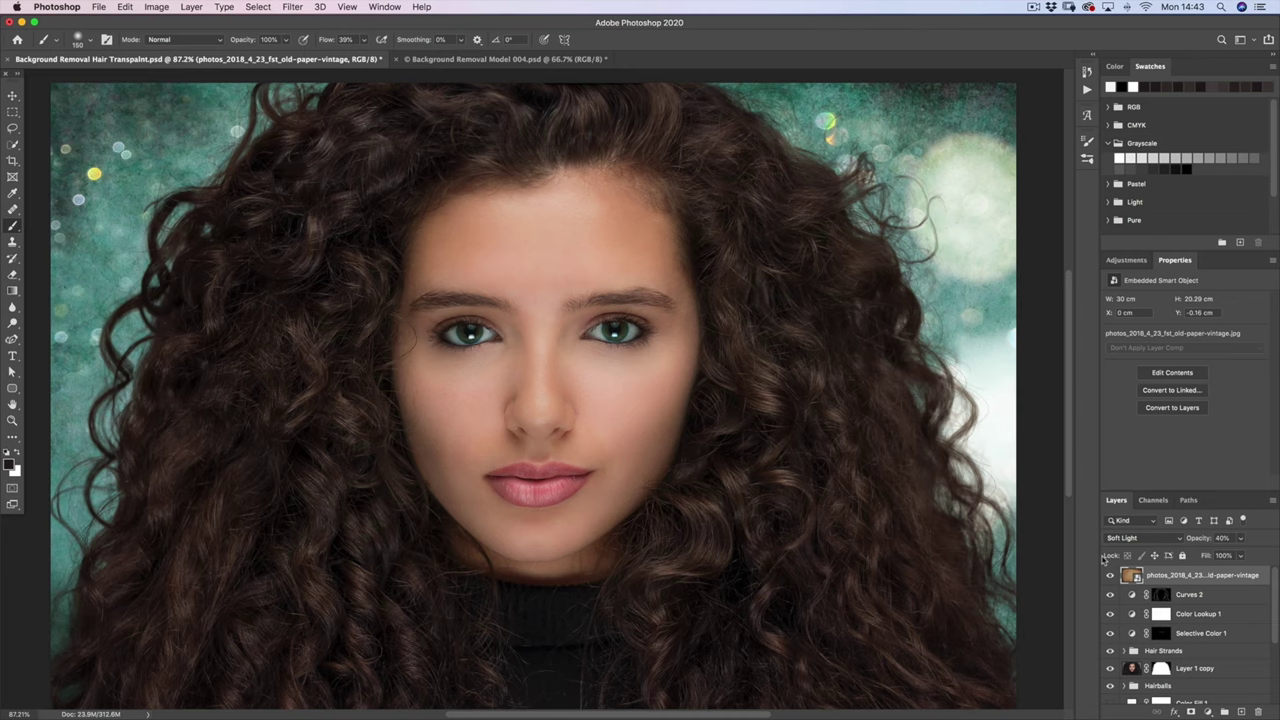
Step: Stamp all visible layers into a new layer above the old-paper texture and convert it for Smart Filters
key("super+alt+shift+e")
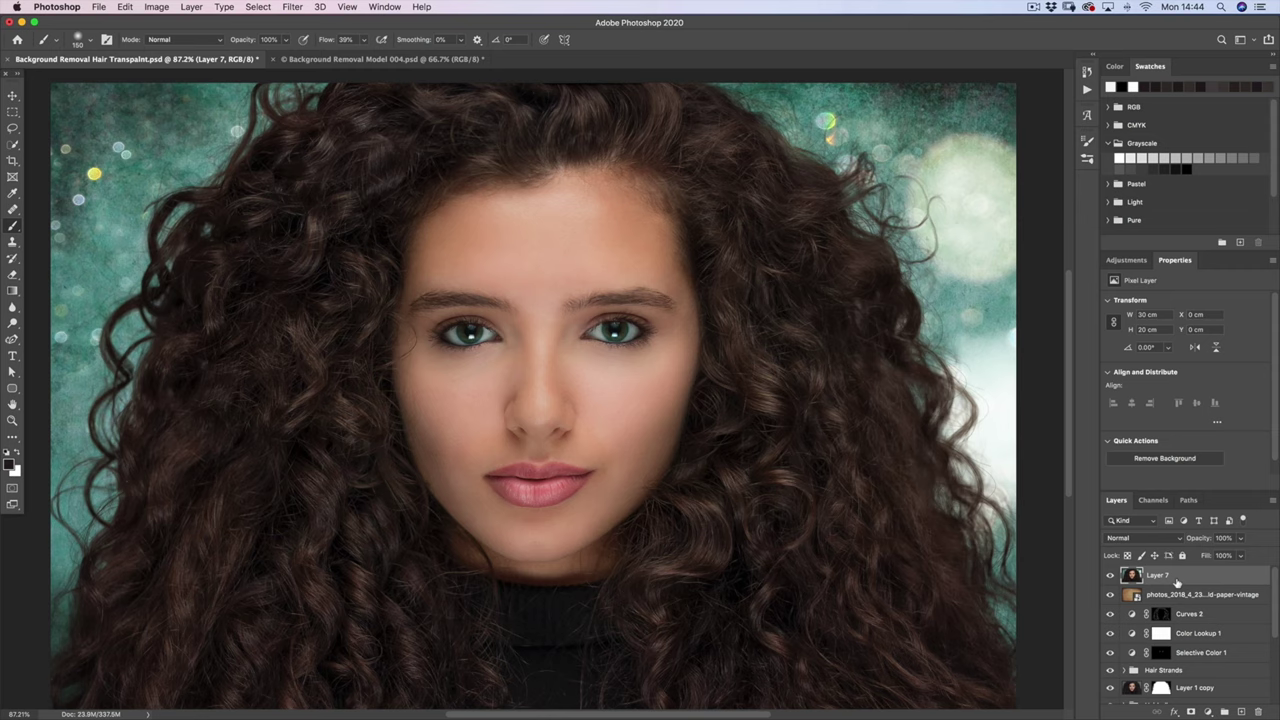
left_click(292, 8)
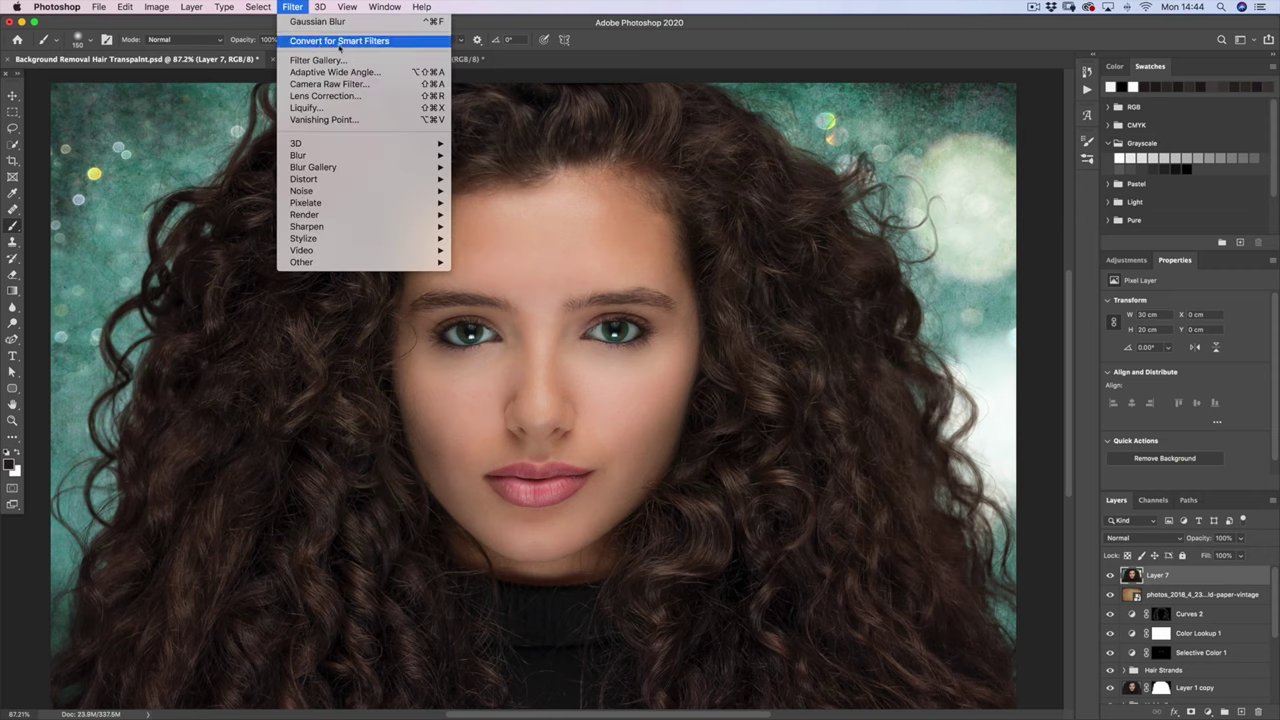
left_click(390, 42)
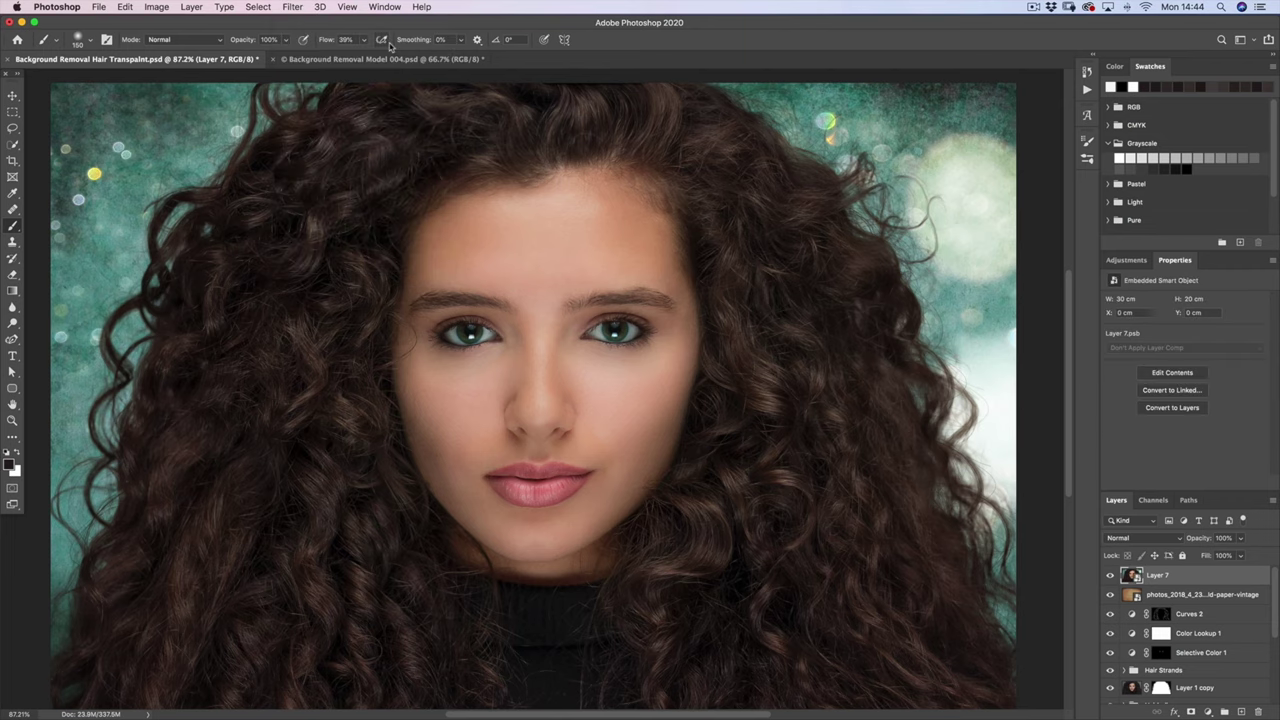
Step: Open the Camera Raw Filter on Layer 7 and enlarge its window for a bigger preview
left_click(296, 8)
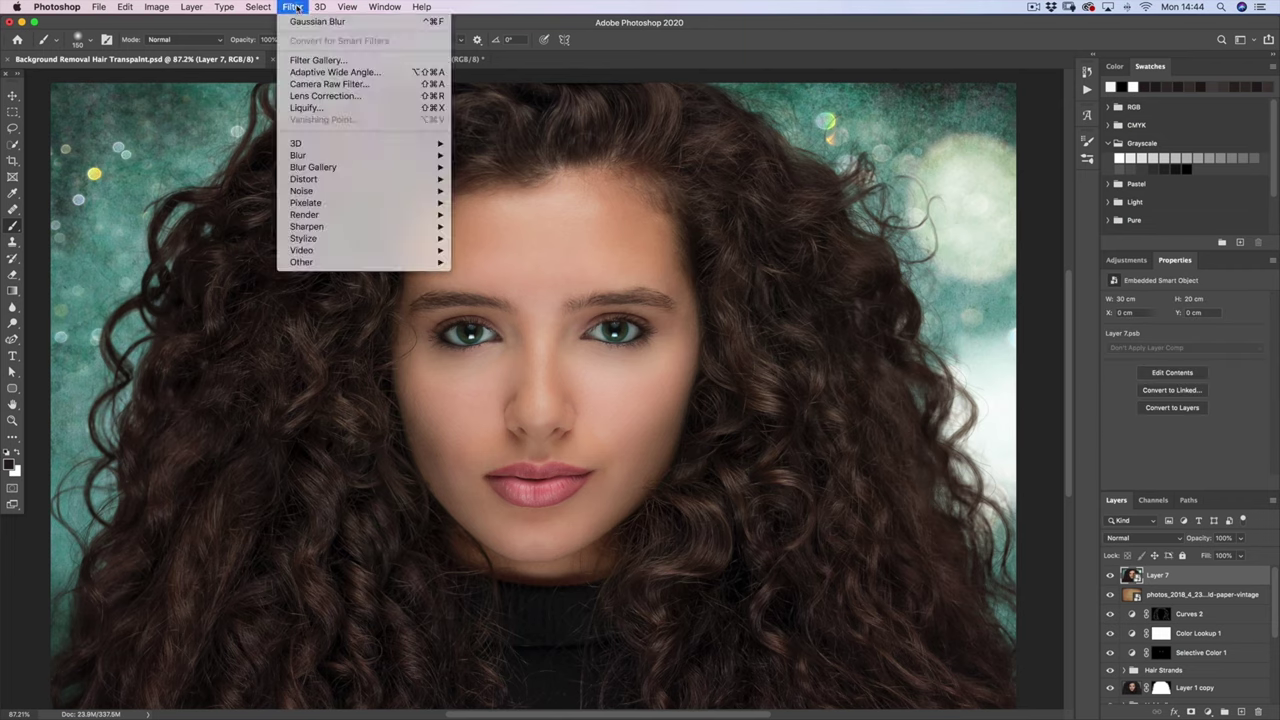
left_click(330, 84)
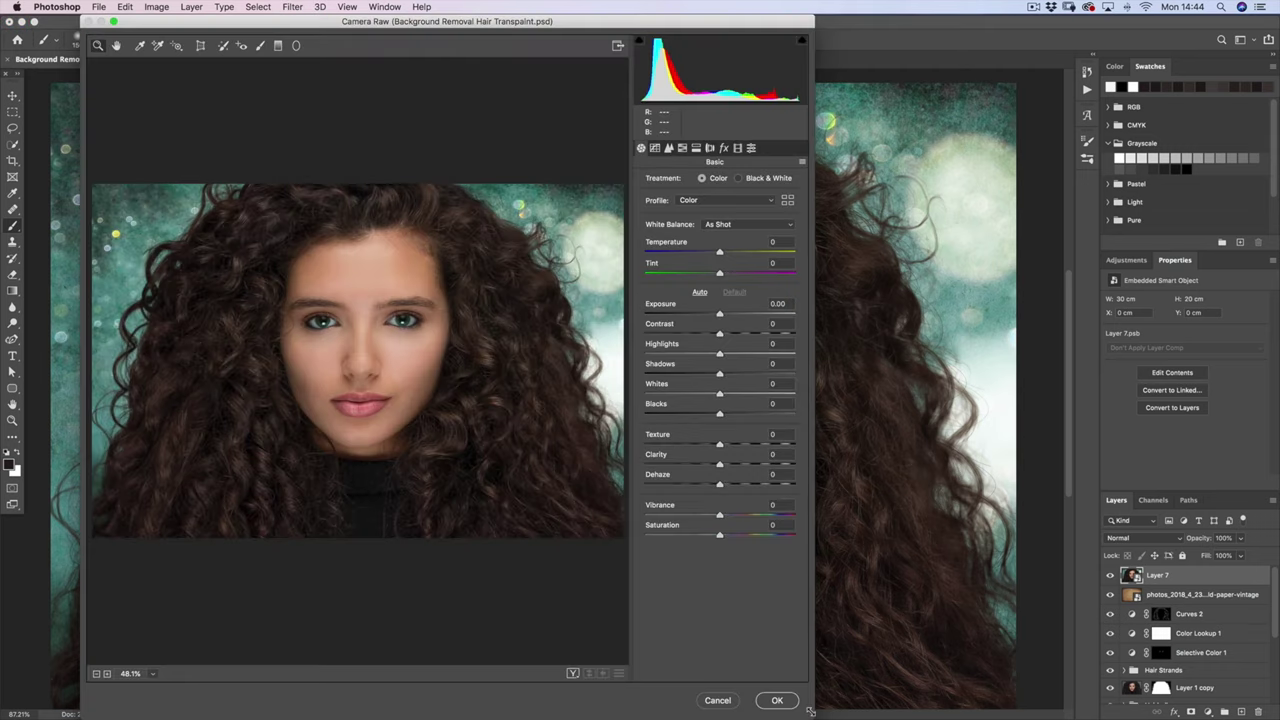
left_click_drag(810, 712, 1240, 716)
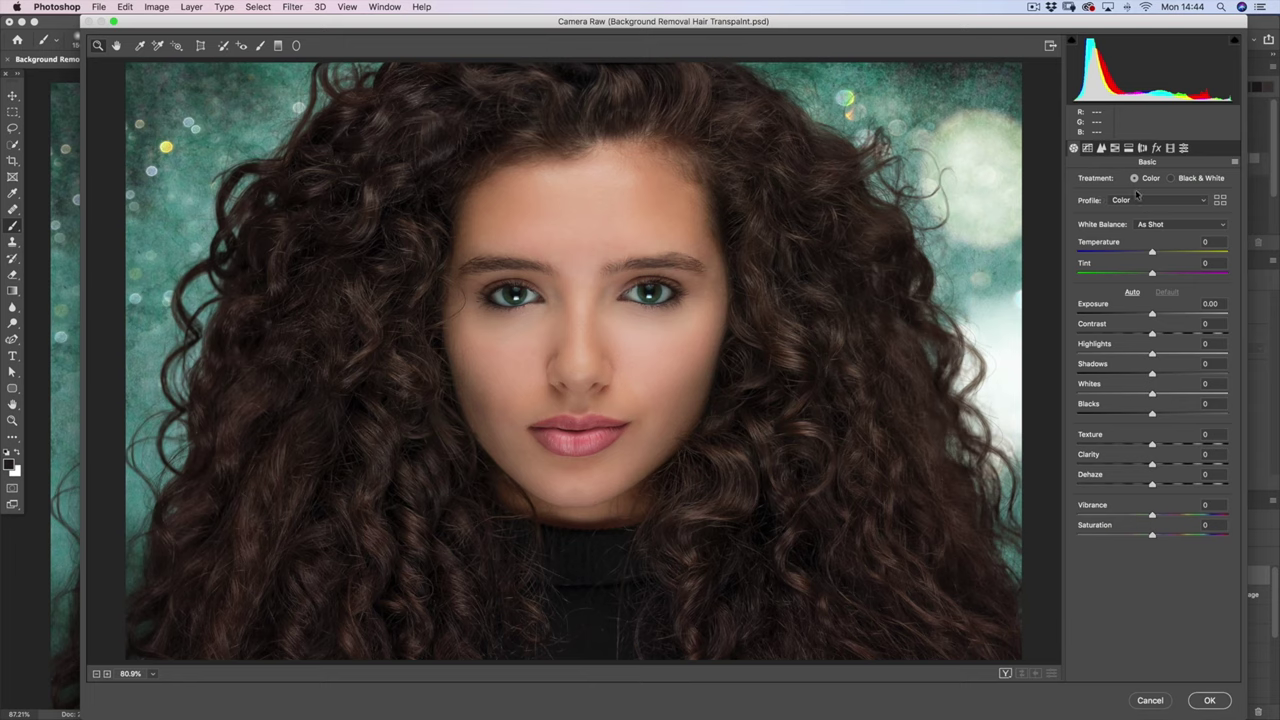
Step: Add grain with an amount of 20 in the Camera Raw effects, inspecting the face up close
left_click(1156, 148)
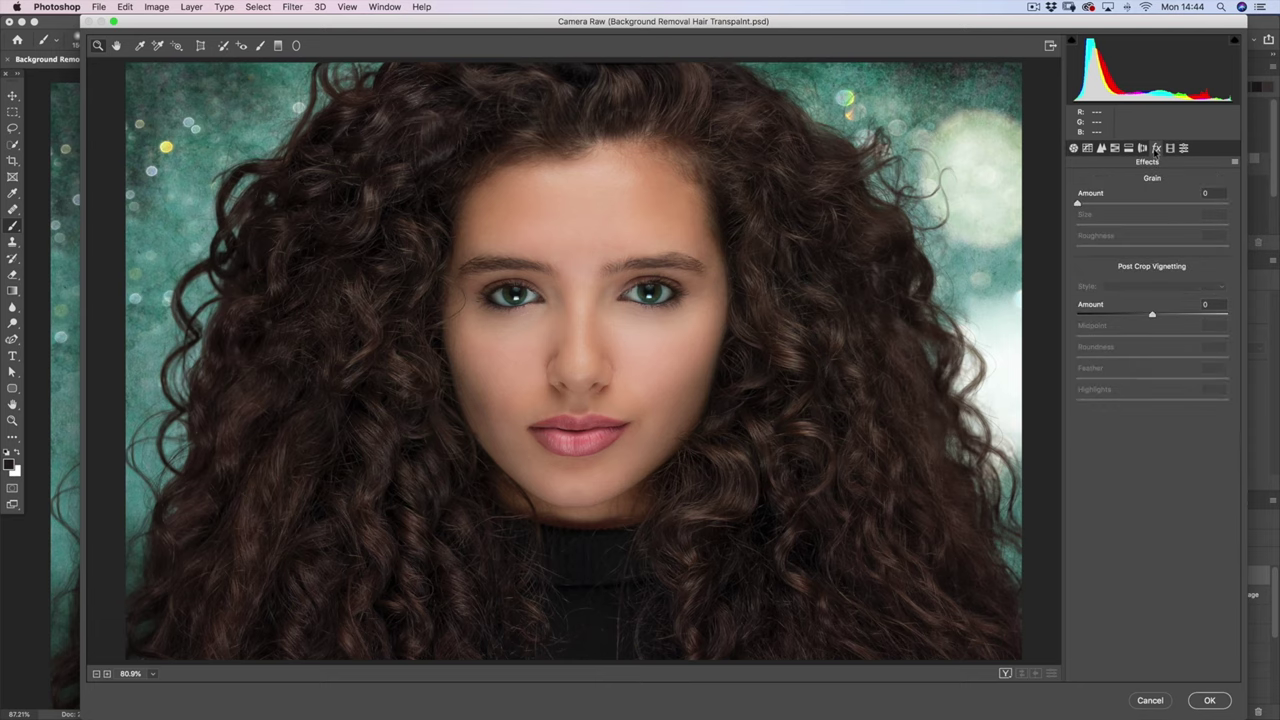
left_click_drag(1078, 204, 1096, 204)
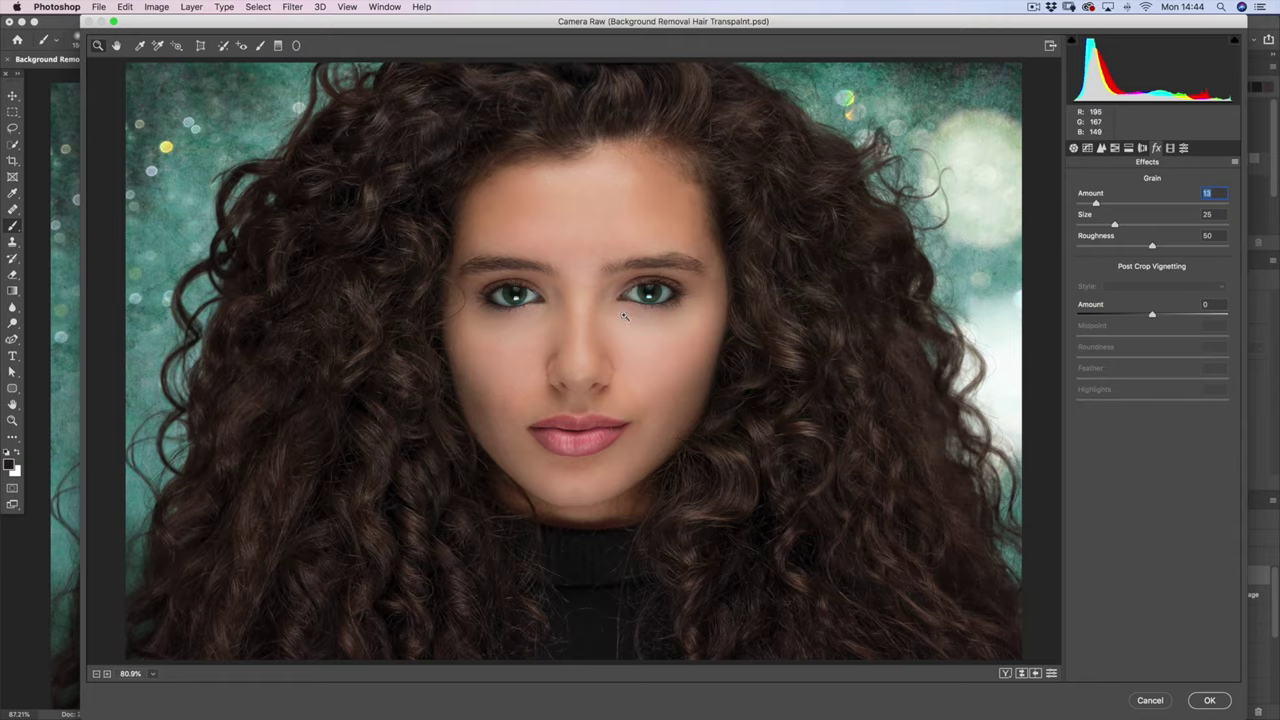
key("super+equal")
key("super+equal")
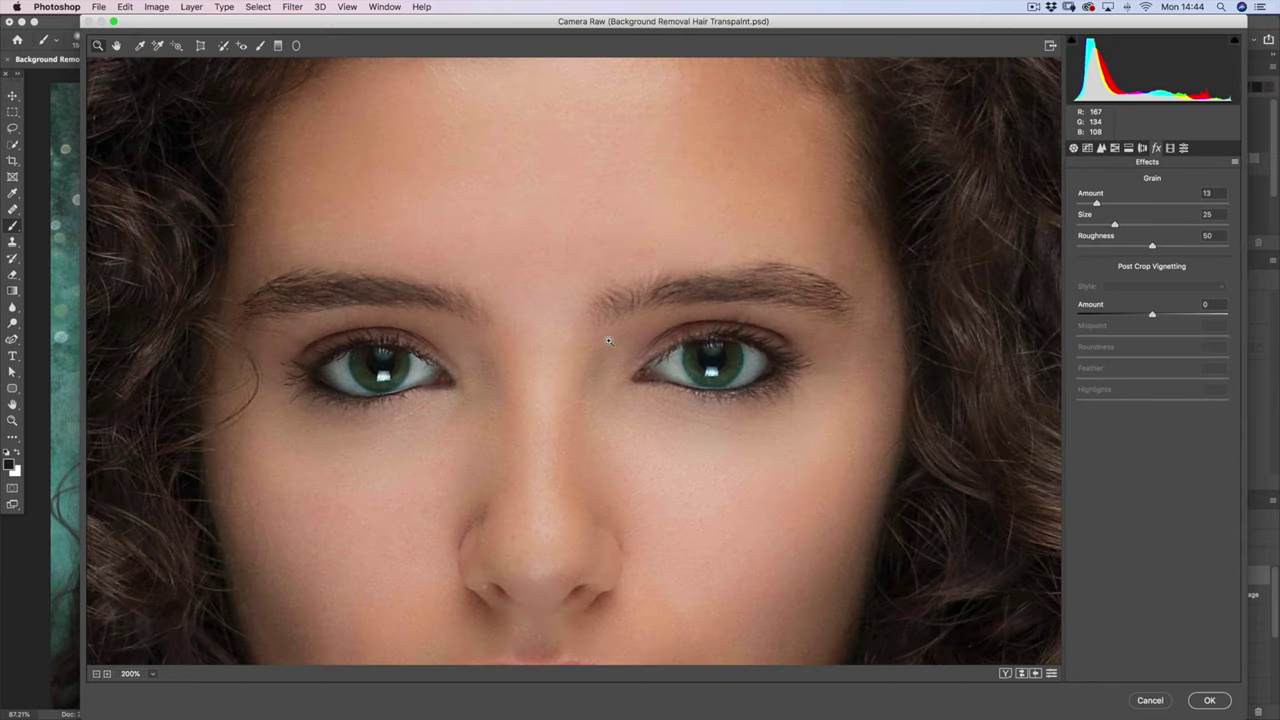
key("super+minus")
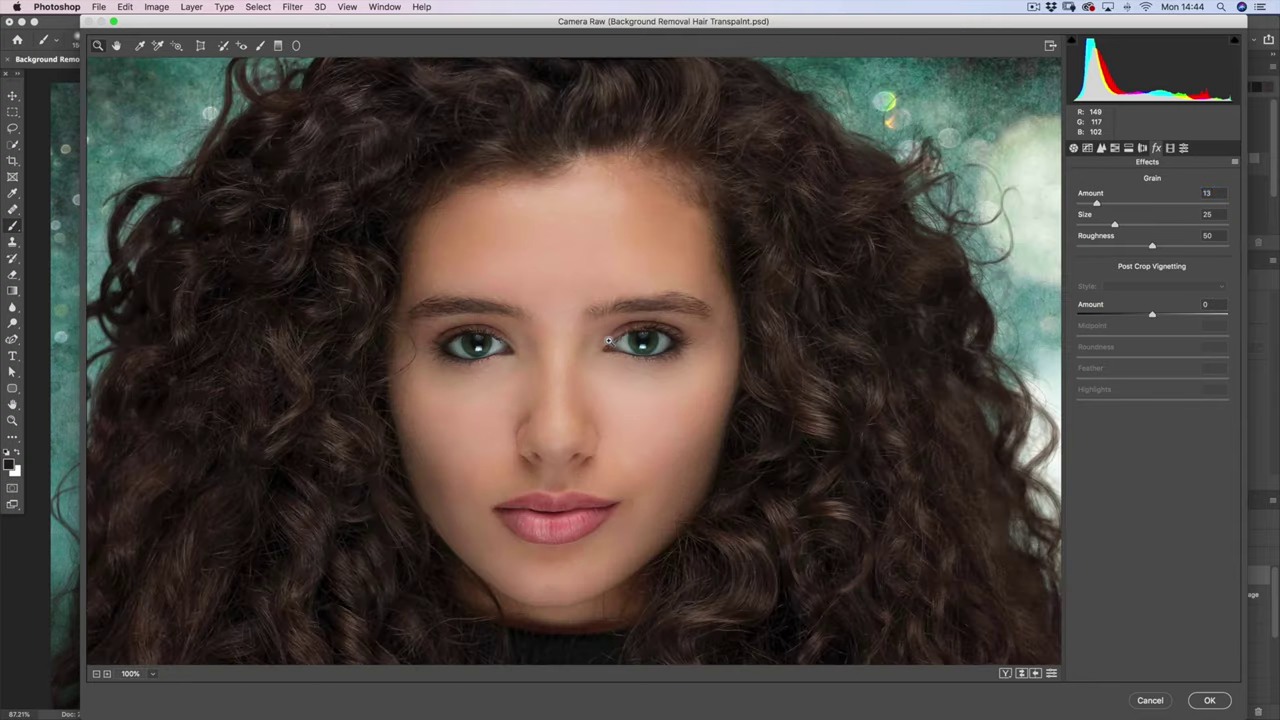
mouse_move(1097, 204)
left_mouse_down()
mouse_move(1133, 206)
mouse_move(1107, 206)
left_mouse_up()
key("super+minus")
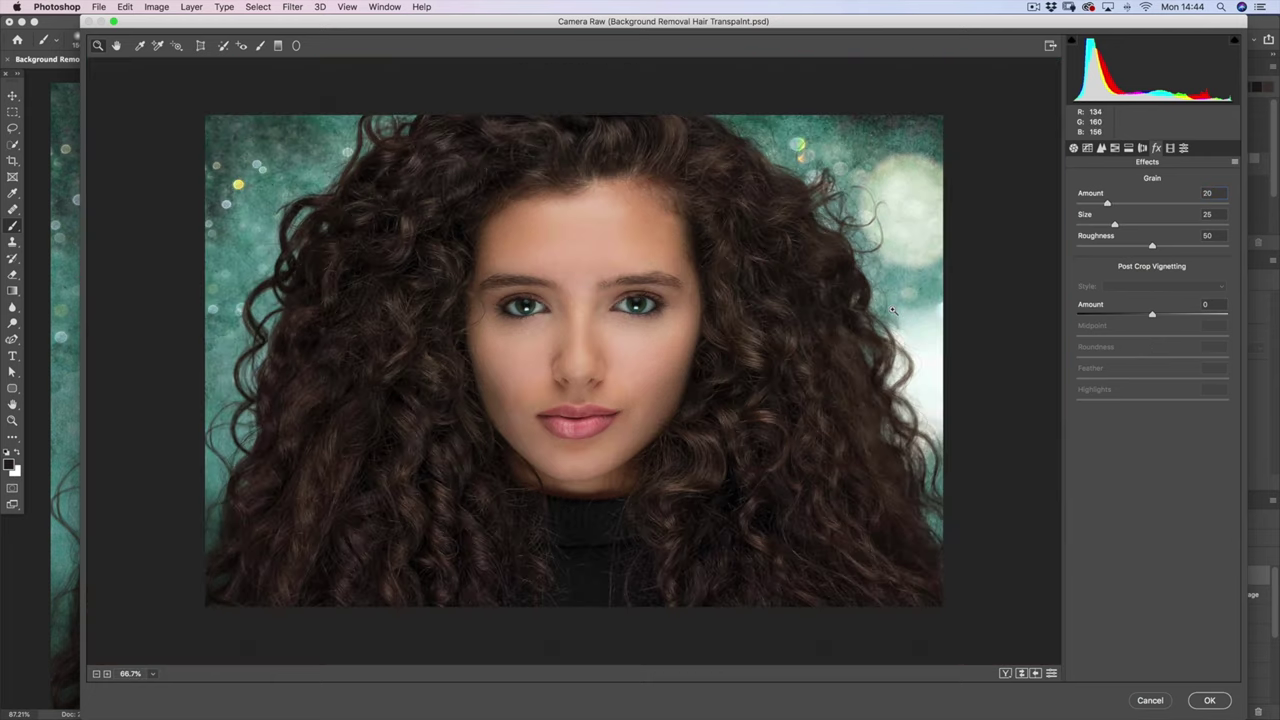
Step: Add a post-crop vignette with amount -24, midpoint 52, roundness -32 and feather 32, and apply the Camera Raw Filter
mouse_move(1152, 316)
left_mouse_down()
mouse_move(1141, 316)
mouse_move(1177, 316)
mouse_move(1143, 316)
left_mouse_up()
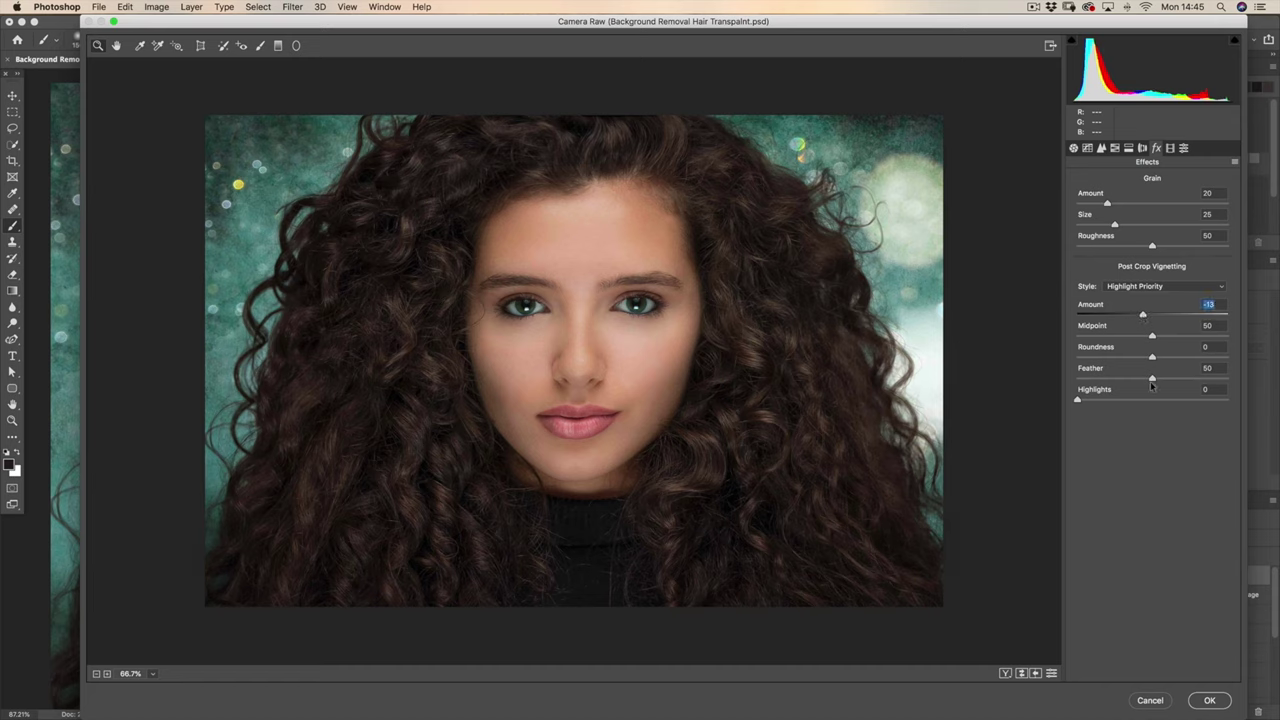
left_click_drag(1150, 380, 1063, 381)
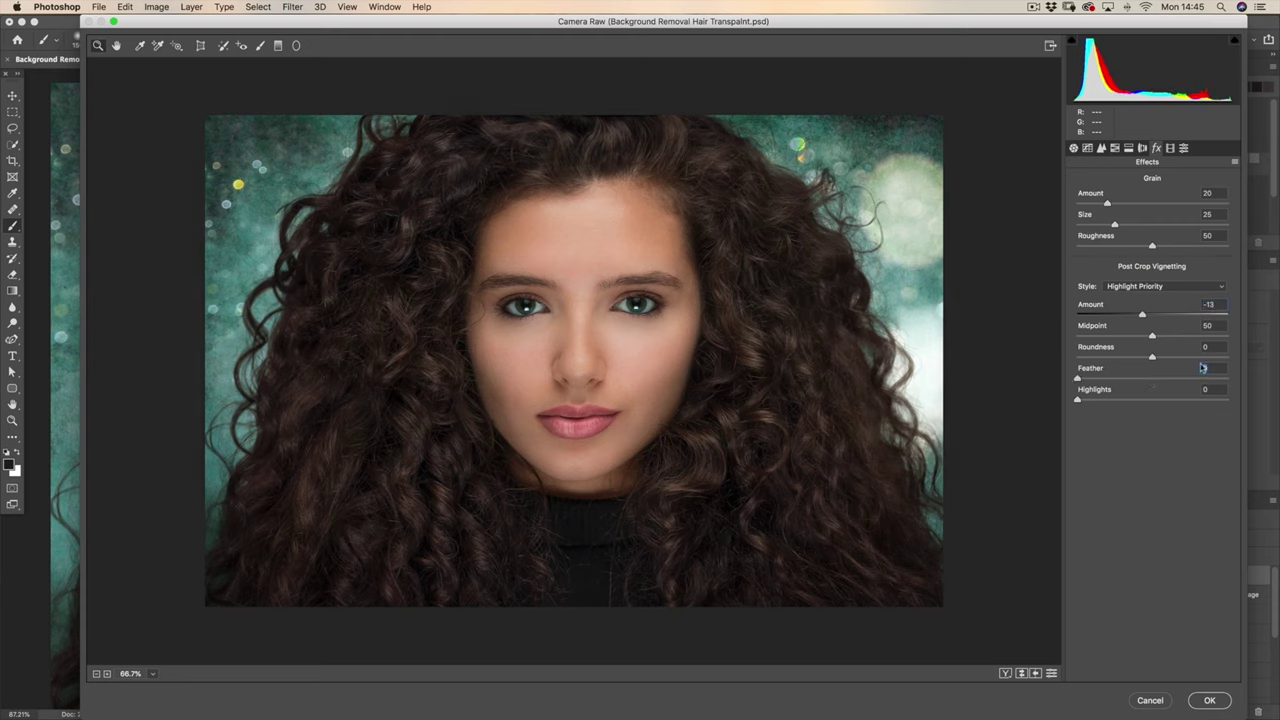
left_click_drag(1141, 316, 1124, 379)
left_click_drag(1131, 316, 1134, 316)
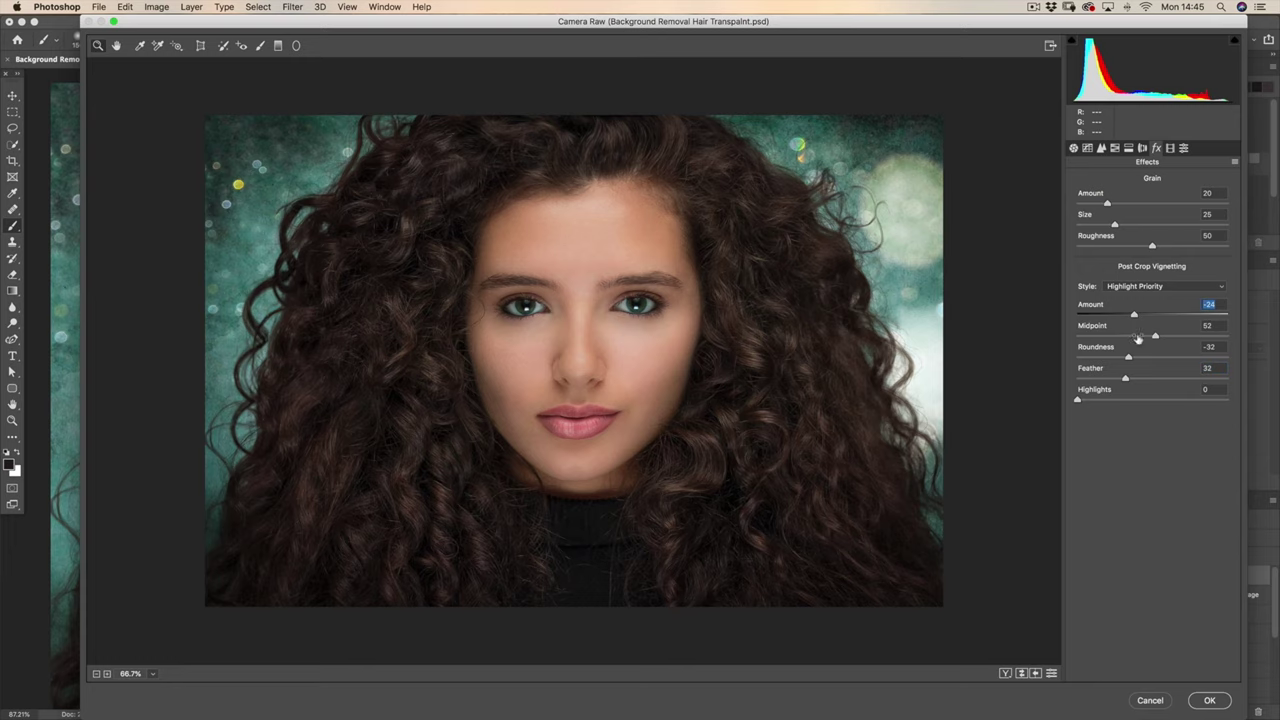
left_click(1210, 700)
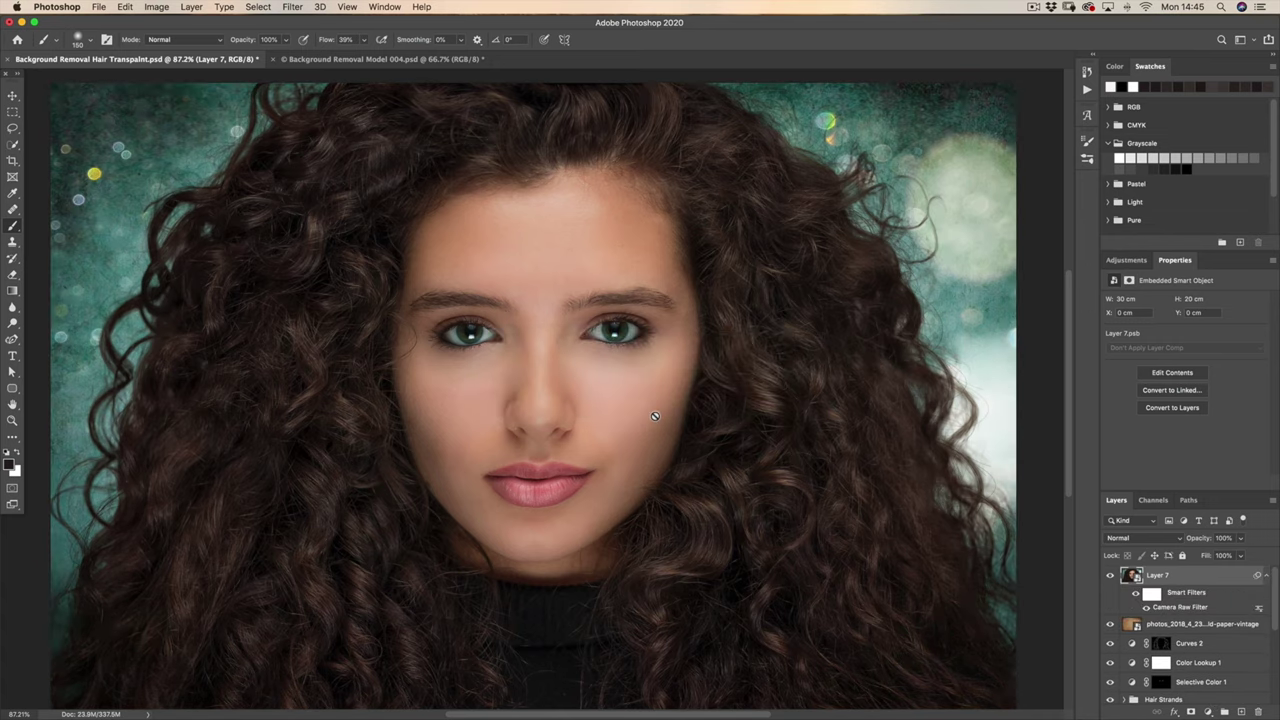
Step: Compare the original Background layer alone with the finished composite, and view the final image in full-screen mode
key("ctrl+minus")
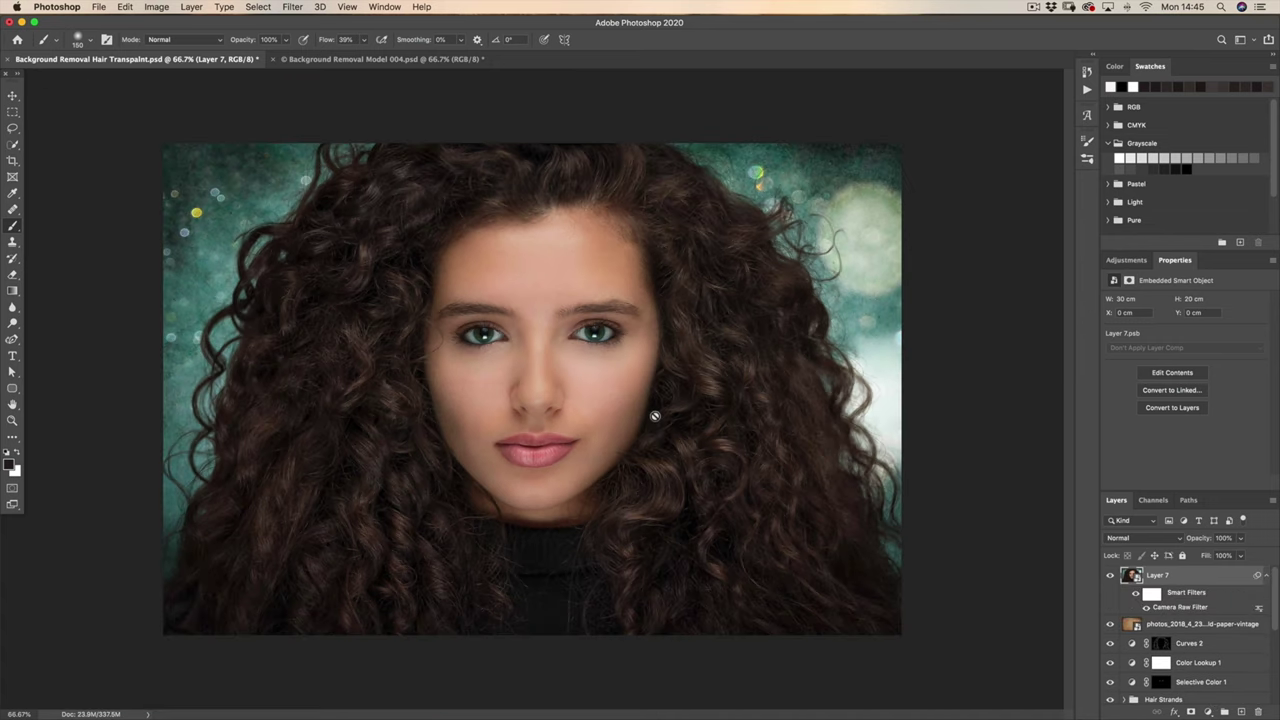
scroll(1175, 628, "down", 5)
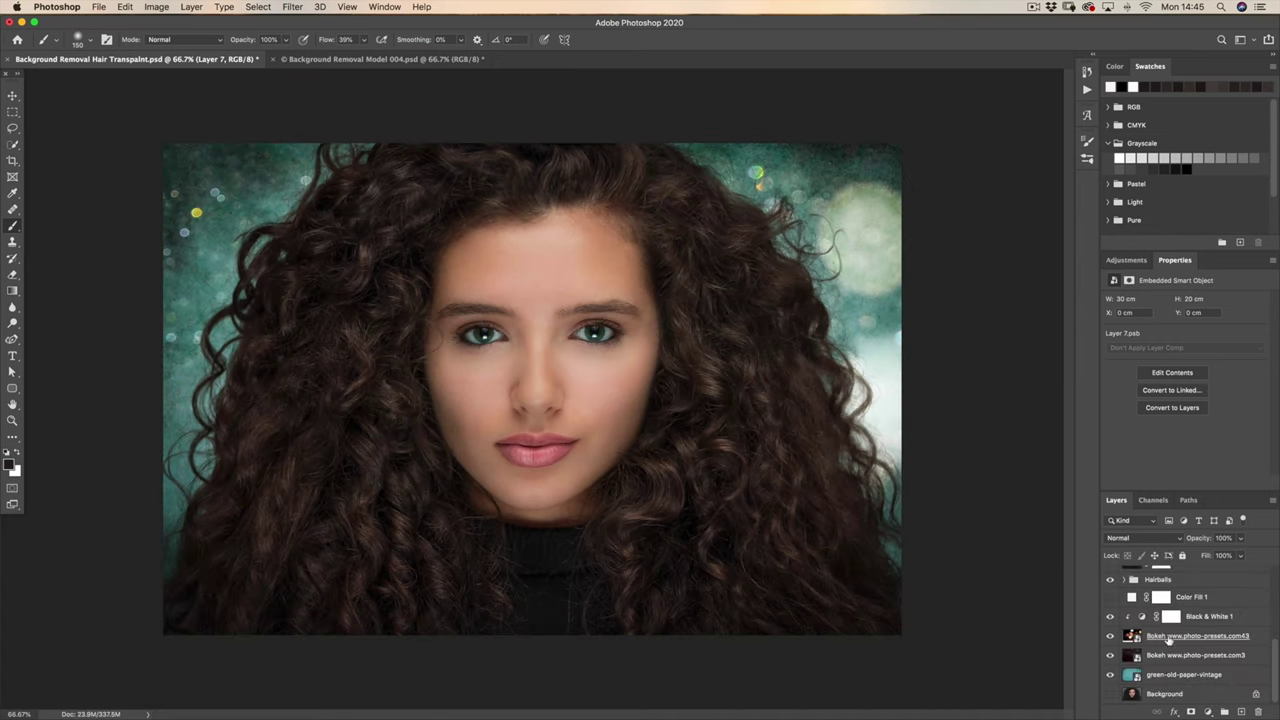
left_click(1110, 694, "alt")
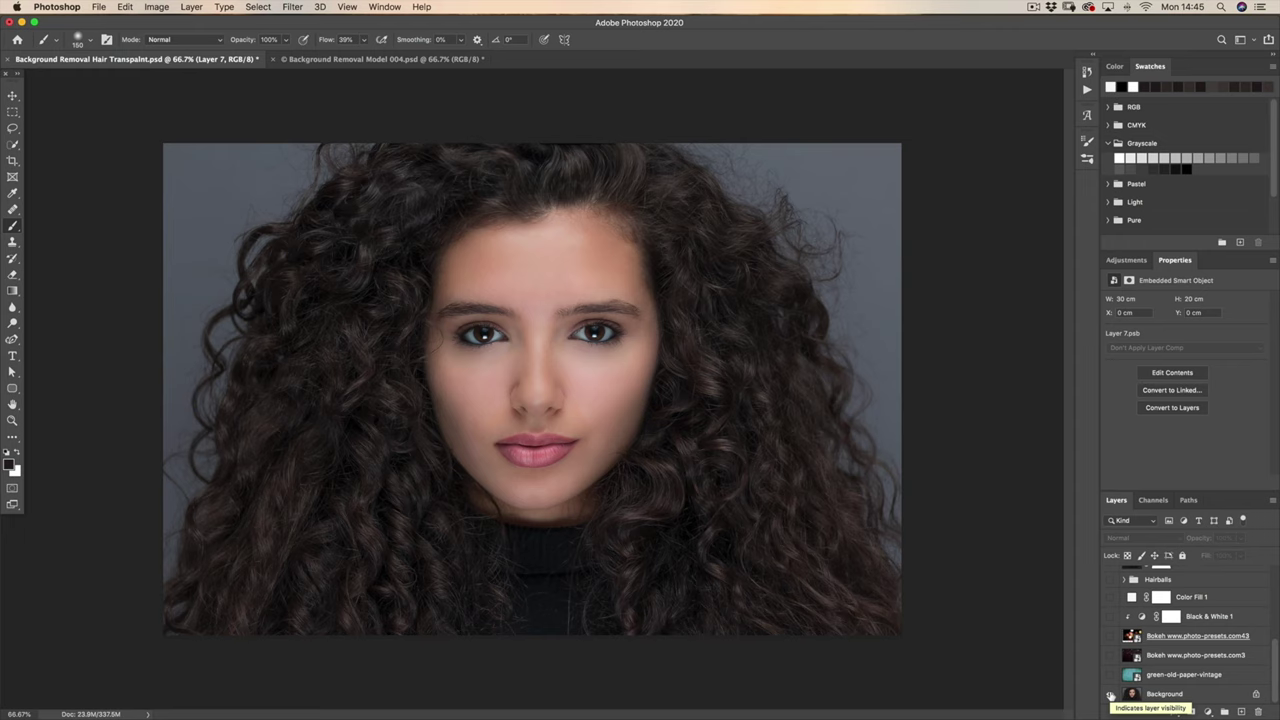
left_click(1110, 694, "alt")
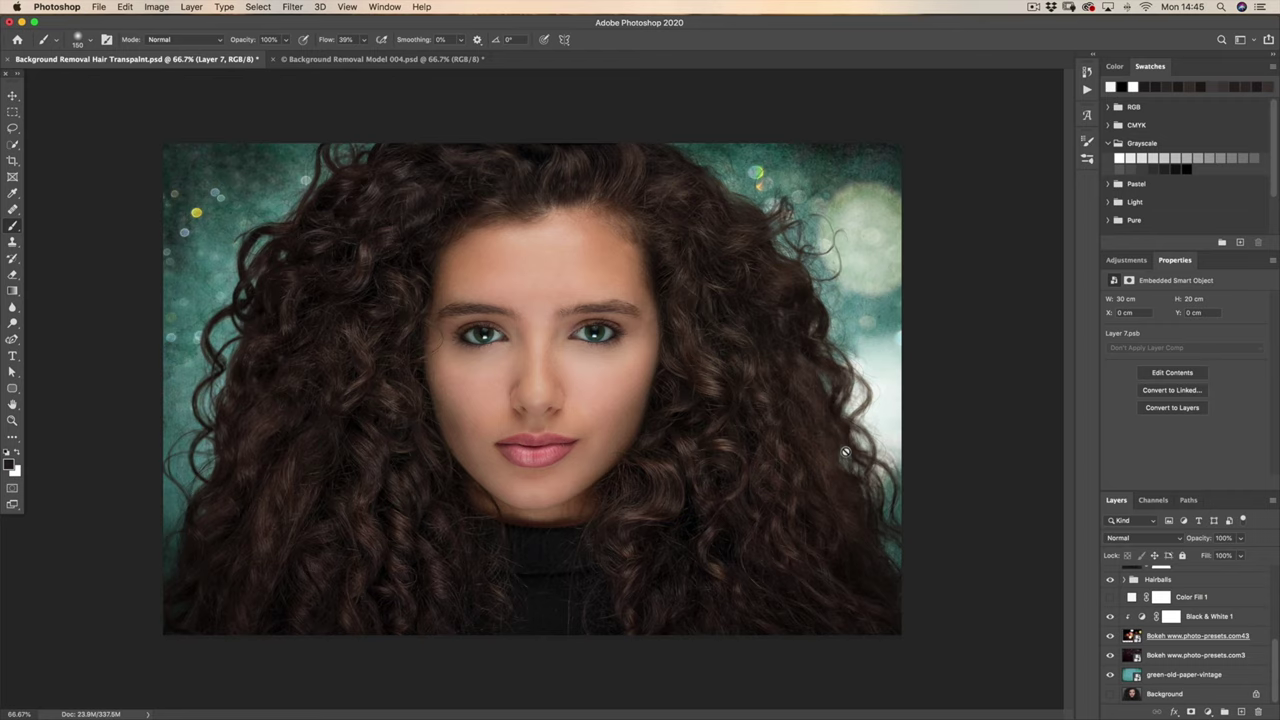
key("f")
key("f")
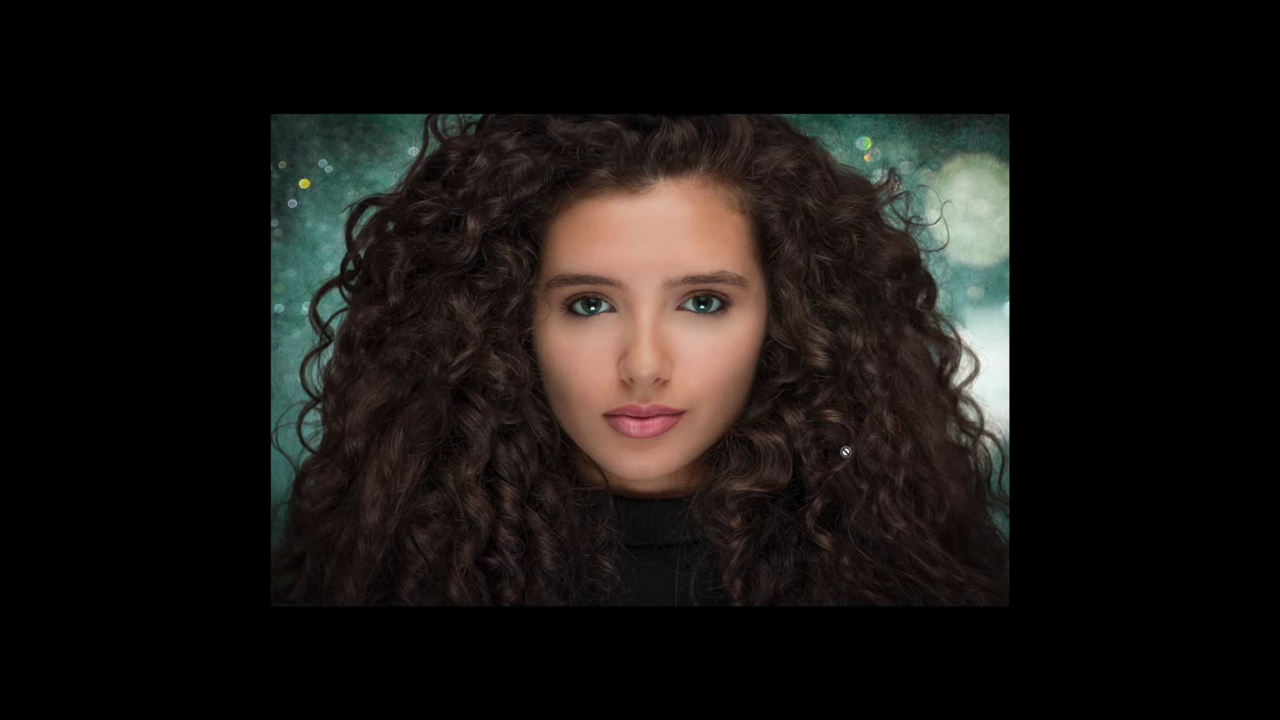